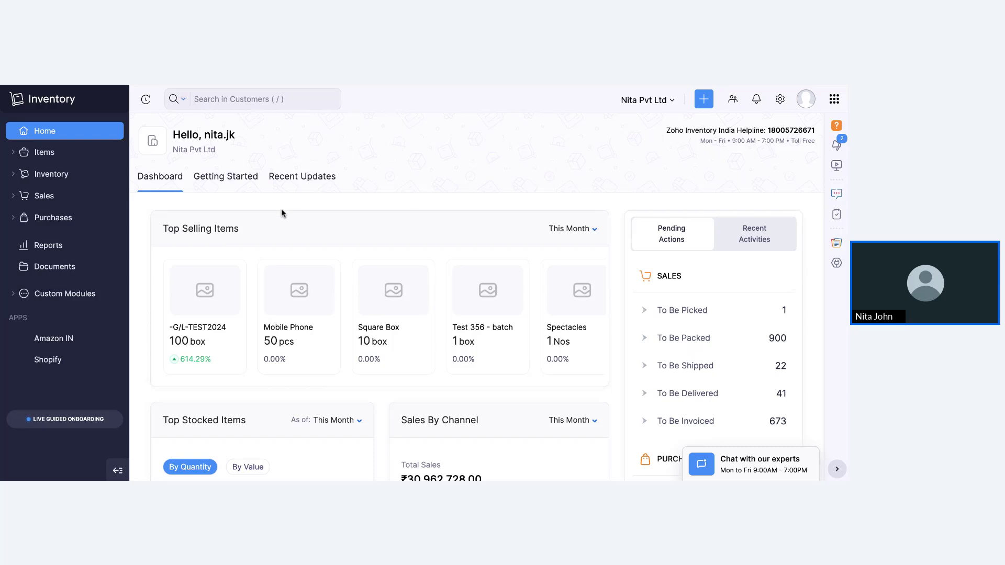
- Review the dashboard's top selling items, top stocked items, sales by channel and pending sales, purchase and inventory actions
drag(243, 229, 160, 229)
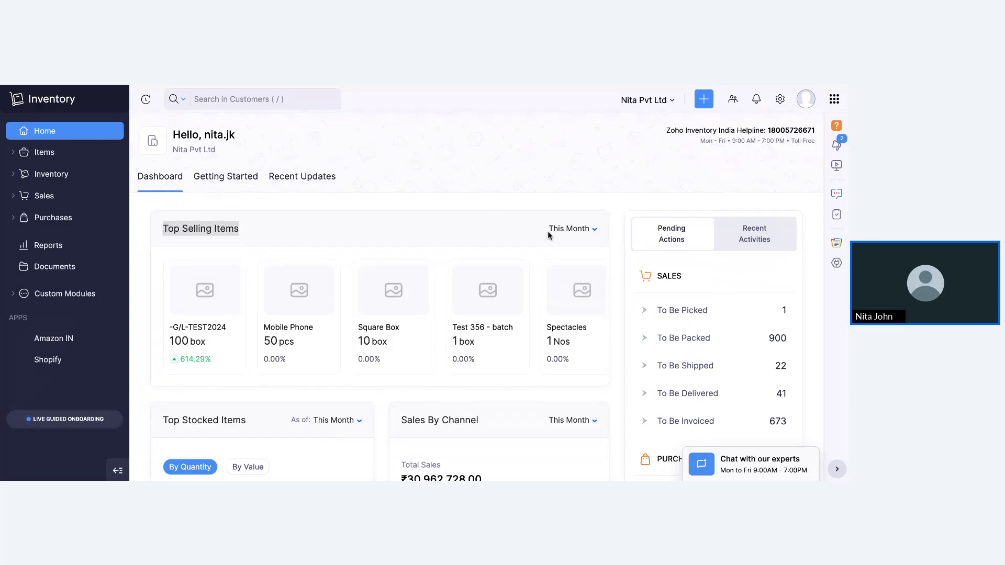
scroll(548, 235, down, 2)
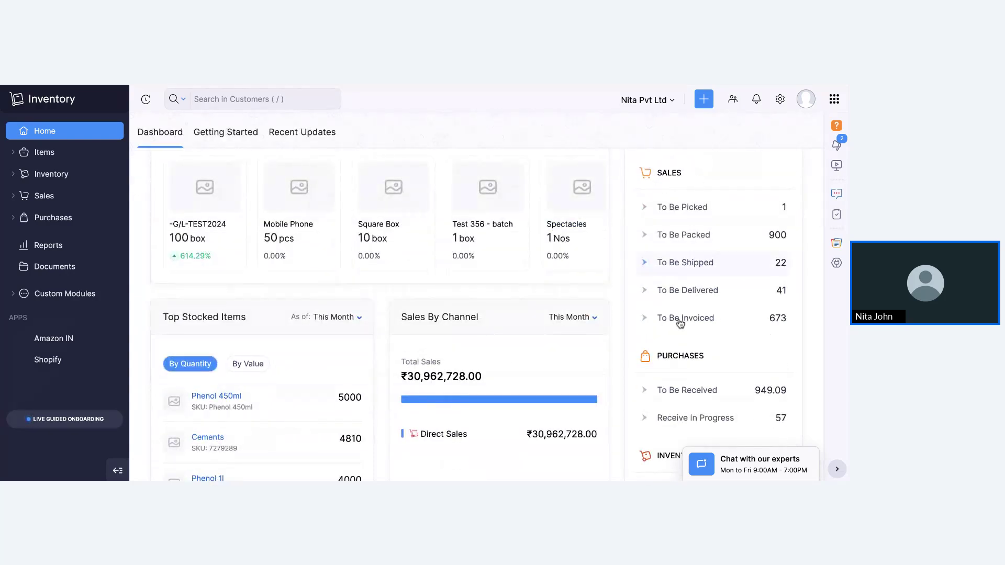
scroll(681, 323, down, 2)
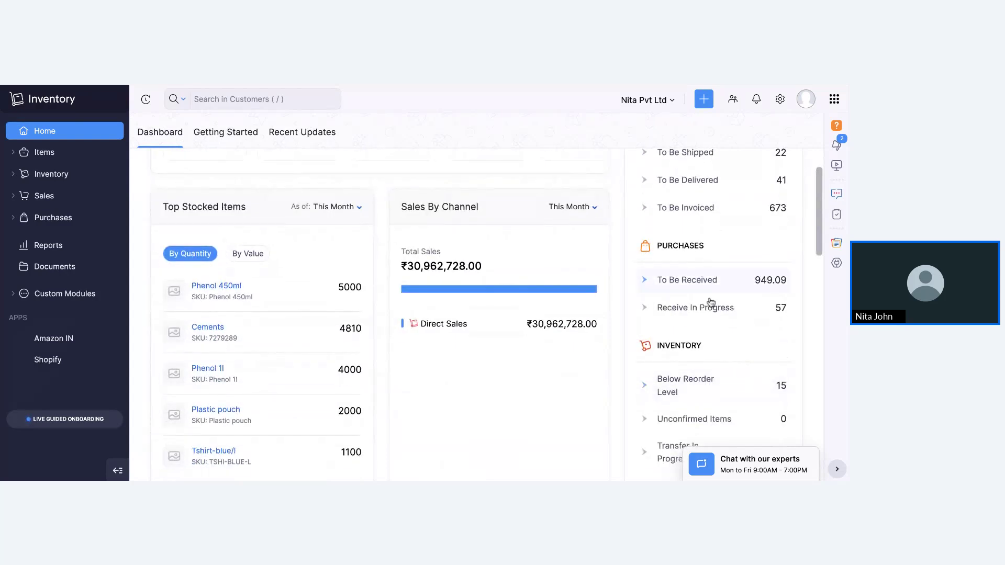
scroll(726, 347, down, 2)
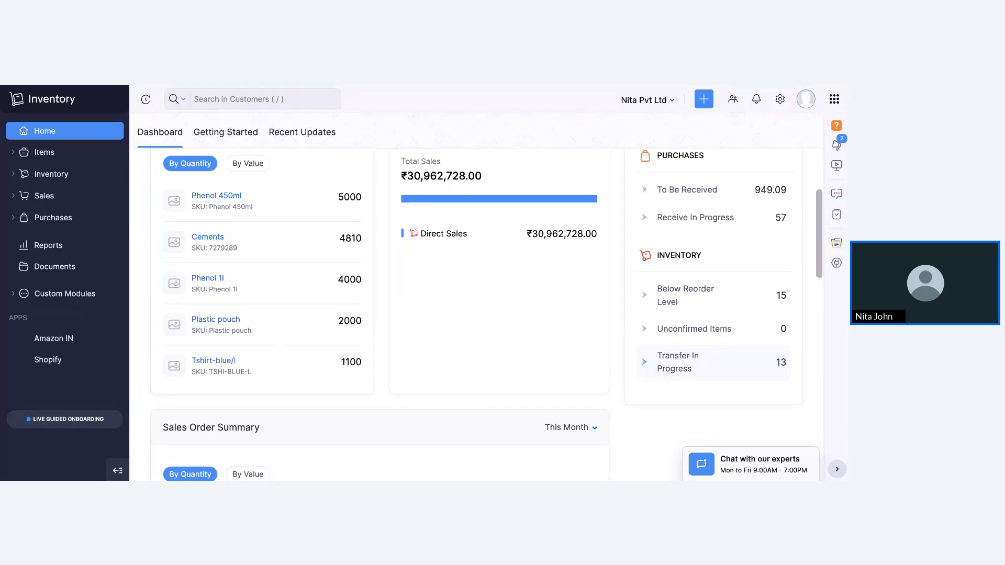
- View the report of items below reorder level from the pending inventory actions, and return to the home dashboard
click(778, 301)
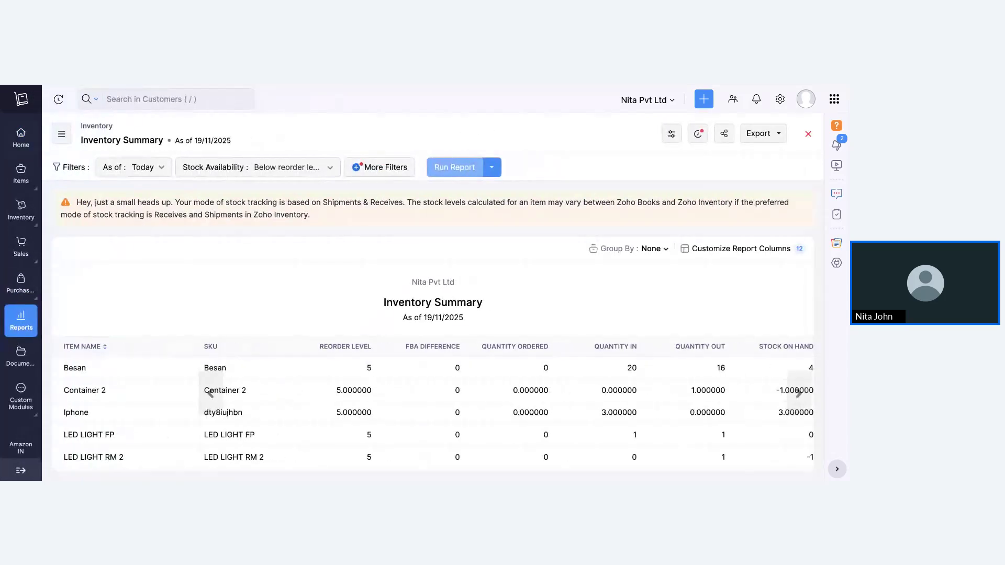
click(21, 139)
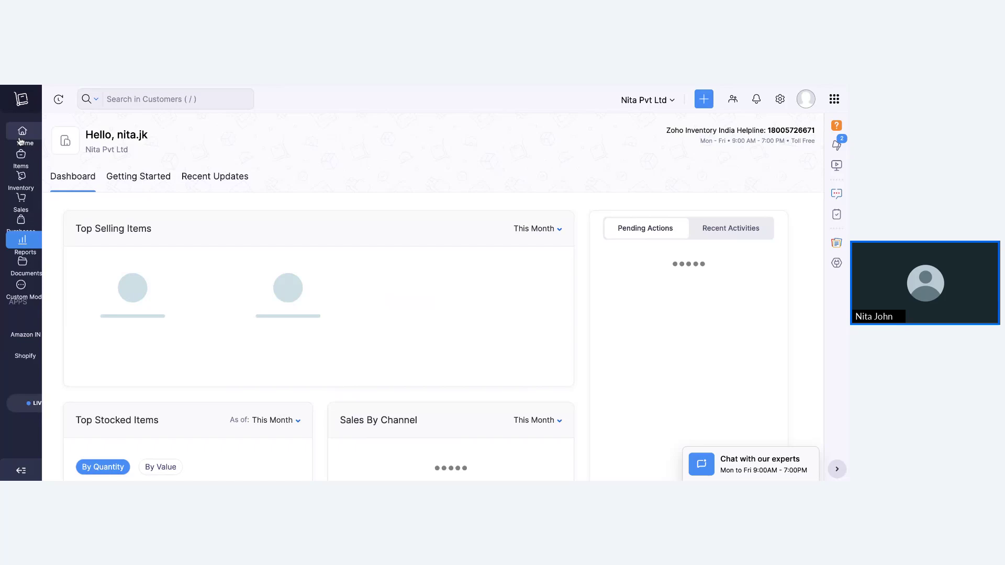
click(224, 92)
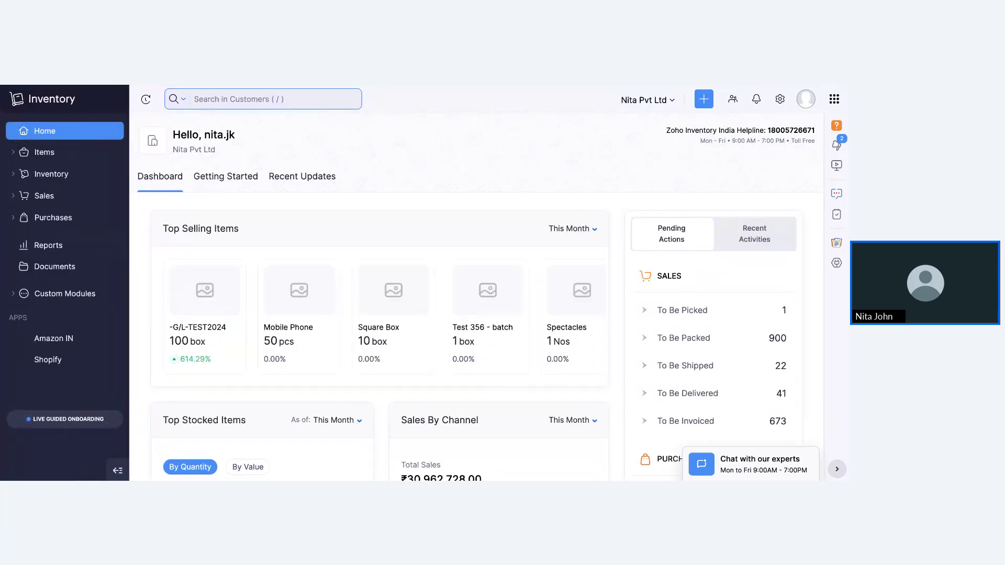
click(111, 121)
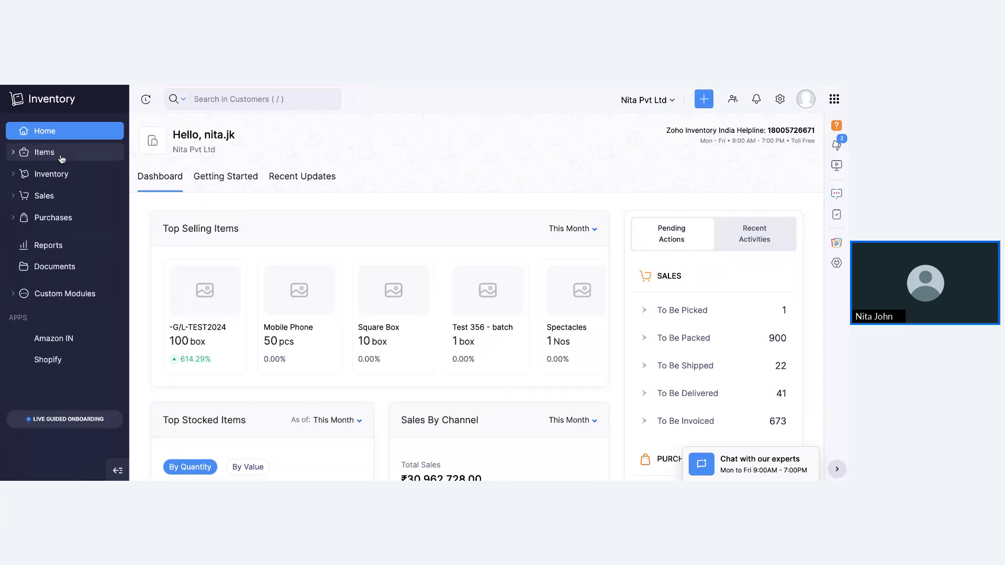
- View the list of active items, and open the Inventory Adjustments list
click(61, 158)
click(61, 174)
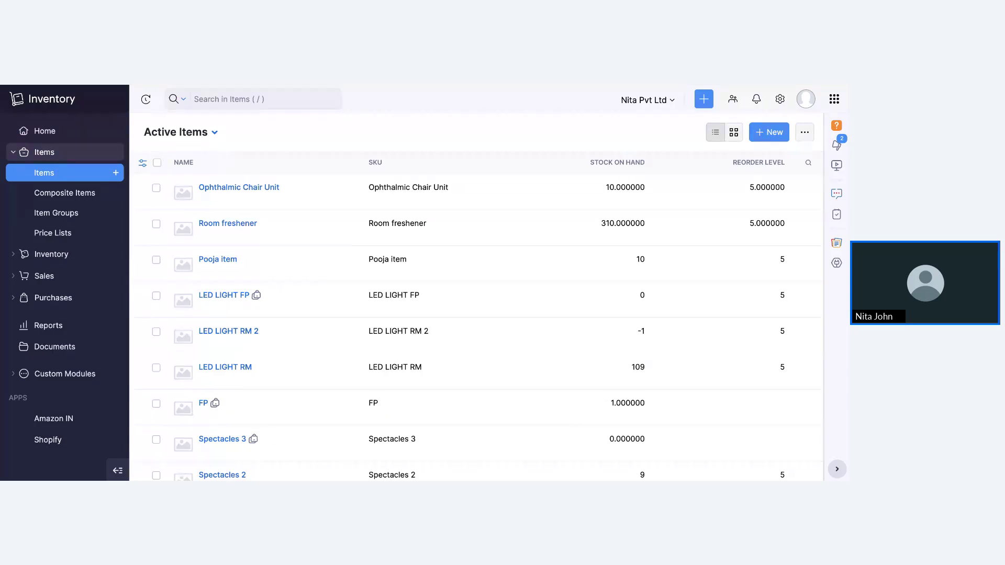
click(61, 255)
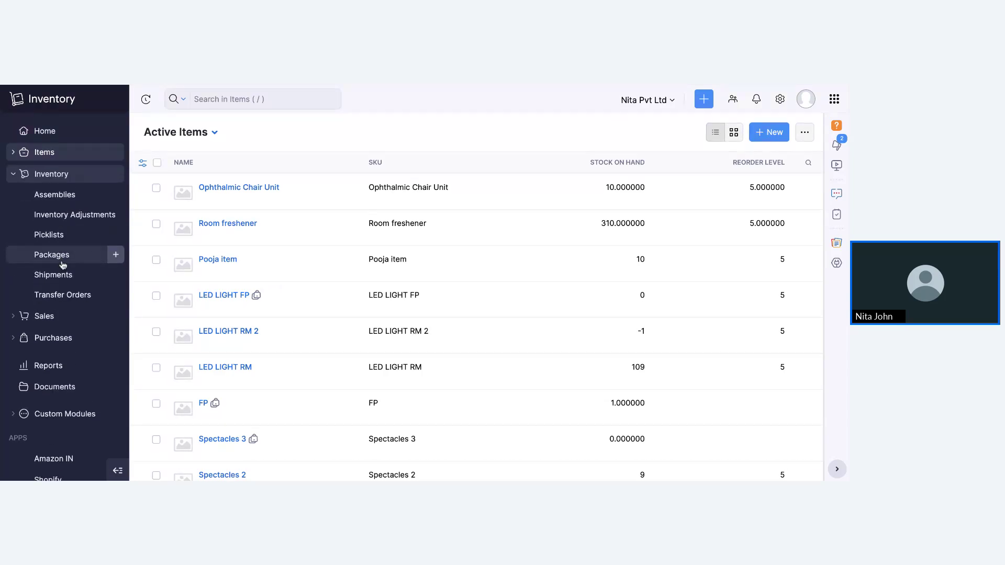
click(64, 217)
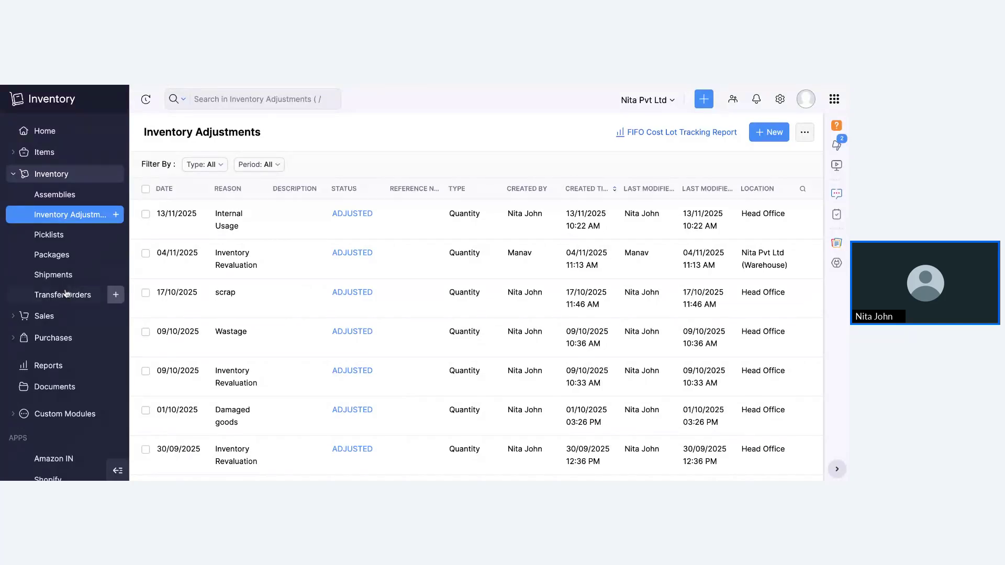
- Open the list of all sales orders in the Sales module
click(69, 316)
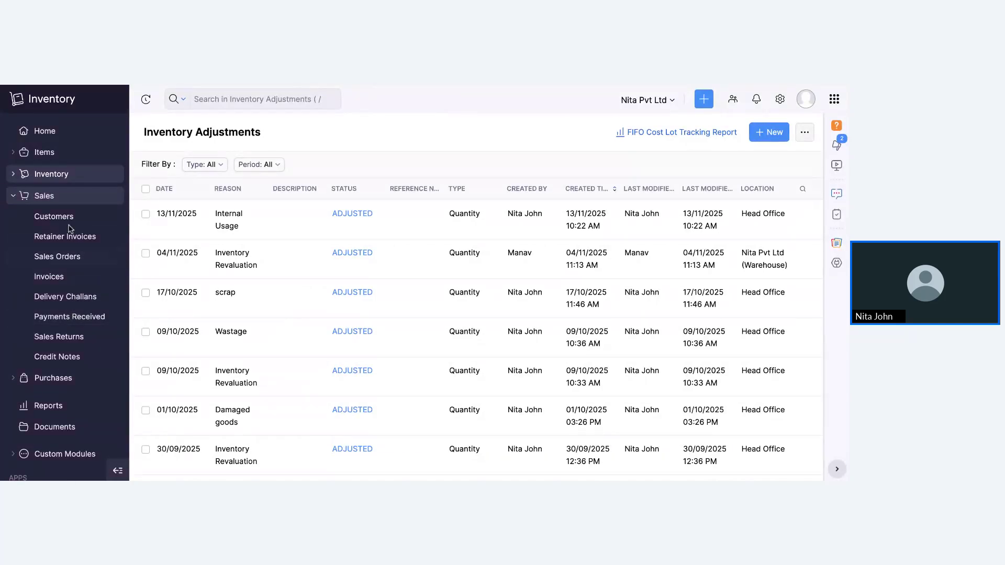
click(76, 255)
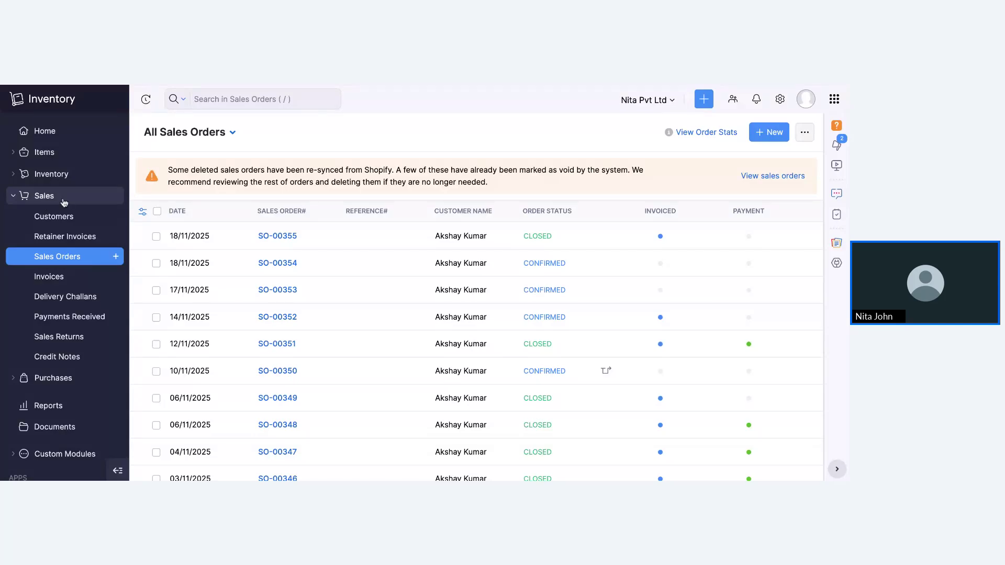
- View the Vendors, Expenses and Purchase Orders lists of the Purchases module one after another
click(62, 377)
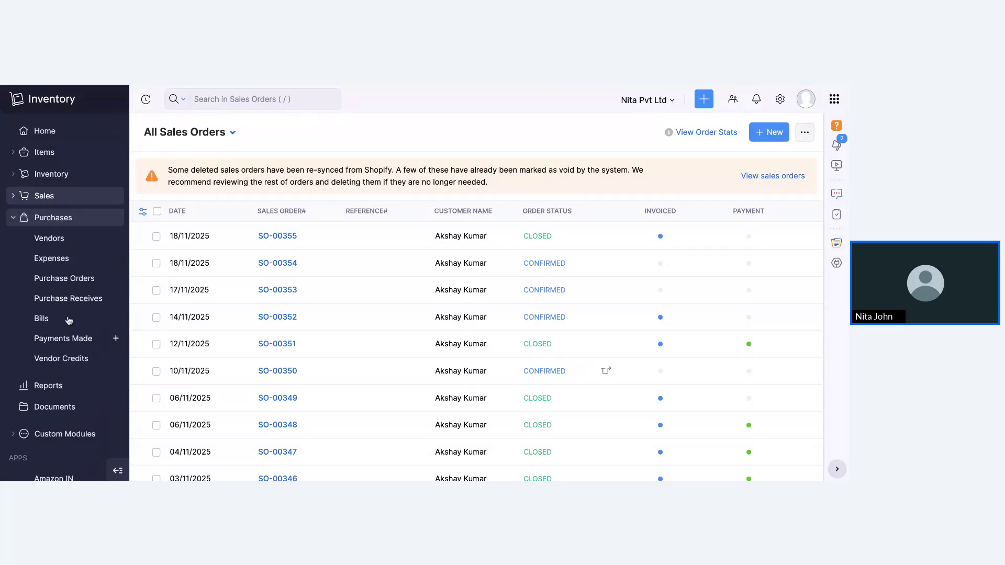
click(69, 243)
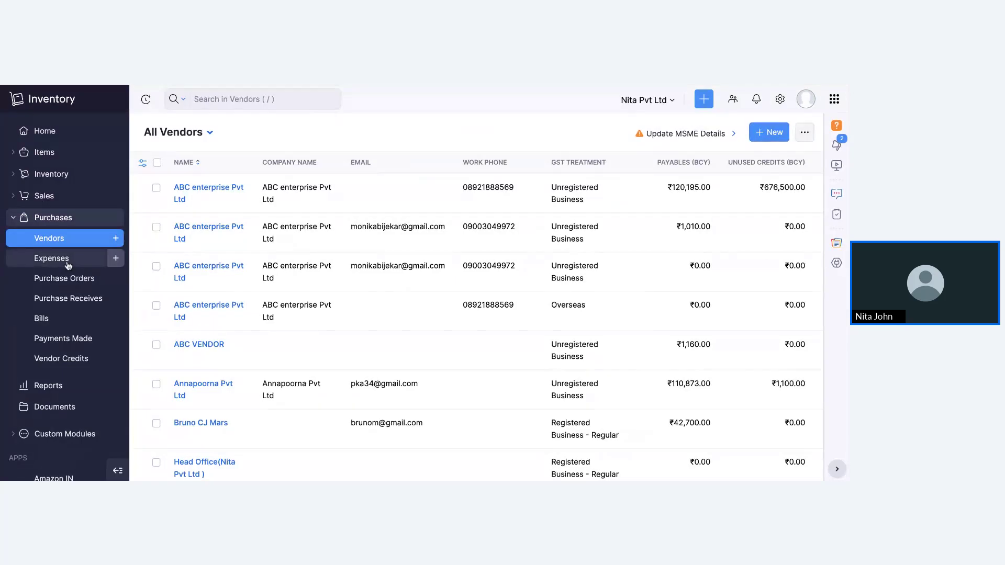
click(67, 261)
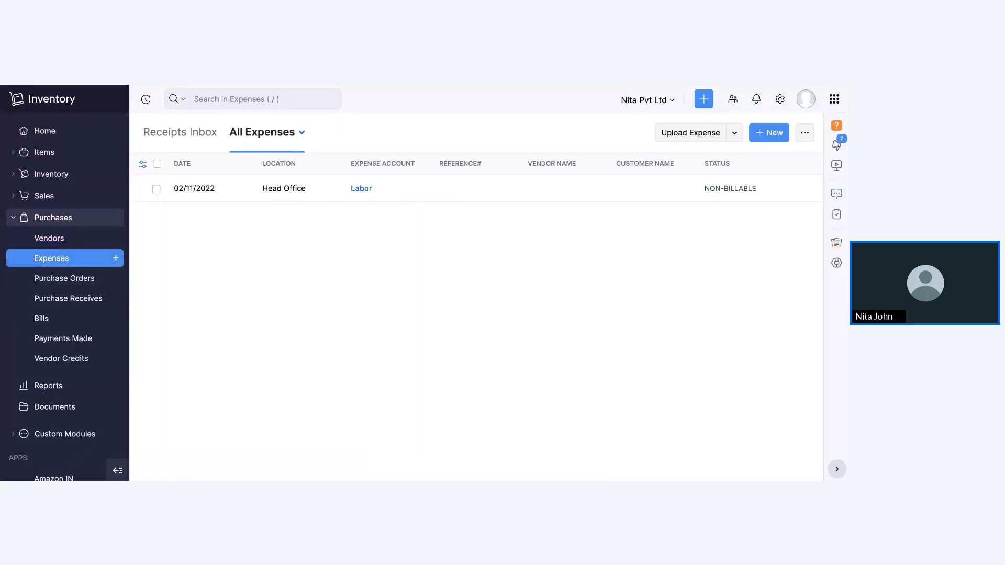
click(67, 281)
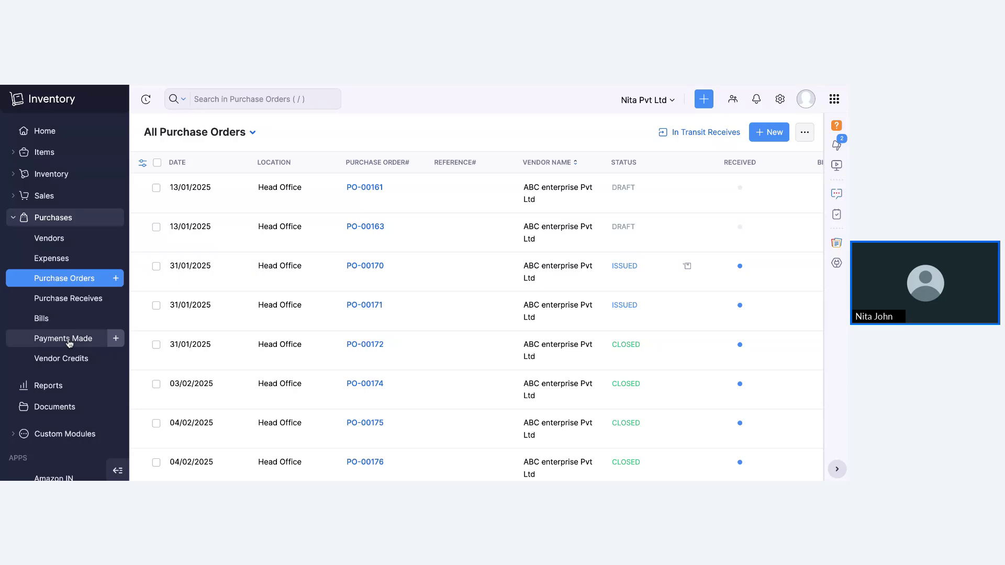
- Find the Inventory Summary report among the inventory reports in the Reports Center and open it
click(63, 385)
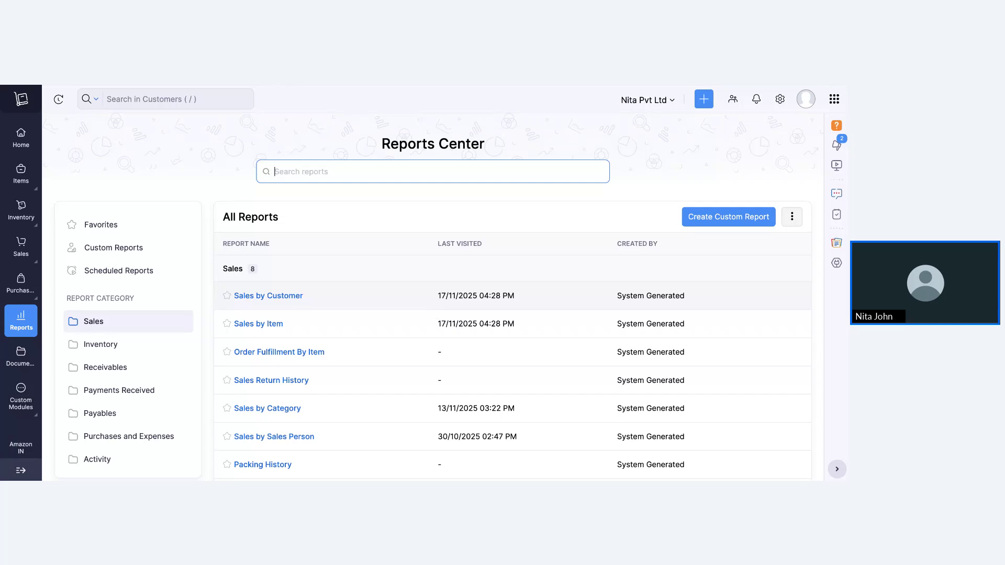
scroll(341, 253, down, 2)
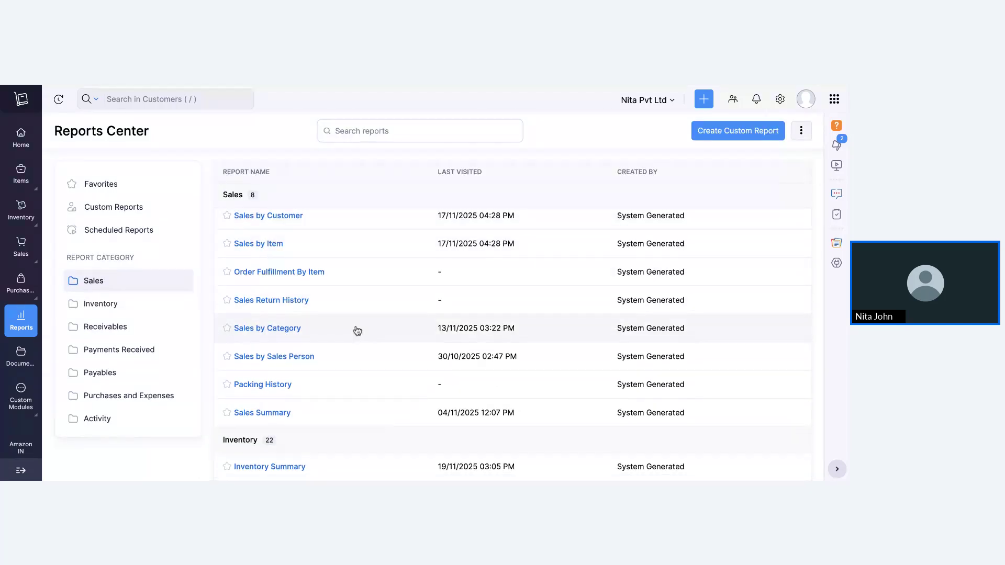
scroll(357, 330, down, 4)
click(356, 355)
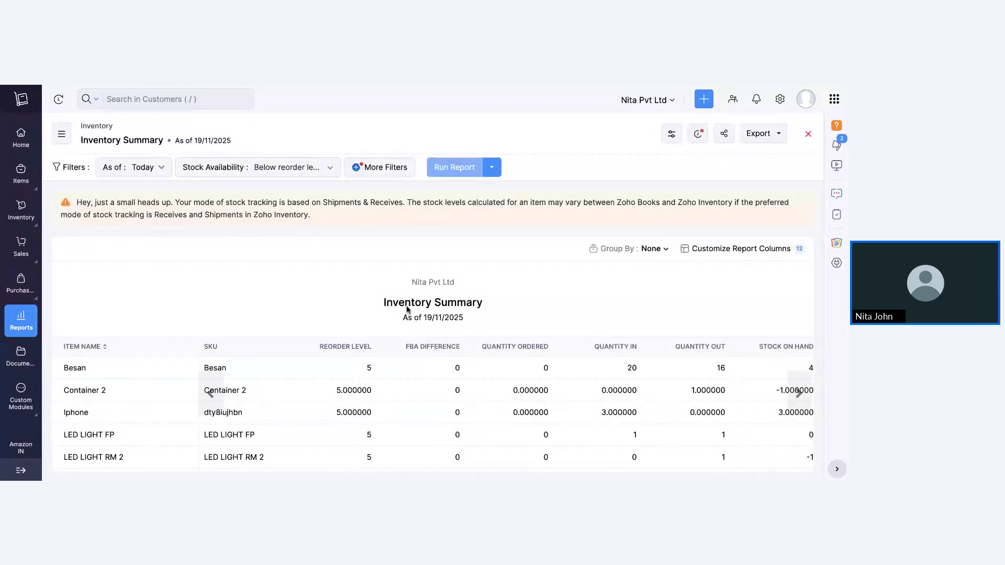
- Look over the Inventory Summary report's additional filters, item rows and available export formats
drag(383, 303, 479, 307)
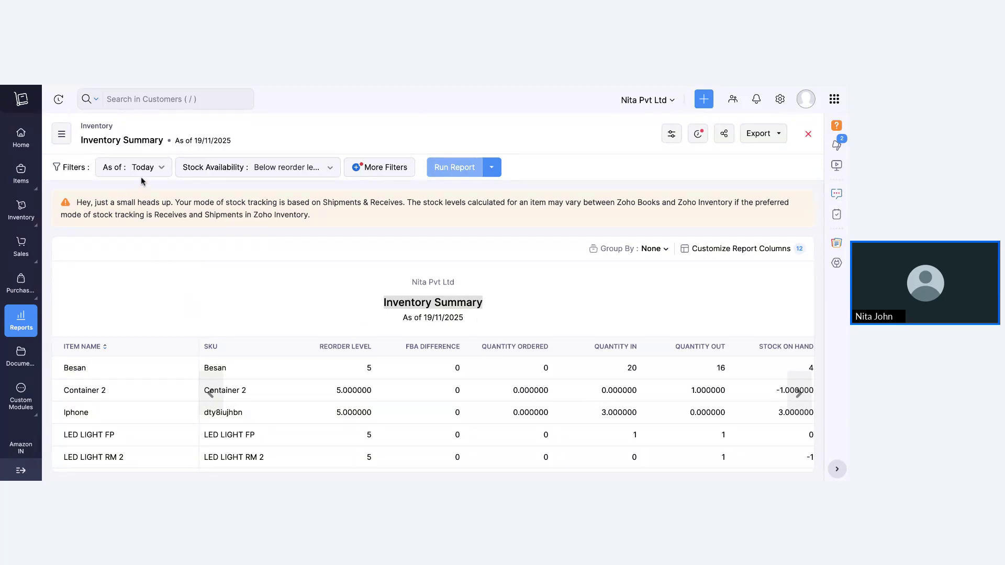
click(354, 168)
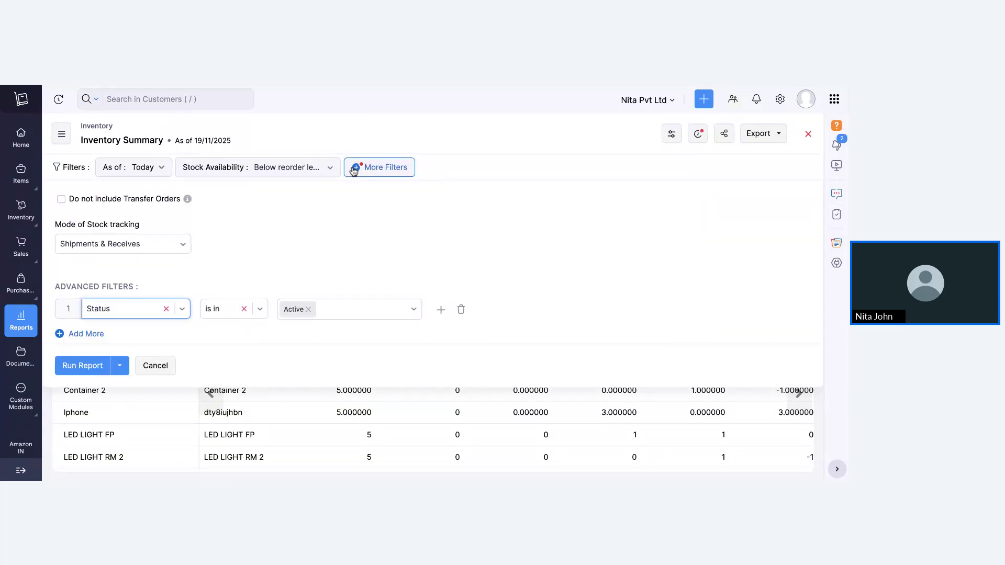
click(167, 365)
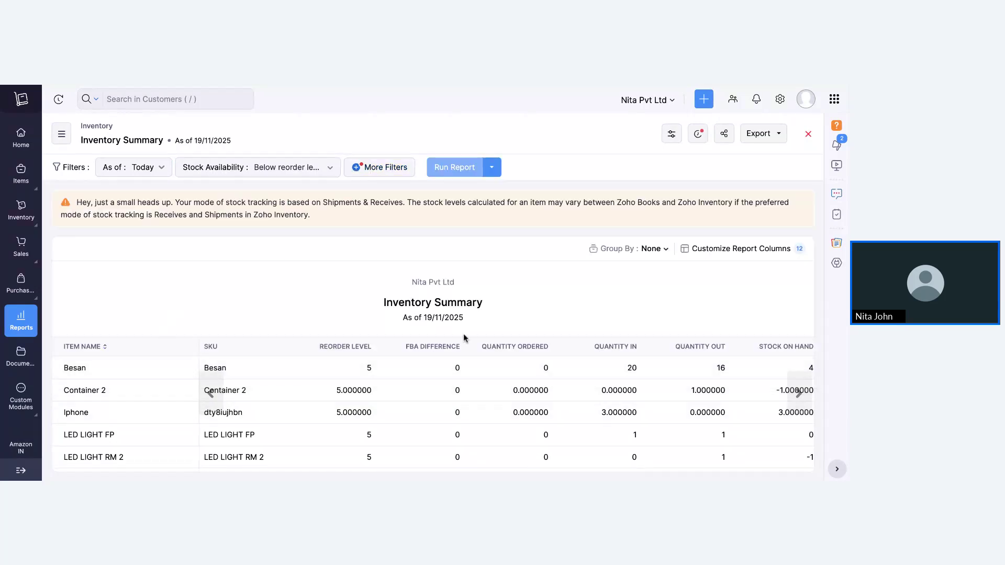
scroll(459, 339, down, 2)
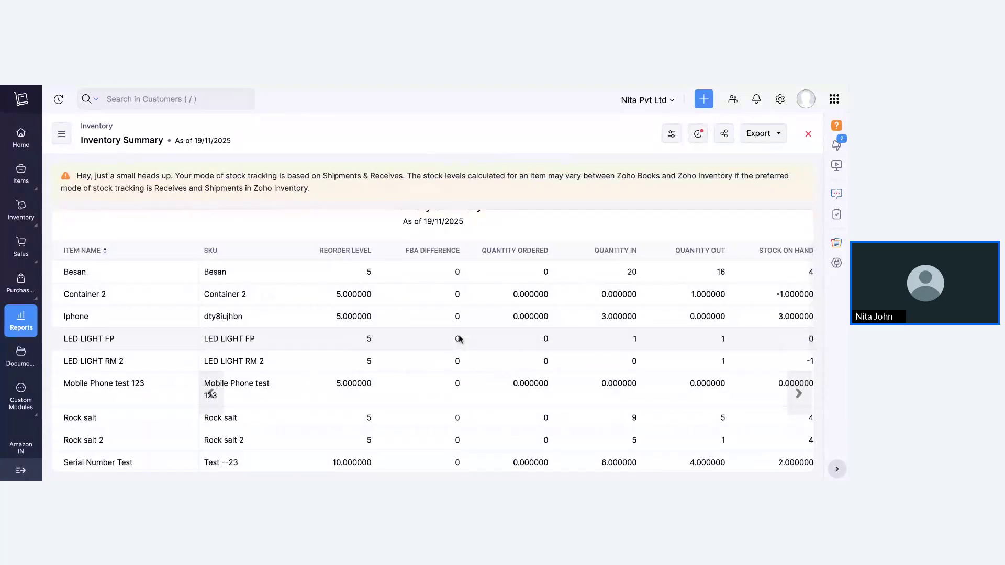
scroll(459, 339, up, 2)
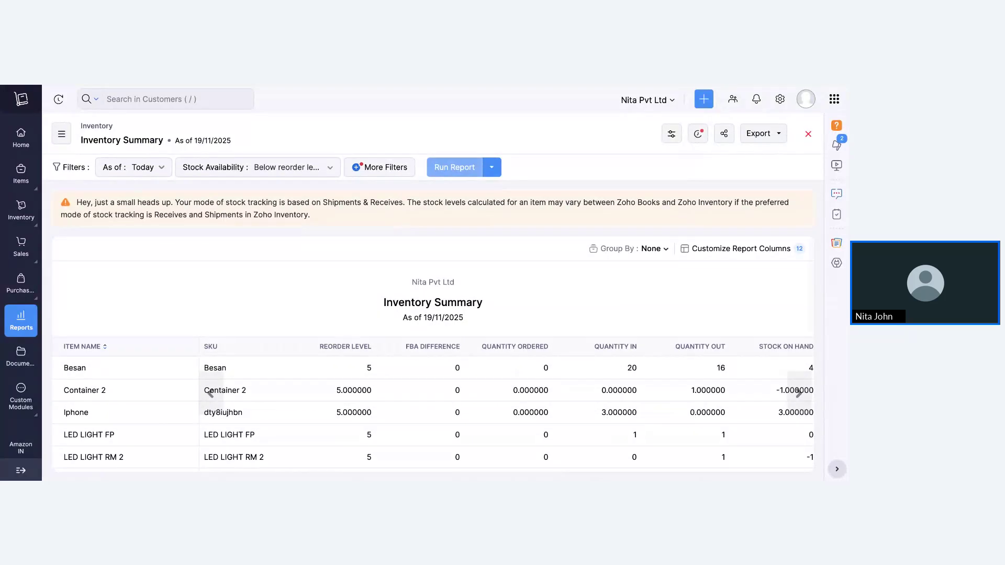
click(759, 137)
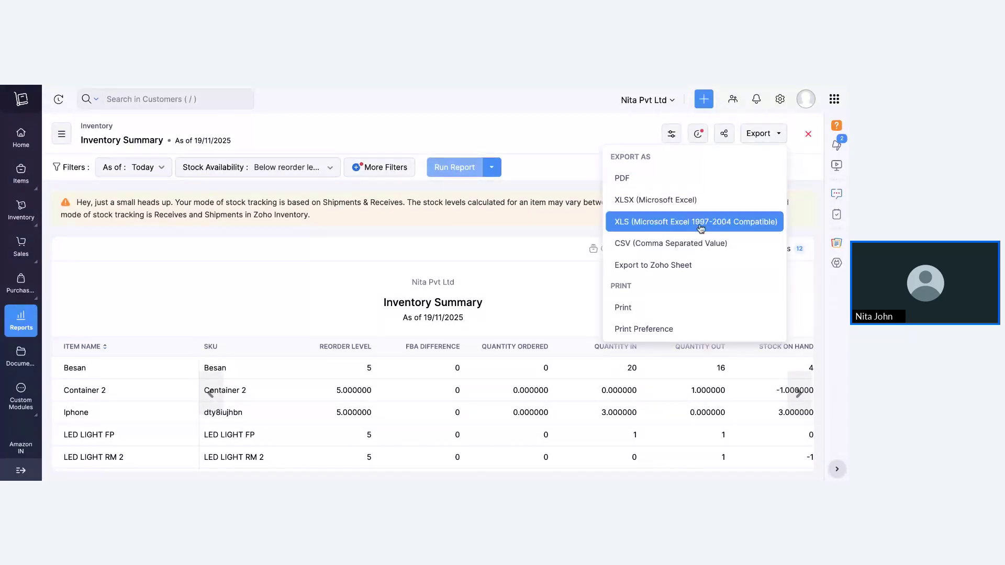
- Try a Daily frequency in the Inventory Summary report's schedule, and leave the schedule form without saving
click(697, 134)
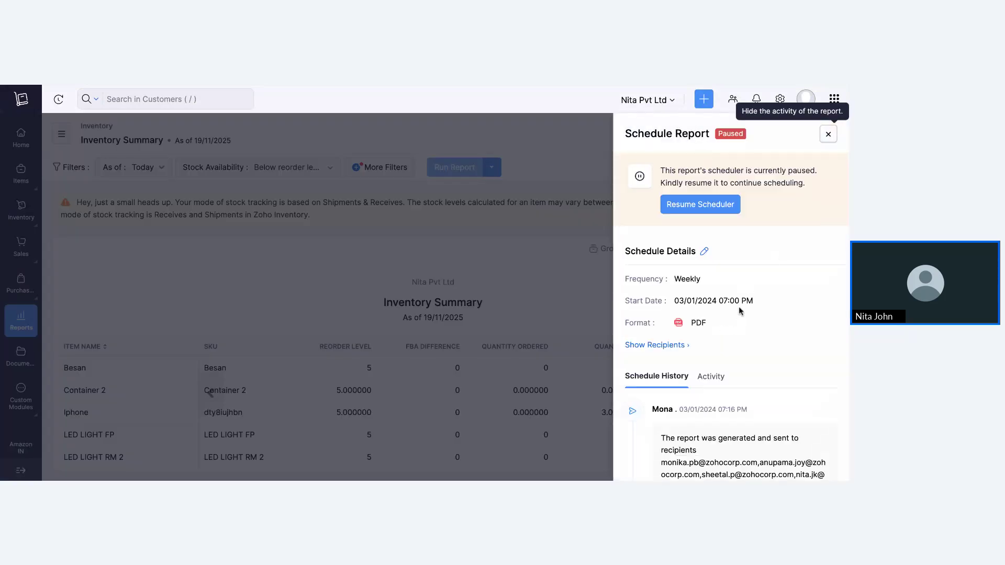
click(704, 252)
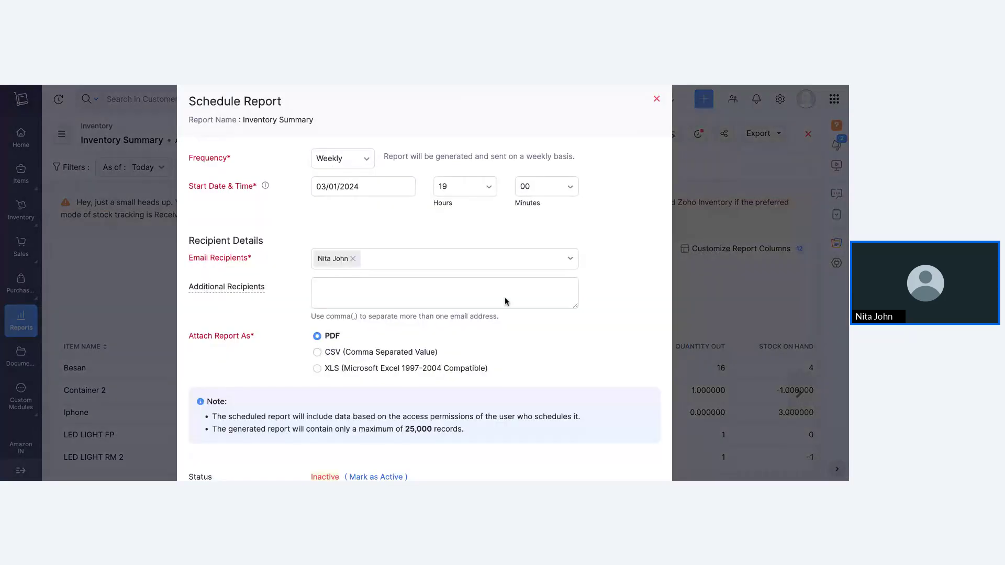
click(369, 159)
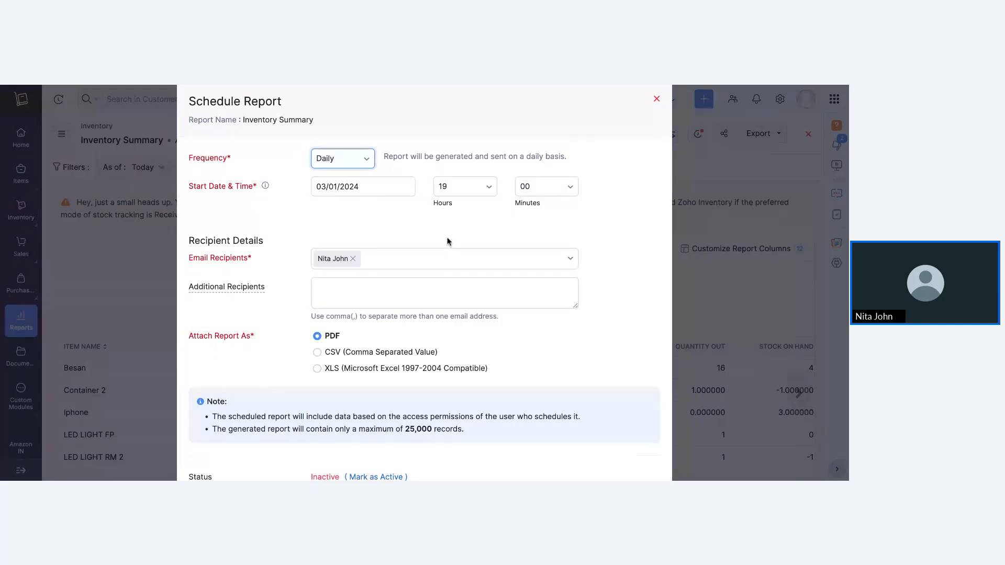
click(656, 99)
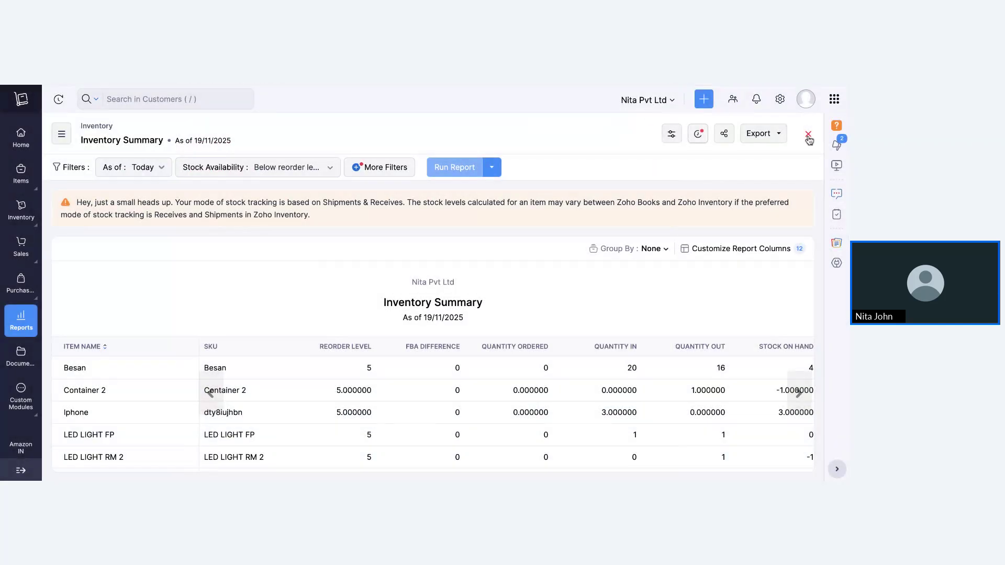
- Return to the Reports Center, open the Location Report and examine item stock by warehouse
key(Escape)
scroll(356, 346, down, 5)
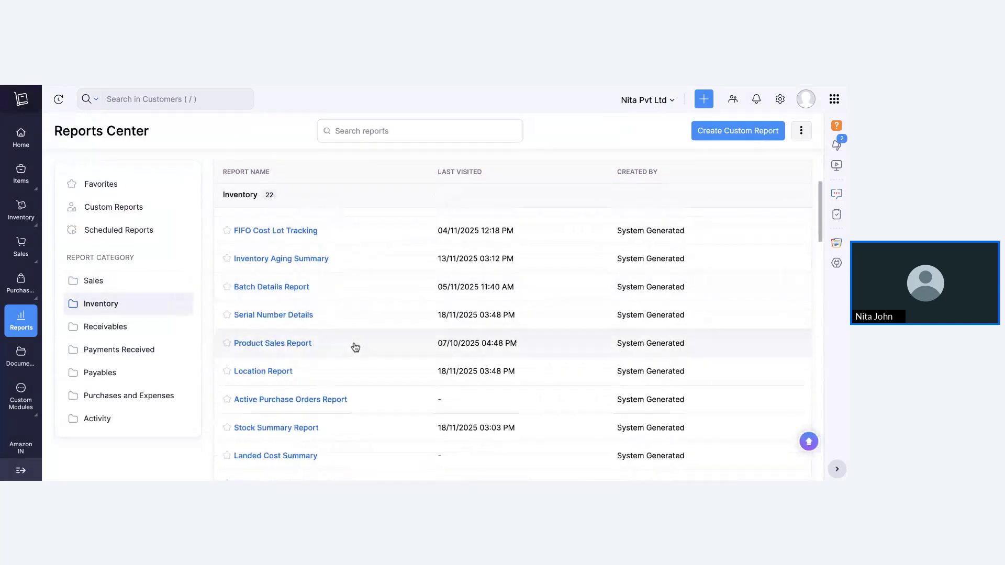
click(354, 374)
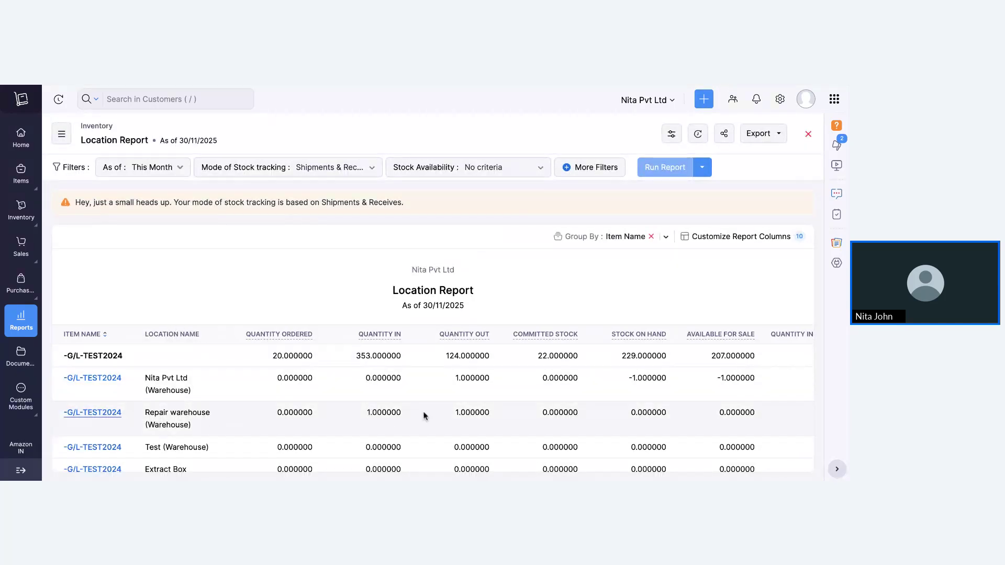
scroll(423, 415, down, 3)
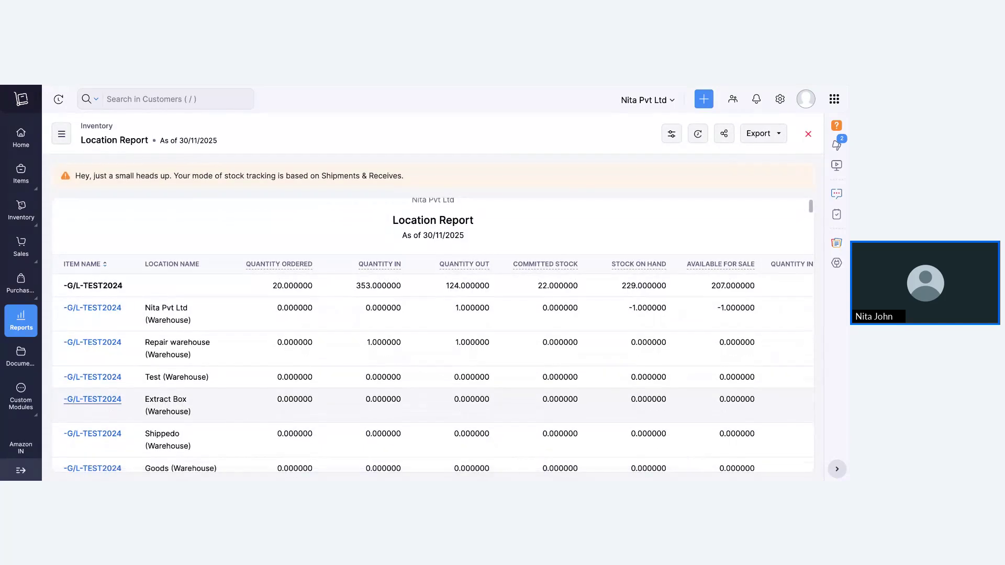
- Close the Location Report, search the reports for "act" and open Activity Logs & Audit Trail
click(808, 134)
click(381, 132)
text(act)
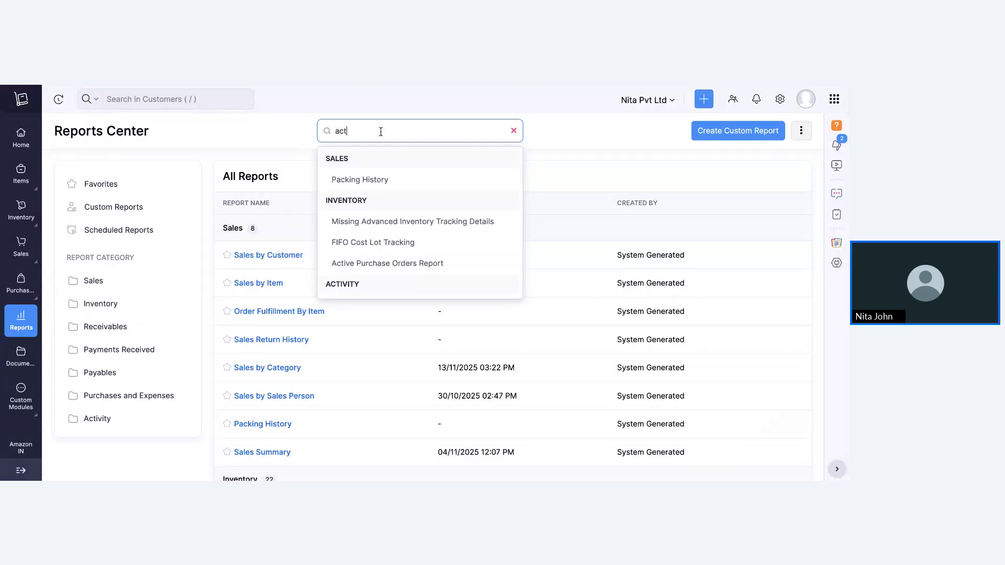
scroll(372, 209, down, 2)
click(389, 264)
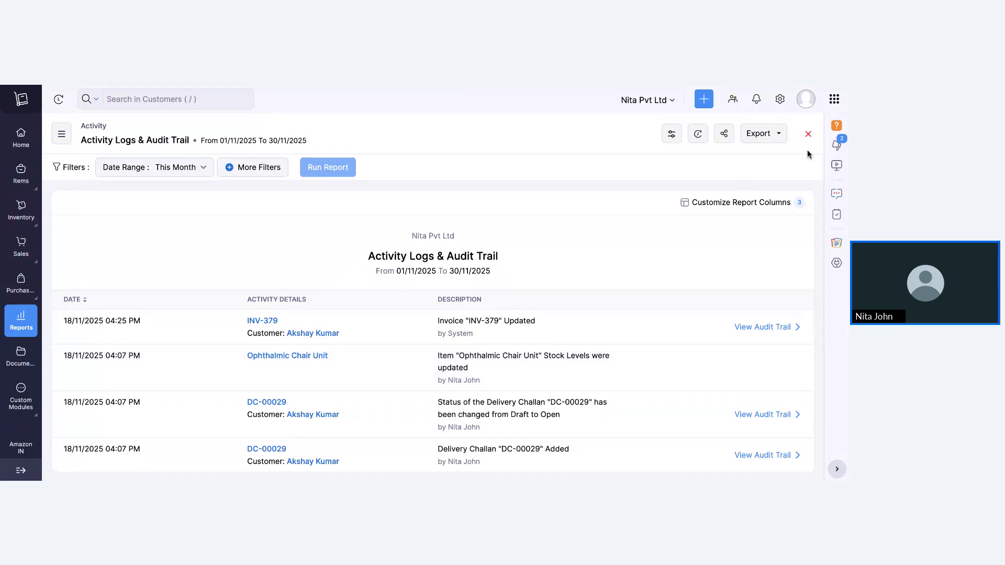
- Close Activity Logs & Audit Trail, look over the files in the Documents inbox and return to the home dashboard
click(808, 134)
click(21, 134)
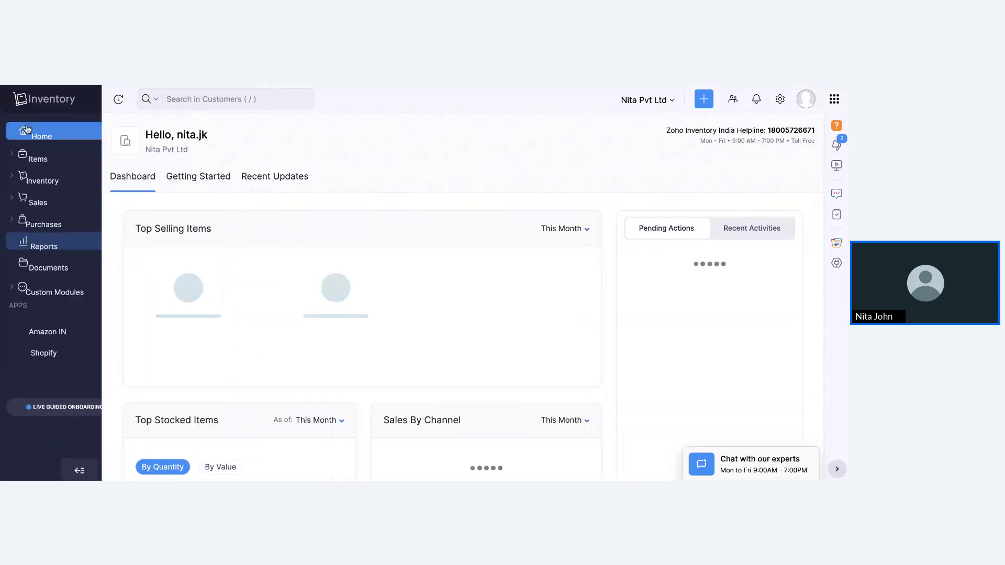
click(47, 265)
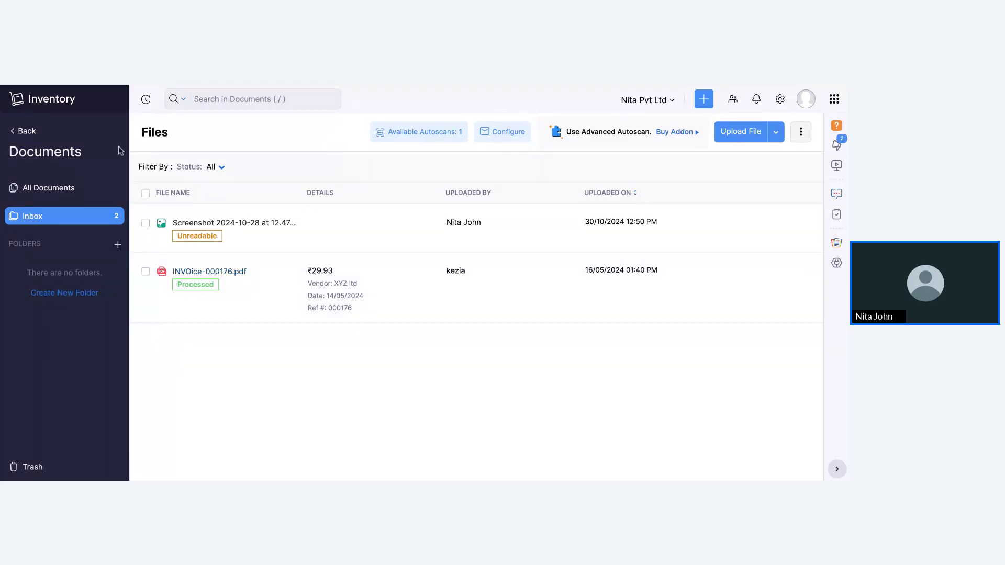
click(19, 131)
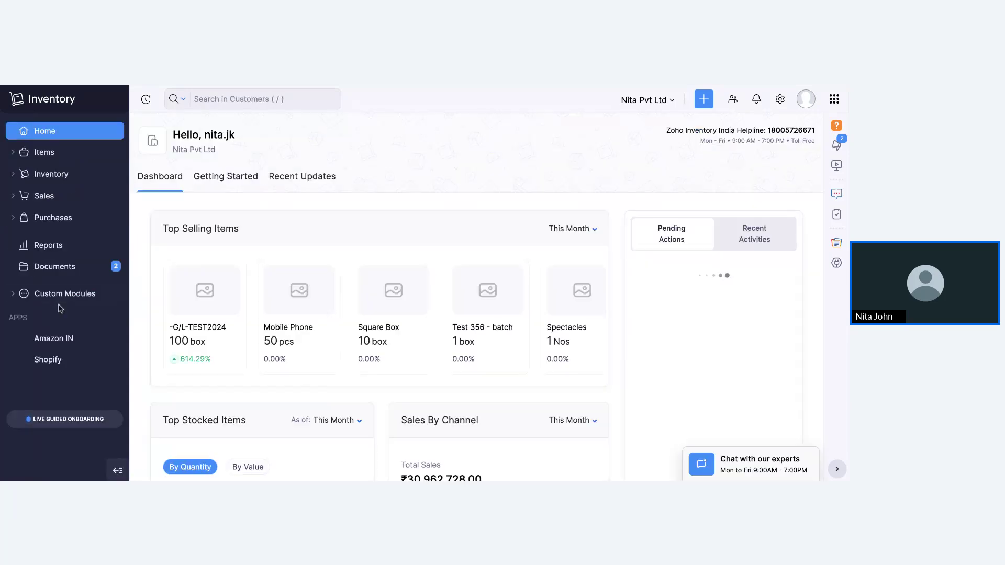
- Open the integration settings from the Amazon IN app and examine the WhatsApp Business integration
click(53, 338)
scroll(64, 343, down, 2)
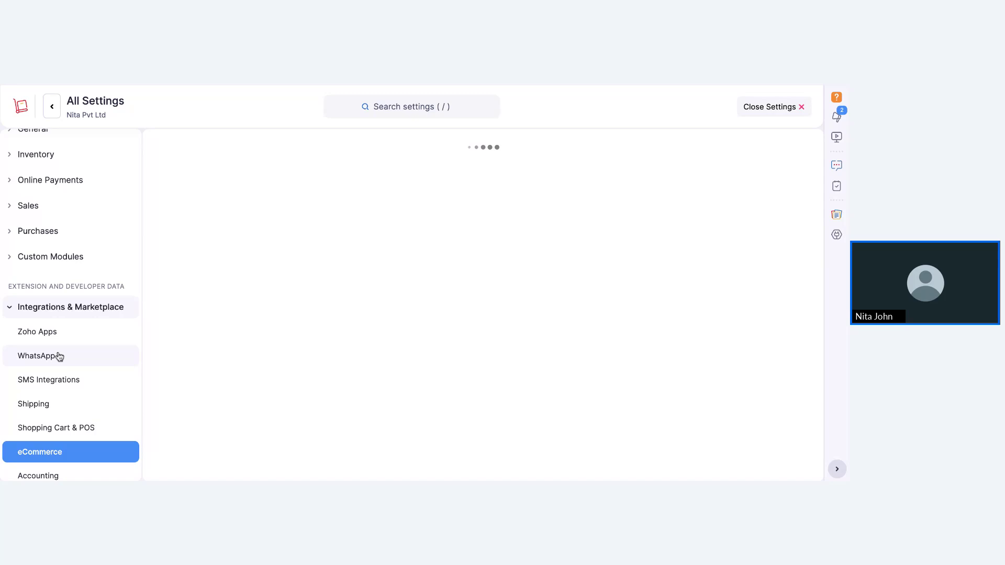
click(59, 356)
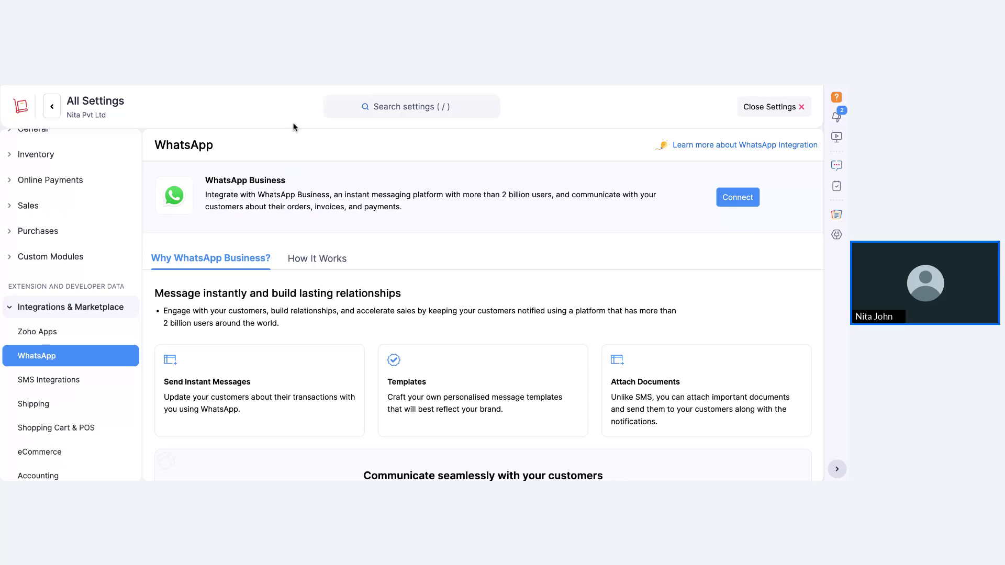
- Look over the available Shipping integrations and the Shopping Cart & POS integrations
click(68, 411)
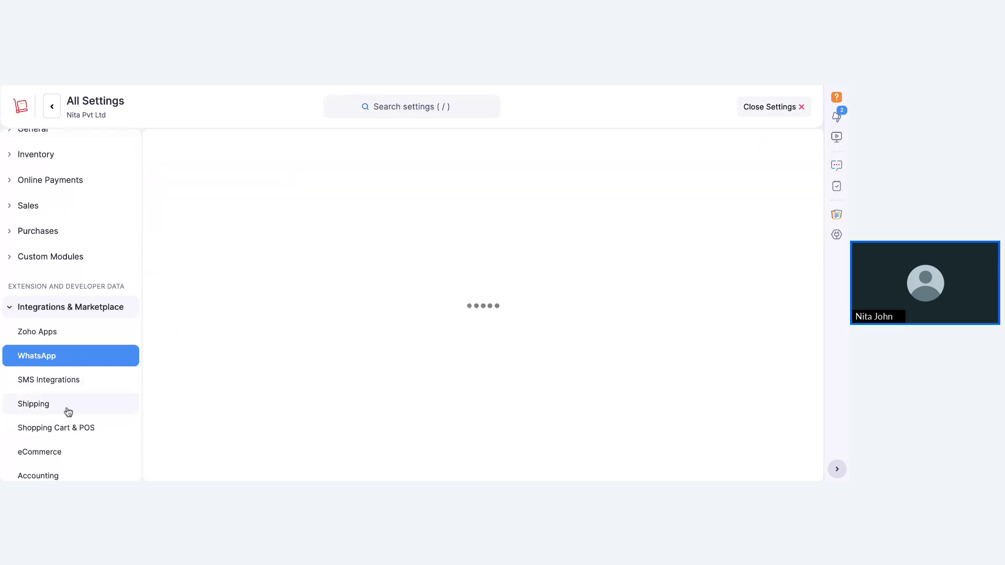
scroll(333, 381, down, 3)
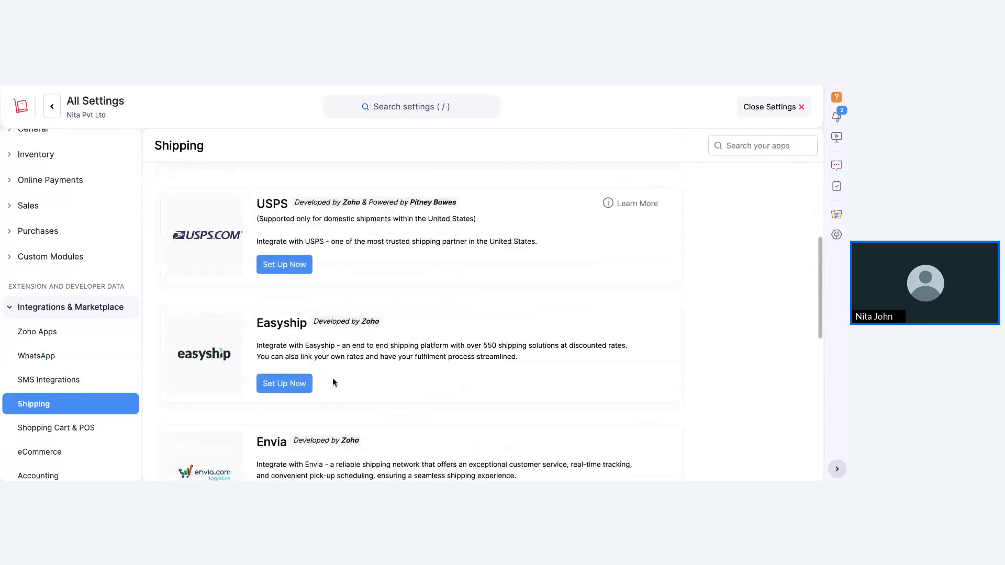
scroll(332, 377, down, 7)
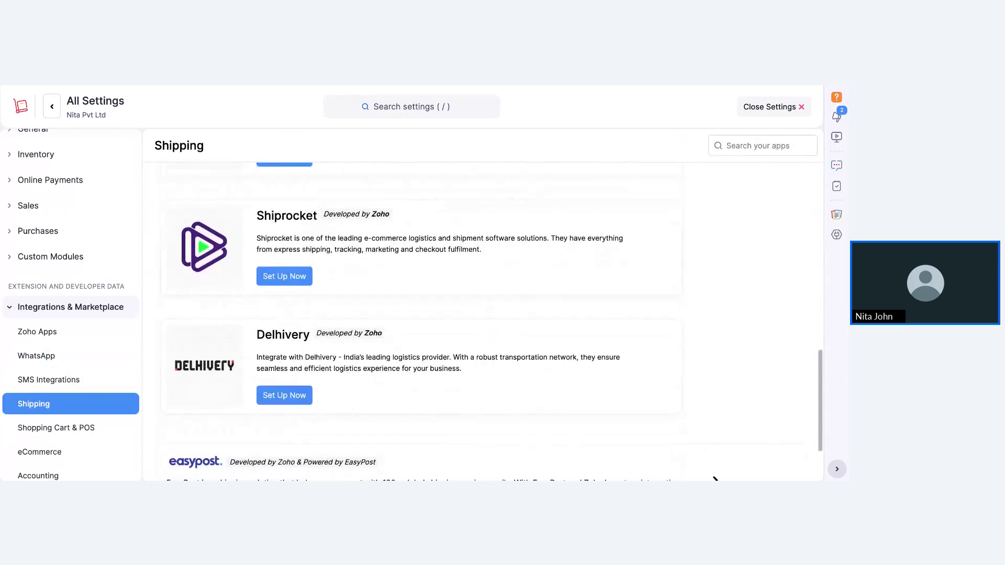
scroll(331, 378, down, 3)
click(87, 435)
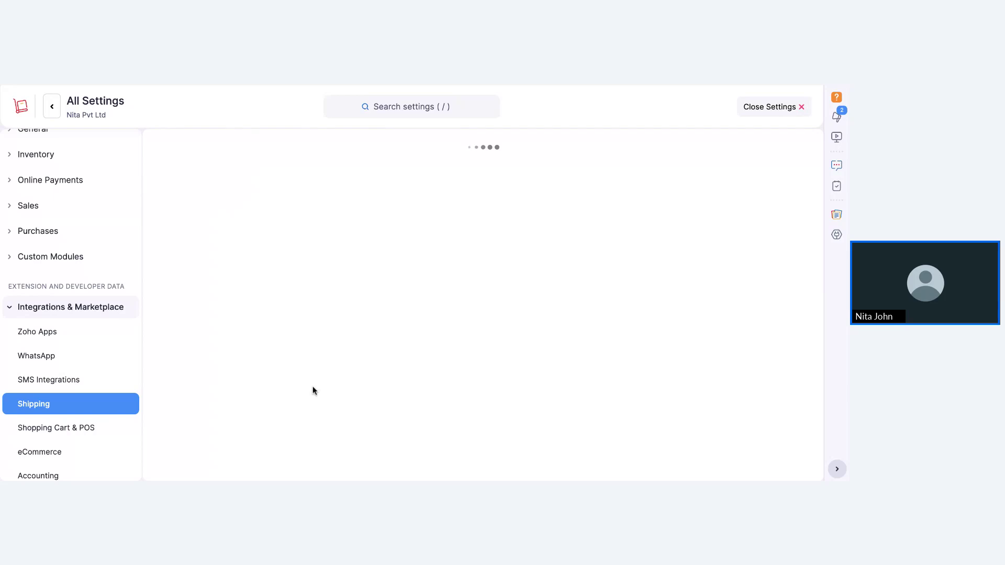
scroll(312, 390, down, 5)
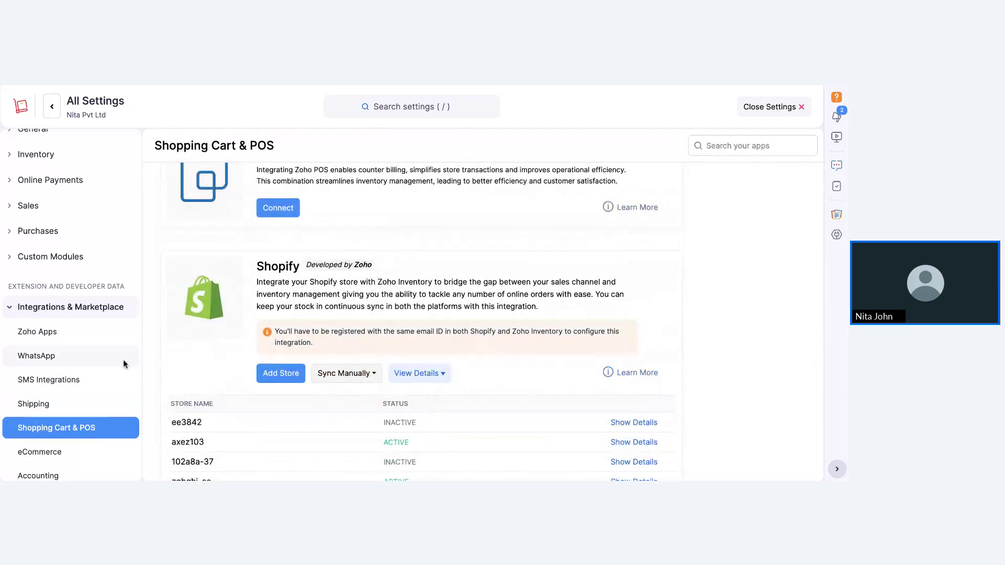
- Open the details of the Amazon IN store in the eCommerce integrations and examine its synced modules
scroll(78, 398, down, 2)
click(65, 409)
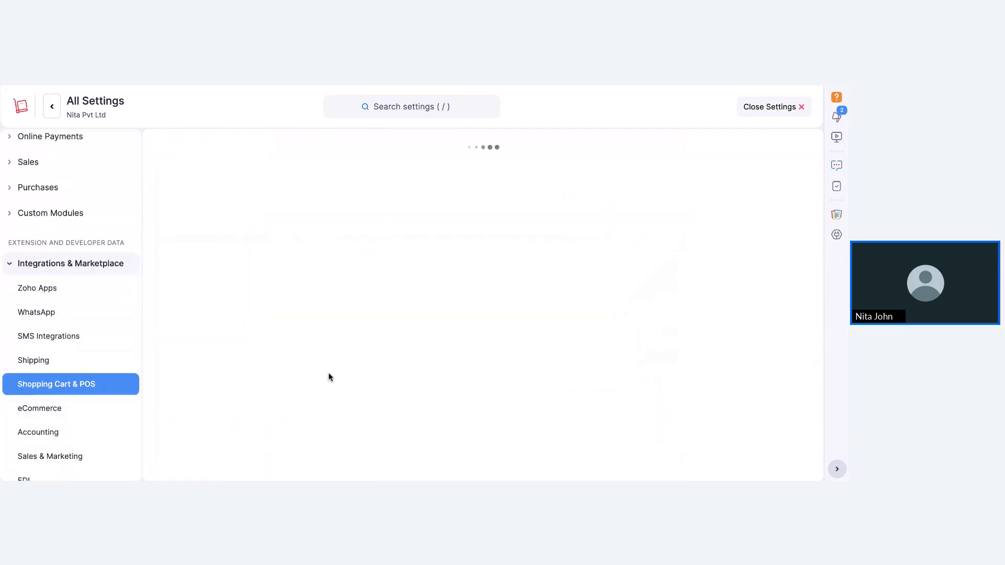
scroll(328, 376, down, 2)
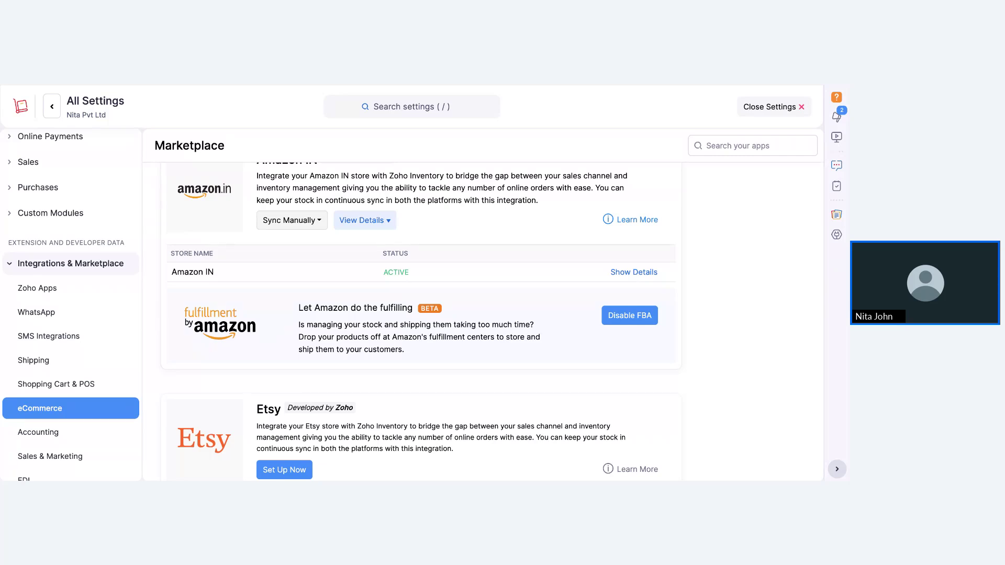
click(636, 271)
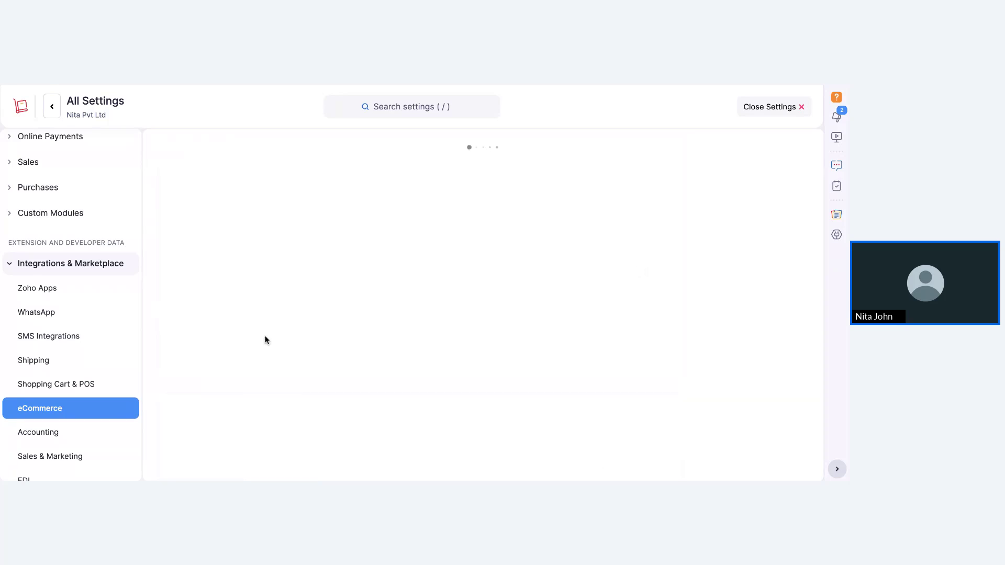
scroll(265, 340, down, 3)
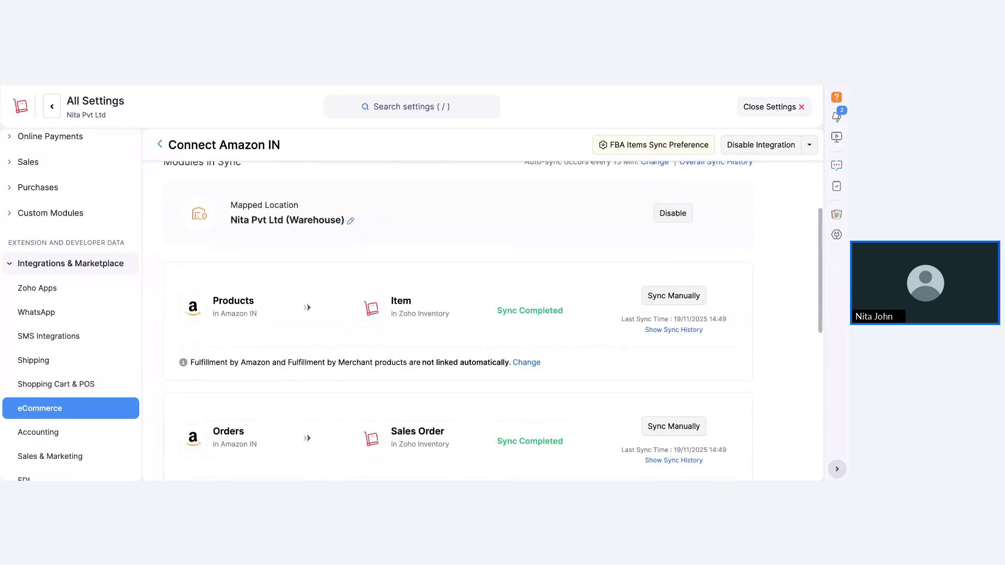
scroll(265, 348, down, 1)
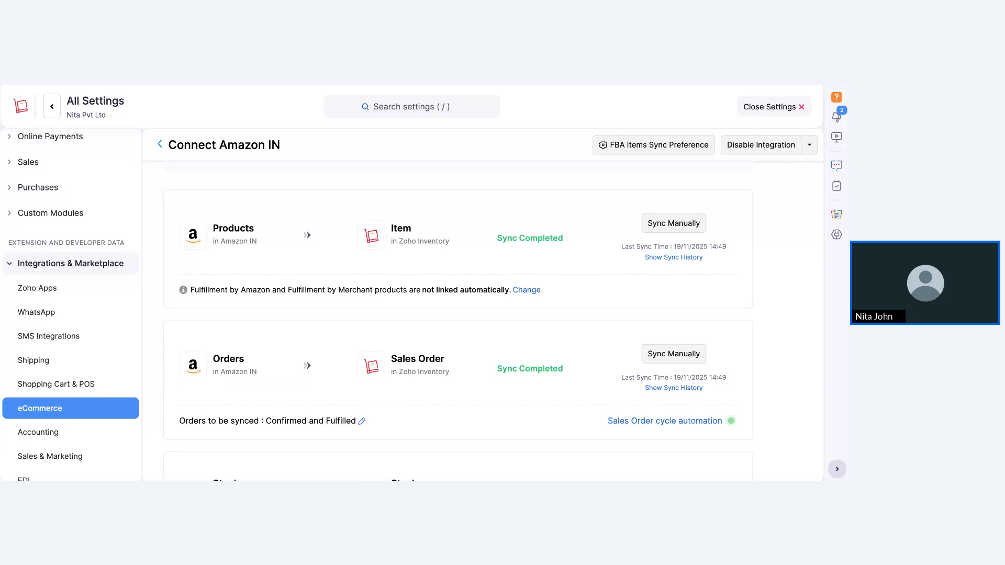
- In Sales Channel Preferences, keep Confirmed and Fulfilled orders and 15 Min auto-sync, and try mapping items by Name Only
scroll(74, 434, down, 2)
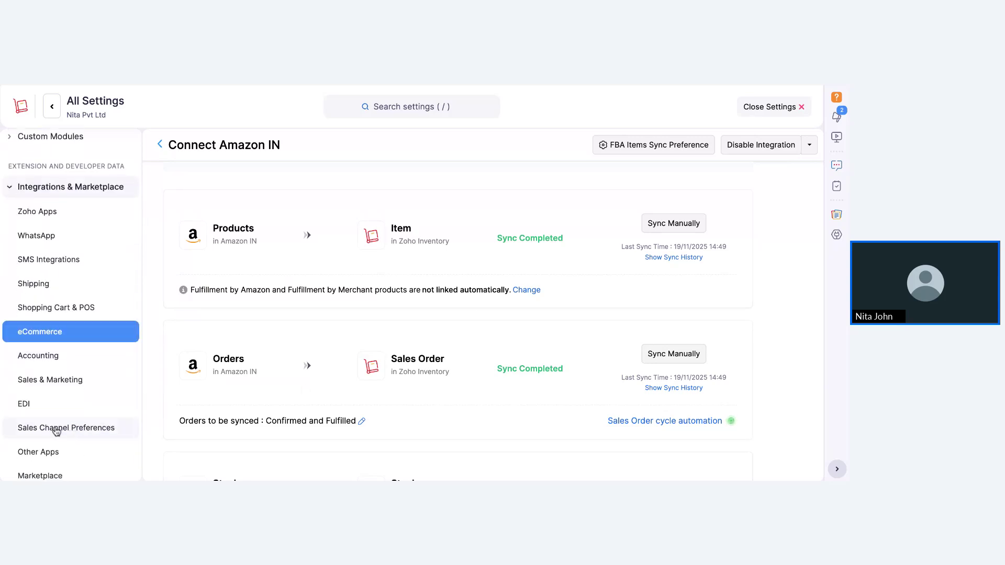
click(56, 430)
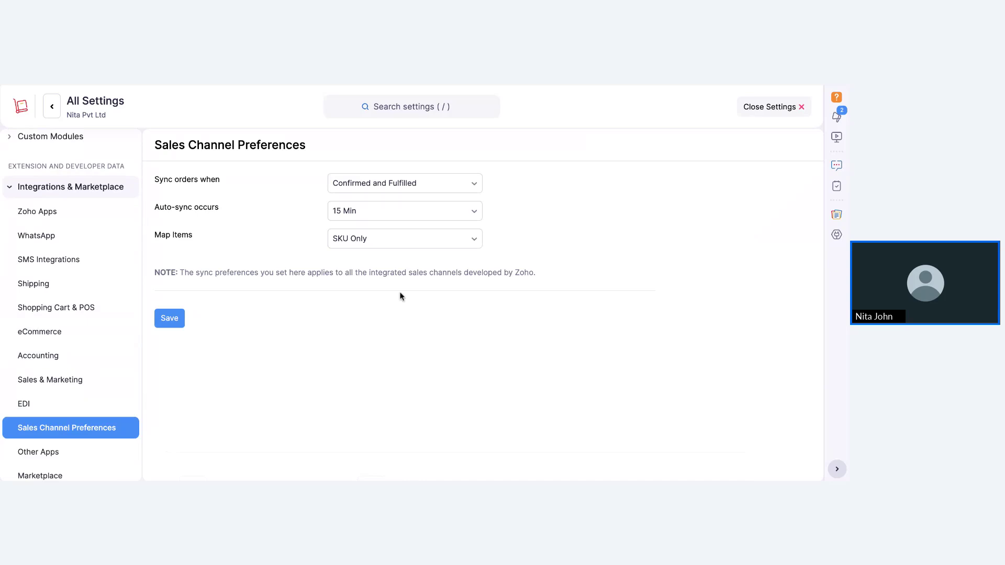
click(375, 184)
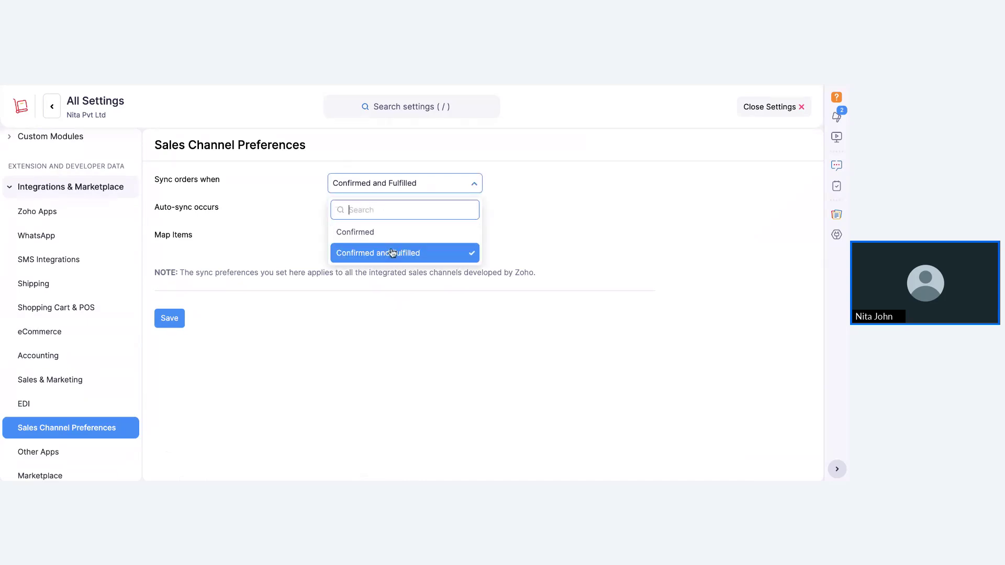
click(393, 253)
click(370, 212)
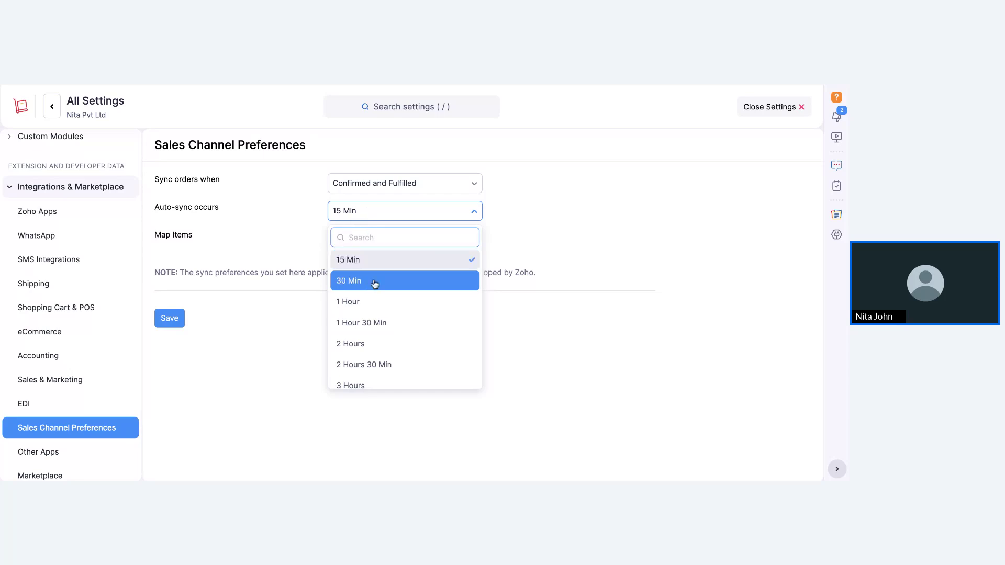
click(361, 268)
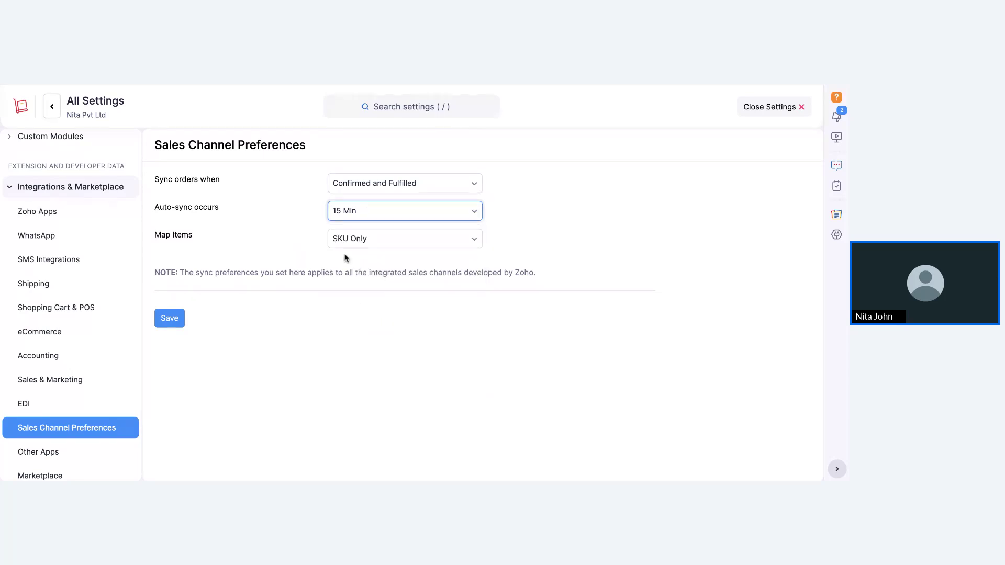
click(361, 239)
click(375, 333)
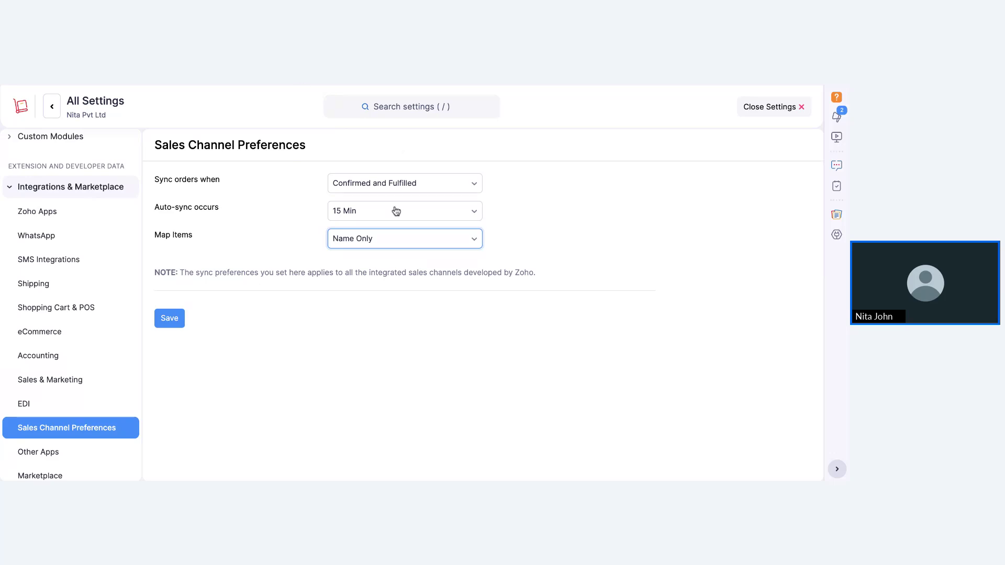
- View the details of the Shopify store axez103 in Shopping Cart & POS, and close the settings
click(61, 309)
scroll(442, 366, down, 5)
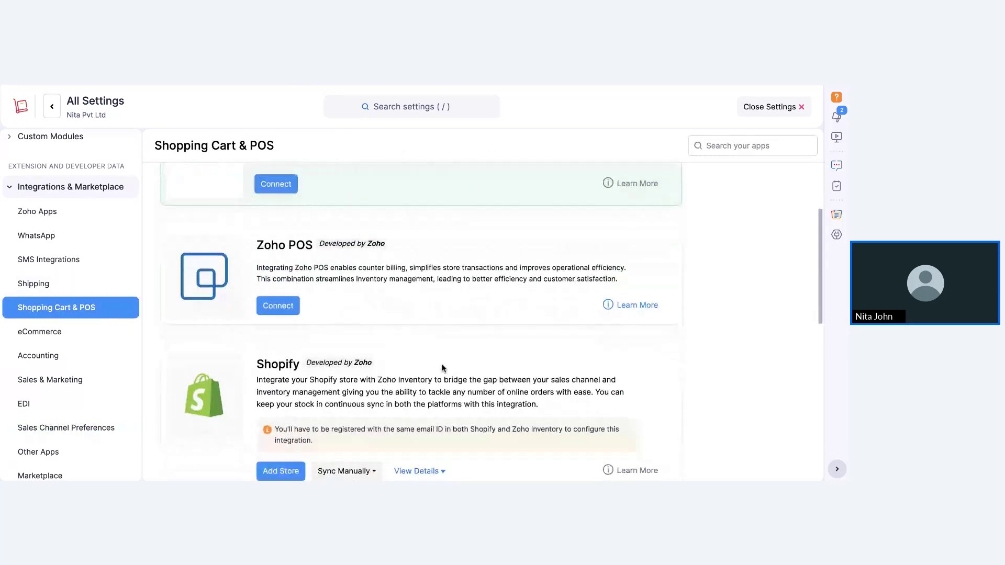
scroll(496, 386, down, 1)
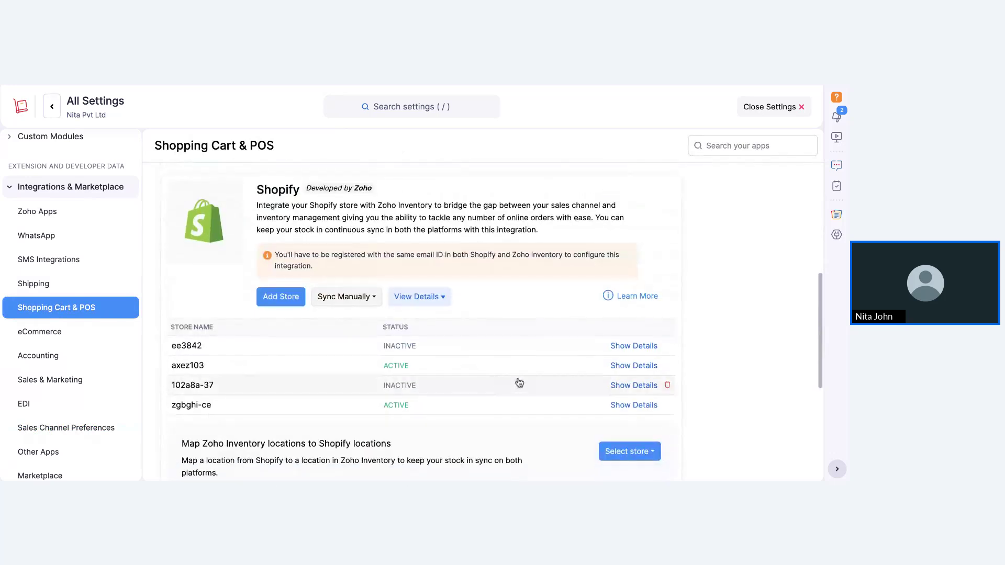
click(626, 369)
scroll(403, 316, down, 5)
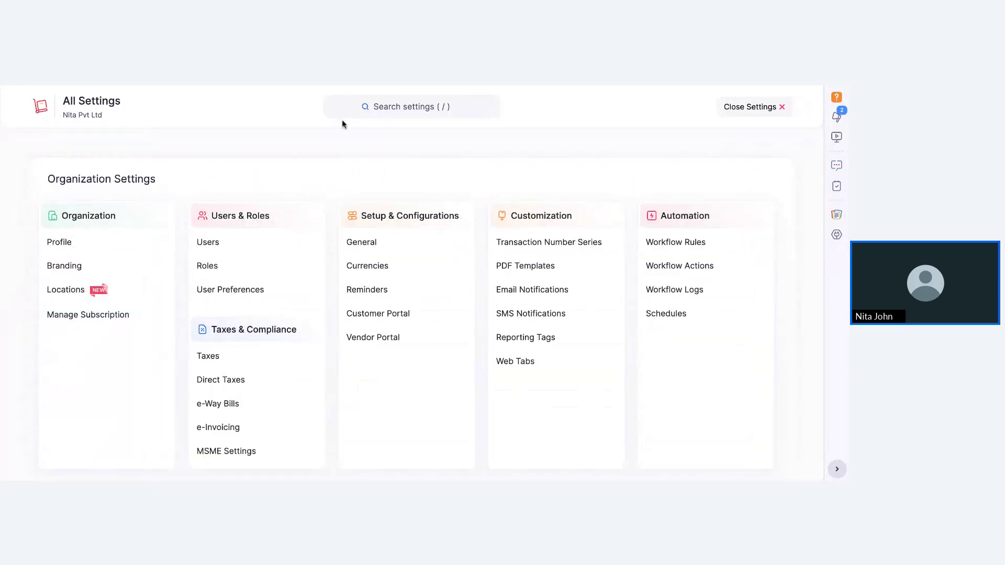
click(757, 106)
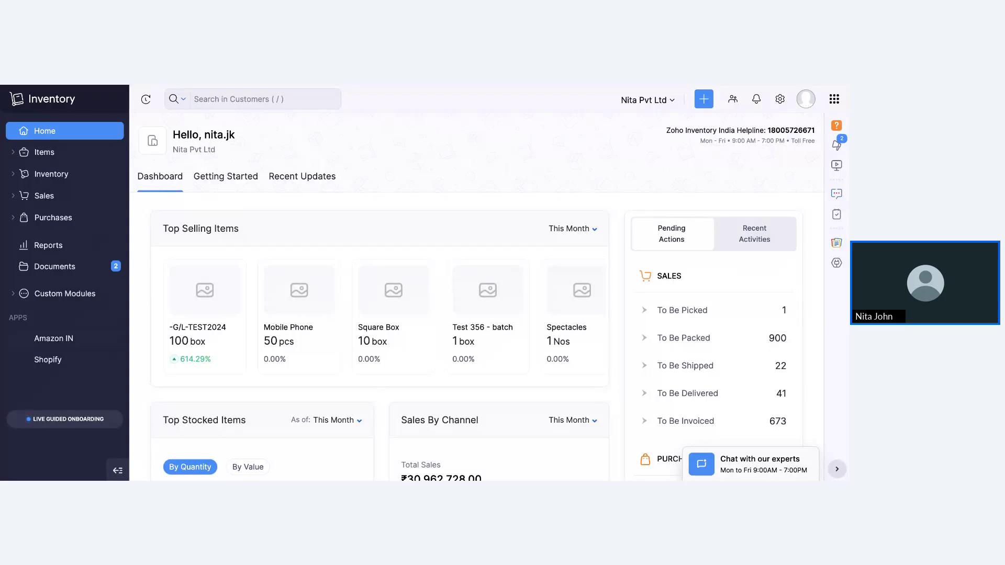
- Look over the quick-create options for all modules and the list of notifications
click(711, 106)
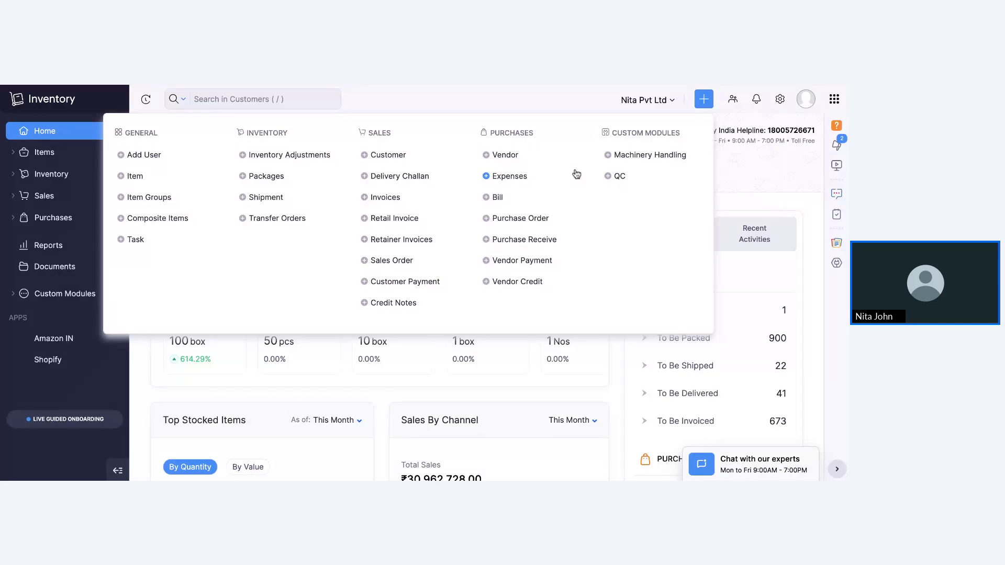
click(756, 103)
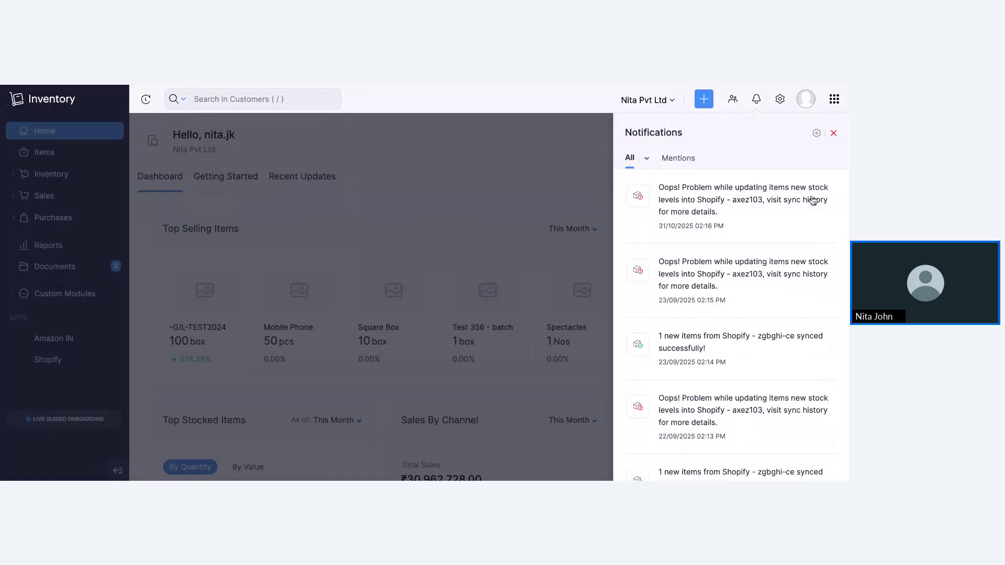
- View the All Settings overview and return to the dashboard
click(780, 99)
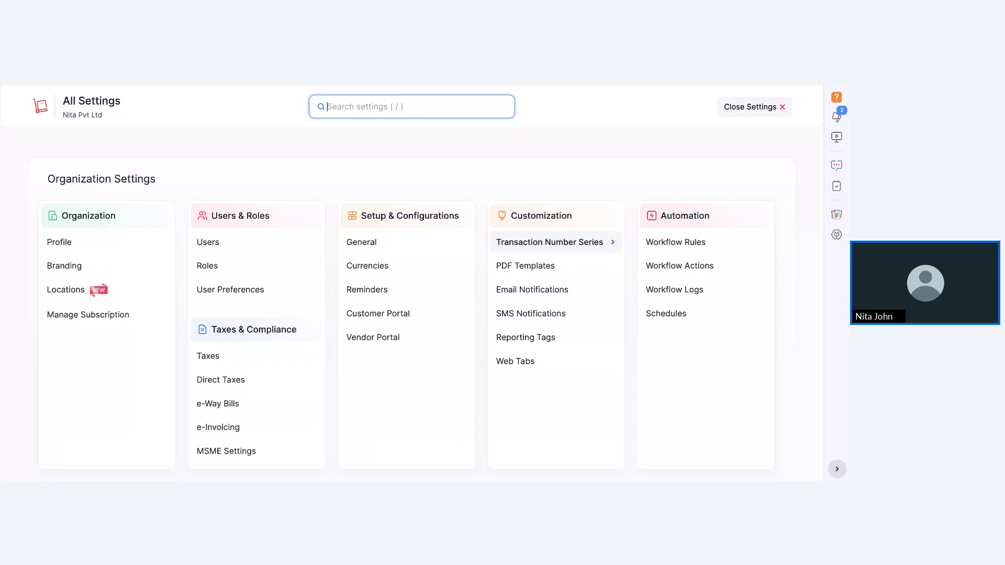
click(758, 106)
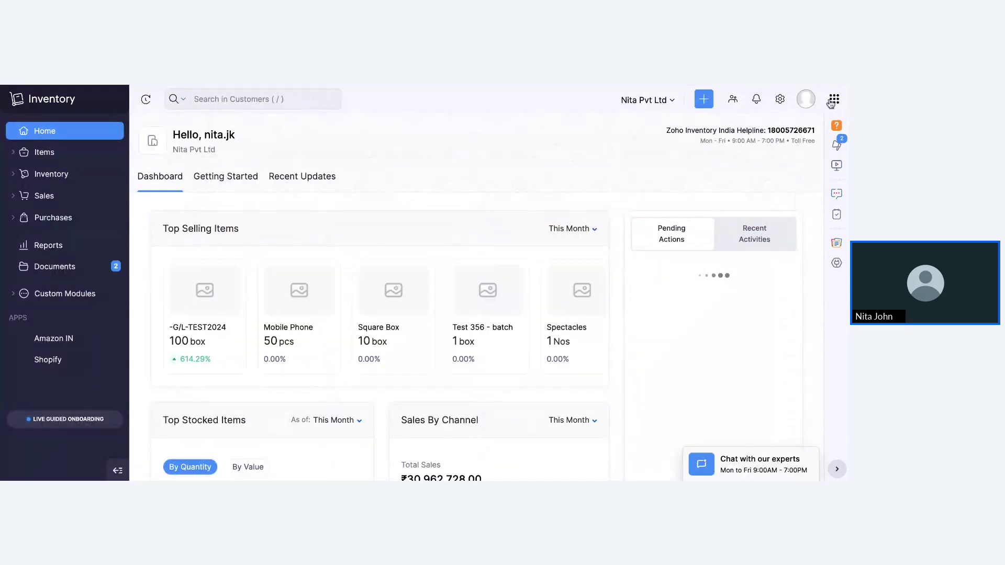
- Examine the account panel's subscription plan, help resources and assistance options, and close the panel
click(806, 103)
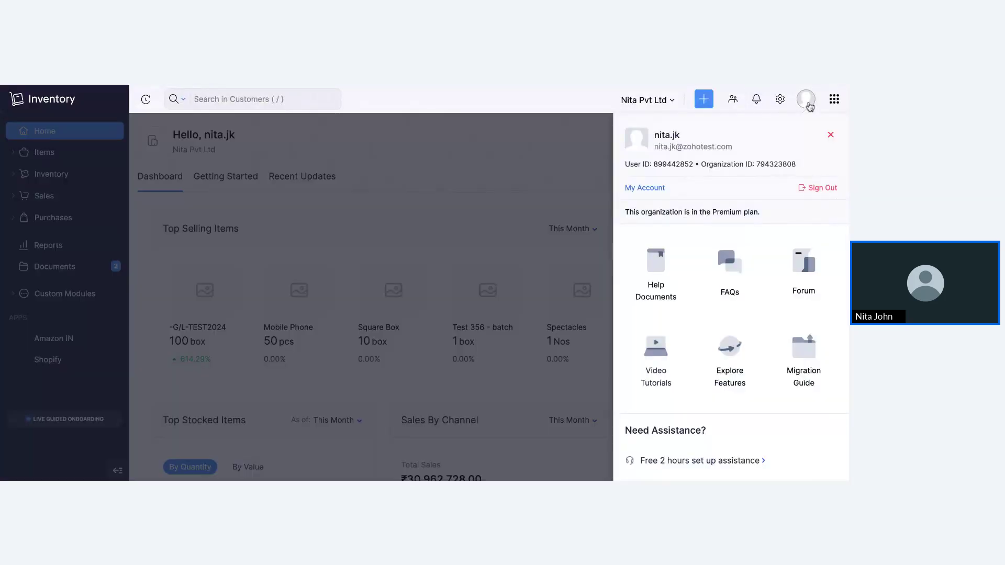
drag(766, 212, 655, 208)
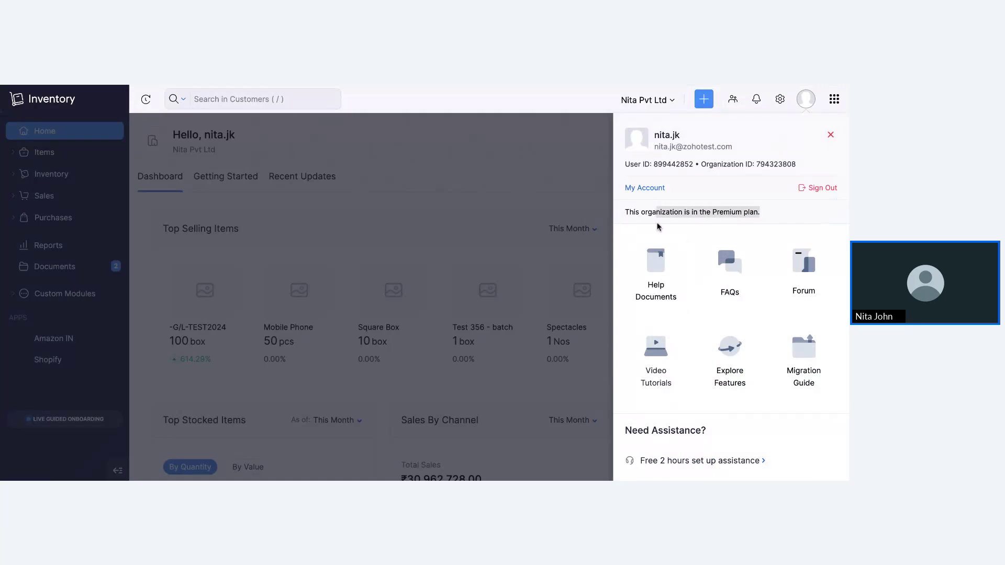
scroll(731, 319, down, 1)
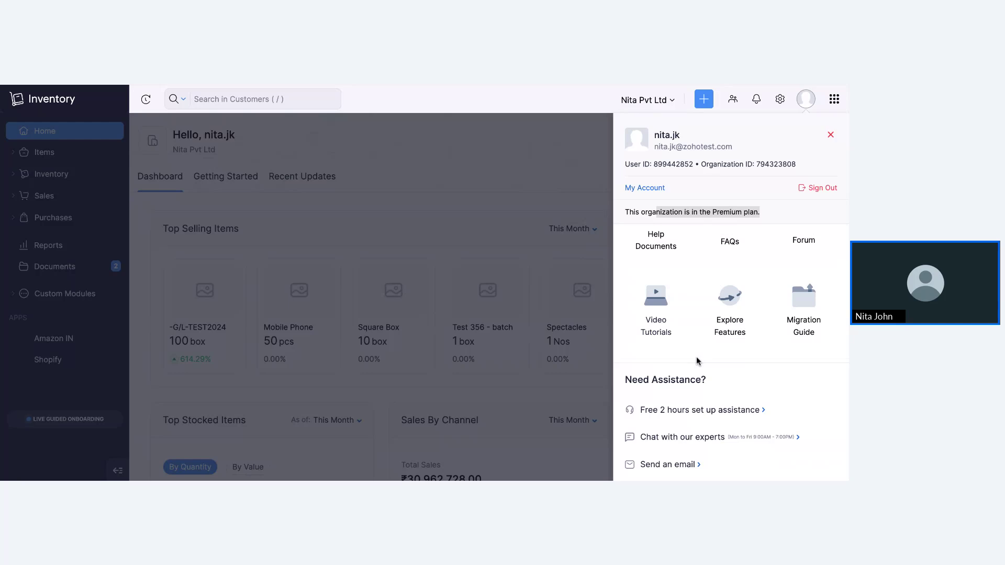
scroll(697, 360, down, 1)
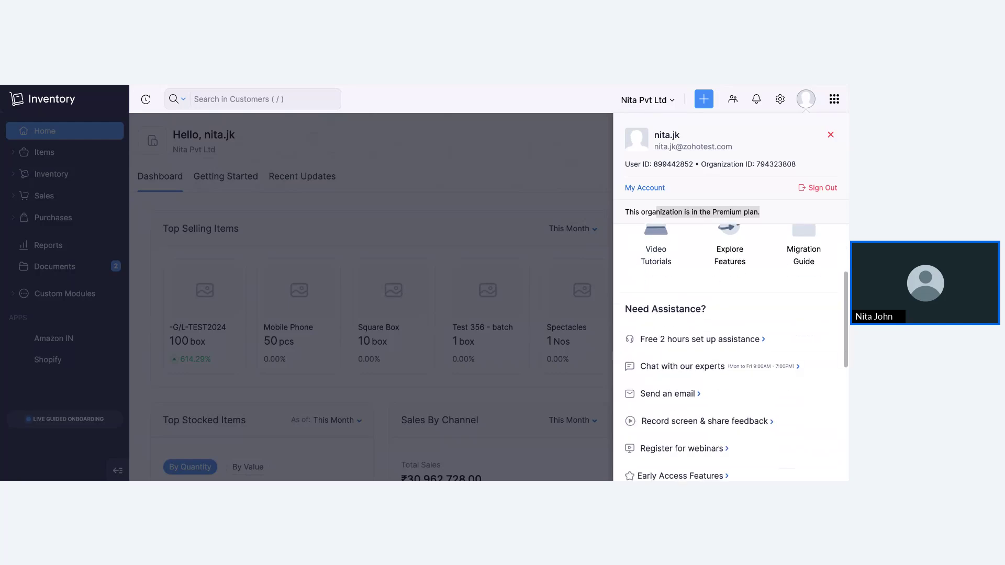
click(827, 136)
- Browse the list of all Zoho apps, from the finance apps to the email and collaboration apps
click(834, 100)
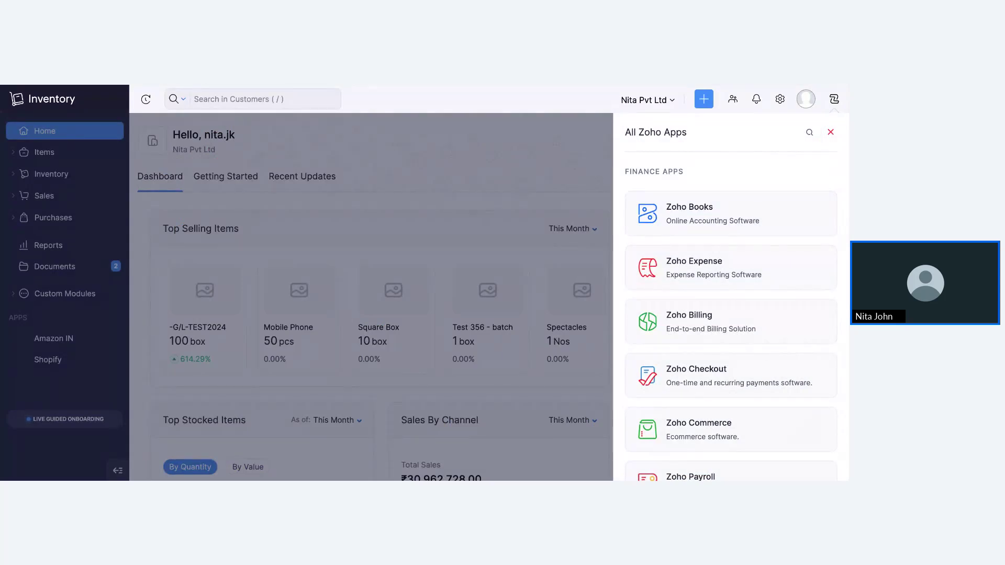
scroll(752, 328, down, 10)
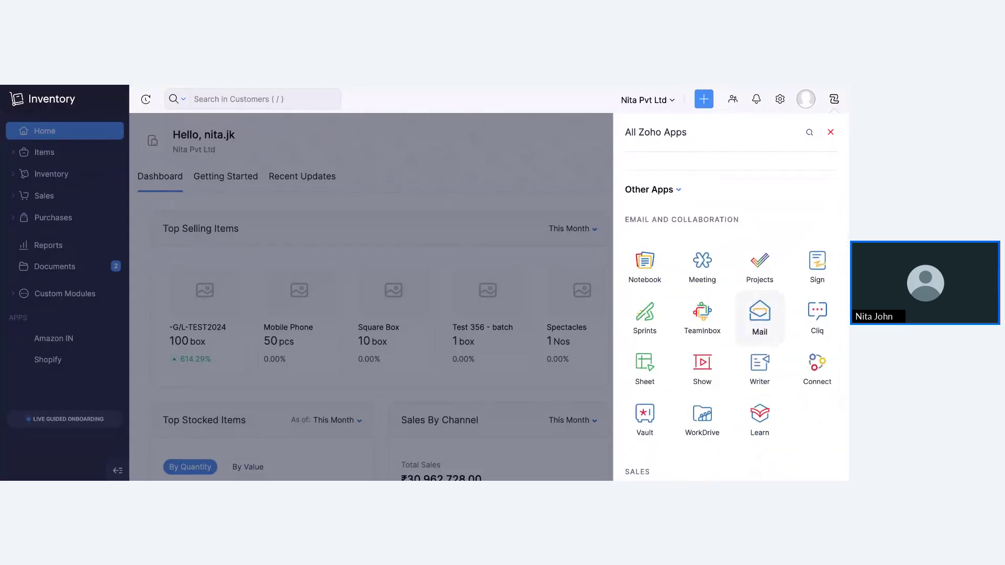
- Close the Zoho apps list, point out the helpline details, and view the expert chat form before closing it
click(592, 167)
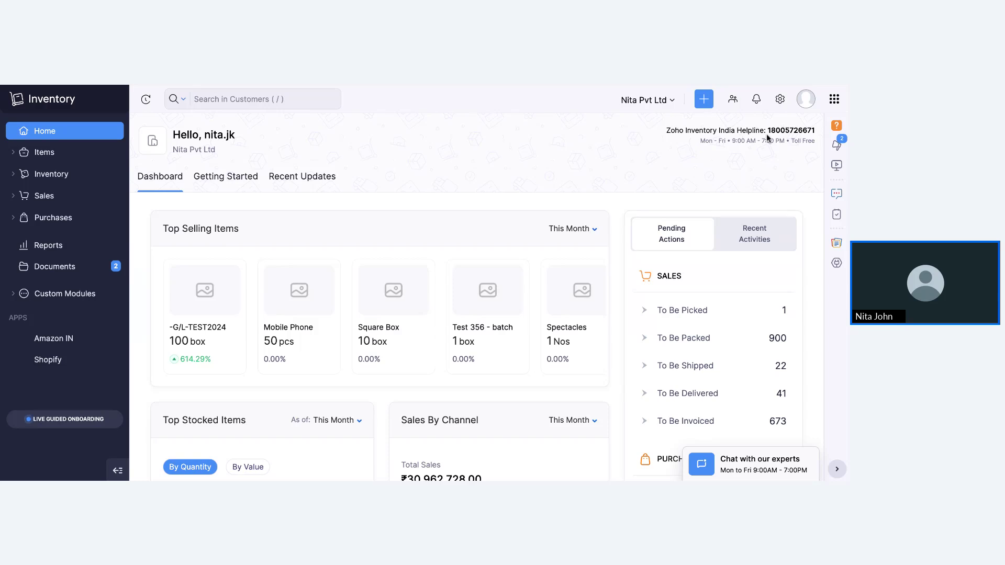
drag(767, 137, 822, 135)
click(754, 464)
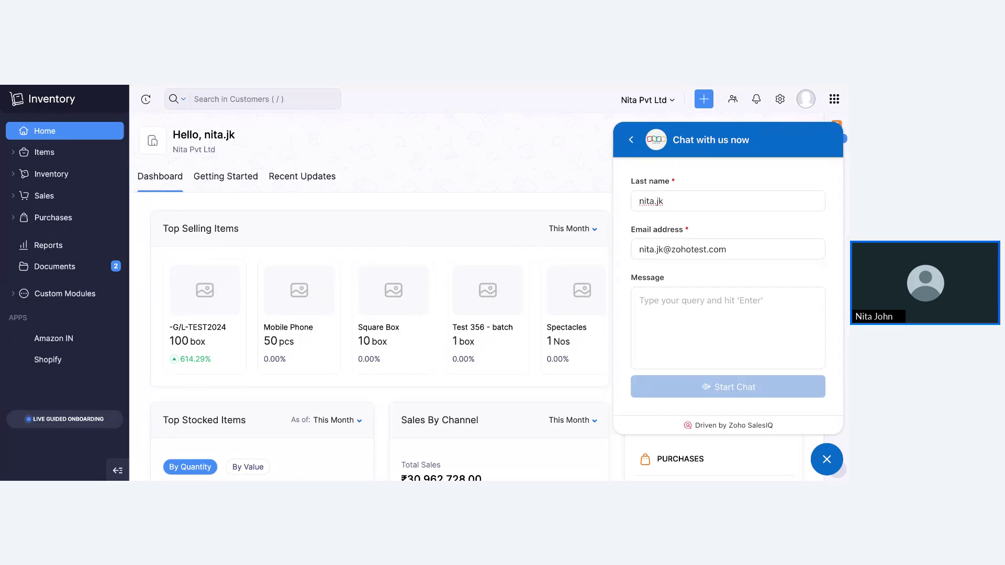
click(827, 460)
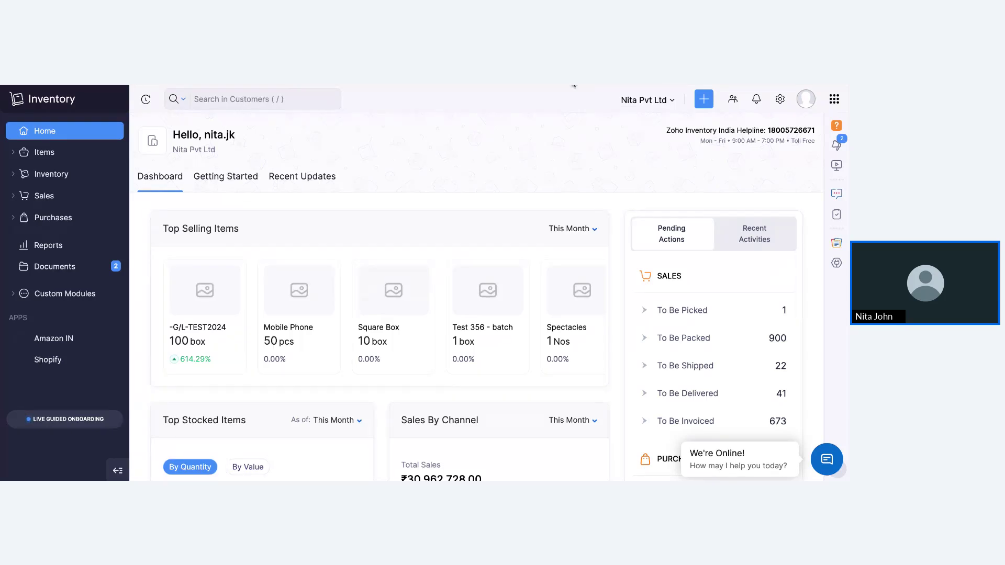
- Open the organization profile settings and review the logo, industry, location, address and primary contact sections
click(779, 99)
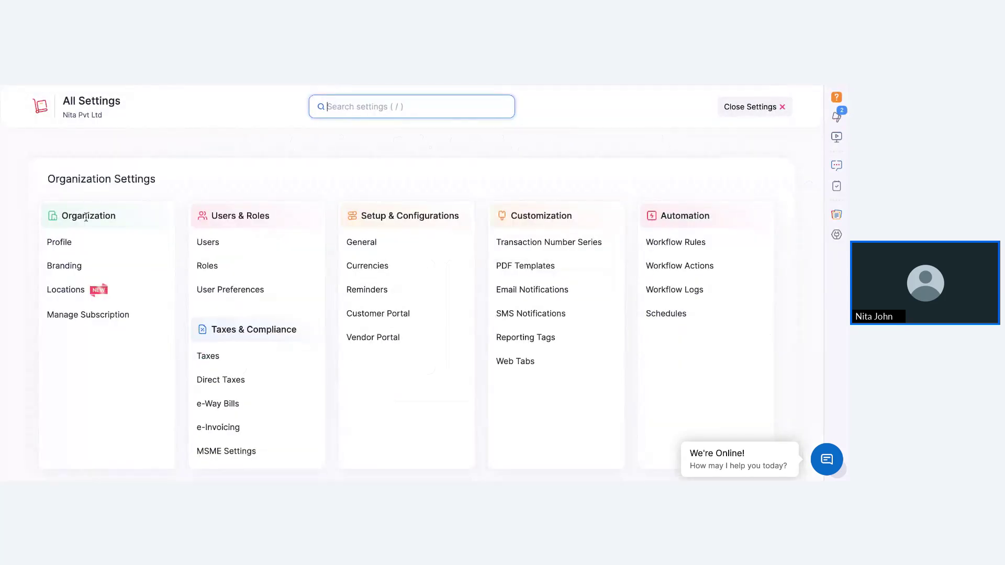
click(86, 253)
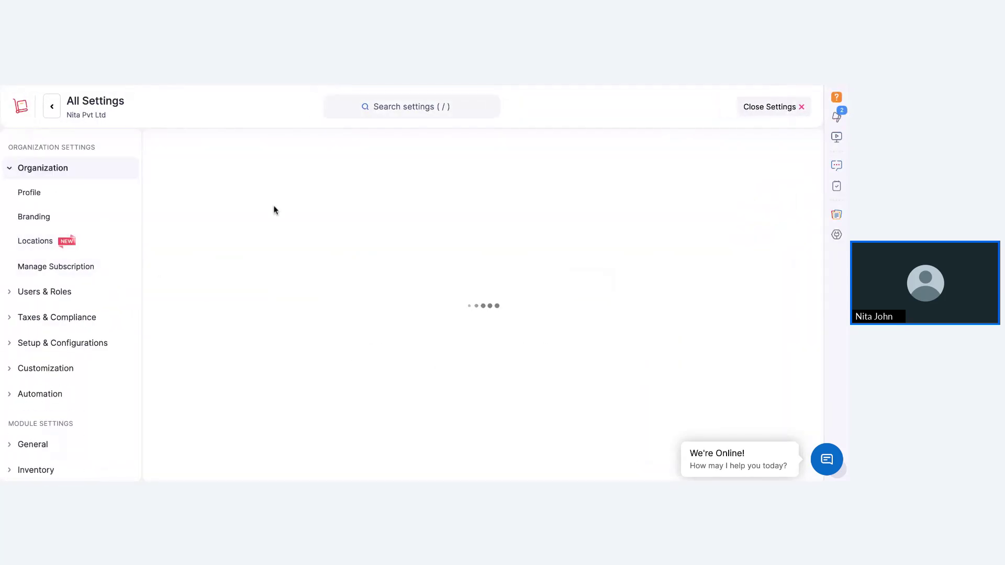
scroll(255, 350, down, 1)
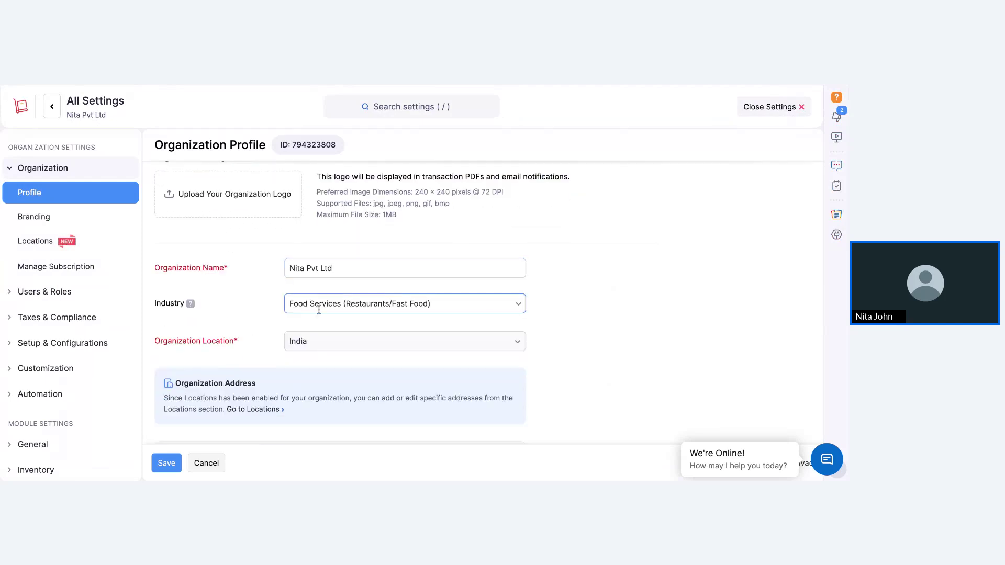
scroll(364, 354, down, 5)
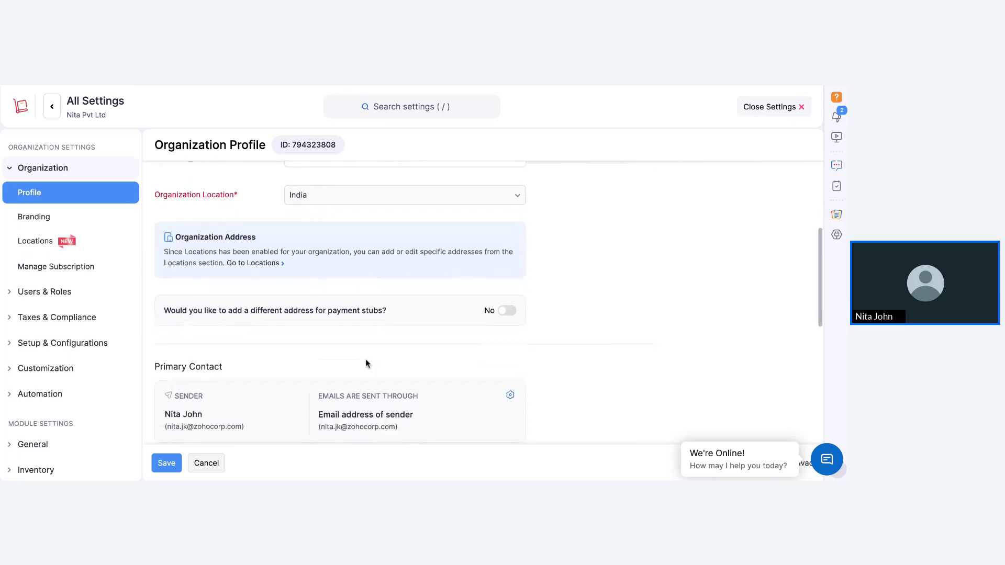
- View the organization's locations and show the Warehouse Only Location type for a new location
click(74, 242)
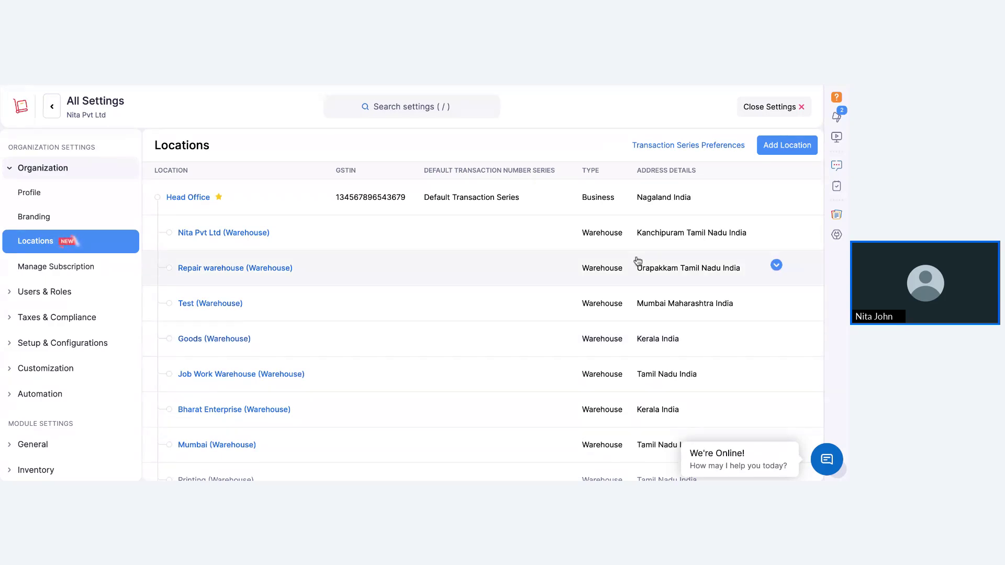
click(788, 146)
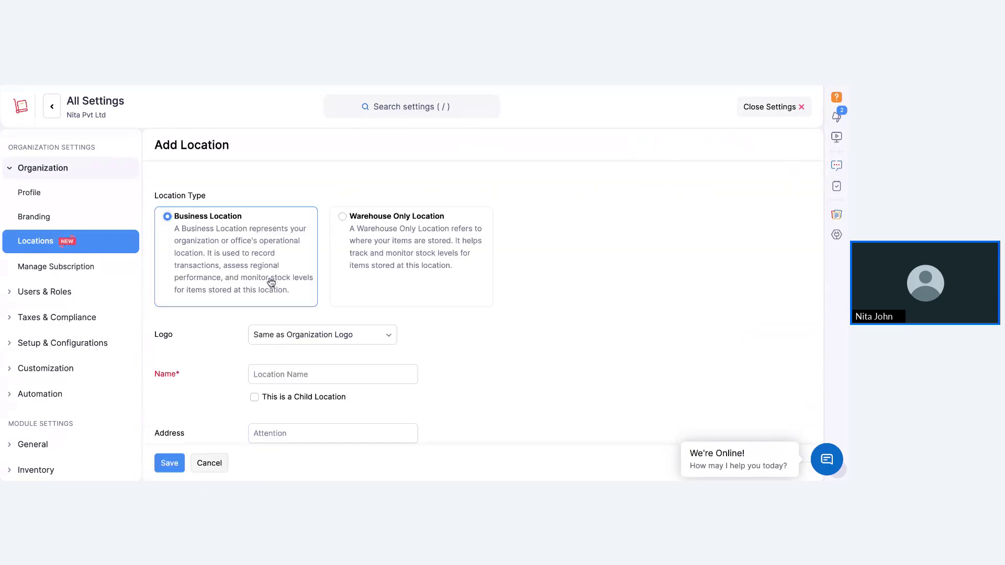
click(405, 282)
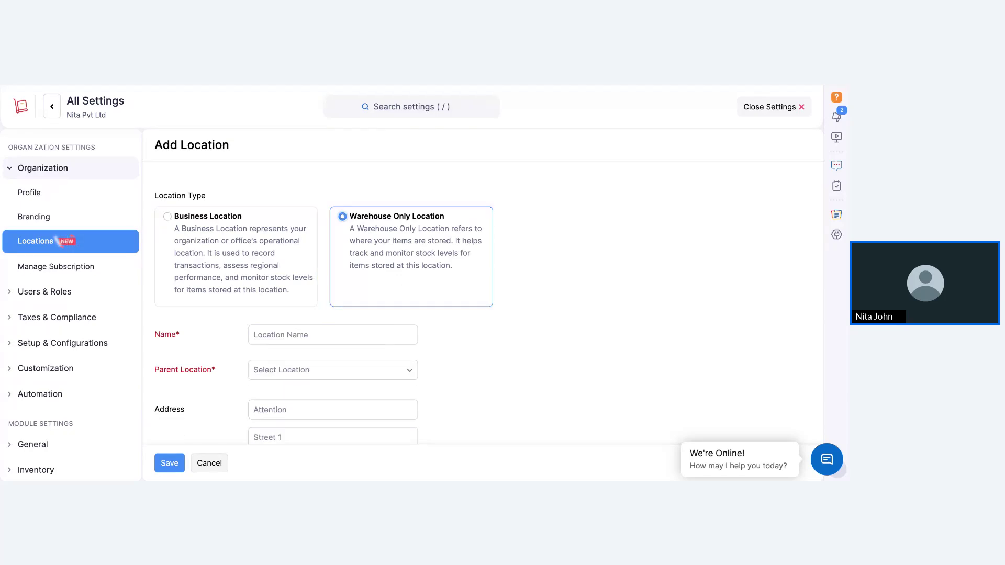
- Review the new warehouse location's address and contact fields and add another user to its location access
scroll(341, 382, down, 2)
click(342, 381)
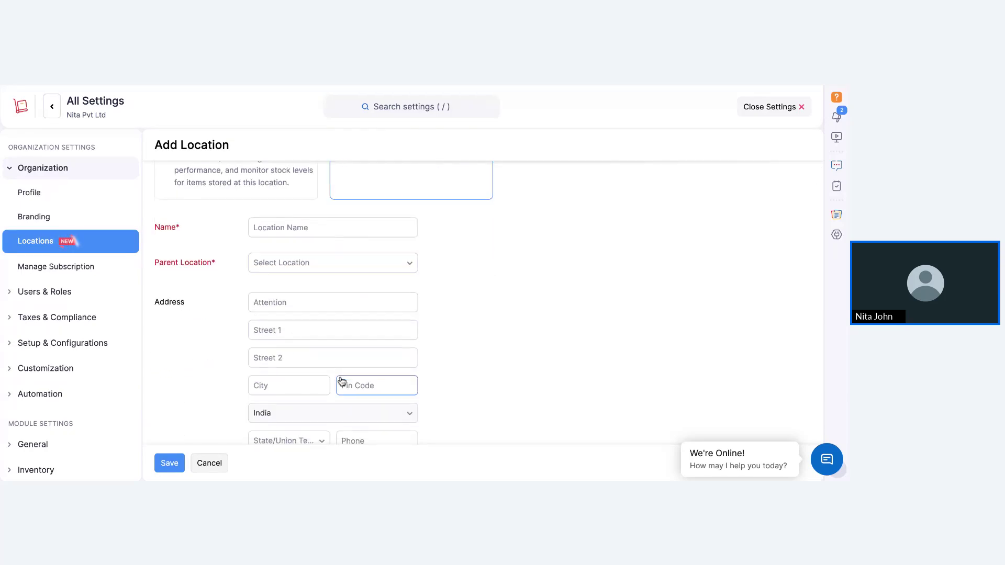
scroll(329, 381, down, 3)
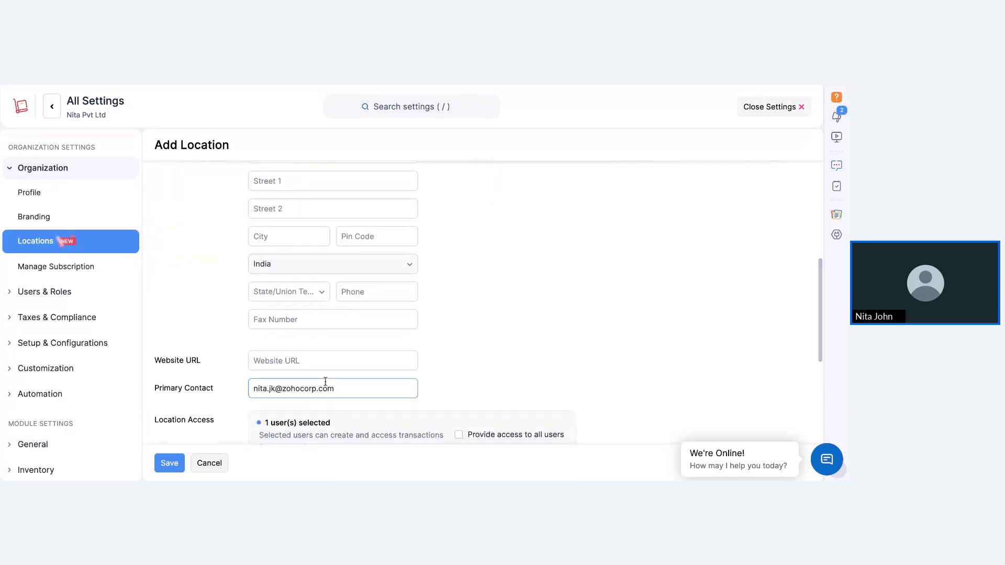
scroll(325, 383, down, 3)
click(311, 384)
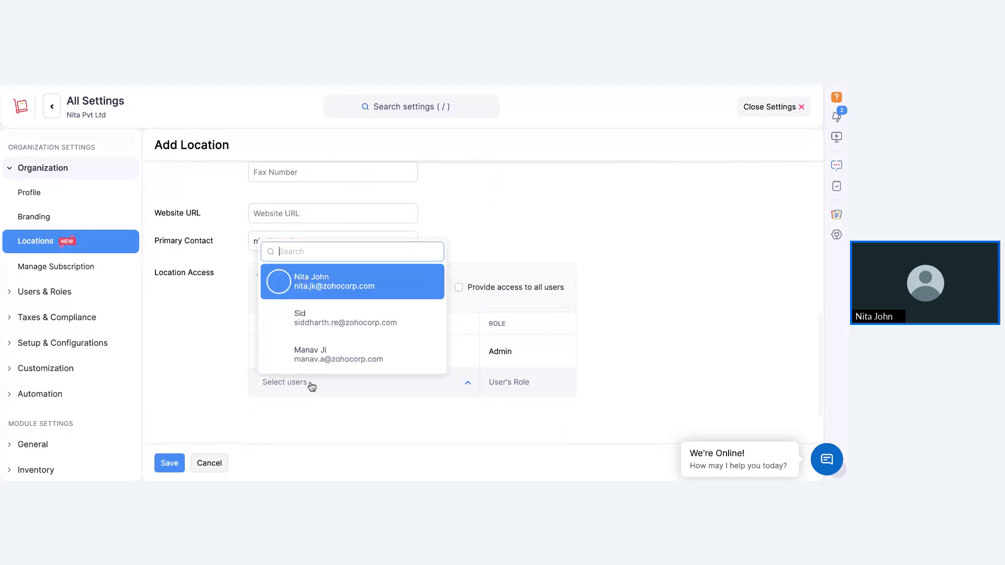
click(319, 318)
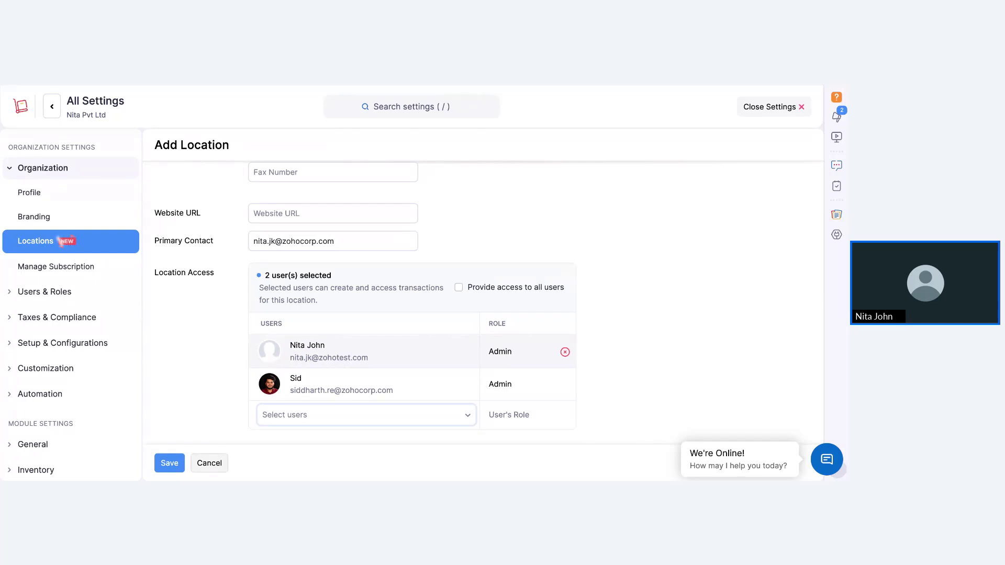
- Review the subscription's plan details and usage stats, and return to the settings overview
click(83, 270)
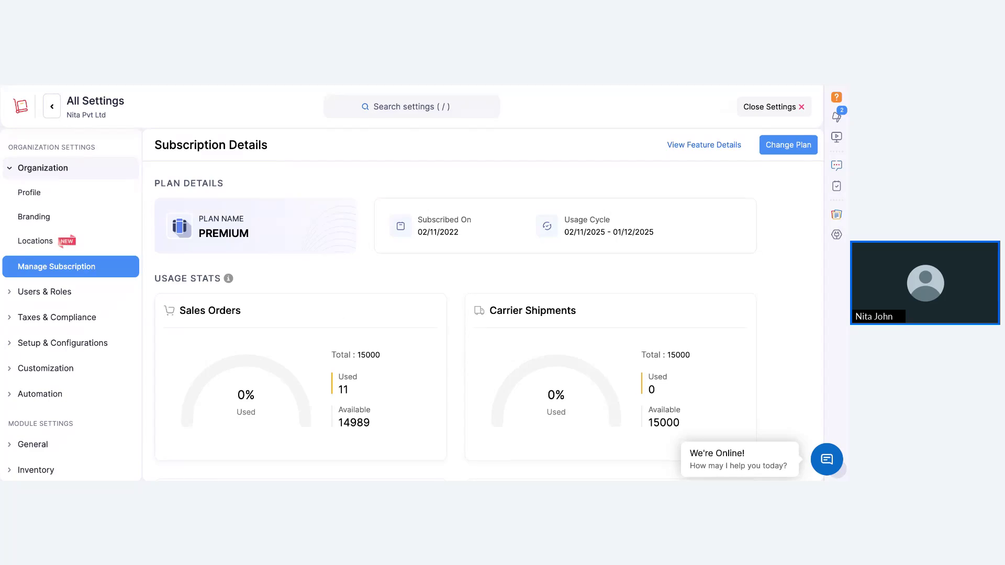
drag(155, 279, 220, 280)
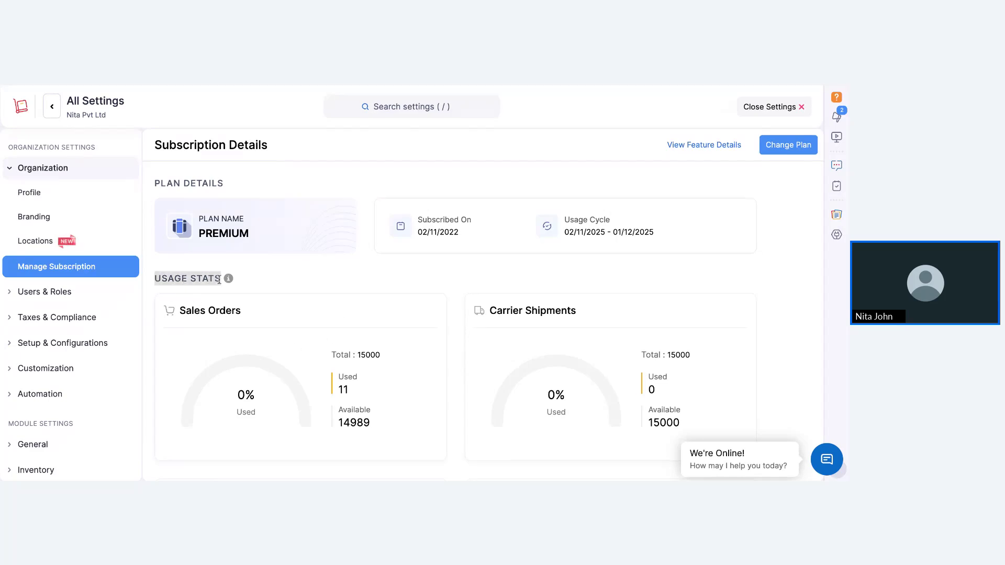
scroll(458, 305, down, 2)
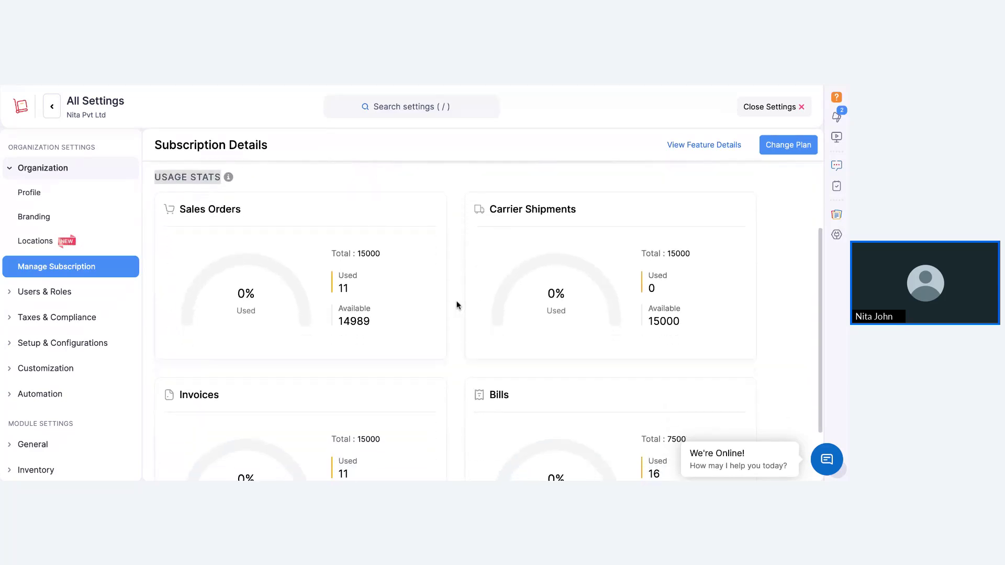
click(53, 115)
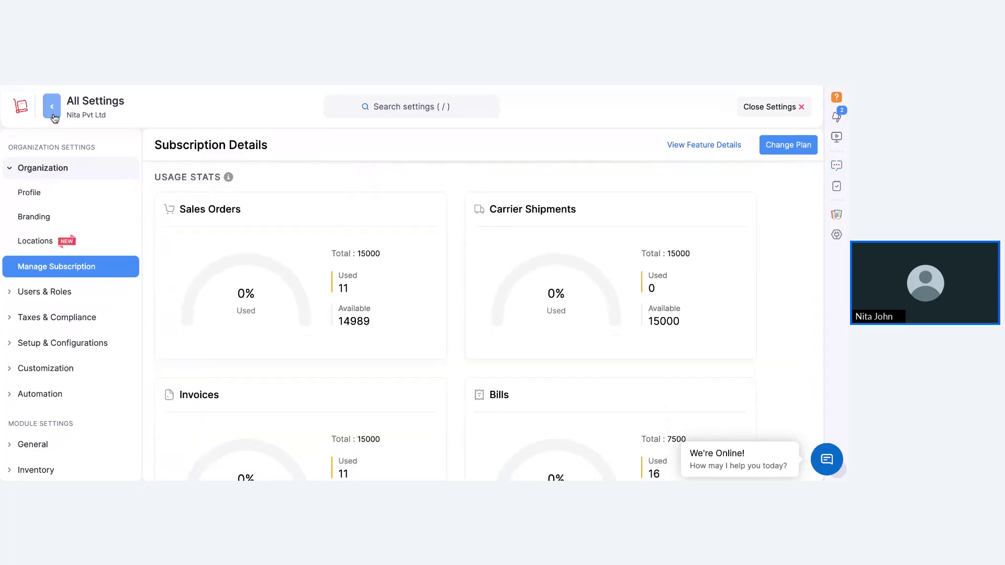
- Look over the Taxes, e-Way Bills and e-Invoicing settings, and return to the settings overview
scroll(233, 316, down, 1)
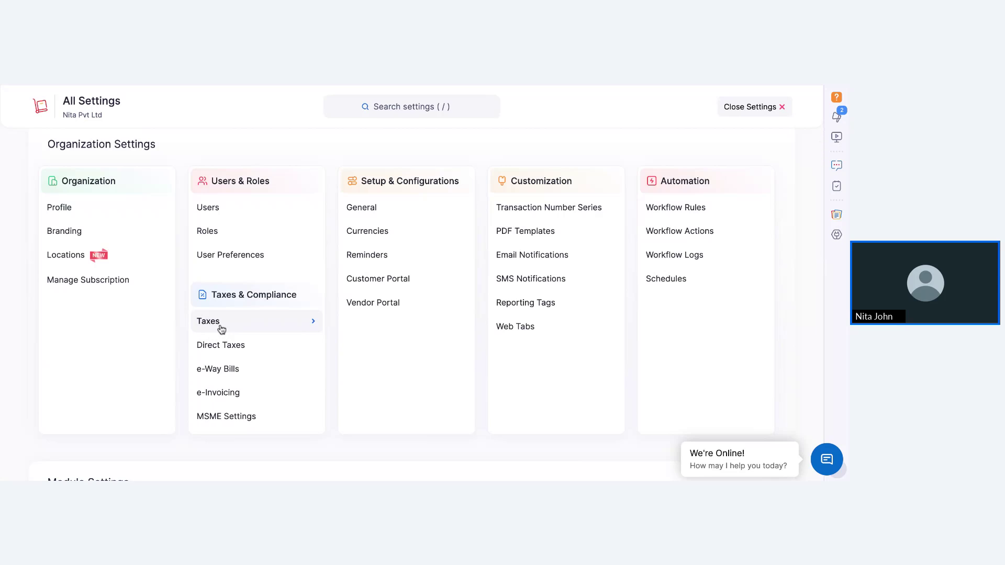
click(221, 327)
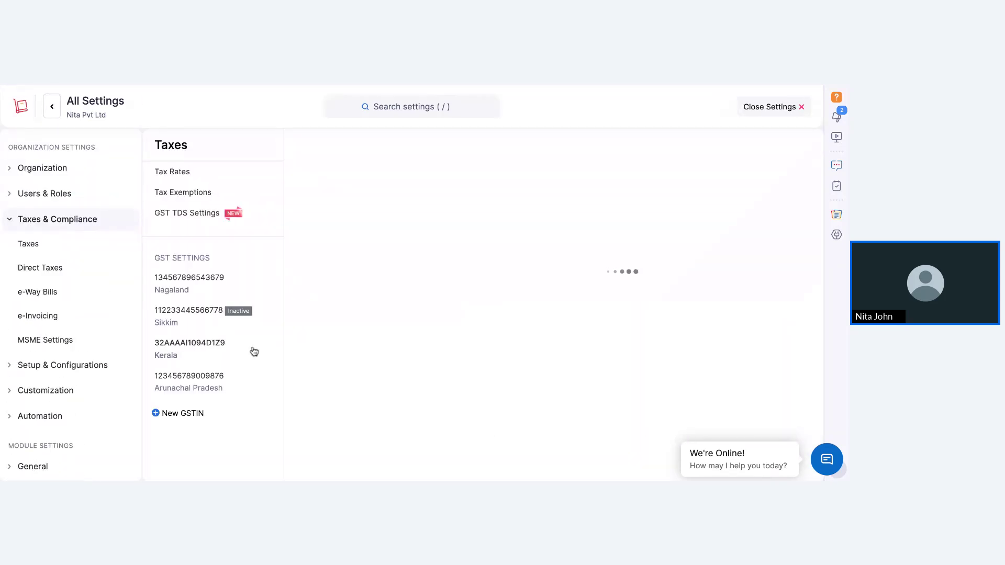
click(78, 299)
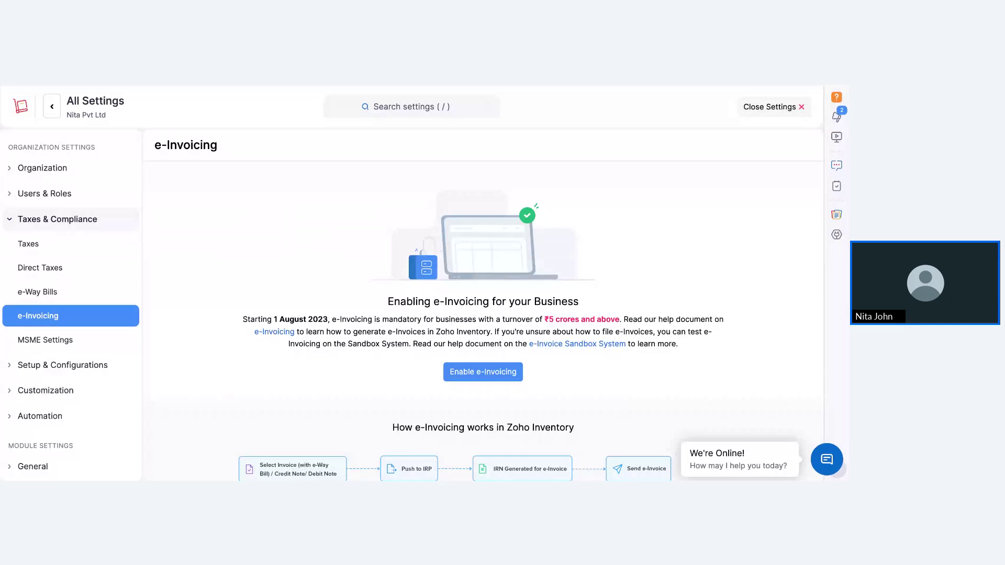
click(52, 106)
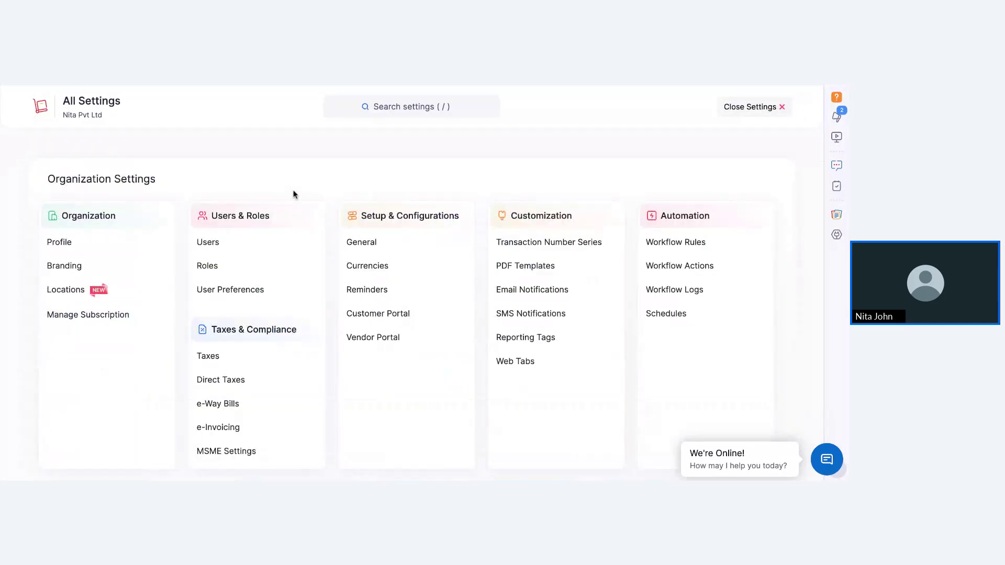
- Examine the user roles and the Purchase Bill Person role's module permissions, and return to the settings overview
click(249, 263)
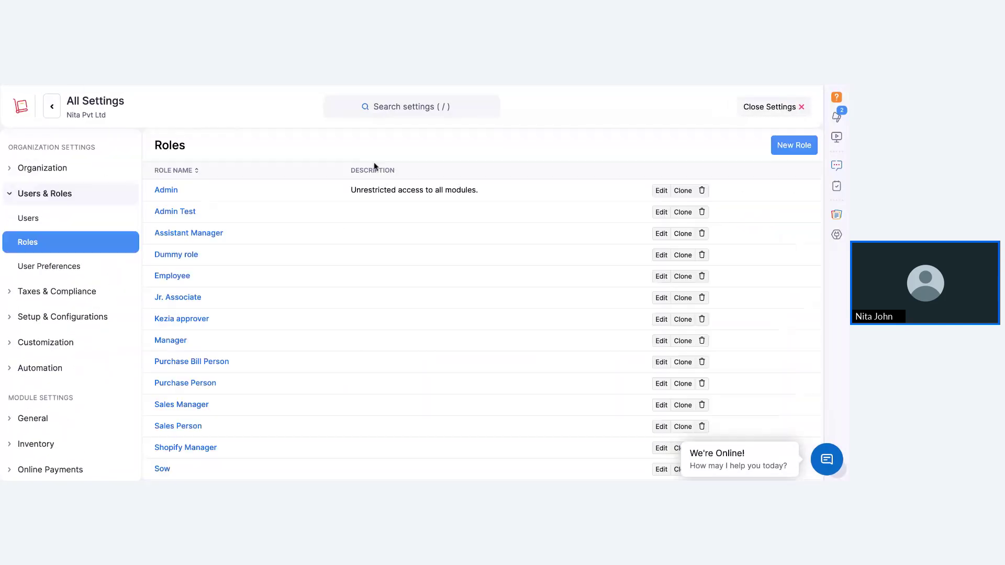
drag(351, 192, 513, 194)
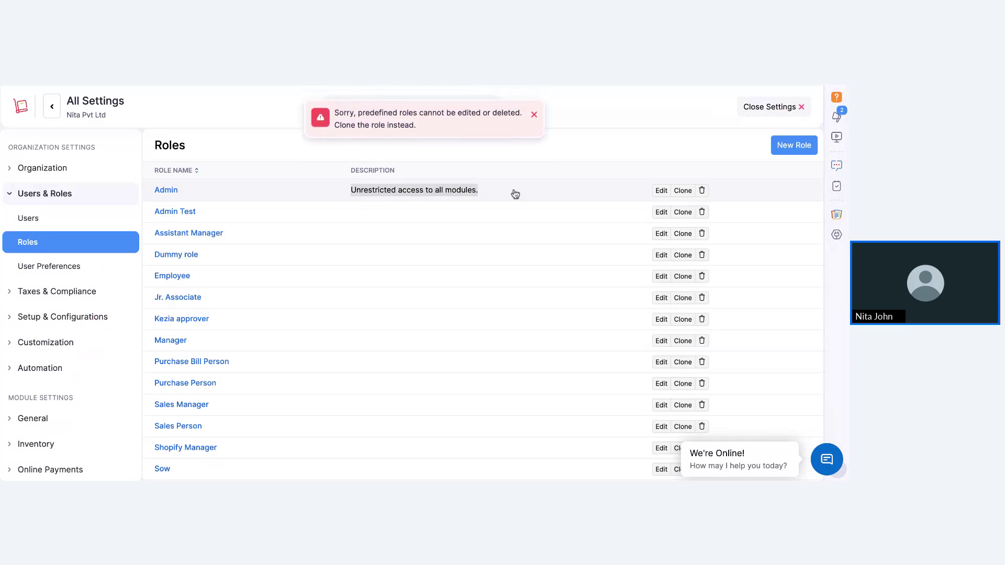
scroll(549, 312, down, 3)
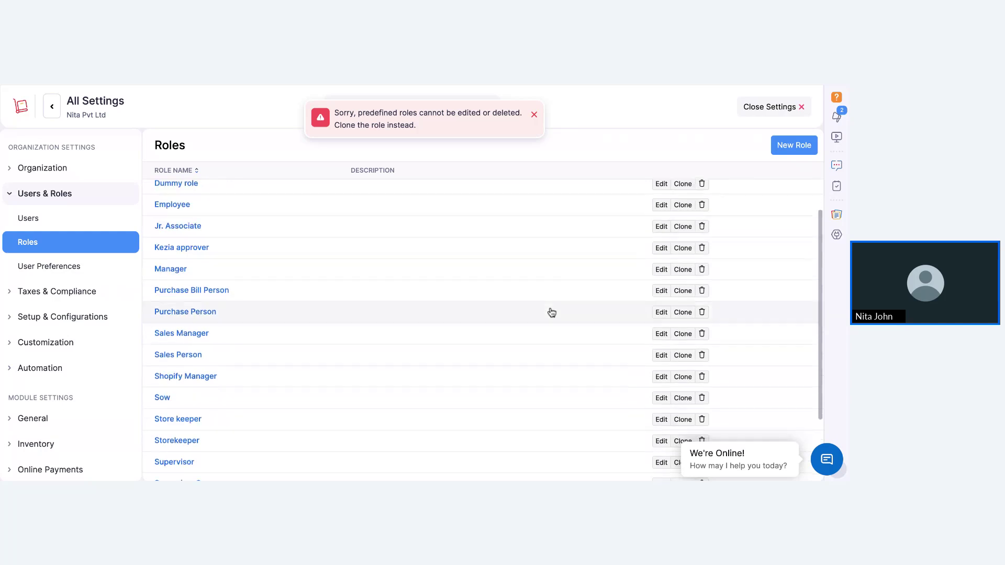
click(662, 291)
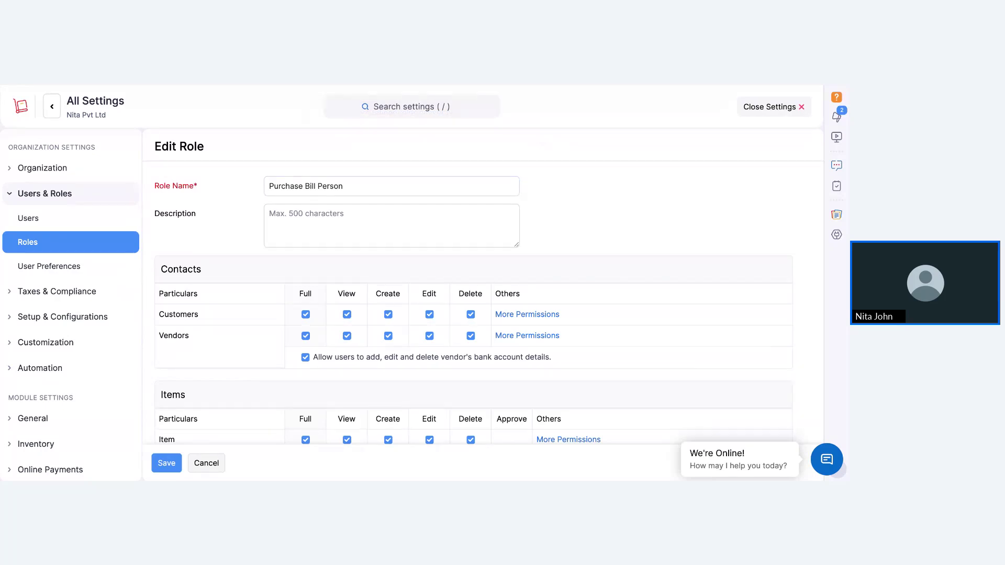
scroll(266, 283, down, 5)
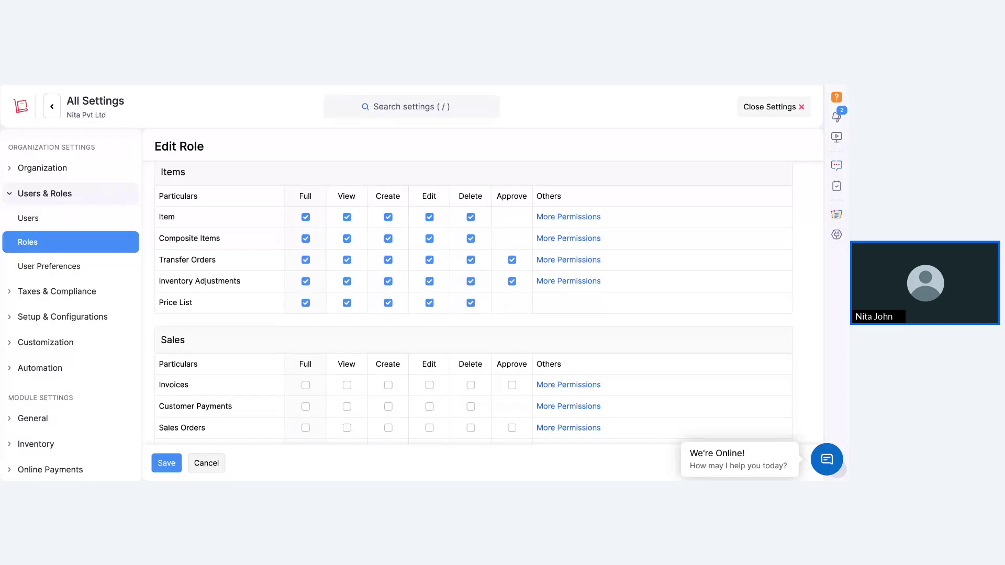
click(51, 106)
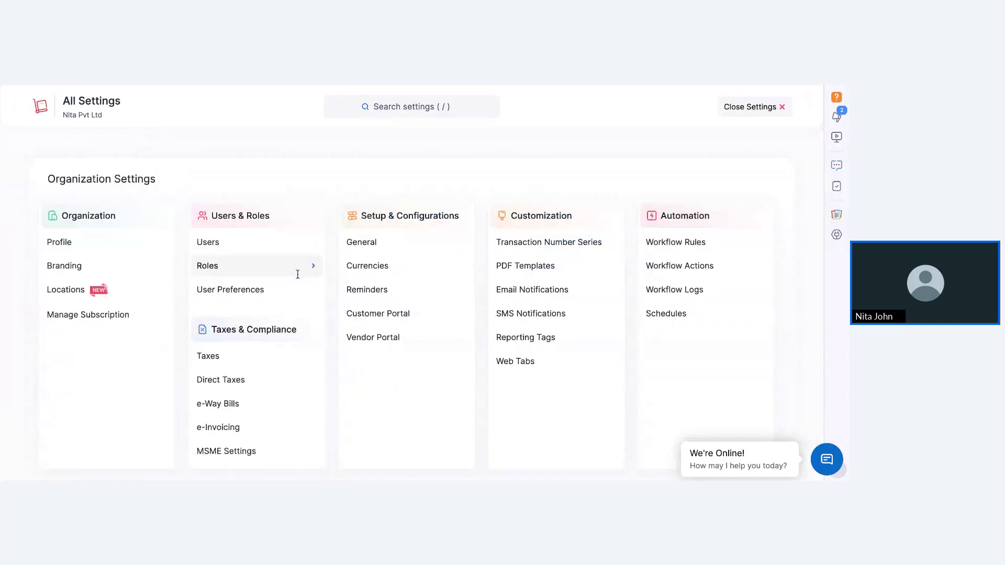
- View the Simple and Multi-Level Approval options in the Sales Orders module settings, and return to the settings overview
scroll(425, 407, down, 6)
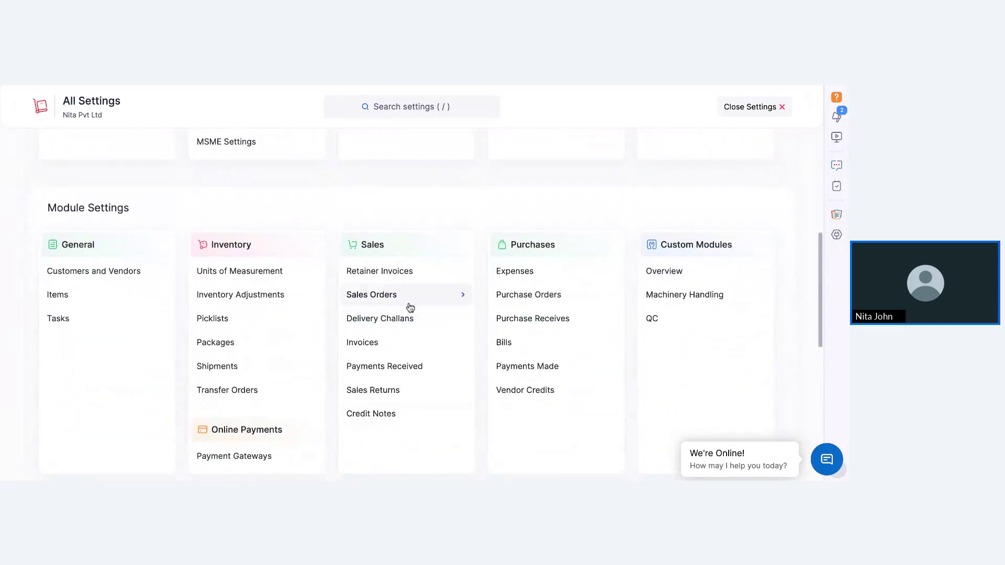
click(410, 307)
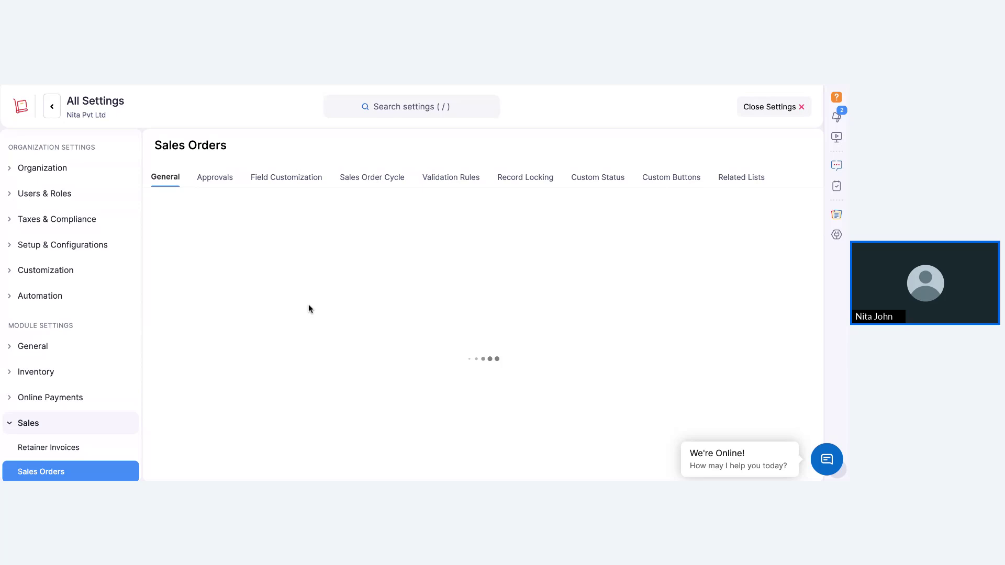
click(365, 260)
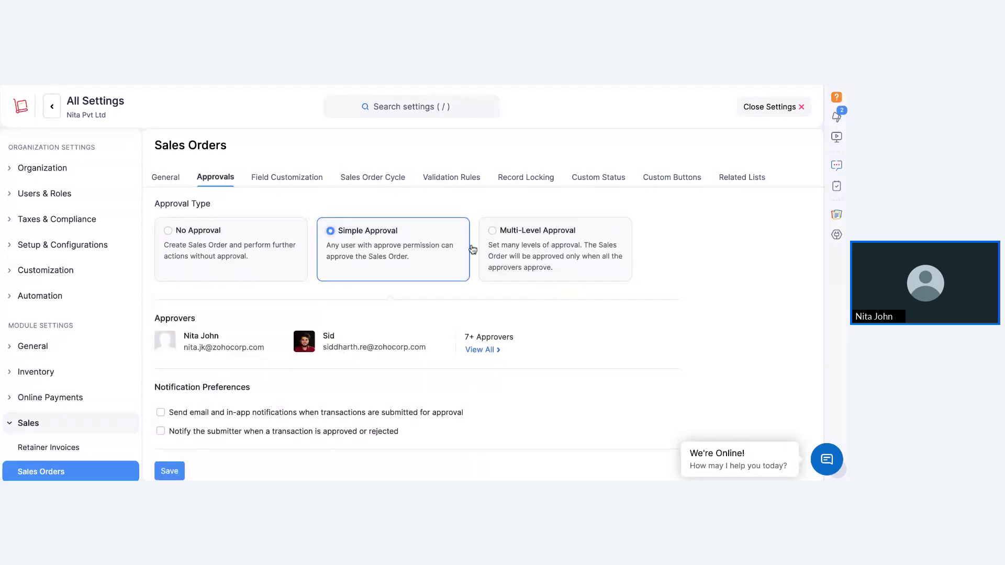
key(Right)
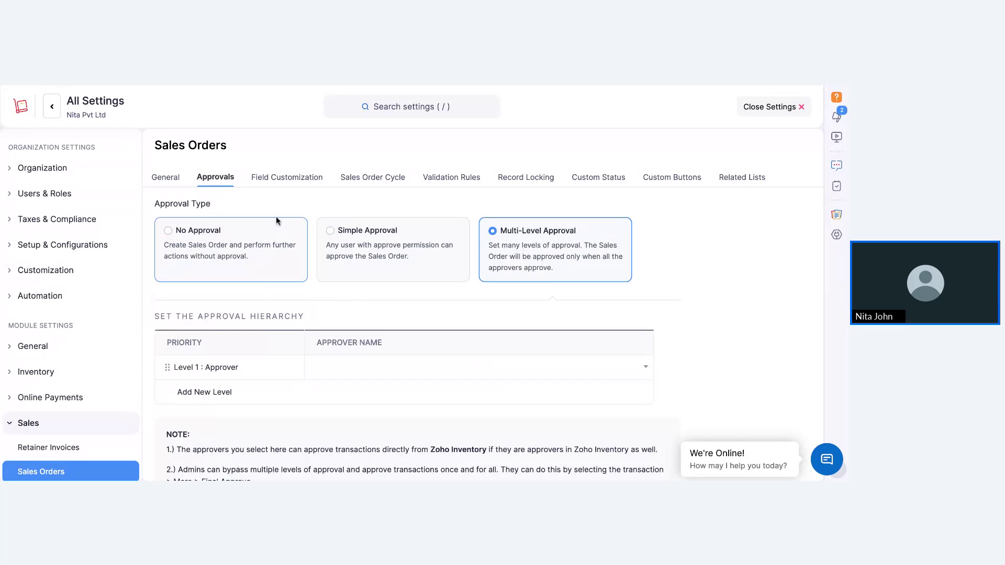
click(52, 107)
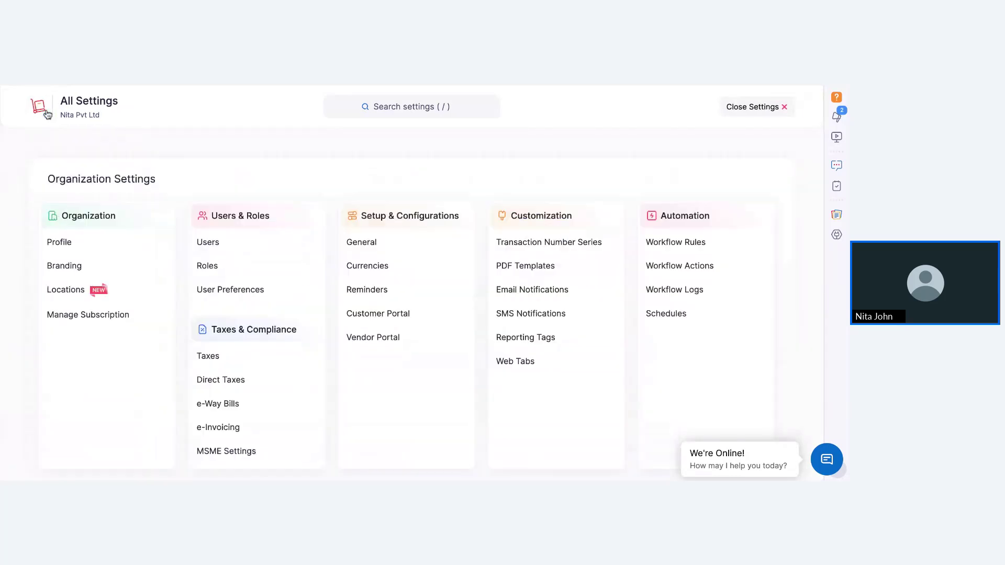
- Review the General setup options for modules, PDF attachments, discounts, additional charges, tax and rounding, and return to the settings overview
click(371, 251)
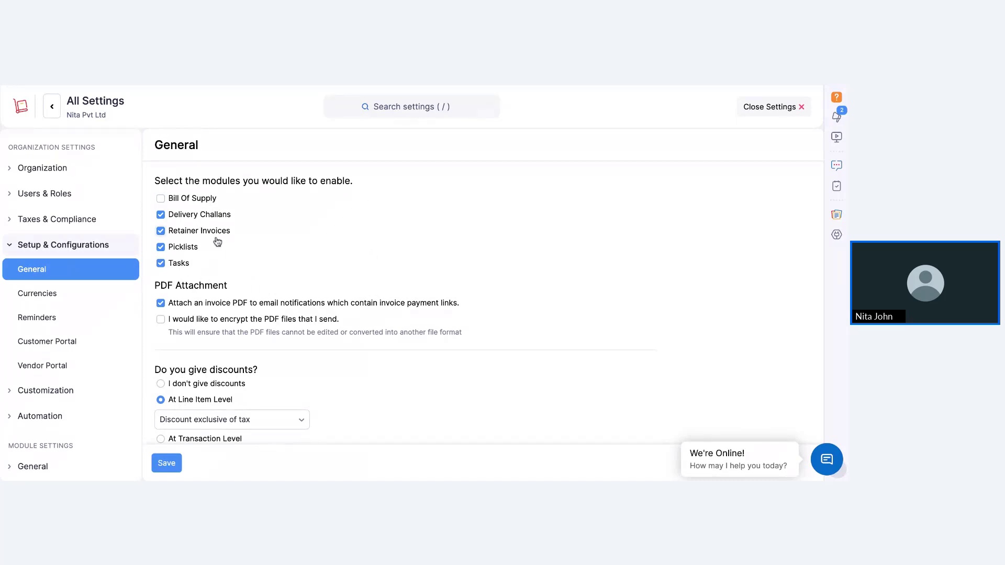
scroll(238, 277, down, 3)
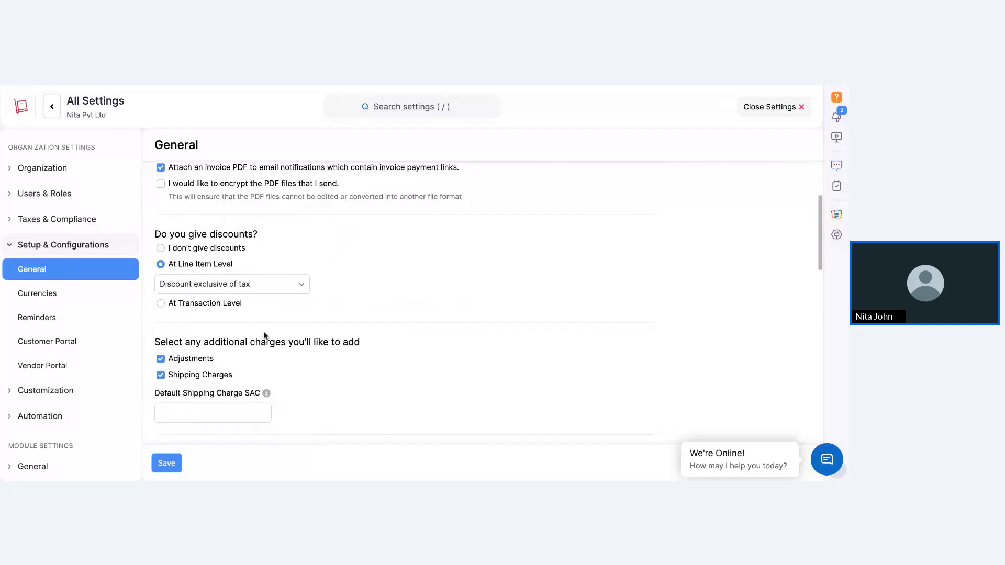
scroll(273, 360, down, 2)
scroll(274, 360, down, 1)
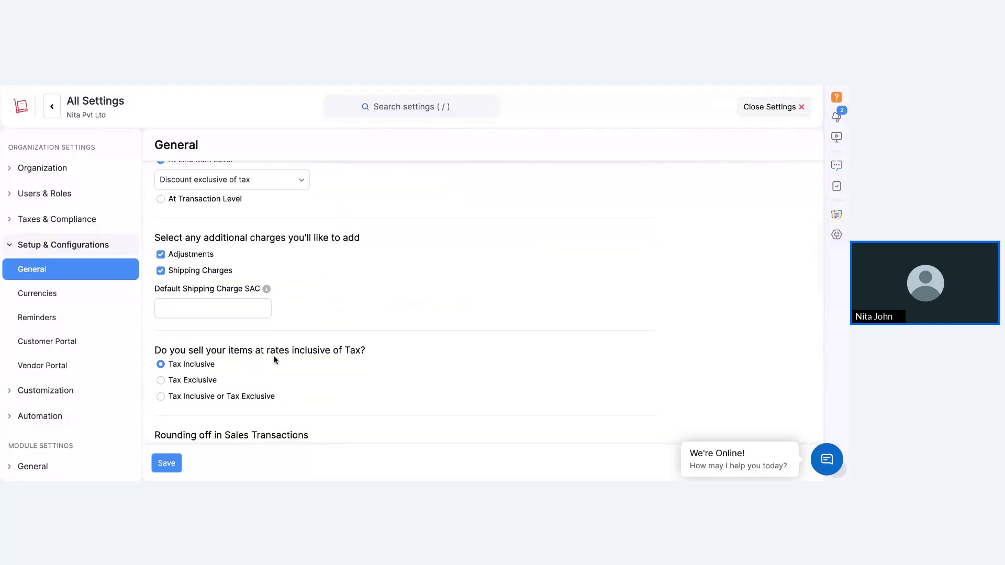
click(265, 309)
scroll(286, 288, down, 4)
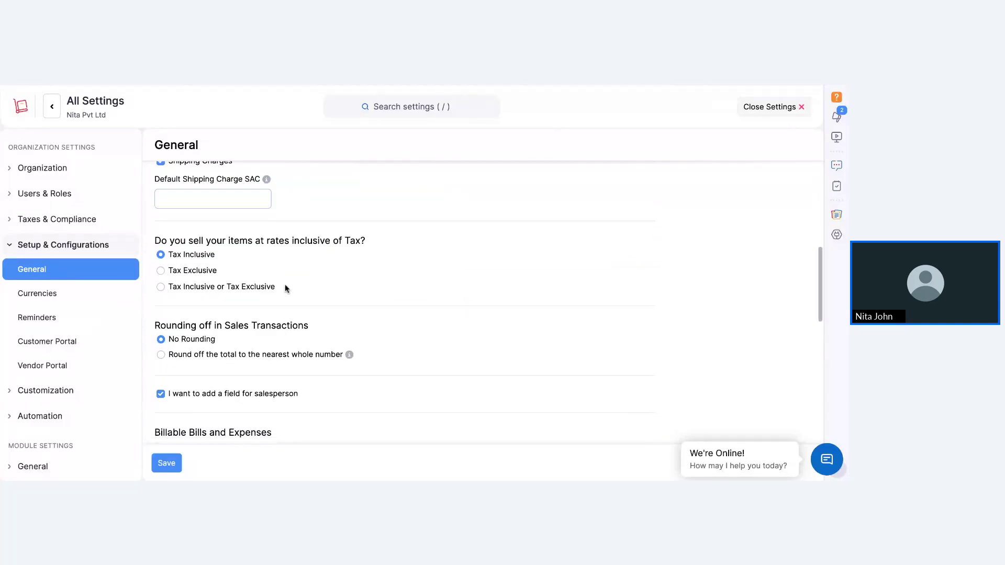
scroll(406, 304, up, 10)
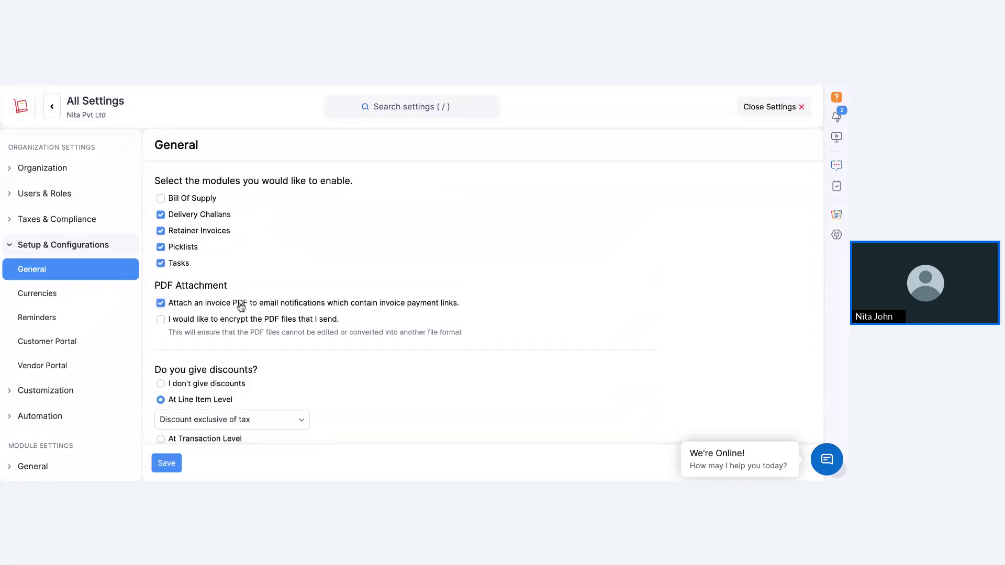
click(52, 107)
- Open the Items module settings and review the measurement units, duplicate item names, enhanced search and HSN Code or SAC options
scroll(146, 352, down, 3)
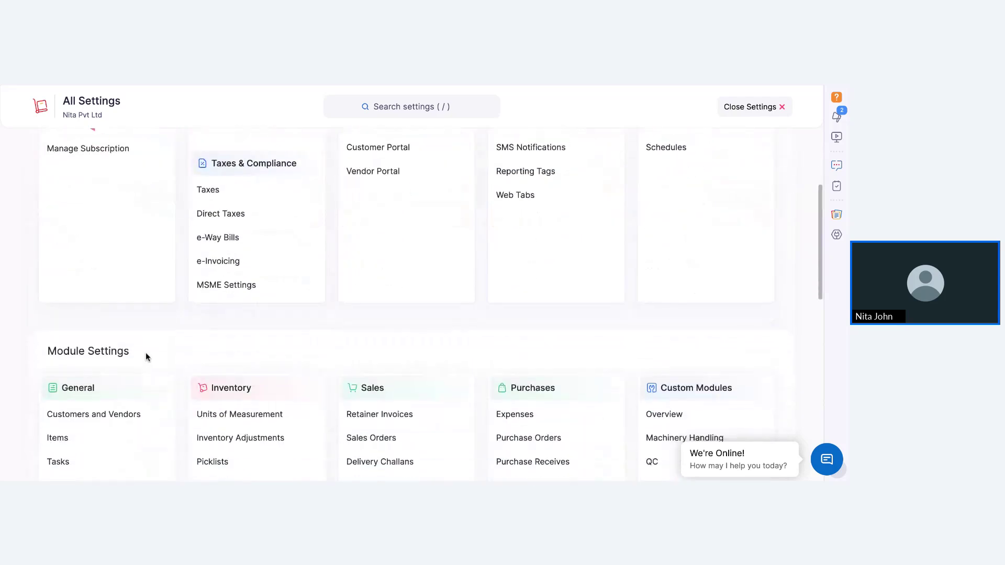
scroll(146, 353, down, 2)
click(99, 354)
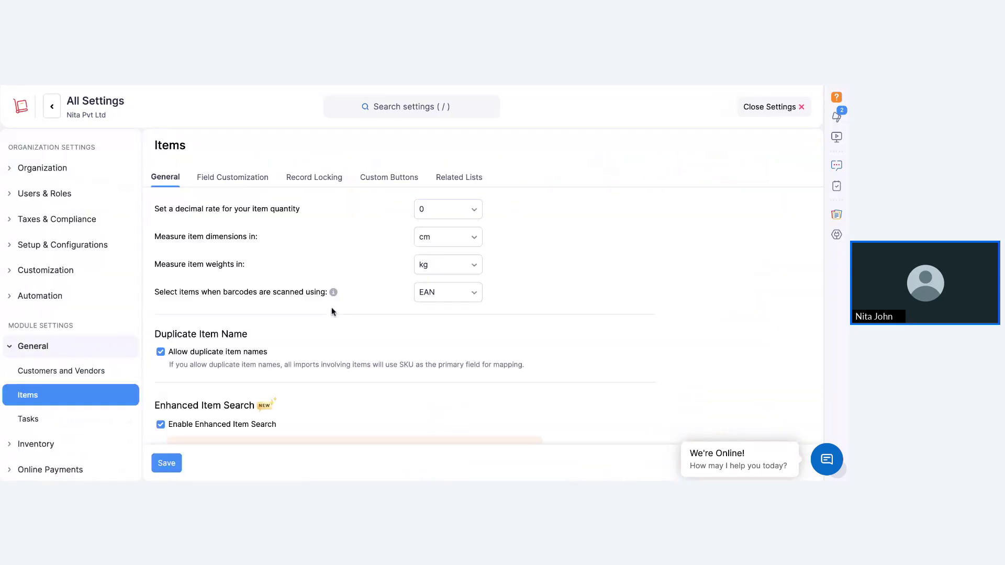
scroll(202, 299, down, 2)
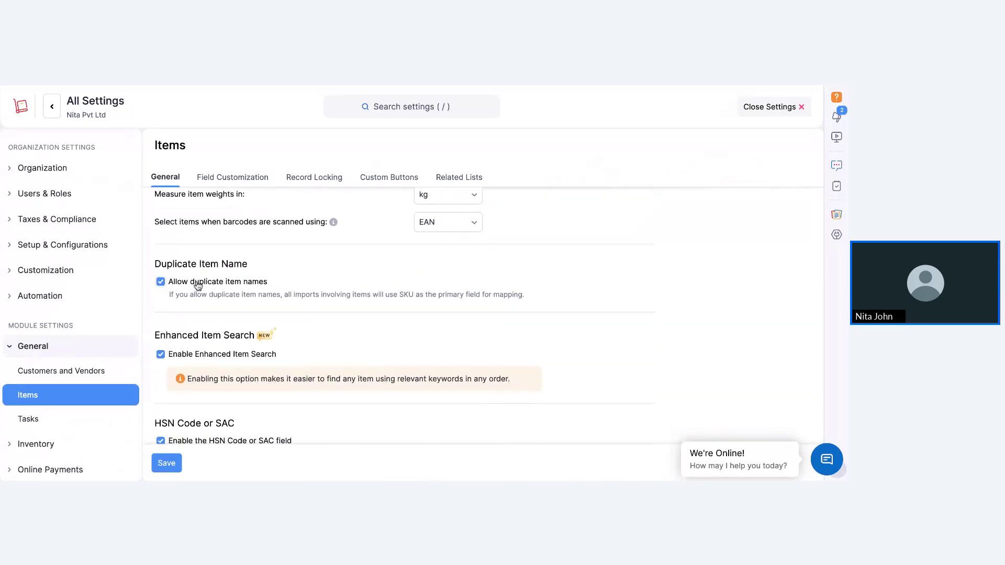
drag(190, 282, 284, 283)
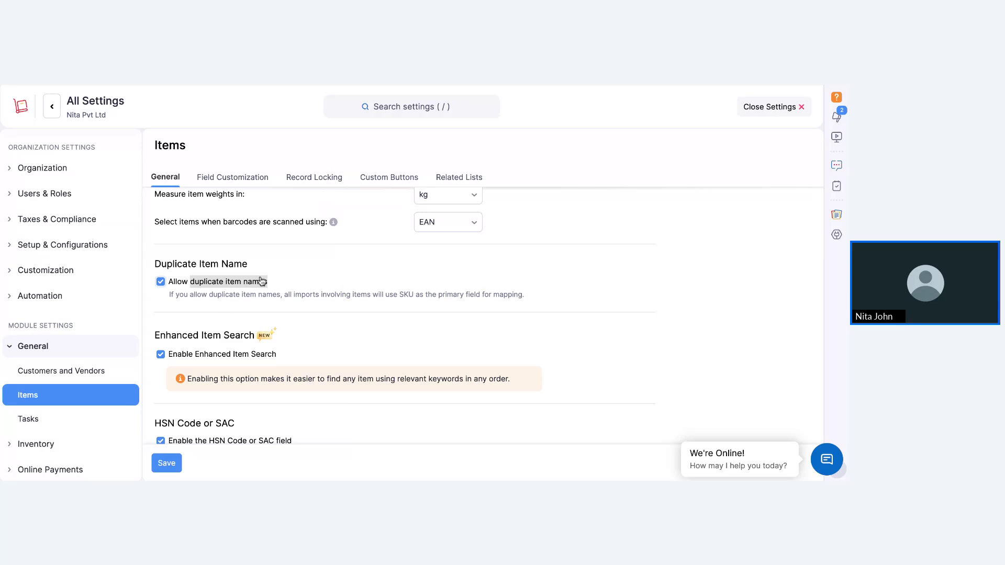
scroll(262, 281, down, 2)
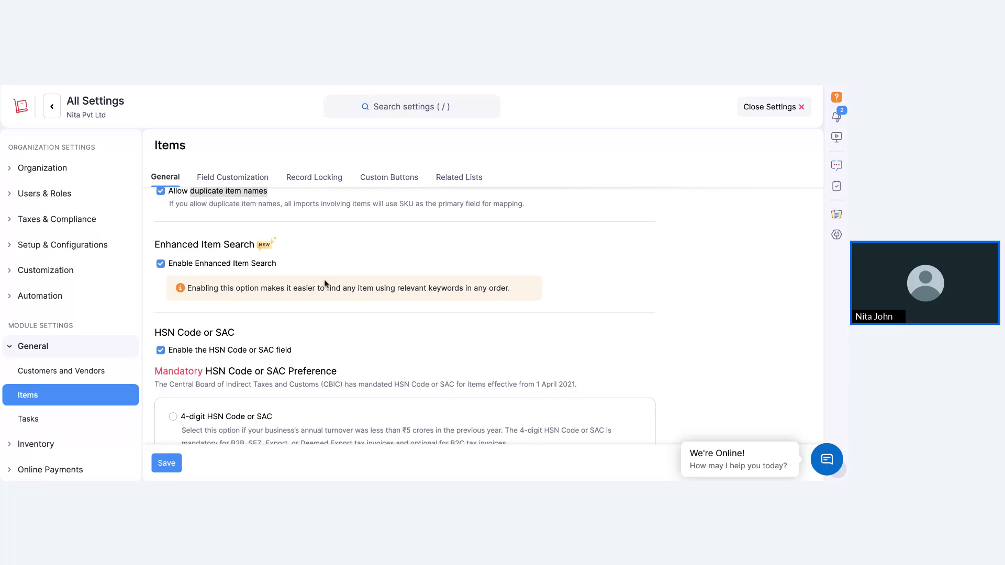
scroll(324, 293, down, 2)
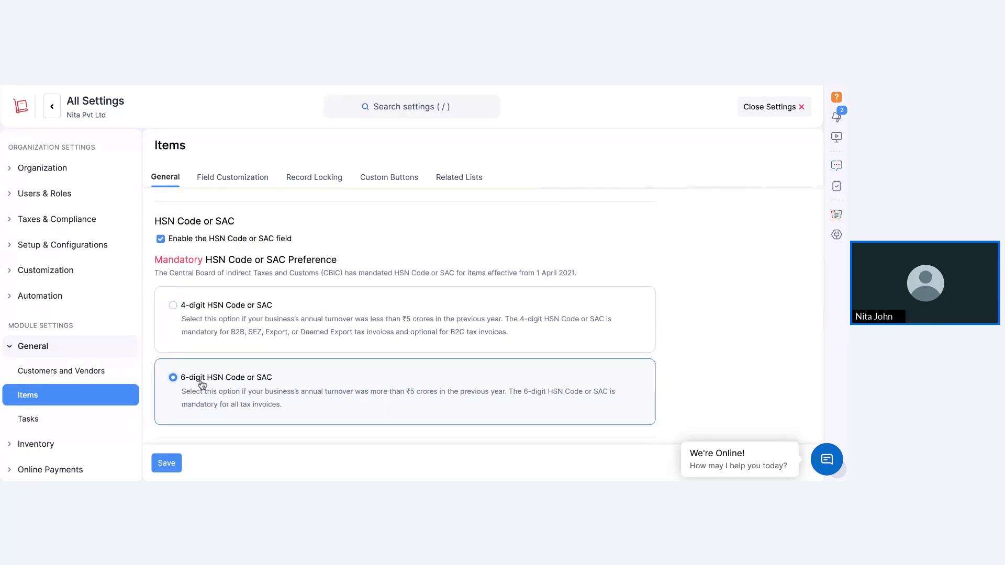
- Review the Items settings for price lists, composite items, inventory start date, and serial number and batch tracking
scroll(378, 403, down, 2)
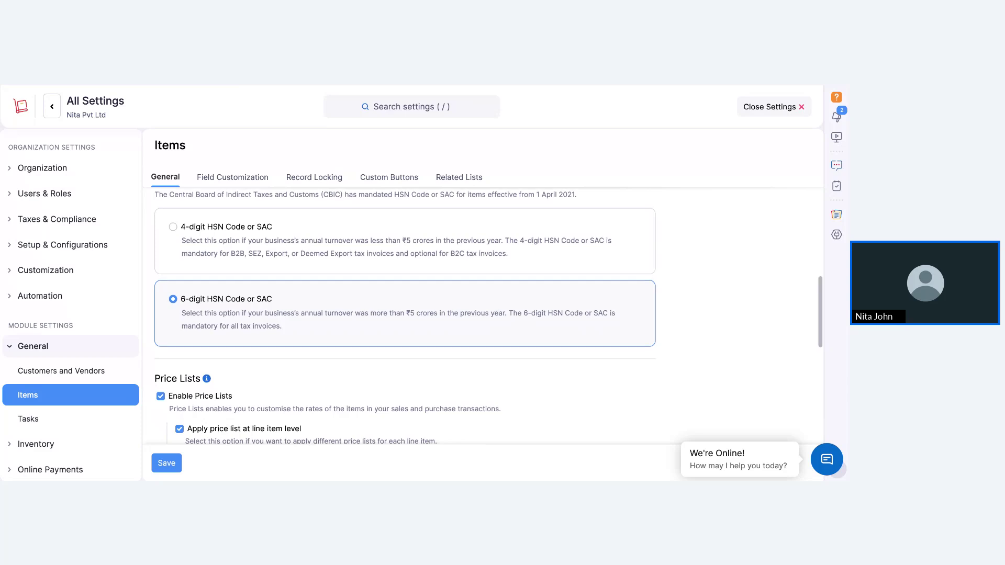
scroll(378, 403, down, 2)
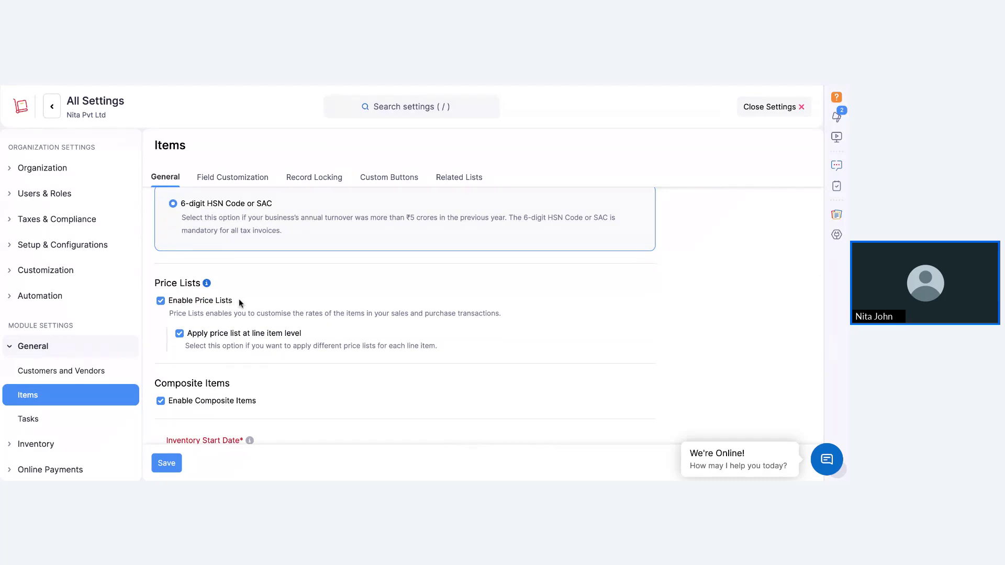
scroll(239, 299, down, 2)
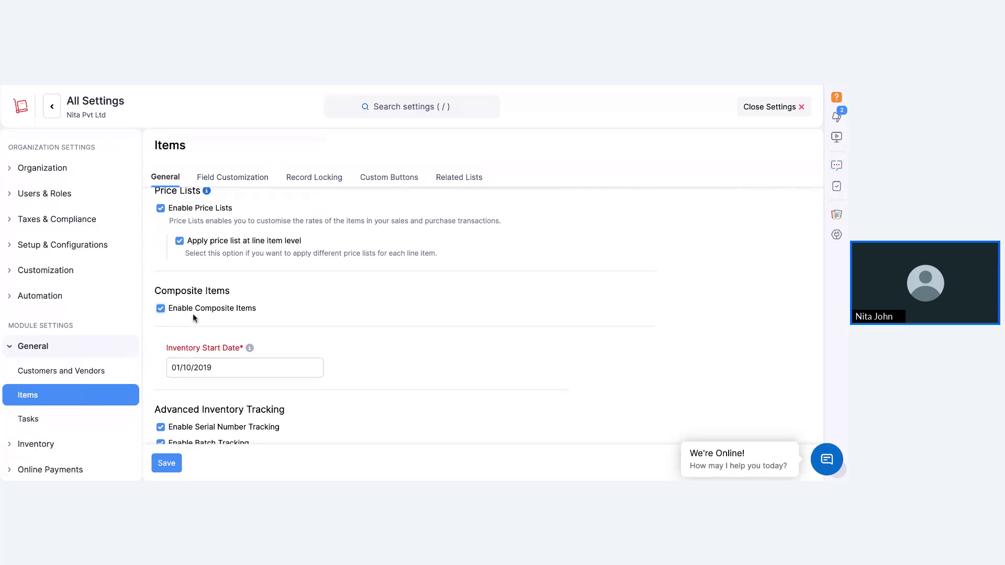
scroll(193, 314, down, 1)
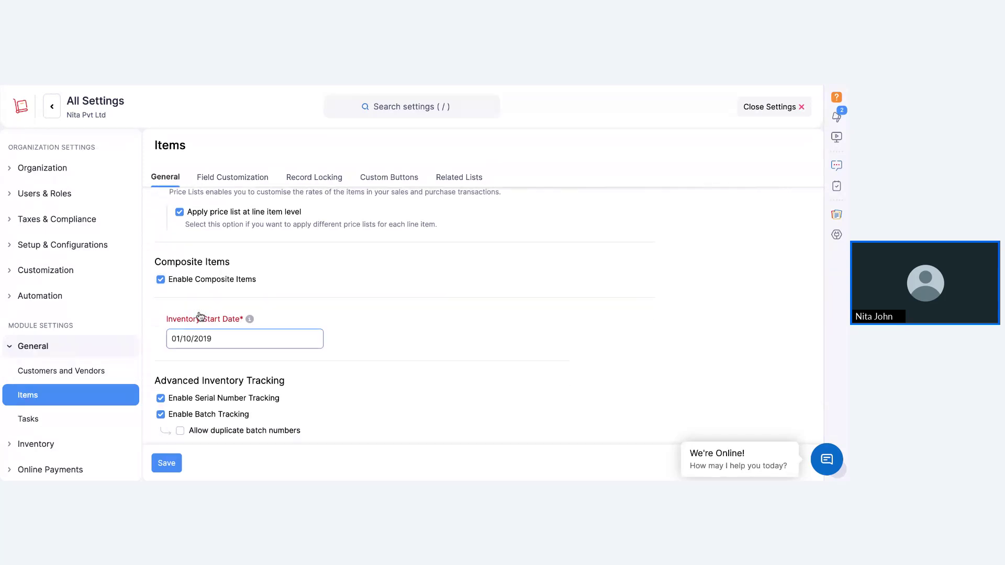
scroll(201, 316, down, 3)
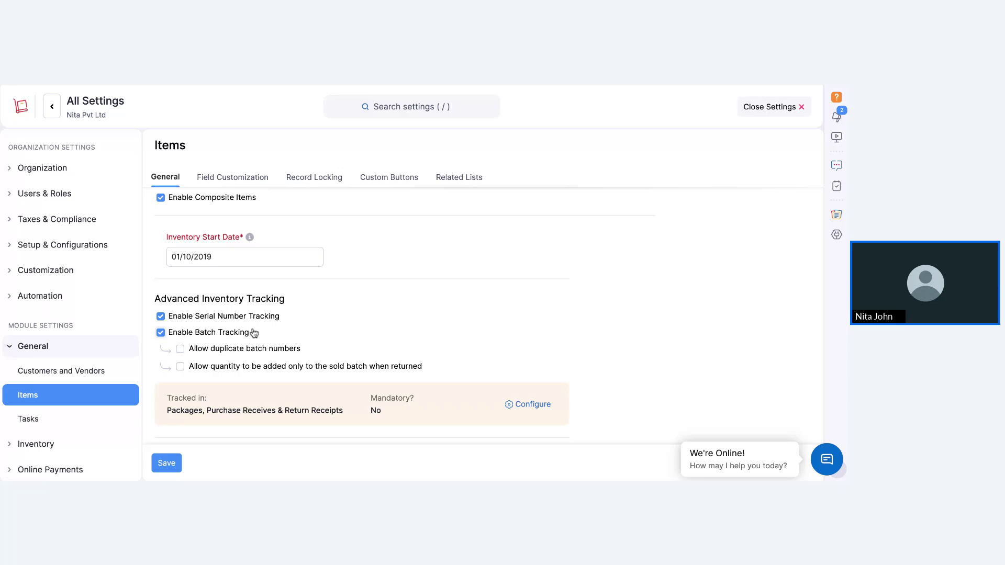
scroll(389, 356, down, 1)
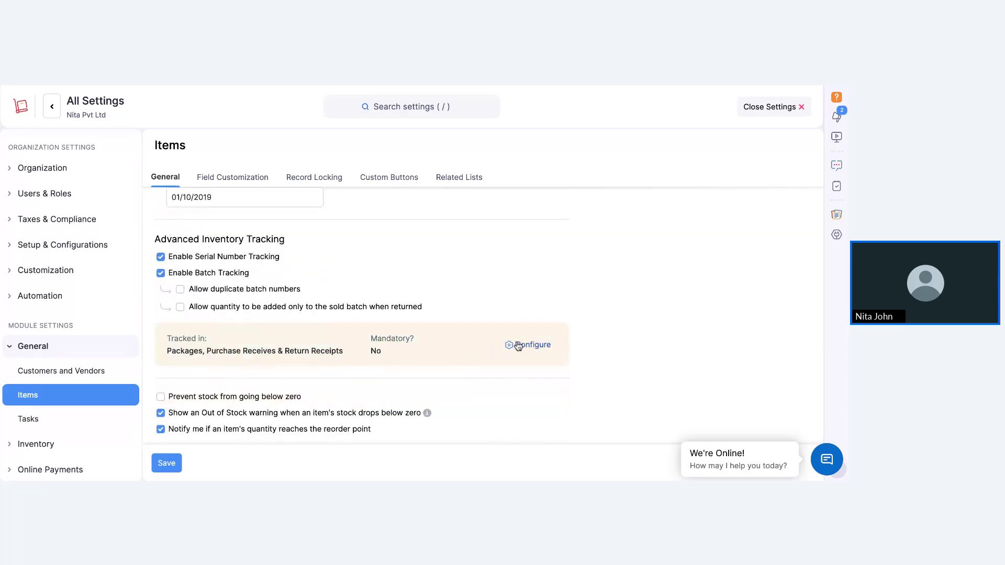
- Preview the Invoices, Bills & Credit Notes option in the Inventory Tracking Preferences, and cancel the change
click(518, 345)
click(411, 177)
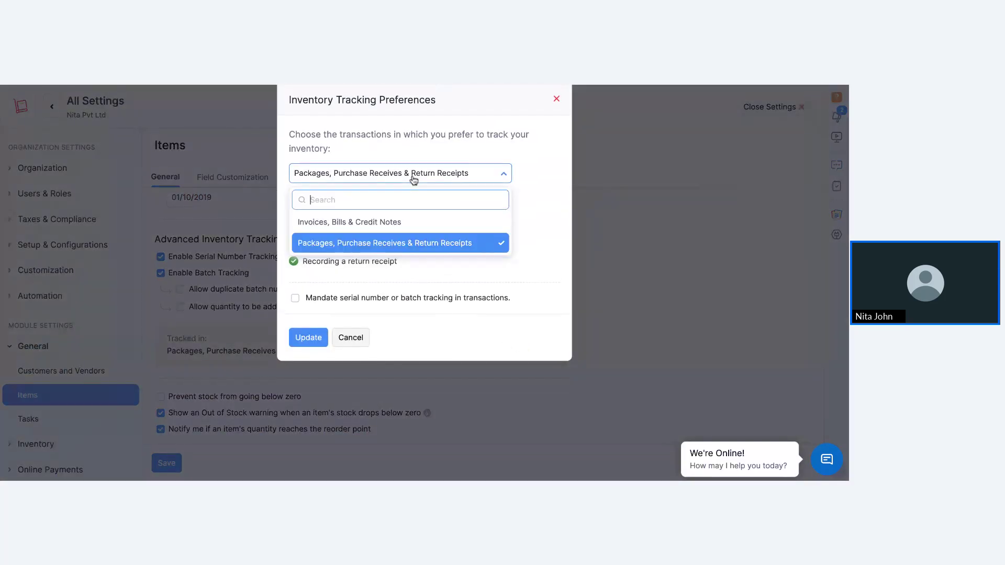
click(391, 223)
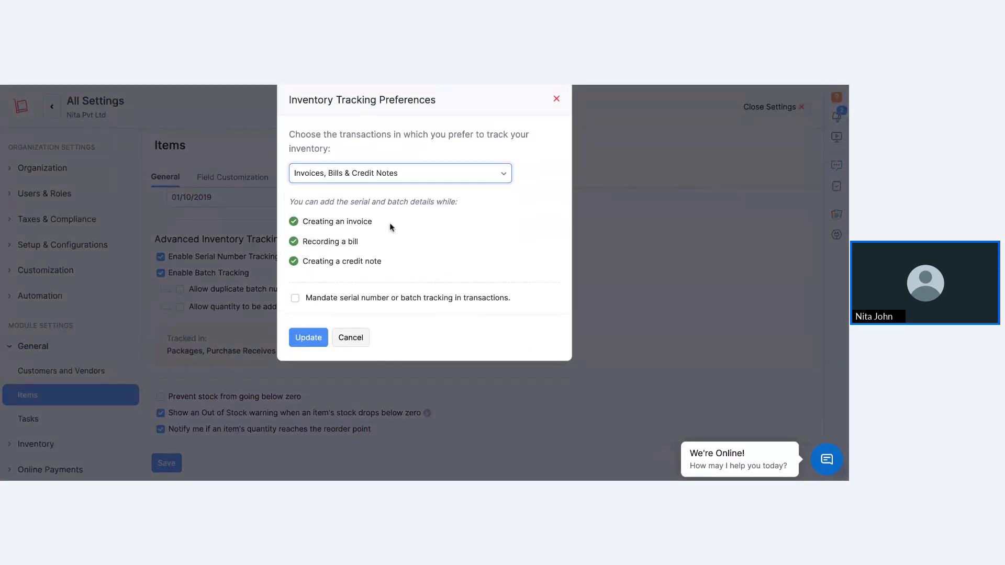
click(377, 177)
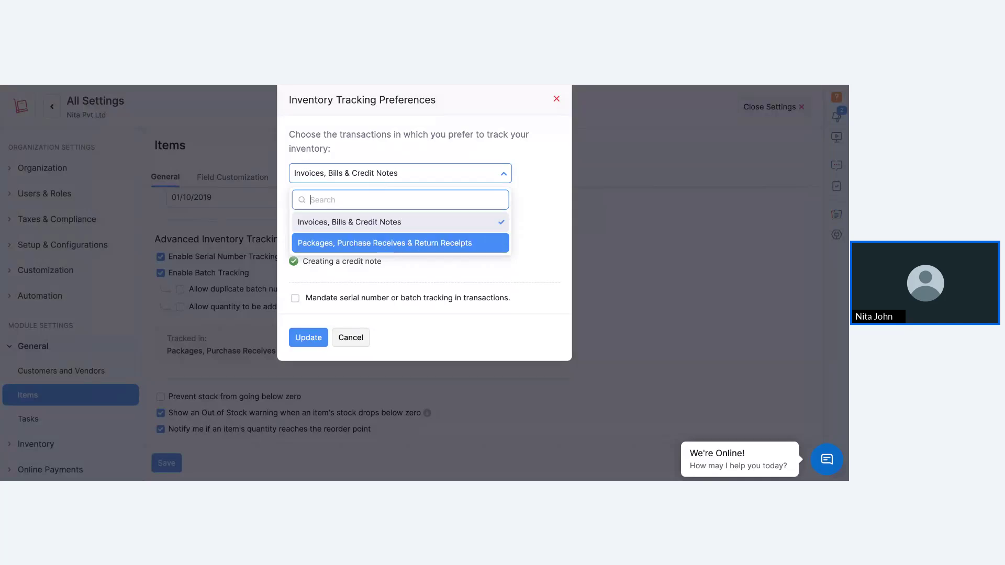
key(Escape)
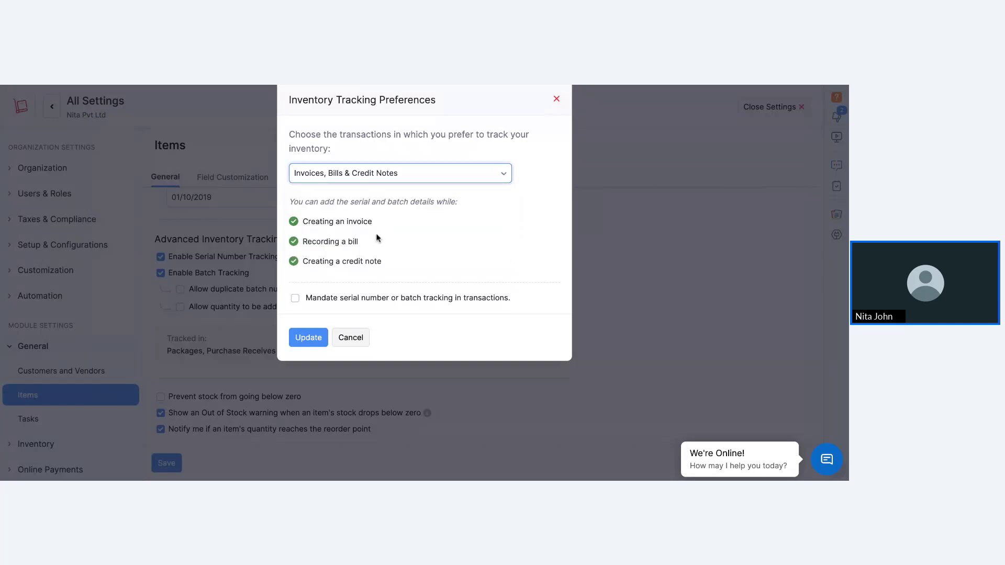
click(352, 338)
- Review the out-of-stock warning, reorder point notification and landed cost options for items, and return to the settings overview
scroll(353, 338, down, 2)
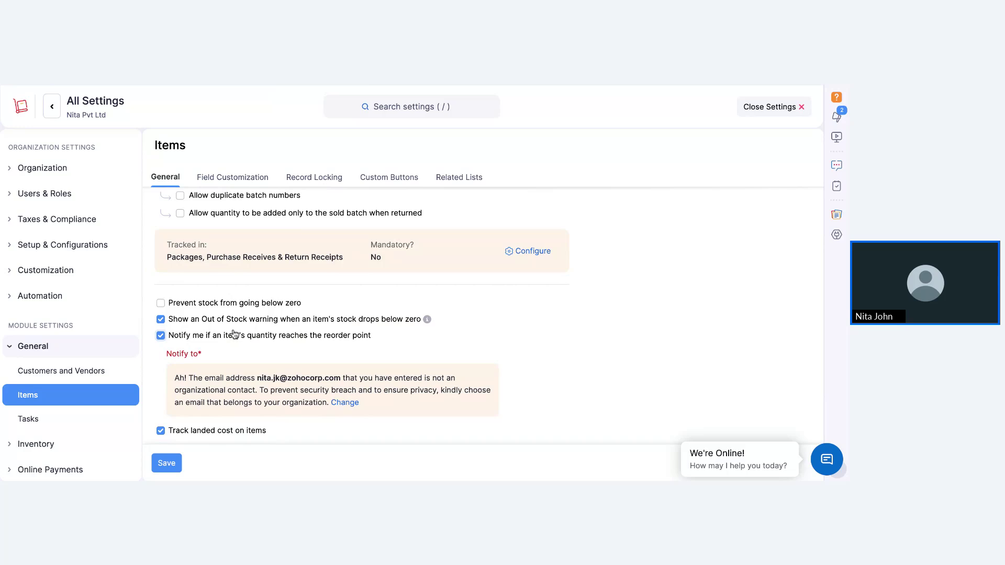
drag(201, 321, 278, 325)
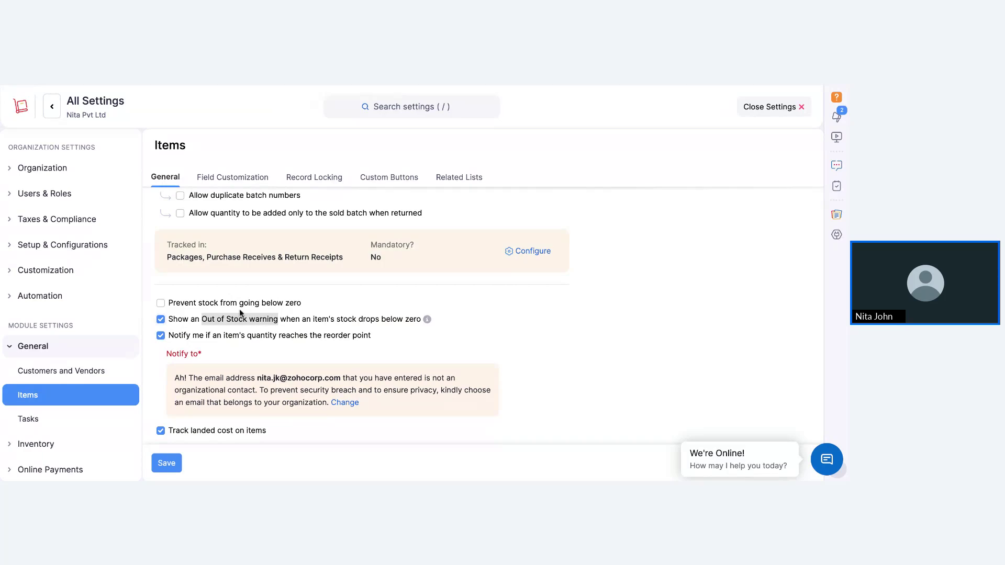
drag(370, 339, 326, 342)
click(326, 343)
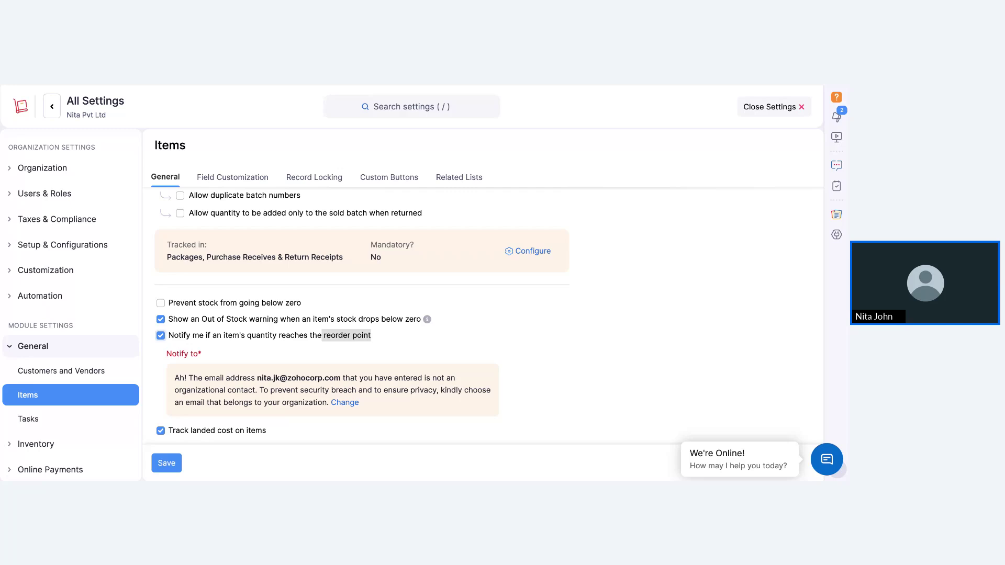
drag(256, 378, 348, 379)
scroll(348, 379, down, 2)
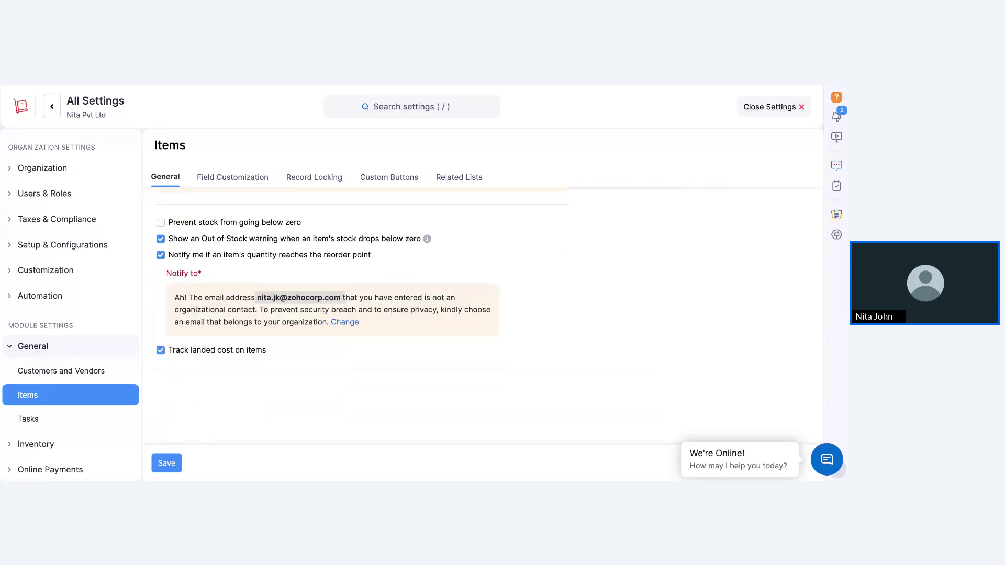
click(52, 109)
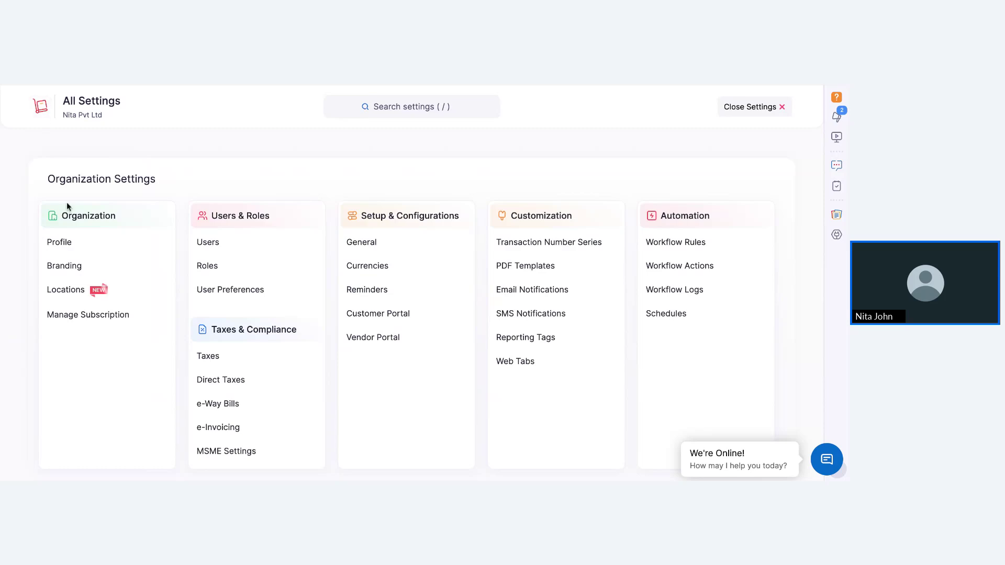
- View the Locations list and the actions available for the Repair warehouse, including bin locations, and return to the settings overview
click(96, 290)
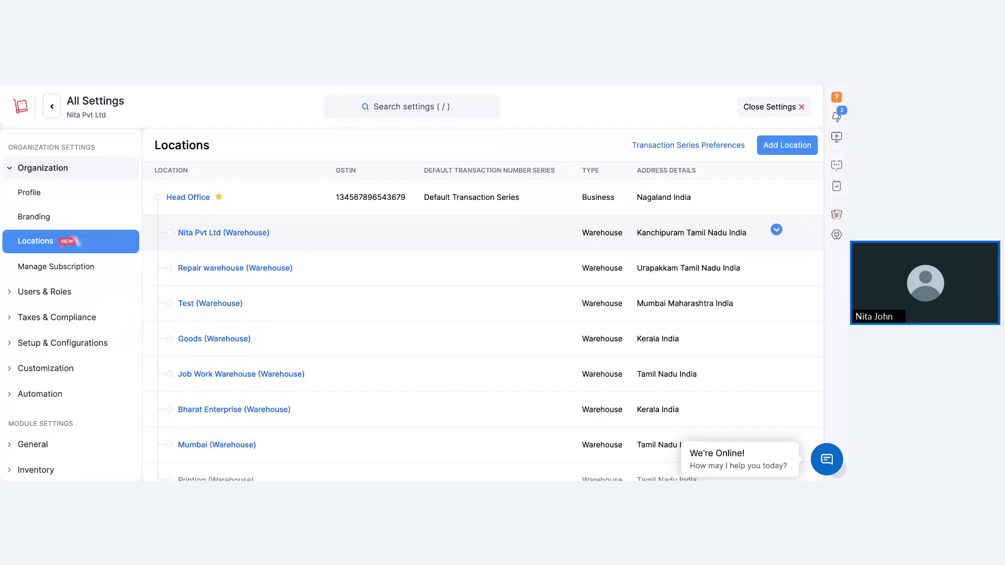
scroll(481, 325, down, 1)
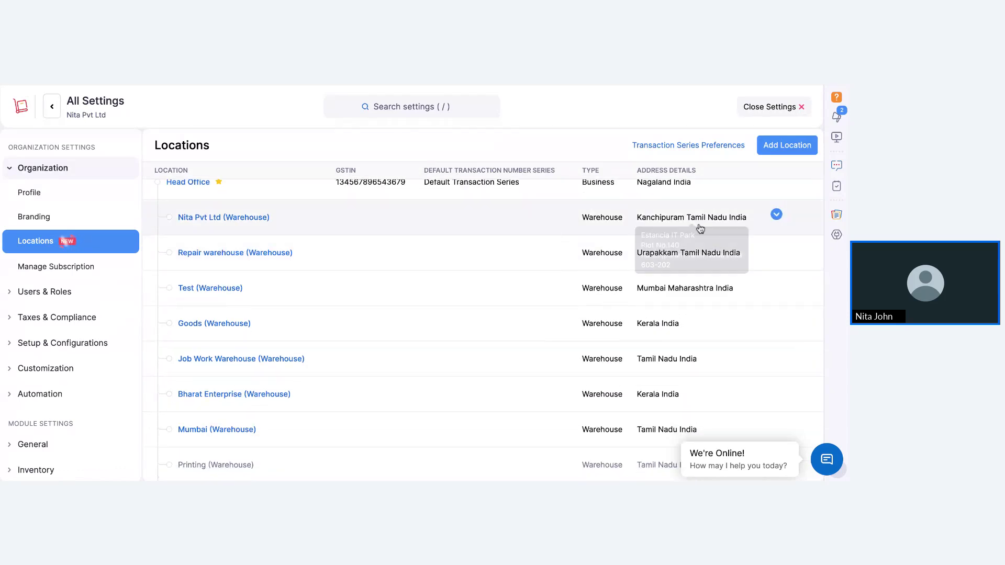
click(776, 251)
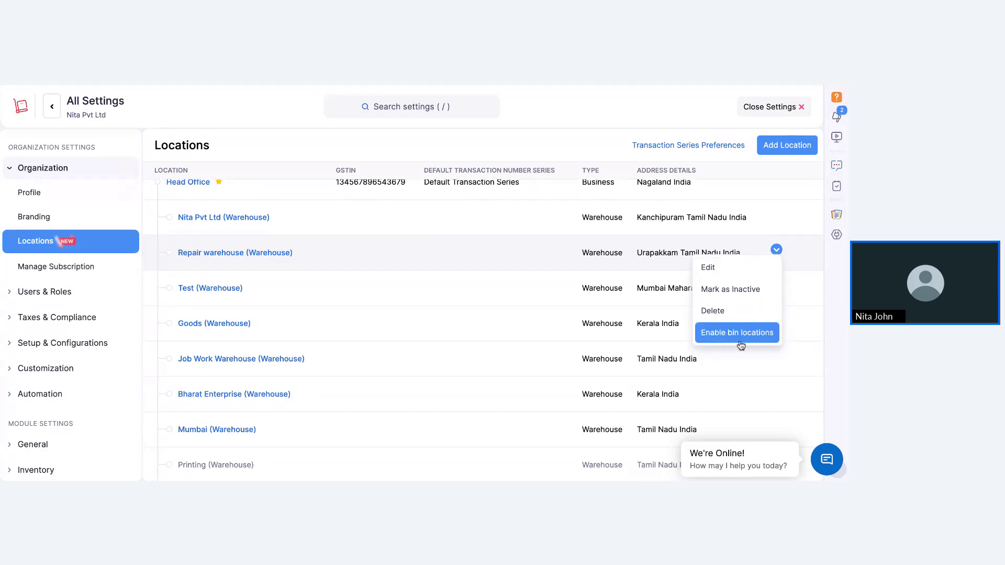
click(52, 106)
- Search the settings for "pdf" and open the PDF Templates page
click(401, 108)
text(pdf)
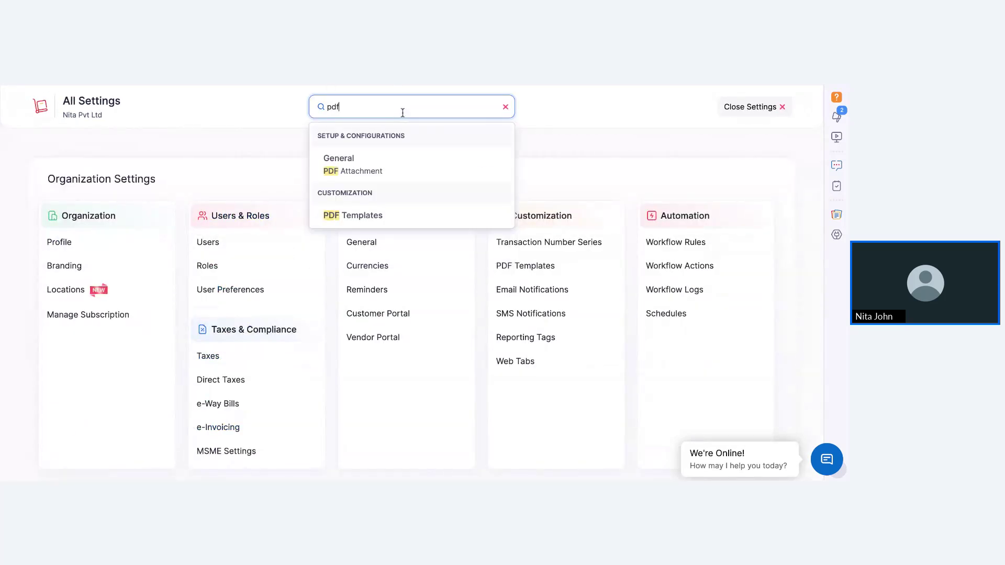
click(392, 214)
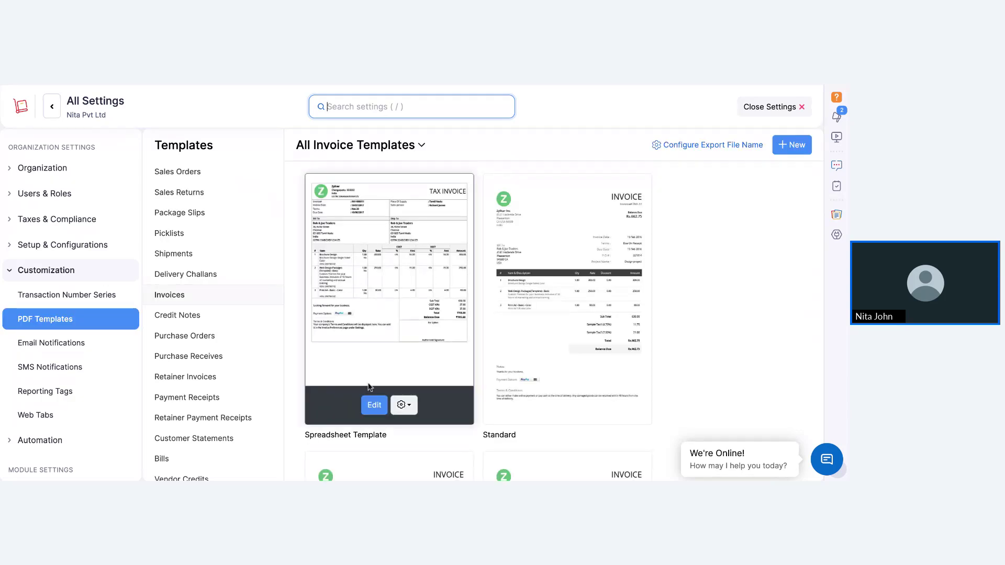
- Open the invoice Spreadsheet Template for editing, view its Total and Other Details sections, and close it without saving
click(372, 404)
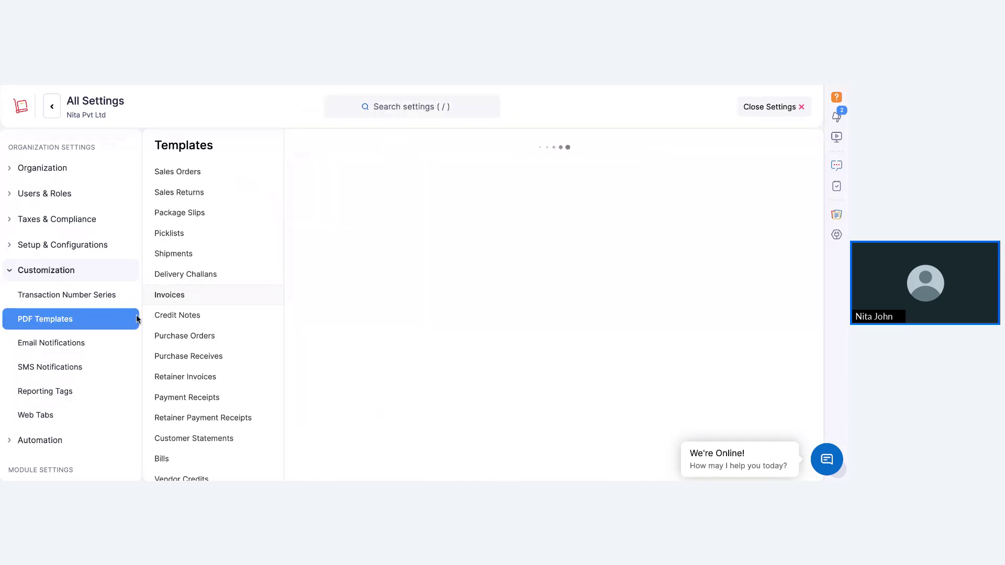
click(21, 302)
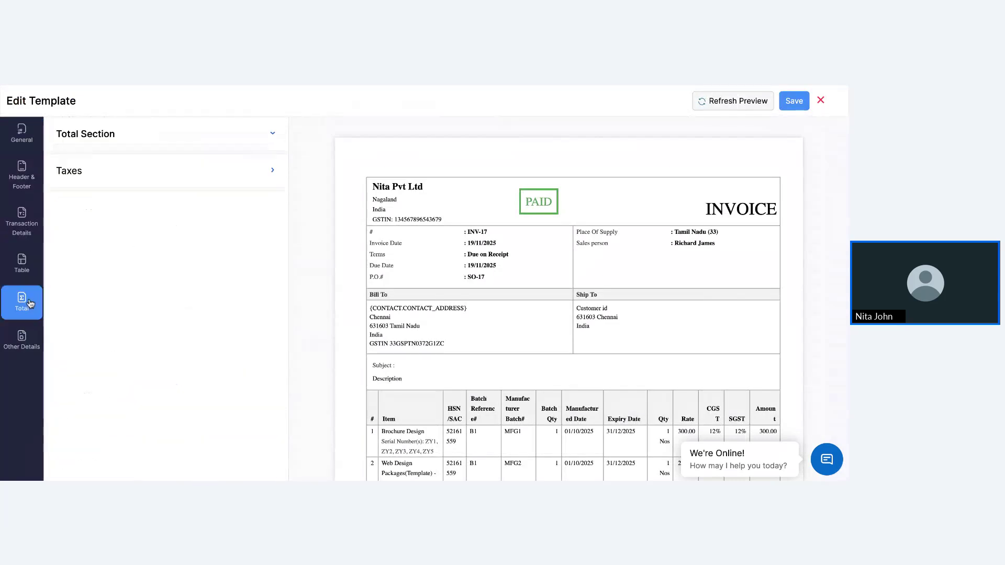
click(29, 349)
click(820, 100)
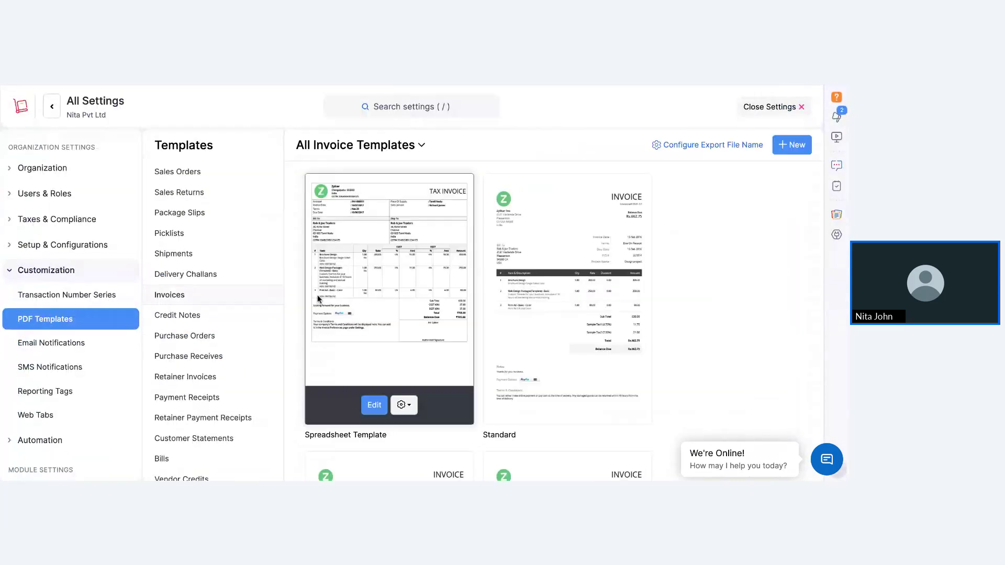
- Show the Item Barcodes templates in the PDF template list
scroll(172, 388, down, 3)
click(181, 366)
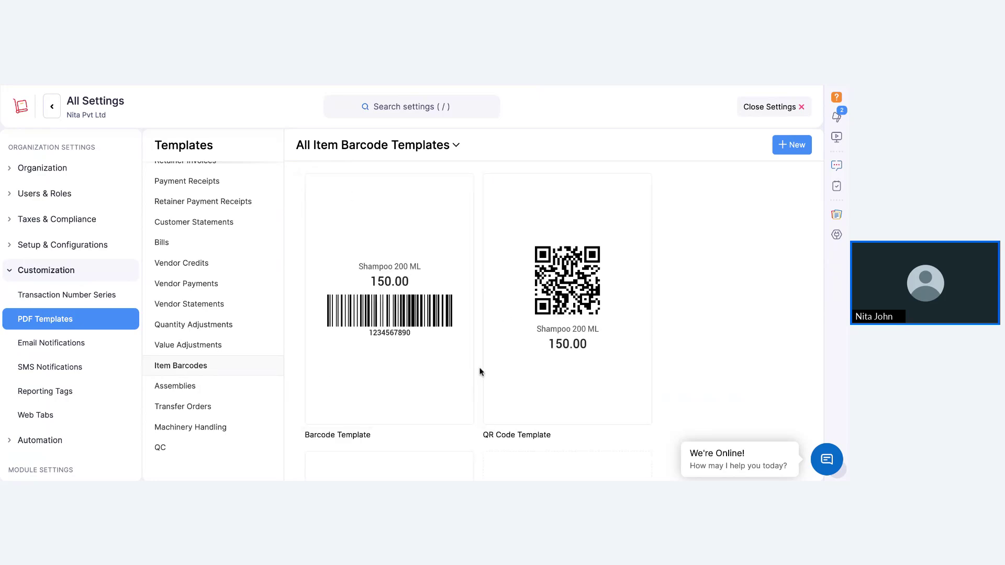
- Open the item Barcode Template for editing, view its Additional Details fields, and close it without saving
mouse_move(397, 390)
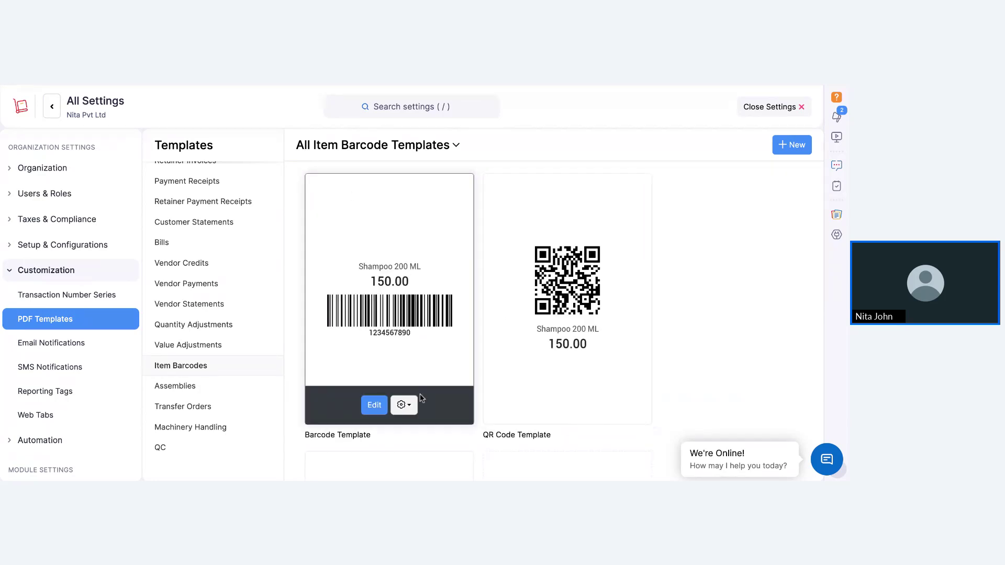
click(374, 405)
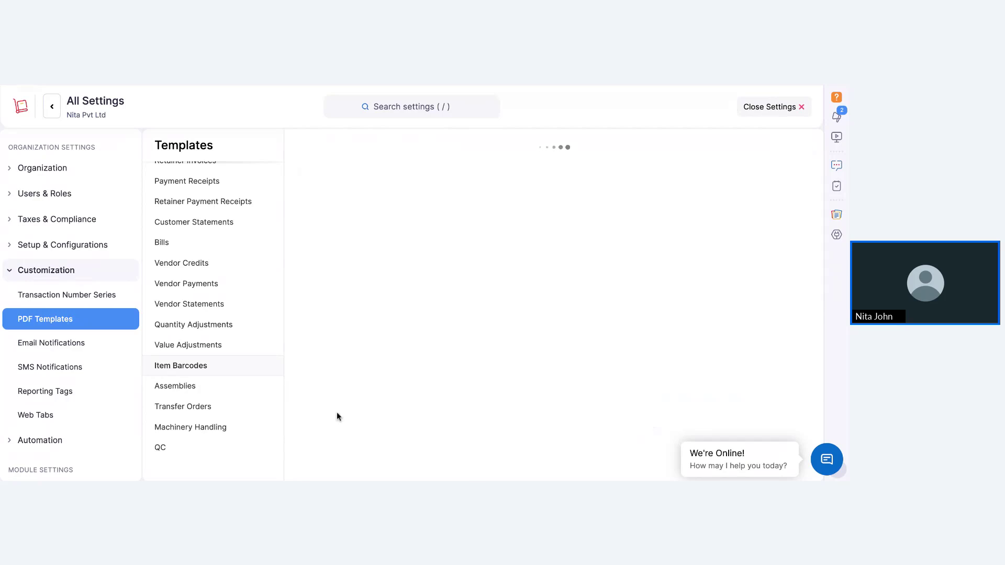
scroll(153, 298, down, 2)
scroll(153, 314, down, 10)
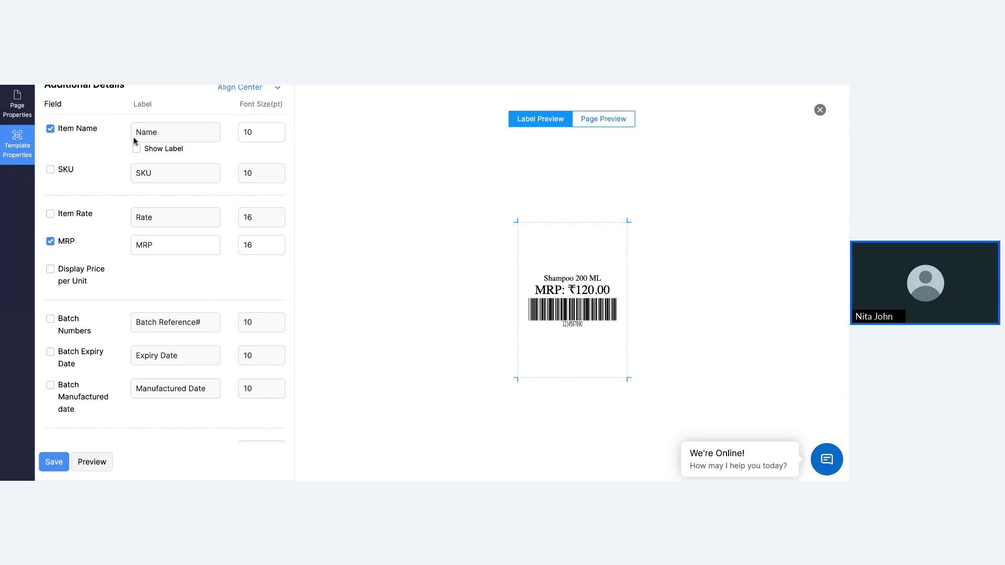
scroll(168, 283, down, 1)
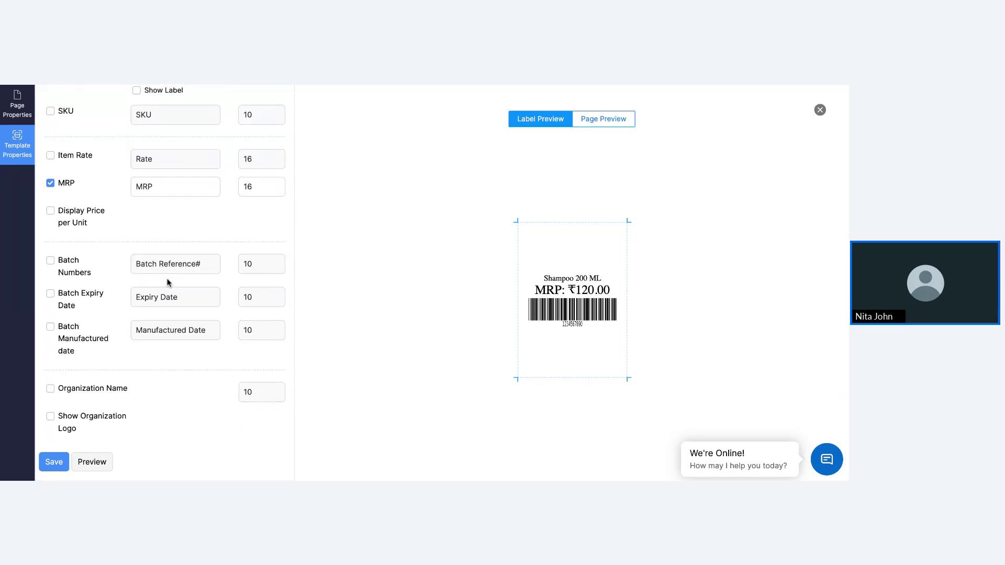
scroll(169, 282, up, 1)
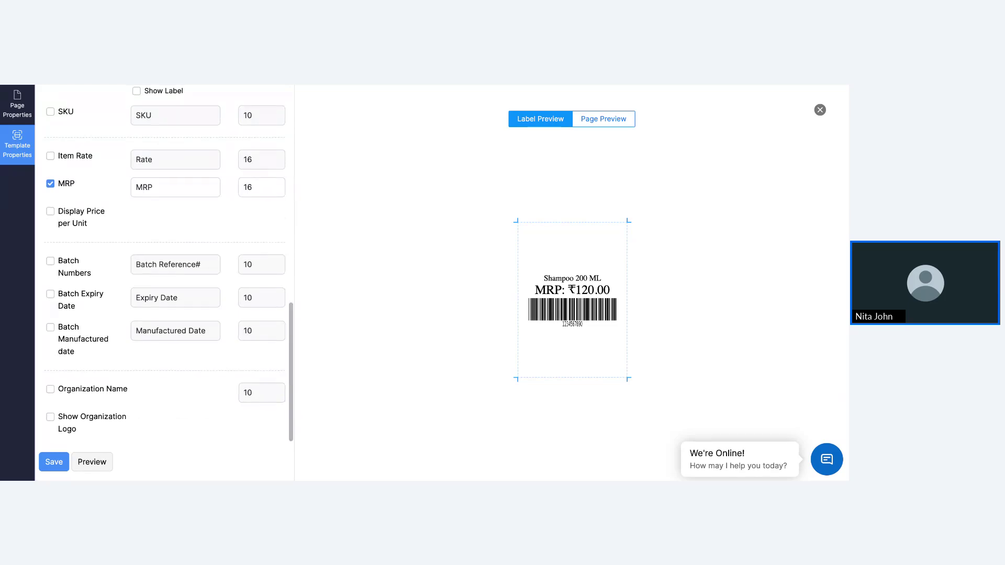
scroll(207, 224, up, 6)
click(819, 110)
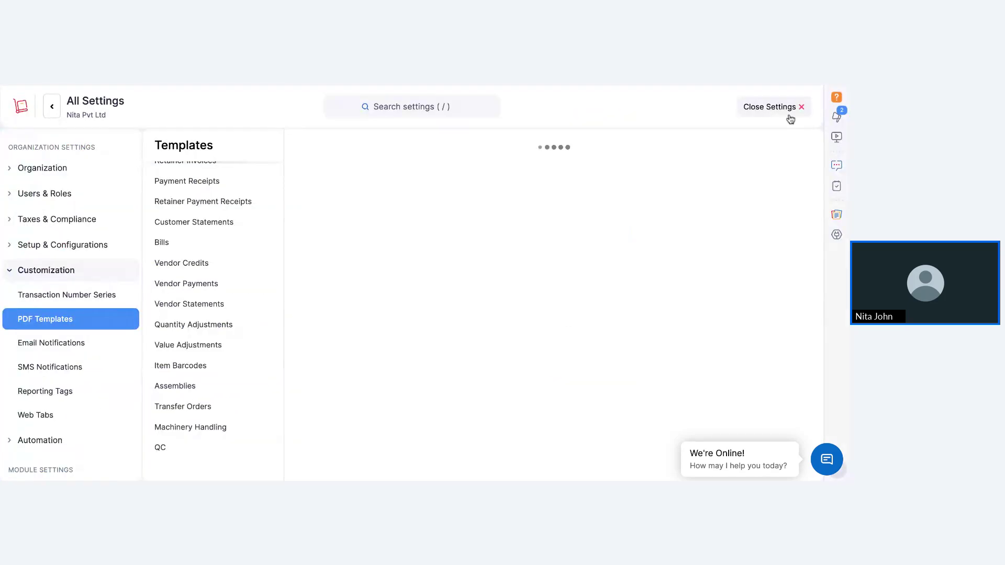
- Leave the settings and open the Room freshener item from the Items list
click(789, 116)
click(75, 148)
click(58, 180)
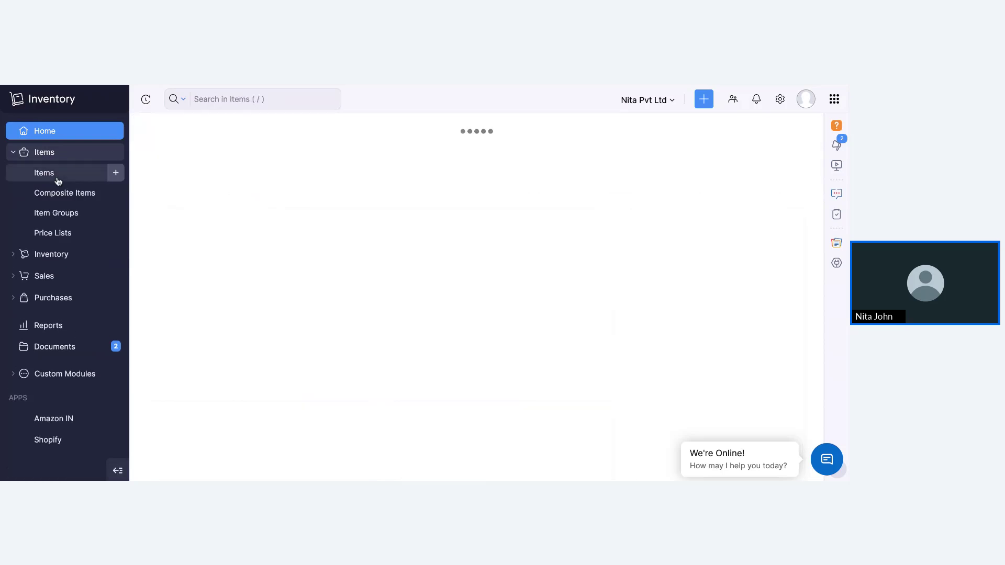
click(465, 224)
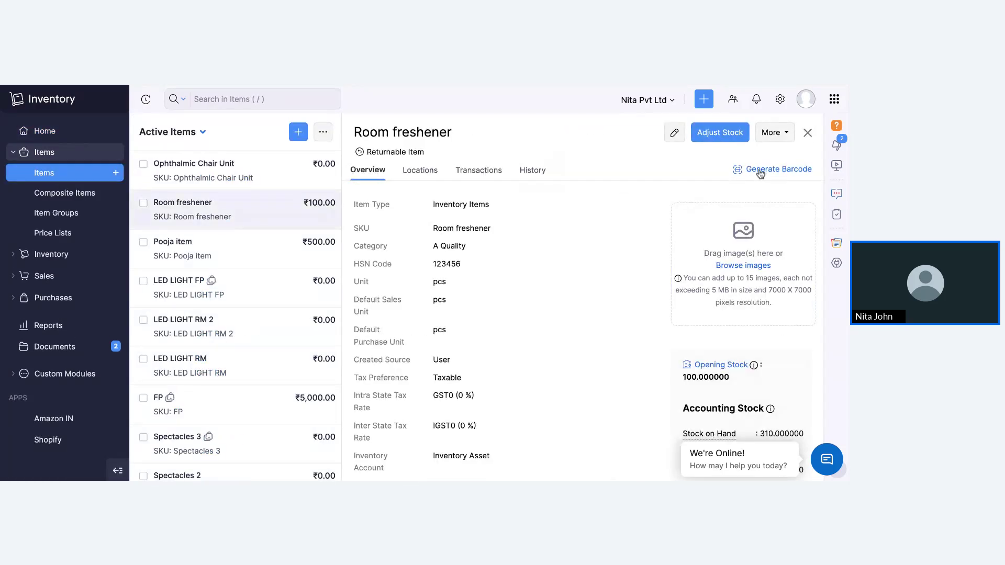
- Generate and save a barcode for Room freshener using Barcode Template, with SKU as the barcode generation field
click(760, 170)
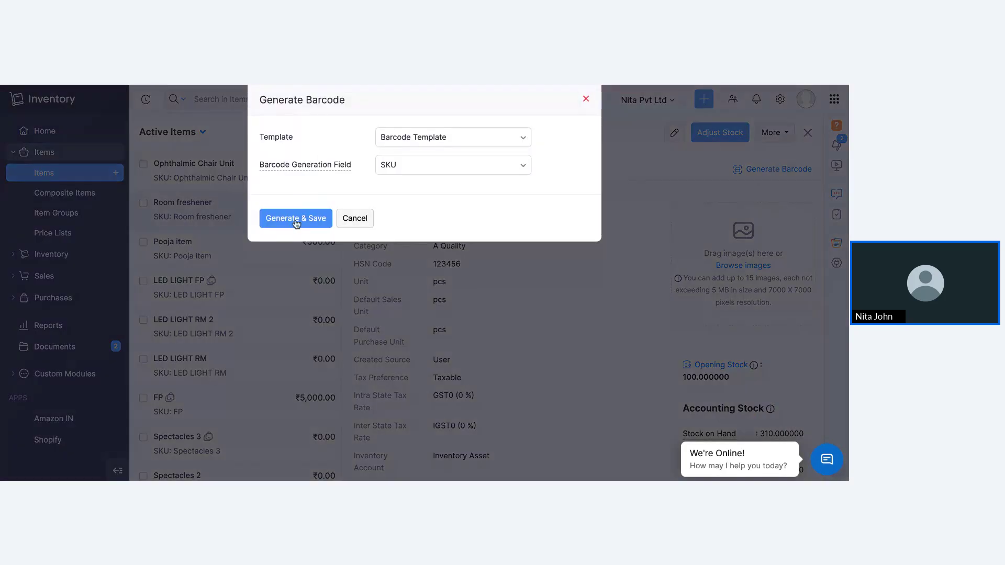
click(432, 139)
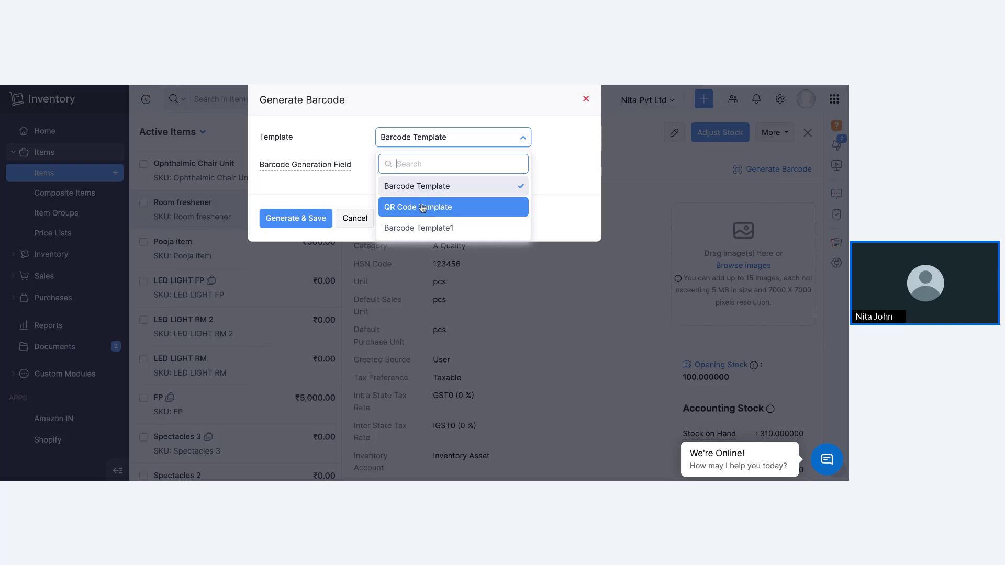
click(340, 204)
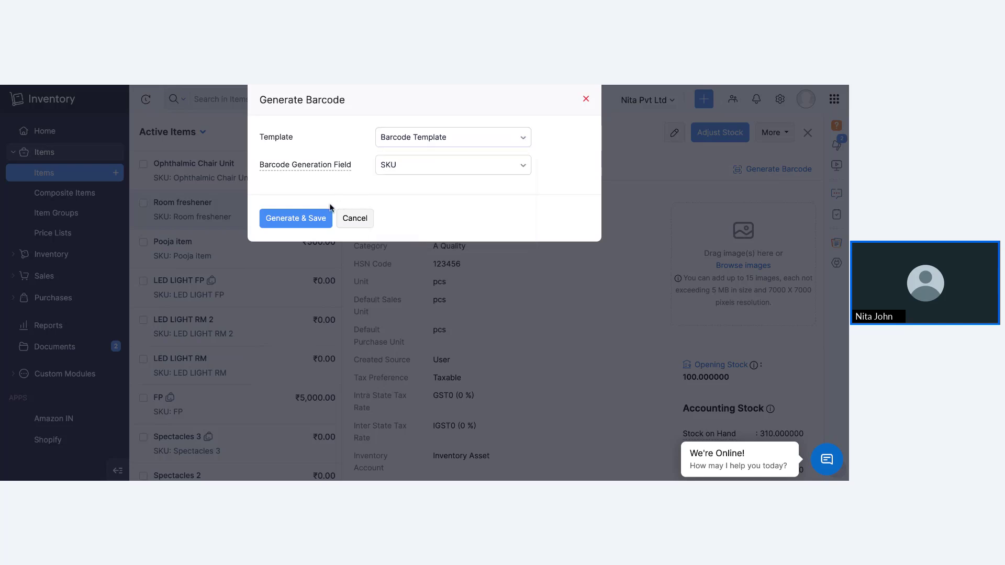
click(314, 218)
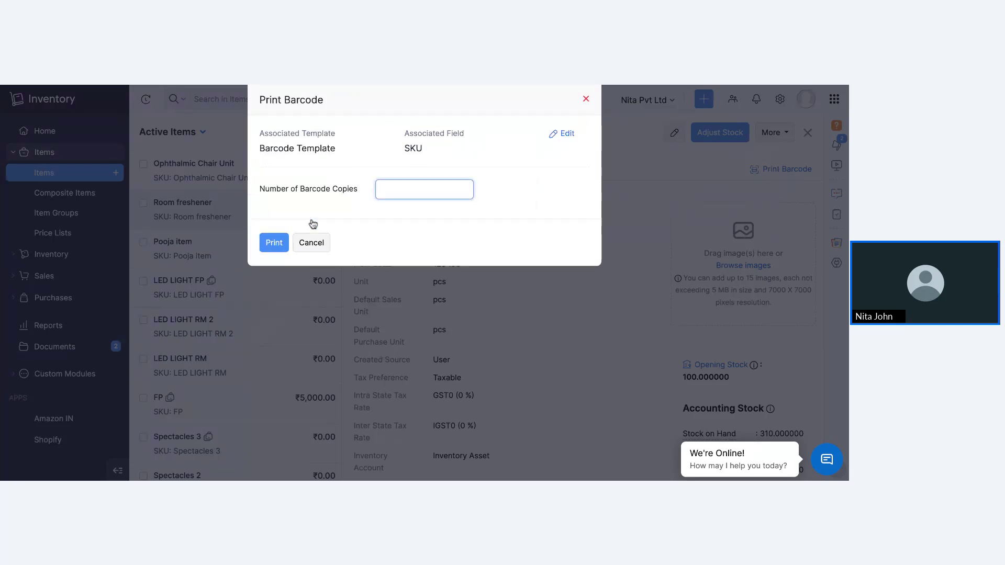
- Preview multiple printed copies of the Room freshener barcode, close the preview without printing, and return to the Items list
text(5)
click(268, 246)
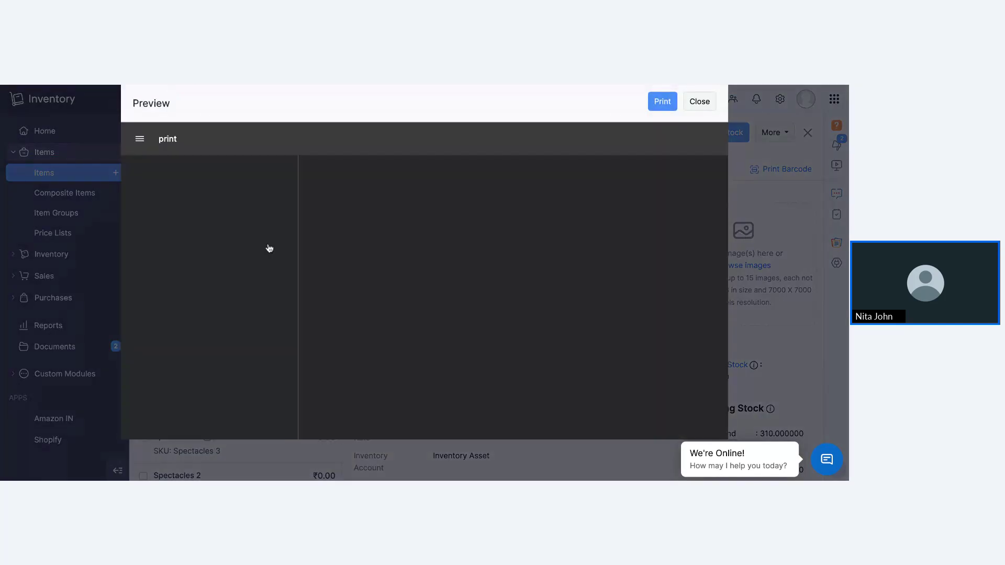
scroll(566, 325, down, 5)
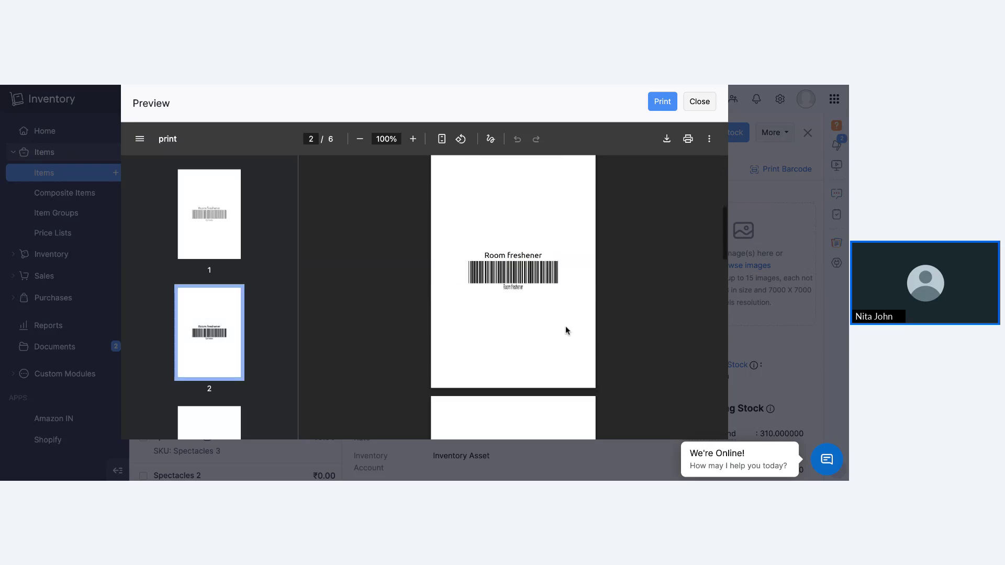
scroll(565, 329, up, 5)
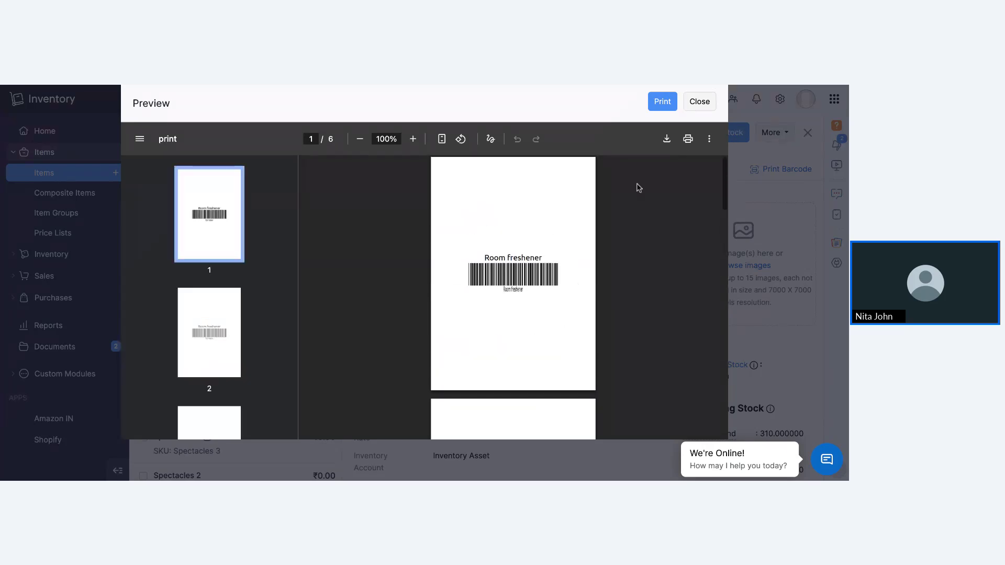
click(700, 102)
click(807, 132)
- View the Workflow Rules and Workflow Logs pages in the Automation settings
click(779, 99)
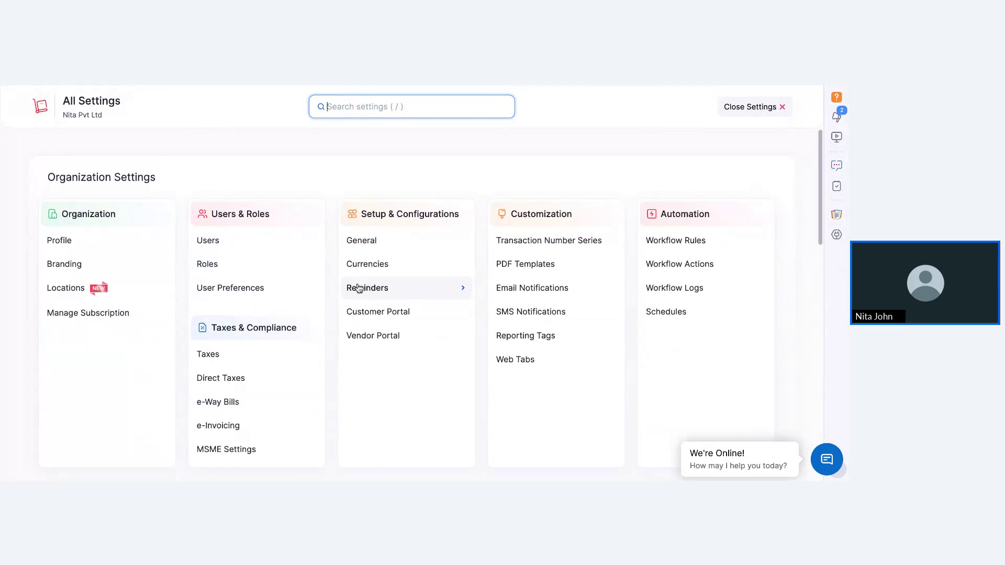
scroll(357, 287, down, 1)
click(687, 196)
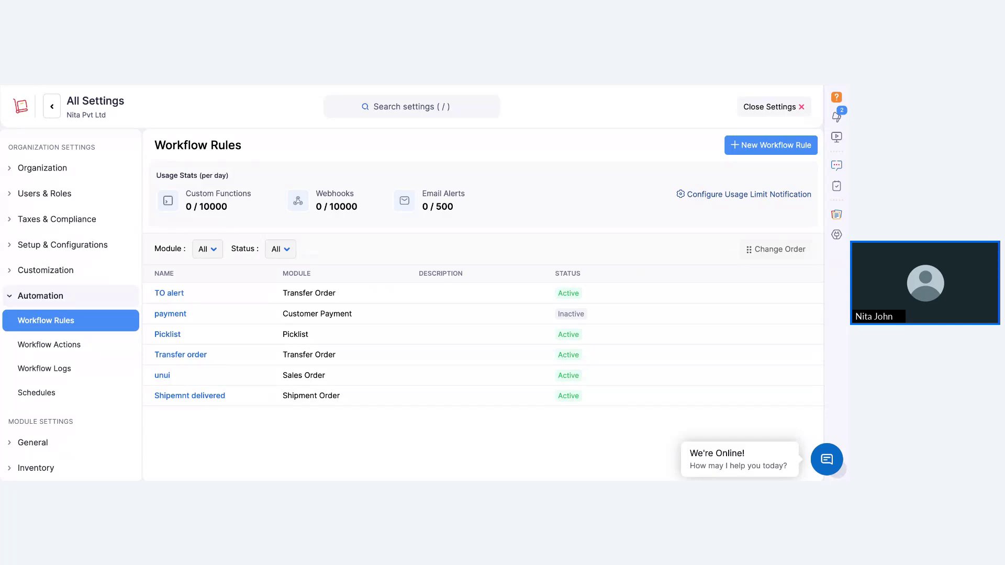
click(94, 366)
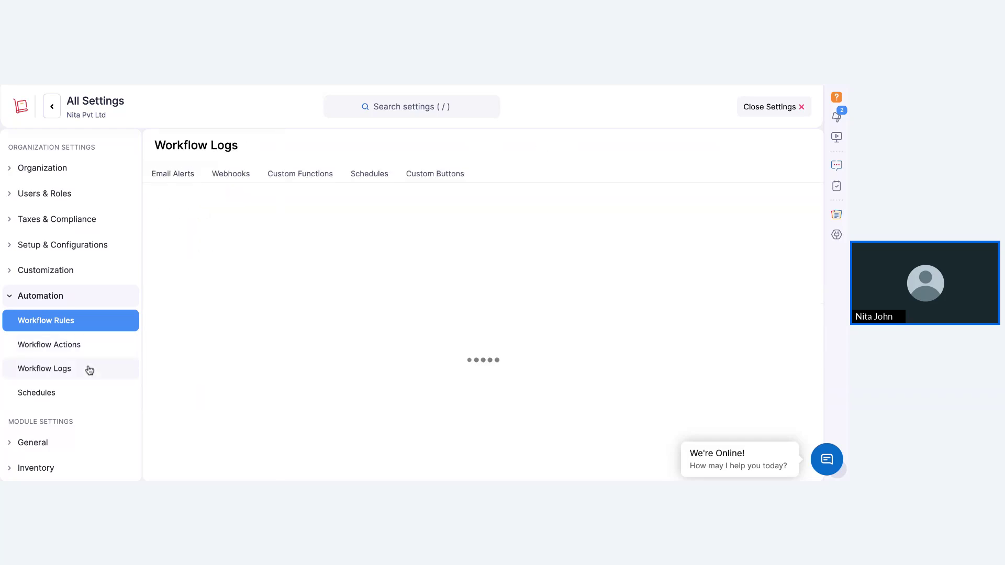
- View the Module Settings section of the settings overview and close the settings
click(52, 106)
scroll(434, 375, down, 2)
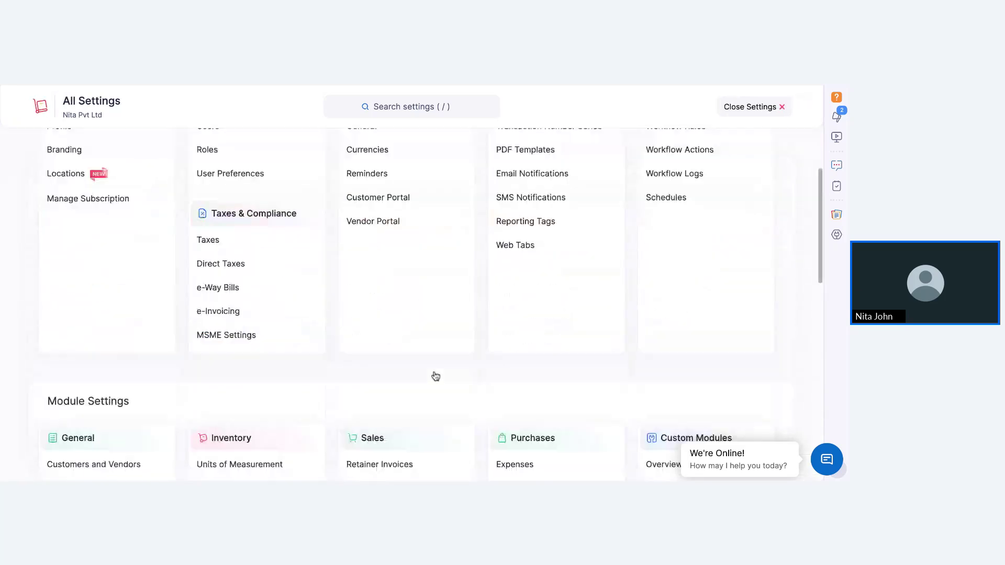
scroll(435, 375, down, 4)
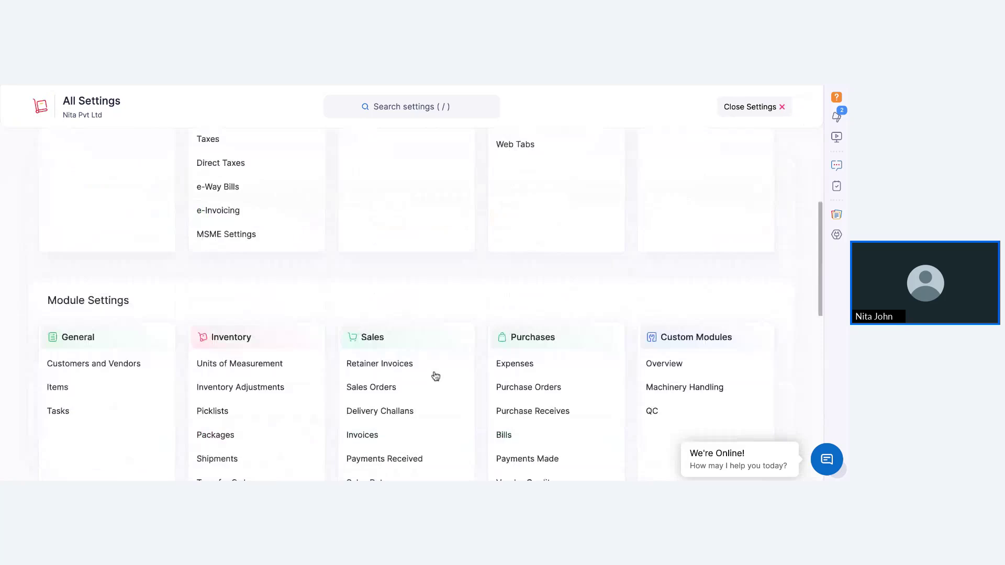
click(771, 110)
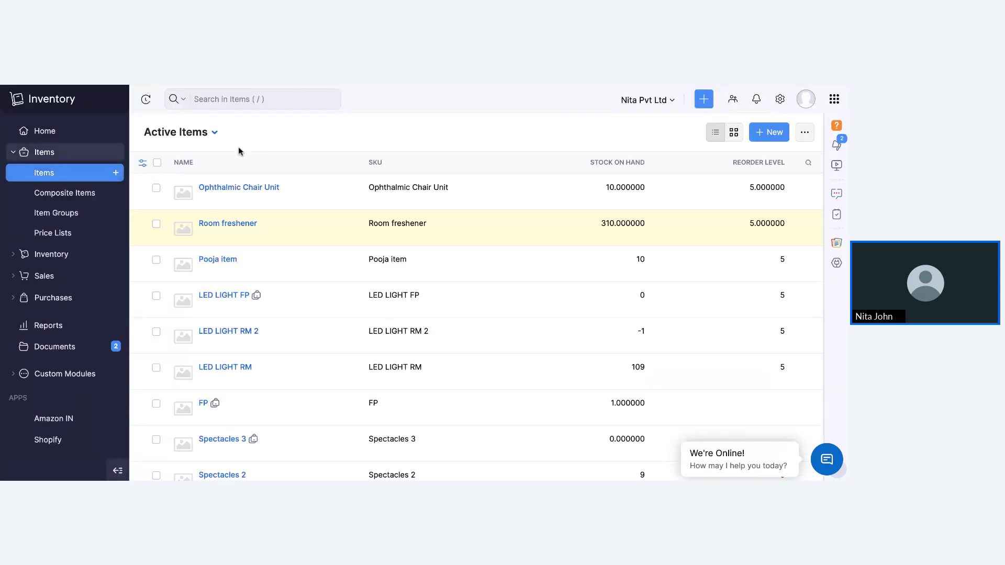
- Go to the home dashboard, reopen the Items list, and show the All Items view
click(48, 135)
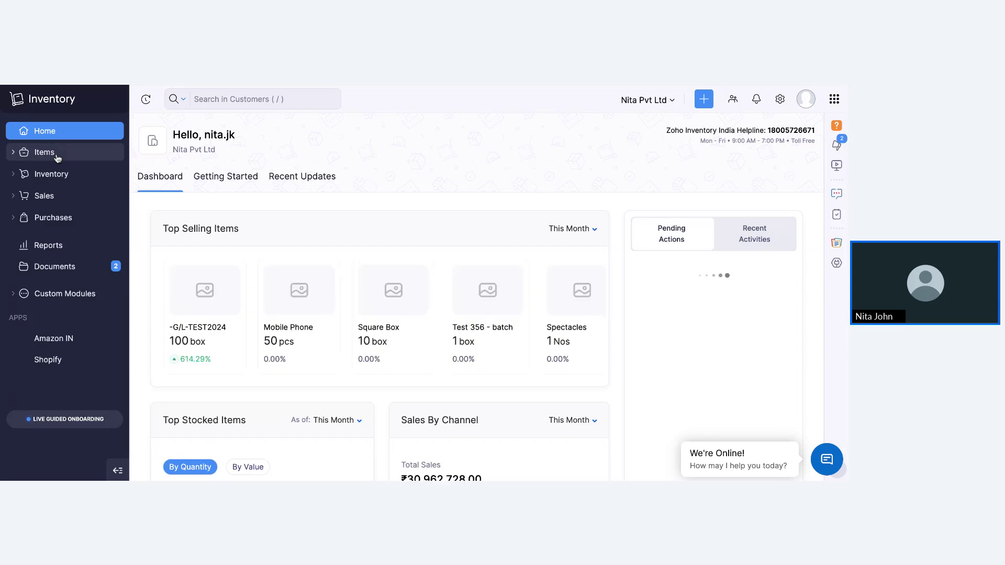
click(56, 153)
click(55, 174)
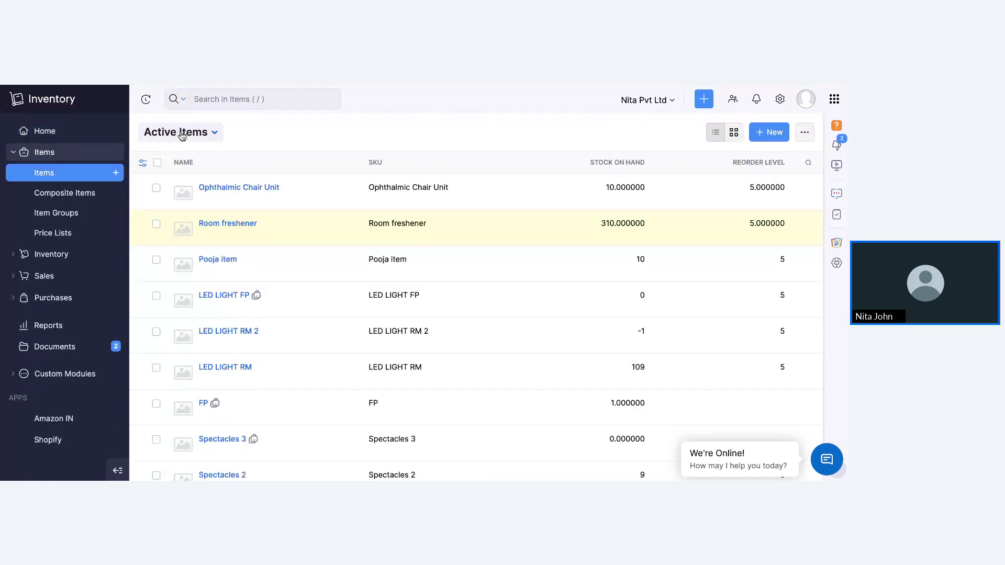
click(181, 134)
click(192, 174)
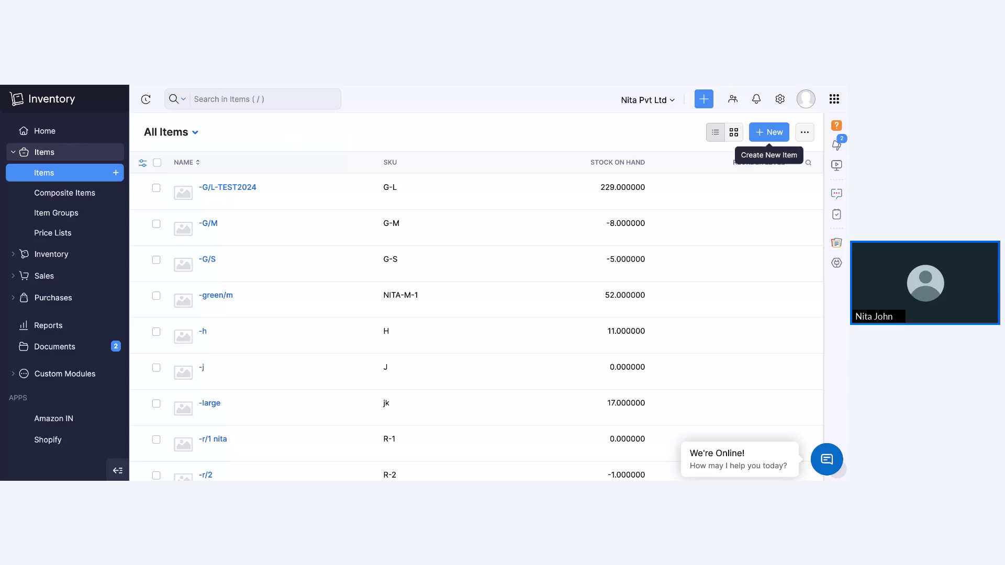
- Open the Import Items page, point out its sample file link, and close it without importing
click(807, 137)
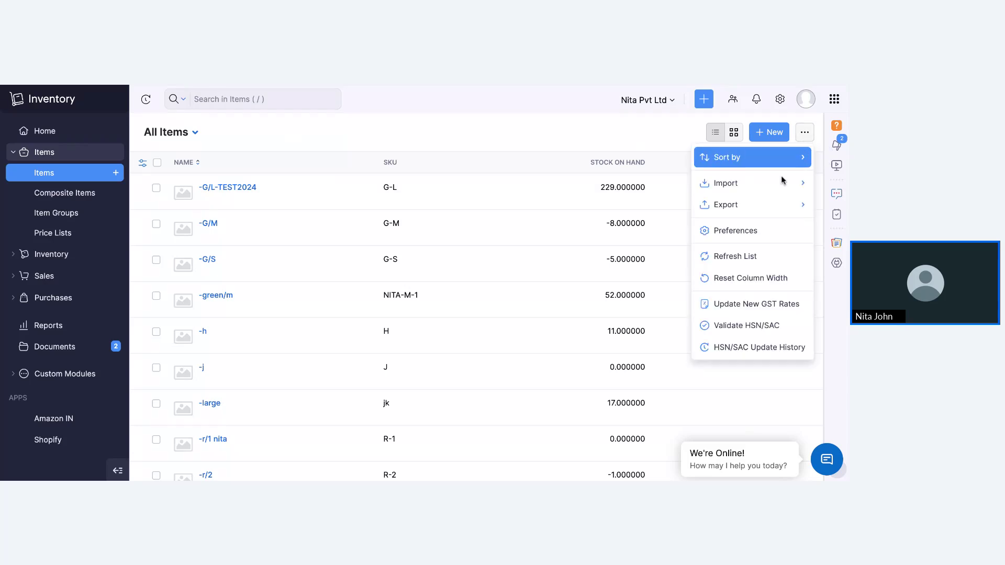
mouse_move(760, 190)
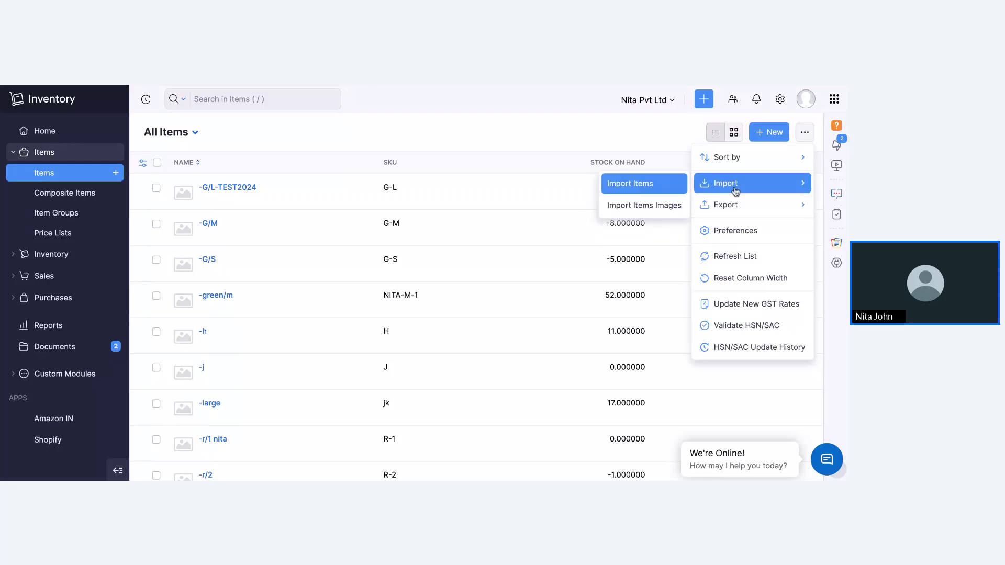
click(650, 191)
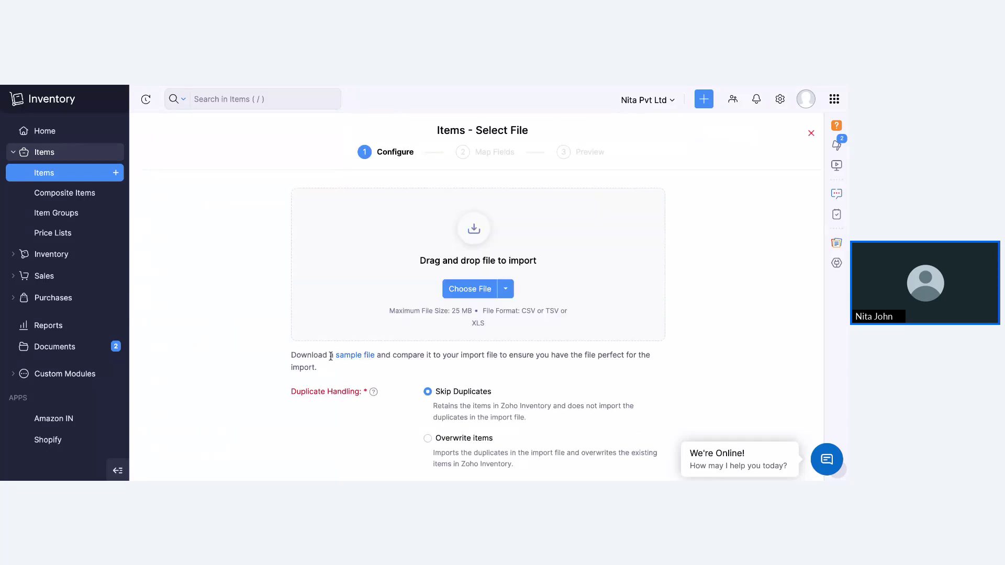
drag(335, 356, 376, 354)
click(811, 133)
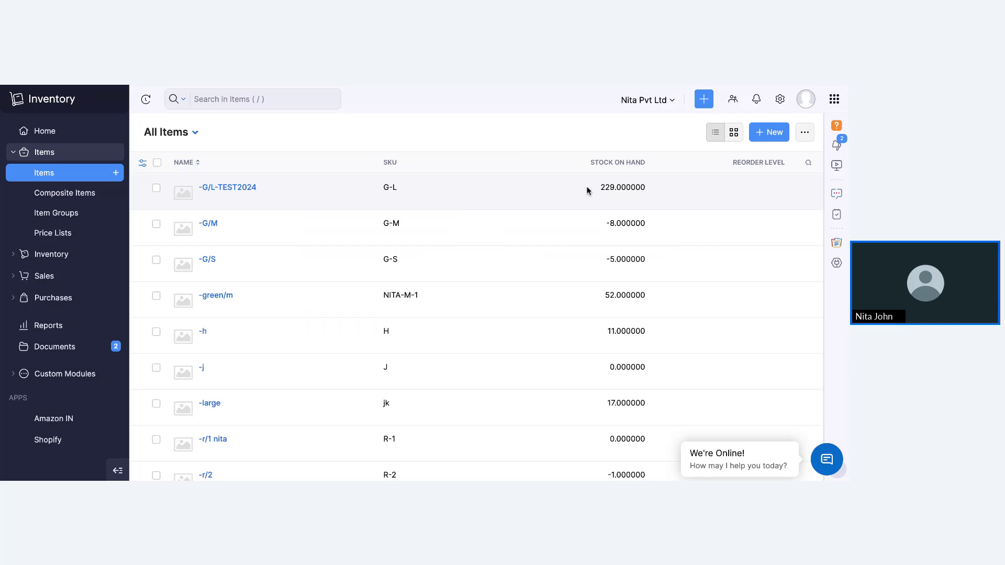
- Start a new Goods item with the name Perfume and the SKU Perfume
click(779, 134)
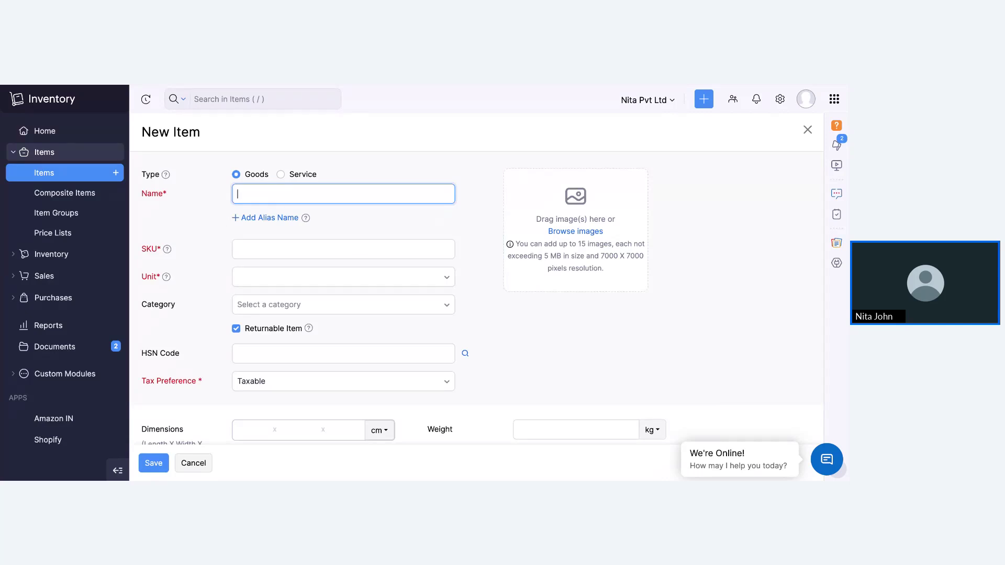
text(Perfume)
double_click(257, 195)
key(ctrl+c)
click(271, 247)
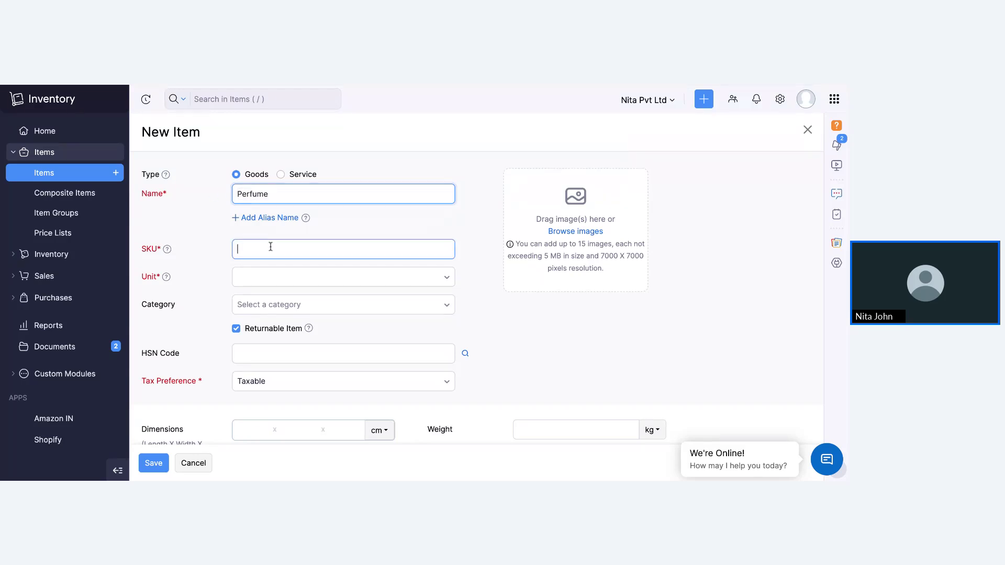
key(ctrl+v)
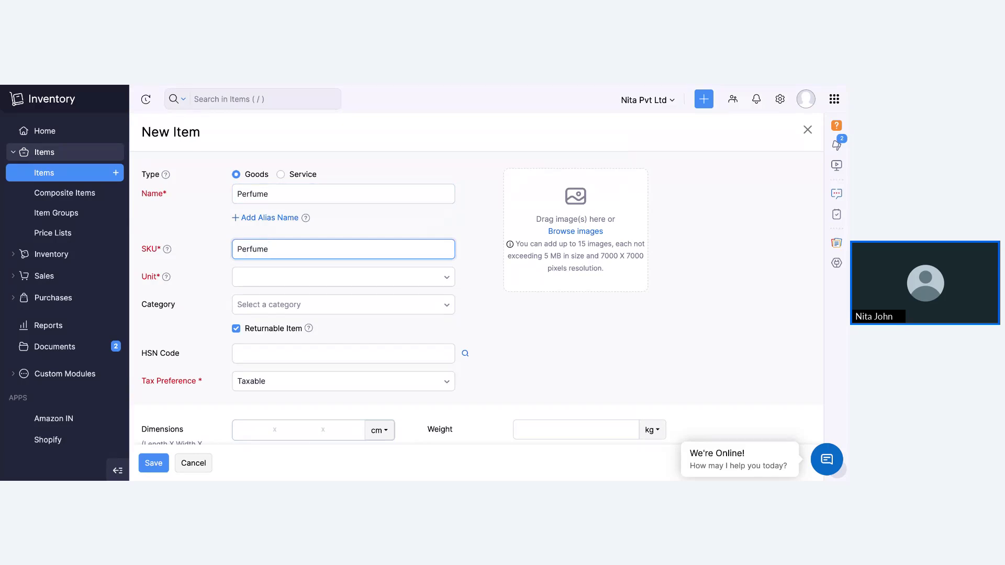
- Set the Perfume item's unit to Nos and its category to Raw material
click(274, 282)
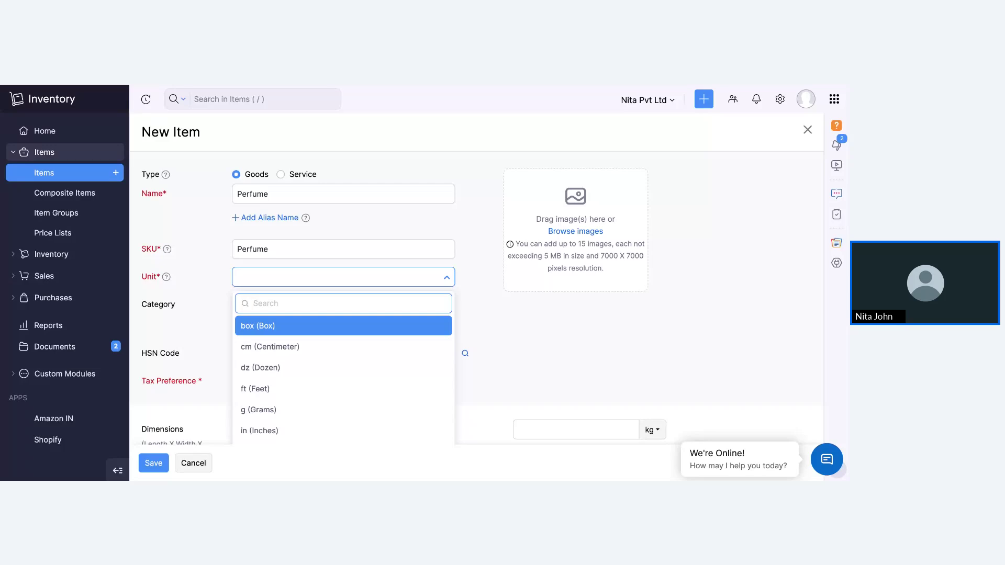
text(no)
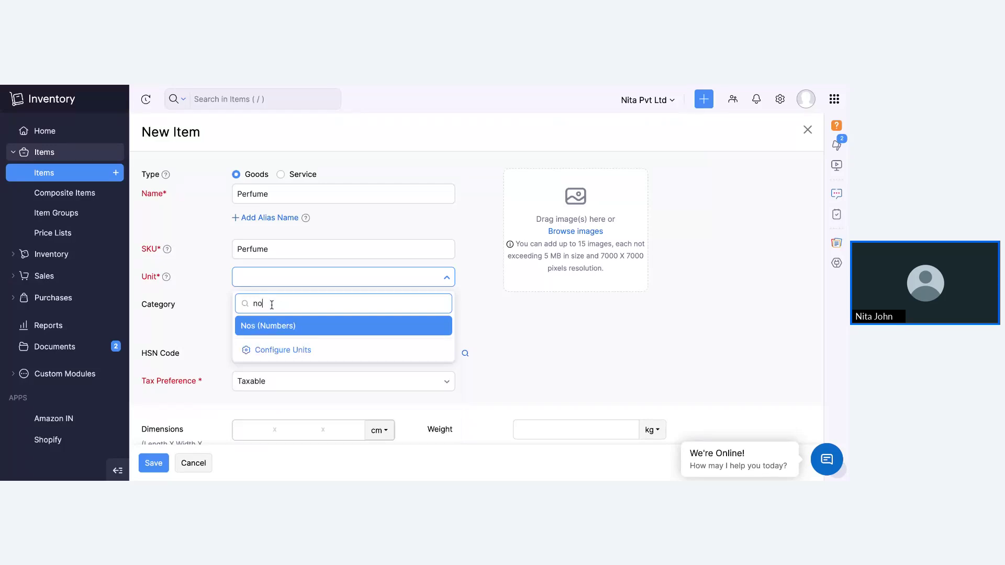
click(273, 326)
click(266, 305)
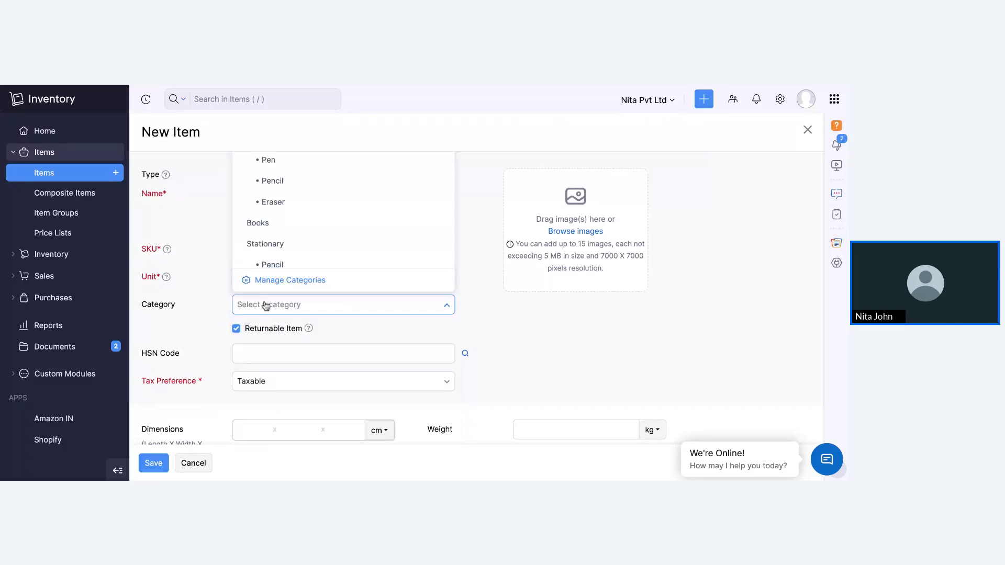
scroll(348, 209, down, 1)
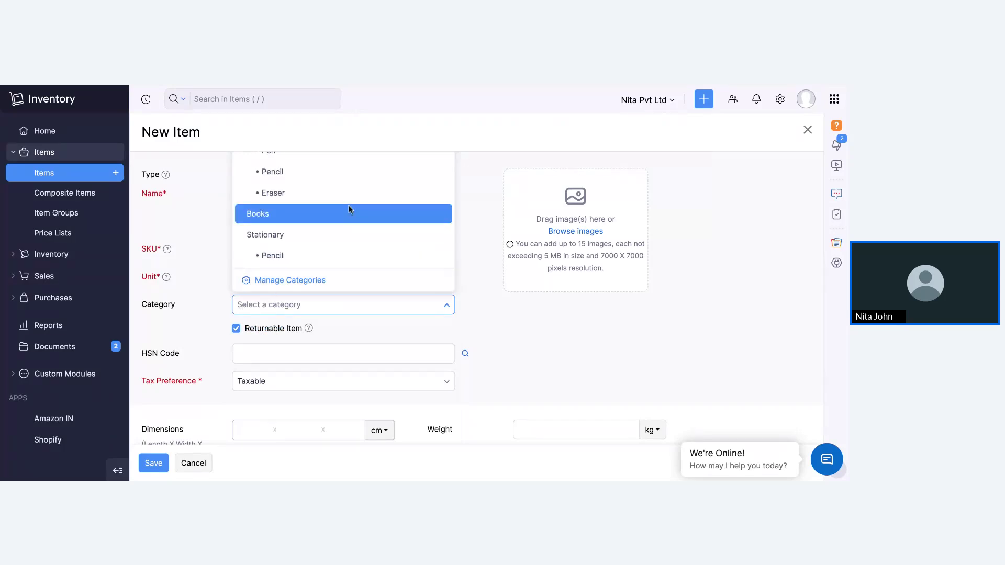
scroll(349, 210, down, 5)
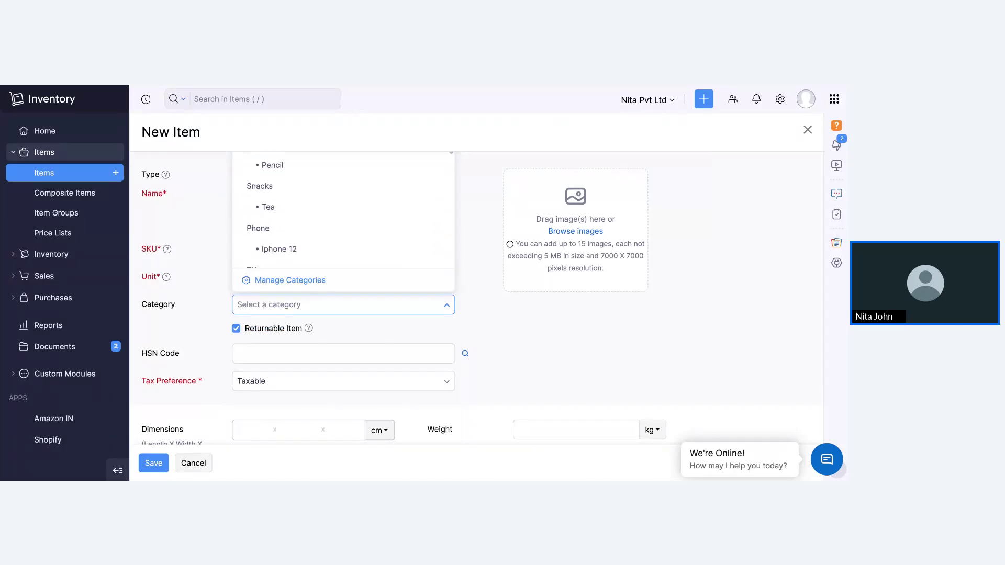
scroll(336, 227, down, 2)
scroll(324, 230, down, 1)
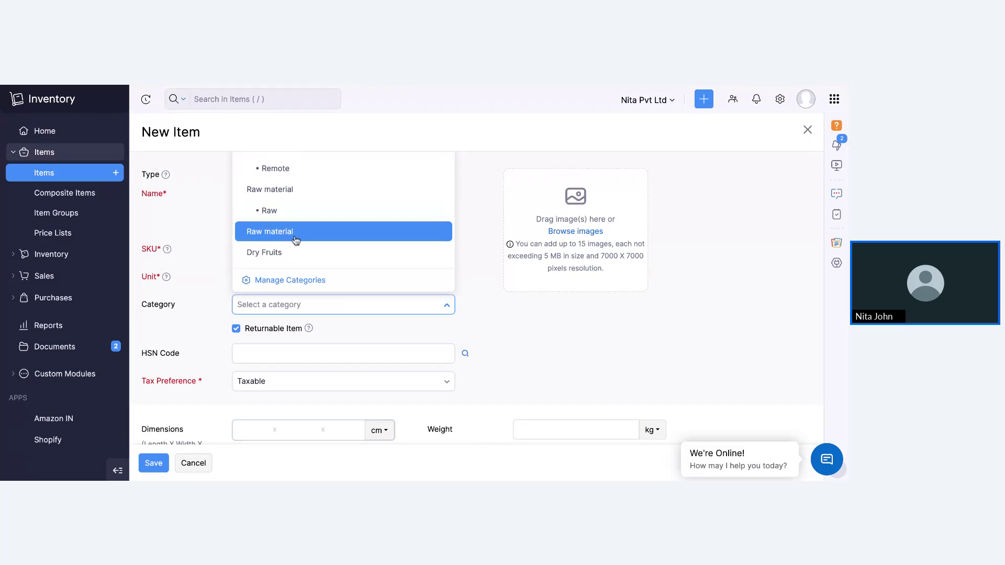
click(294, 236)
- Enter 123456 as the item's HSN code and choose Taxable as its tax preference
scroll(307, 298, down, 1)
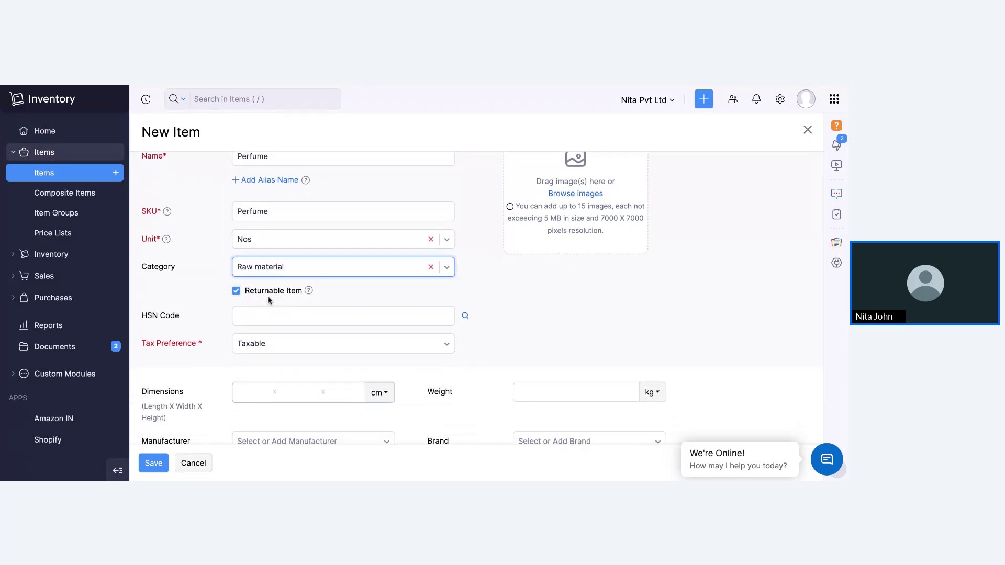
click(263, 318)
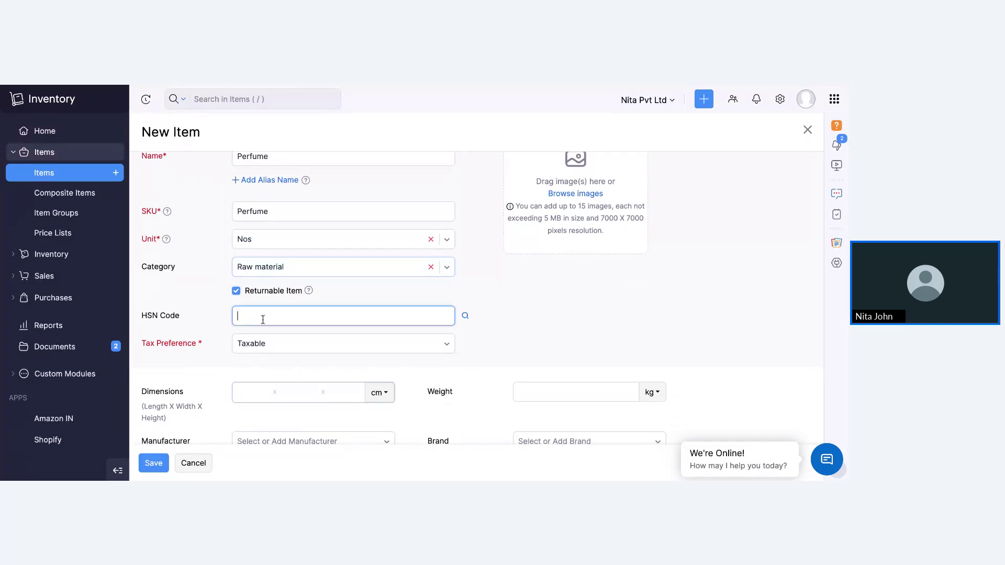
text(123456)
click(265, 346)
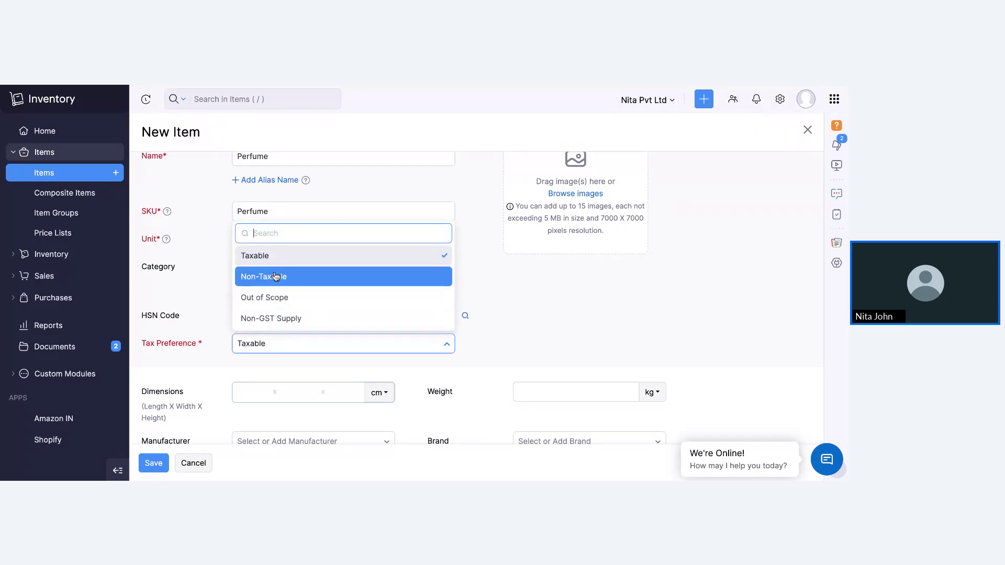
click(268, 257)
- Set both the selling price and the cost price of the item to 0 INR
scroll(350, 365, down, 3)
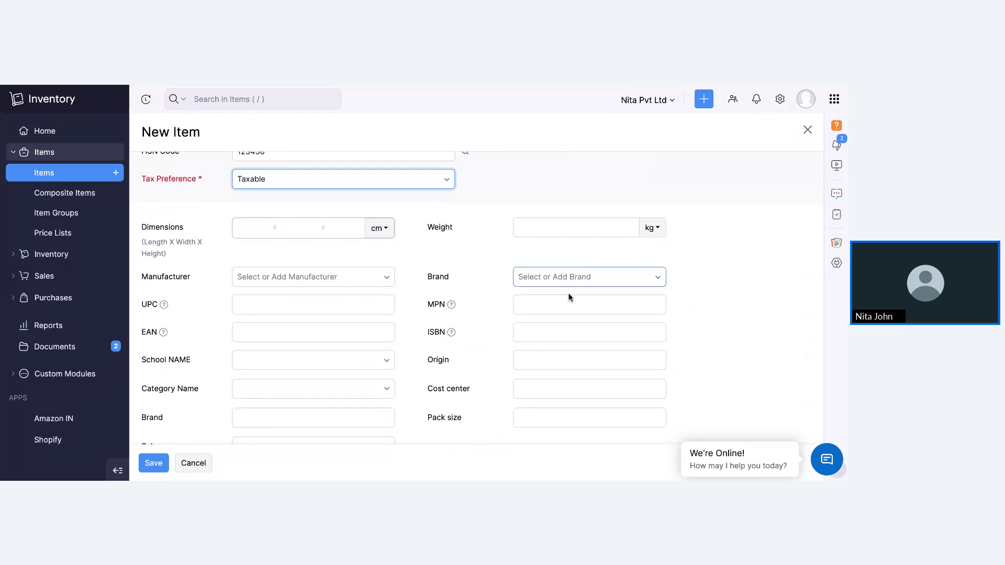
scroll(549, 360, down, 3)
scroll(549, 361, down, 2)
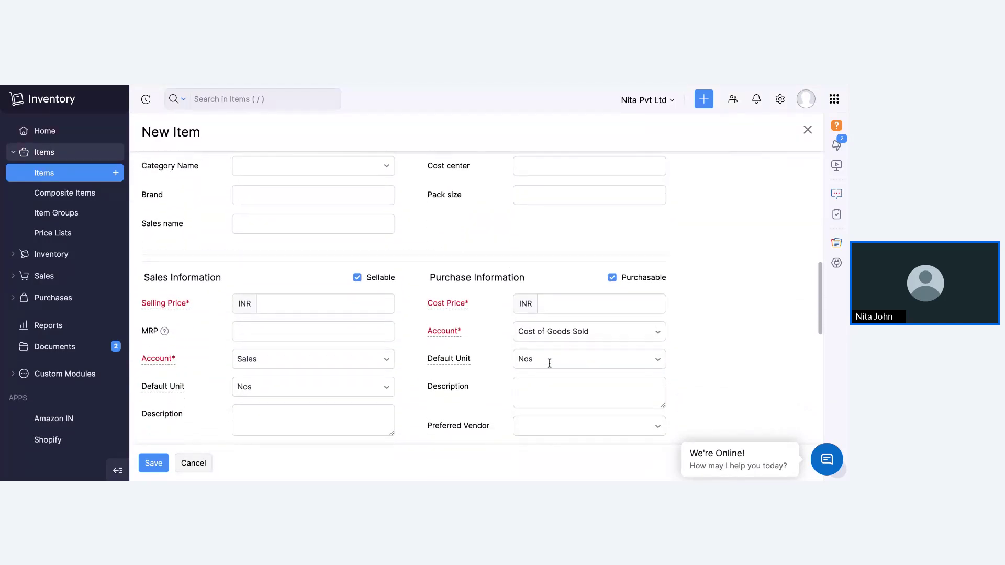
click(363, 295)
text(0)
click(643, 293)
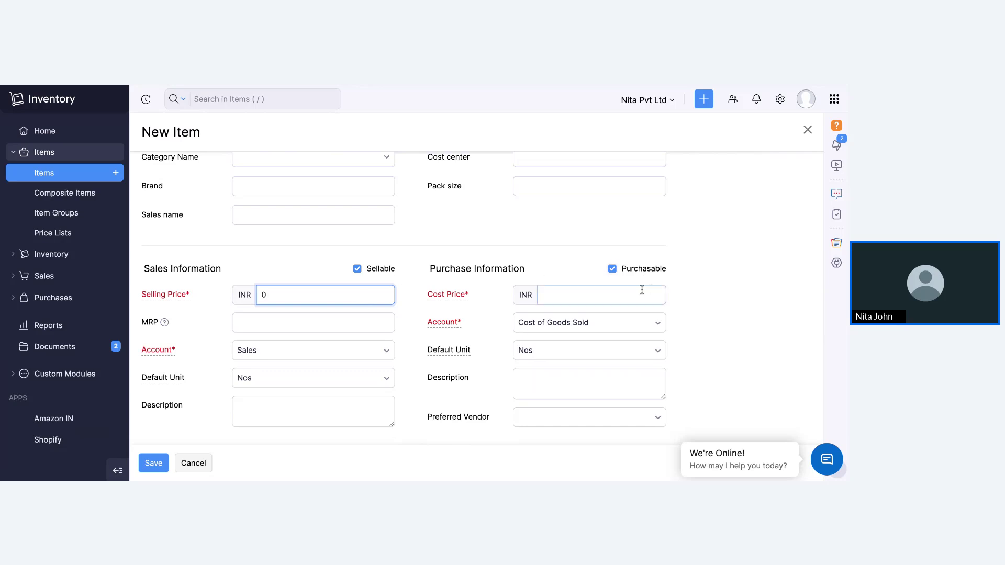
text(0)
- Set advanced inventory tracking to None, the inventory account to Inventory Asset, and the valuation method to FIFO (First In First Out)
scroll(393, 317, down, 6)
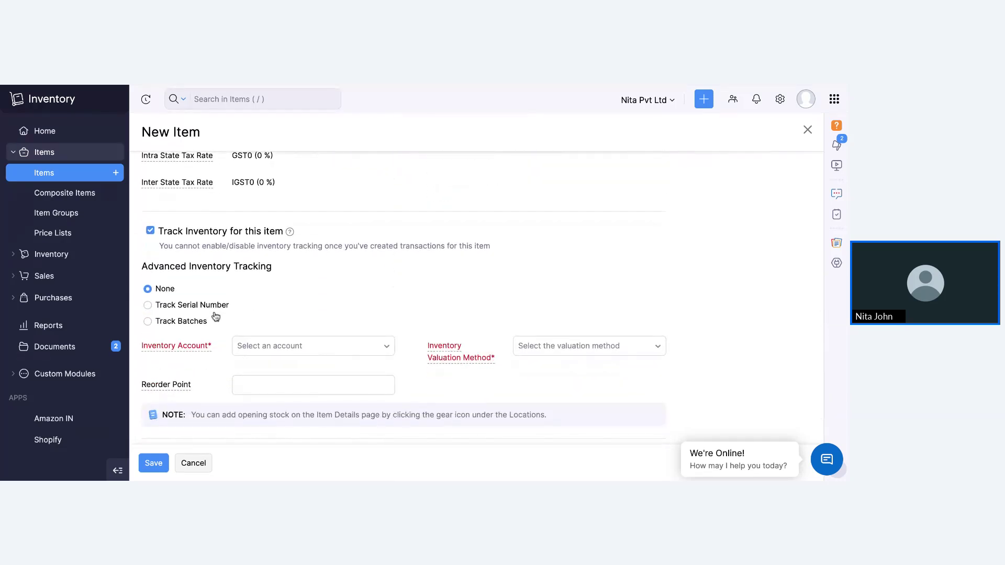
click(183, 326)
click(148, 289)
click(304, 356)
click(305, 300)
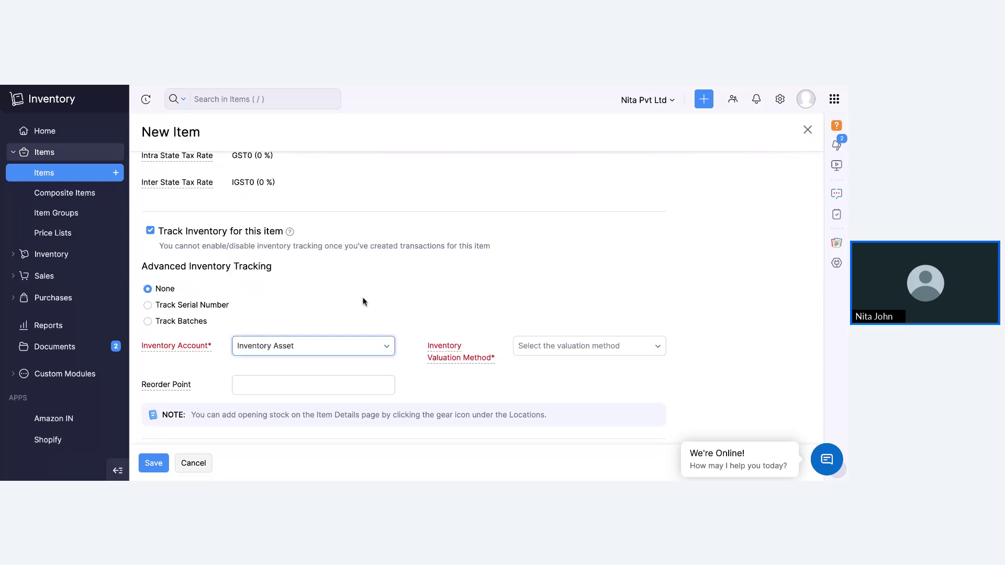
click(543, 344)
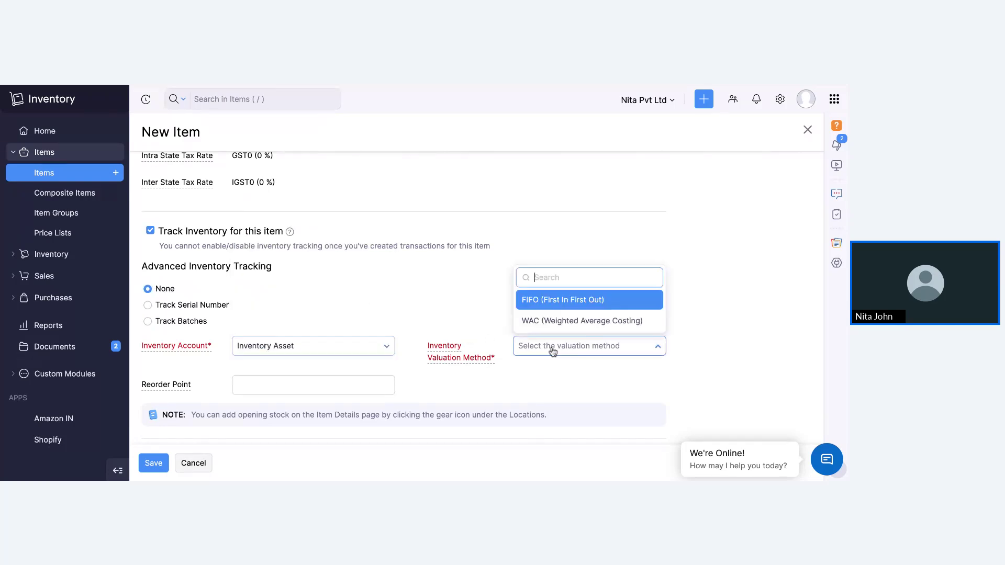
click(549, 307)
- Set the item's reorder point to 5 and save the new item
scroll(292, 346, down, 1)
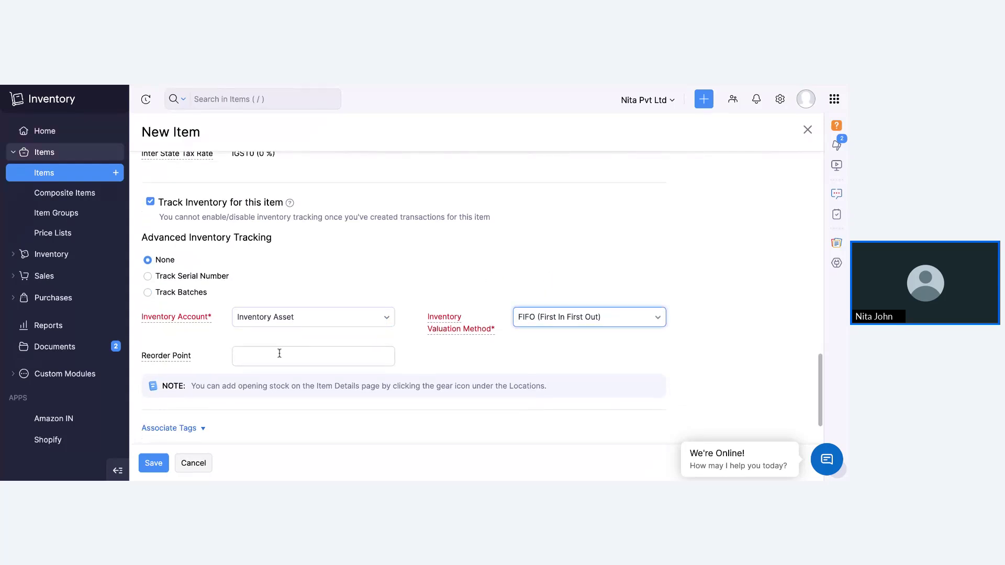
click(279, 355)
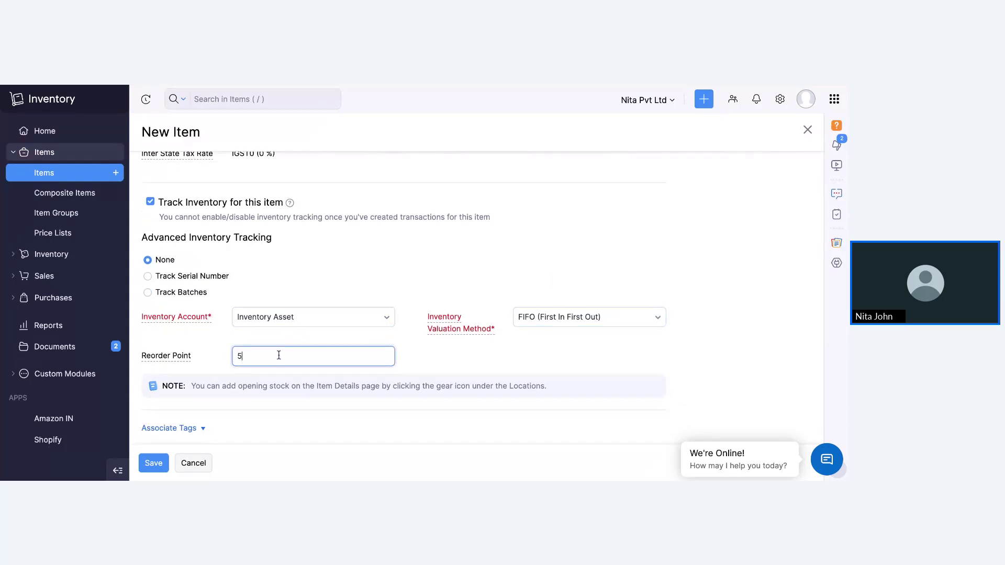
text(5)
click(154, 462)
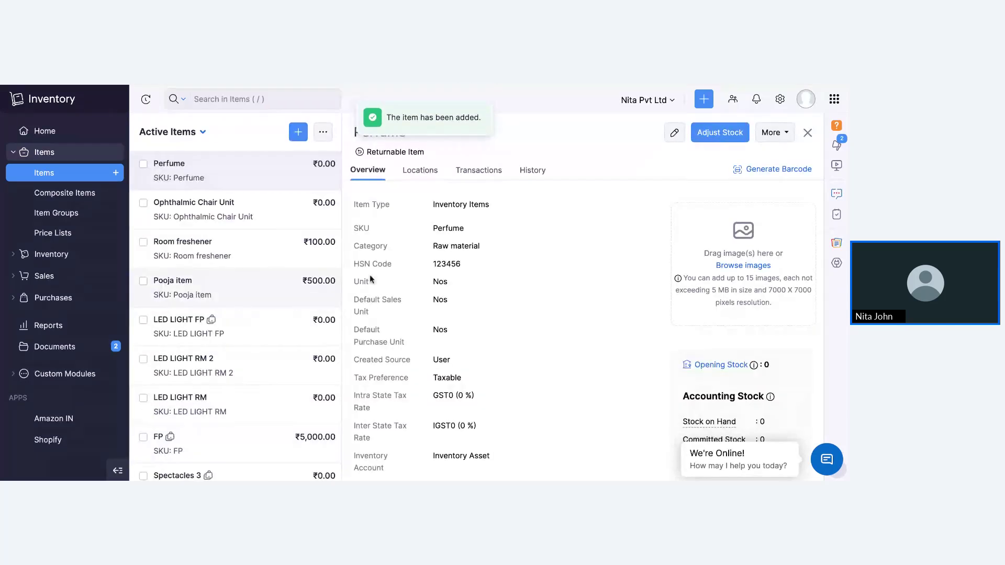
- Add a Head Office opening stock of 10 for Perfume with a value of 50 per unit and save it
click(420, 171)
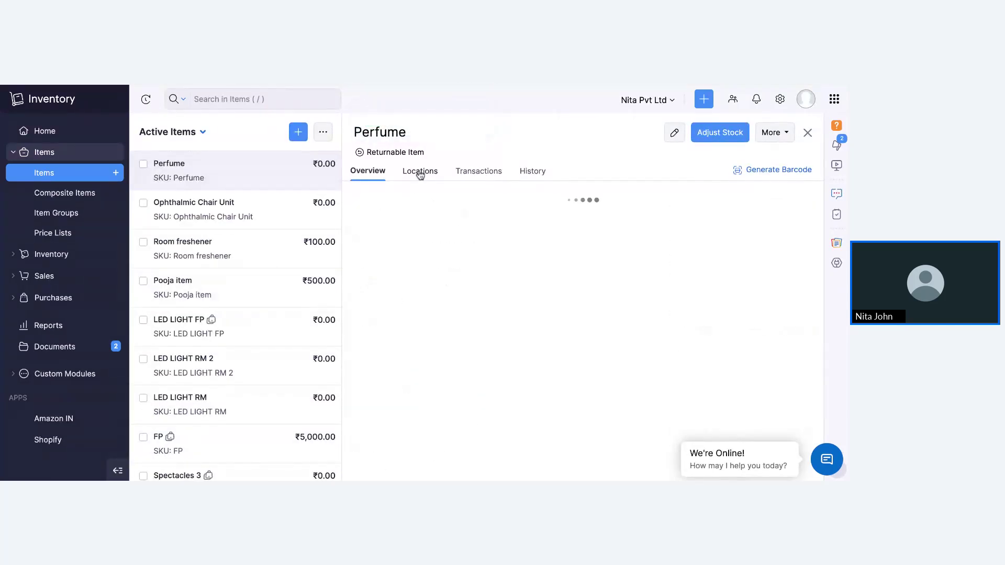
click(457, 209)
click(468, 236)
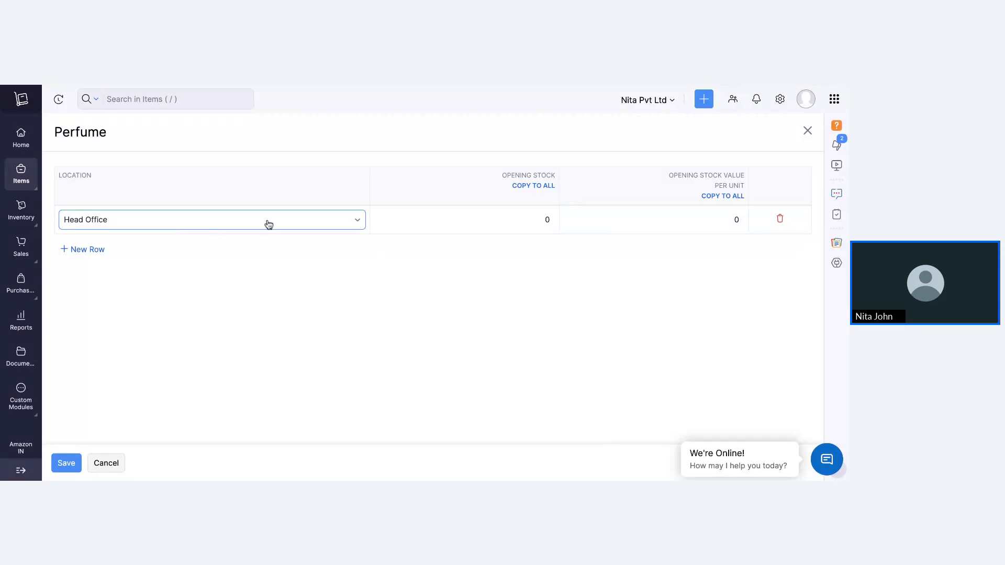
click(531, 219)
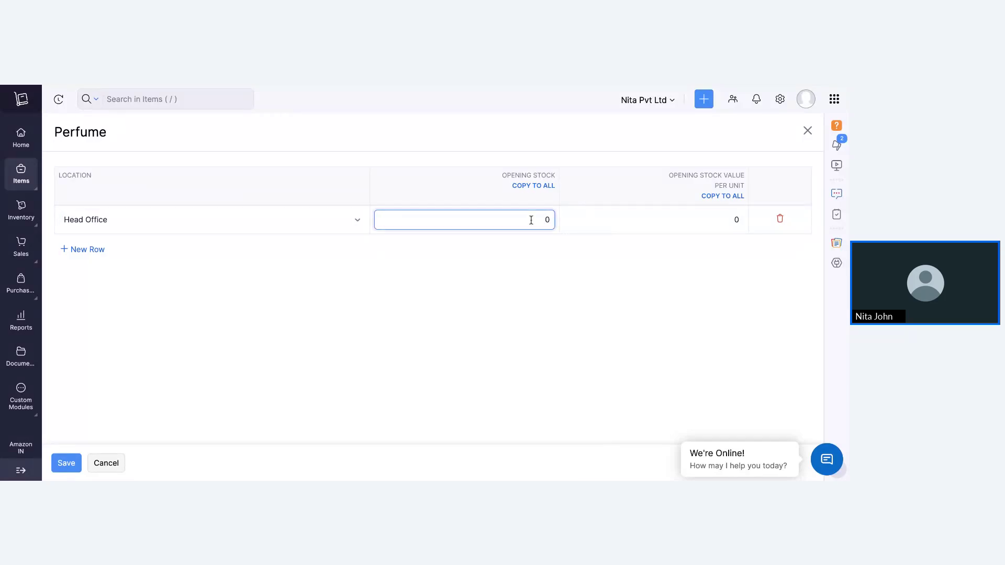
text(1)
click(718, 219)
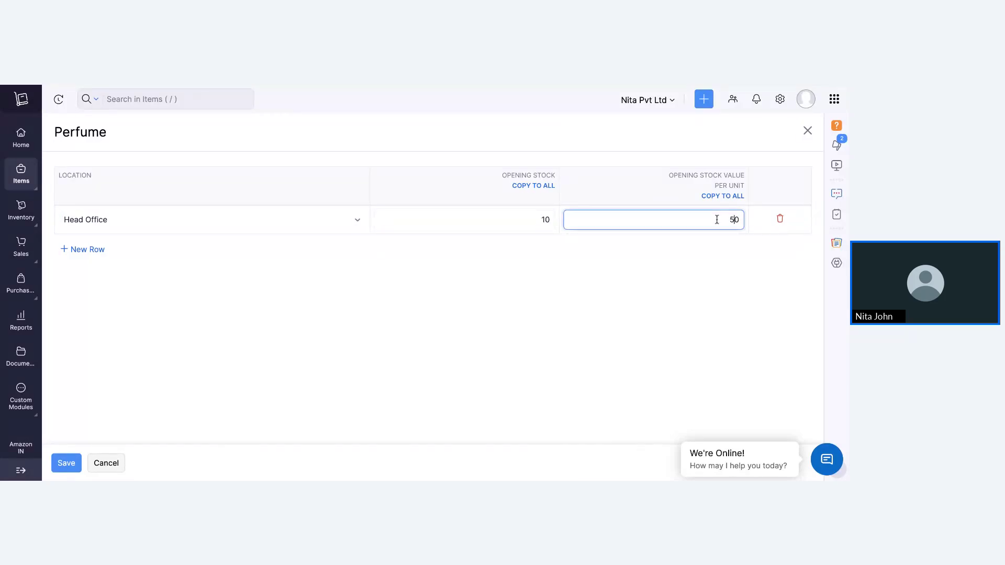
text(5)
click(61, 463)
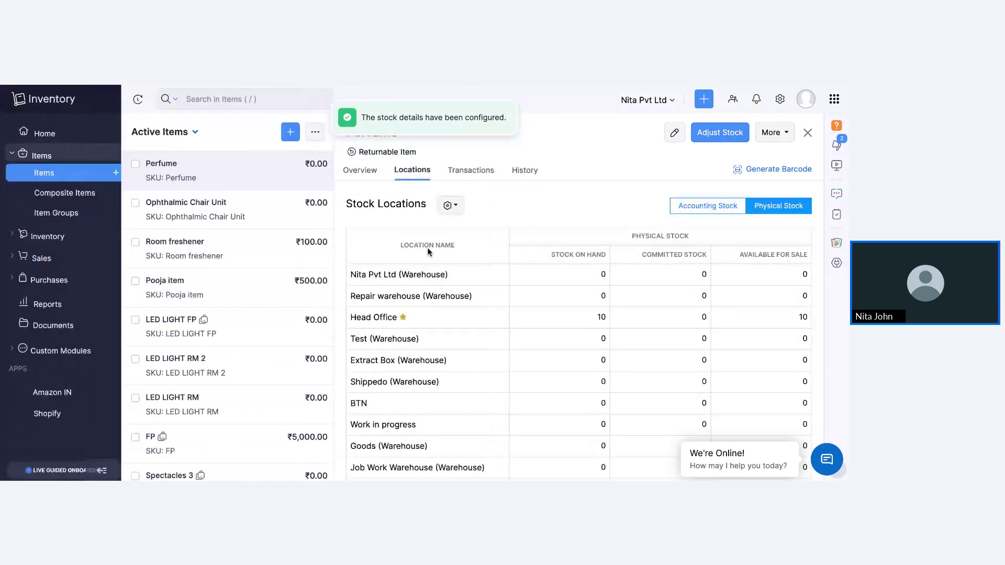
- Review Perfume's overview, its stock by location, and the transaction types available for filtering its transactions
click(372, 171)
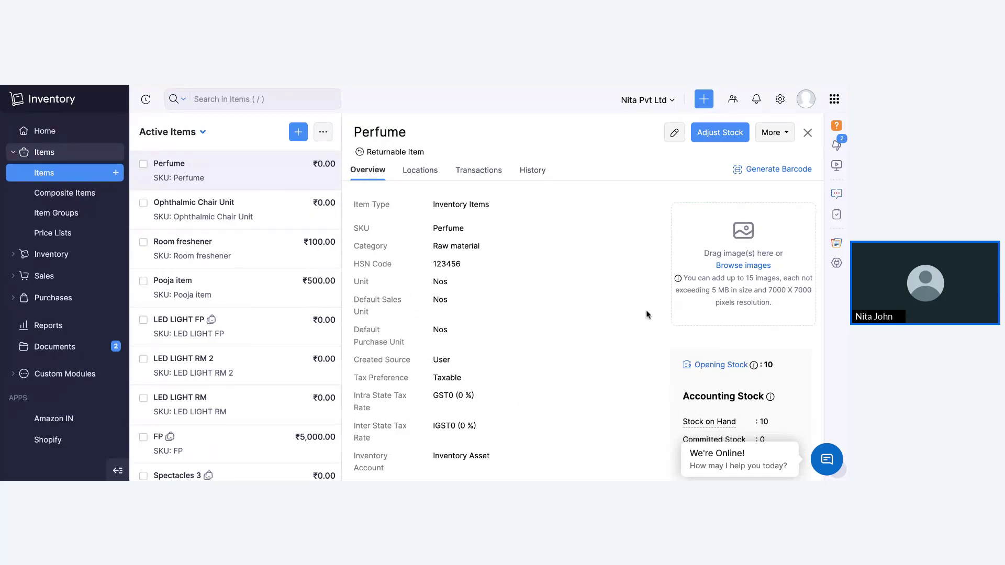
click(420, 171)
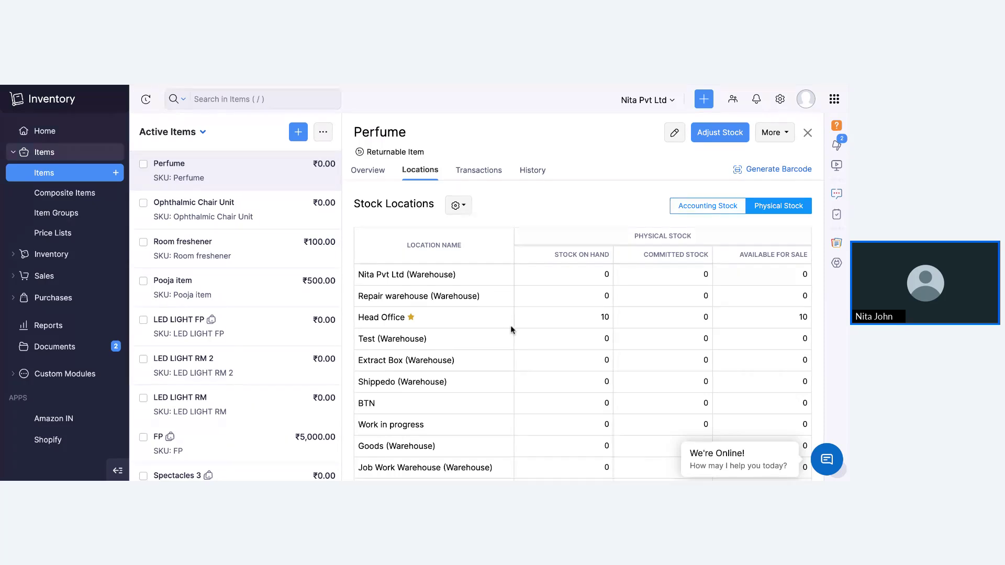
click(480, 172)
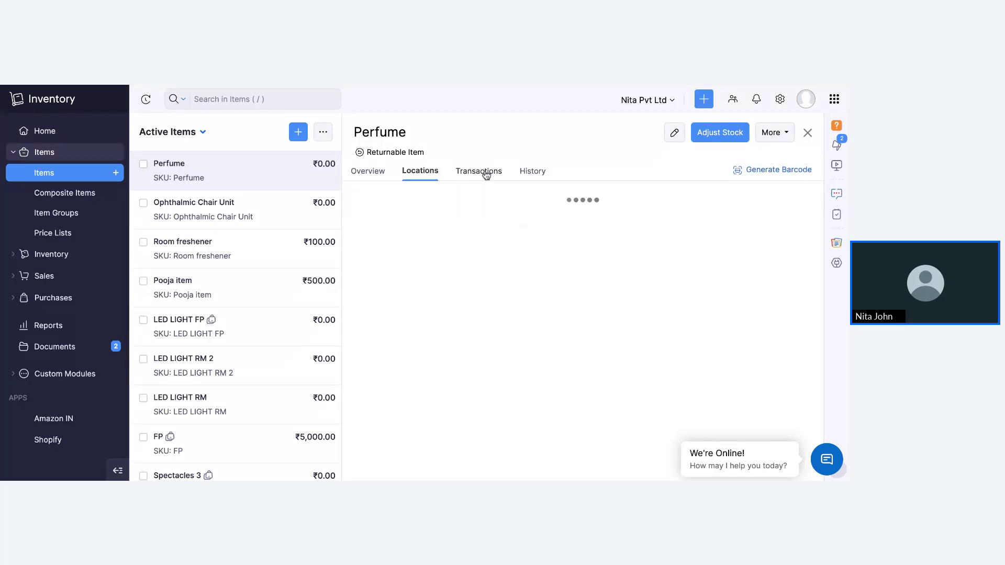
click(449, 203)
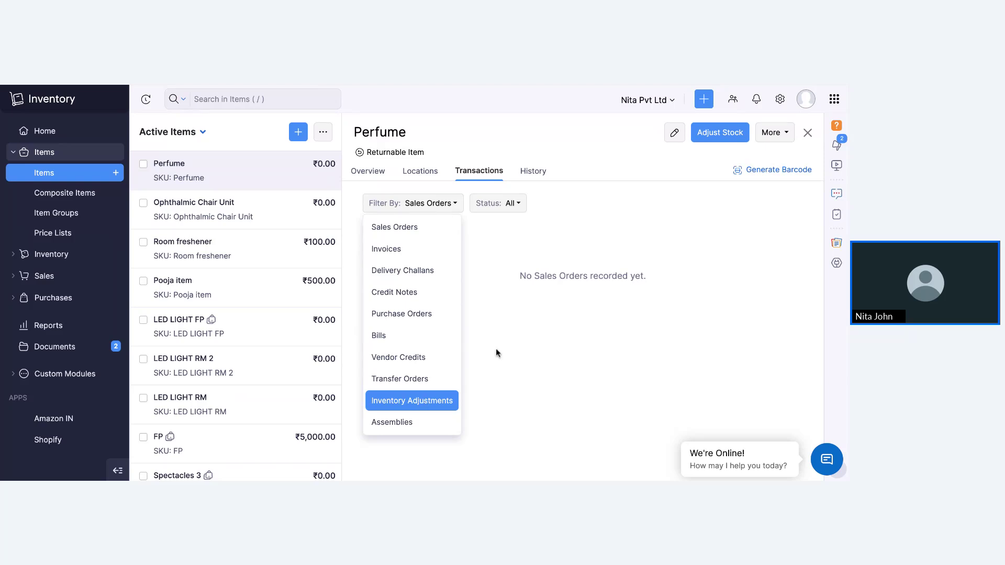
- Review the additional actions available for Perfume, return to its overview, and close the item
click(783, 134)
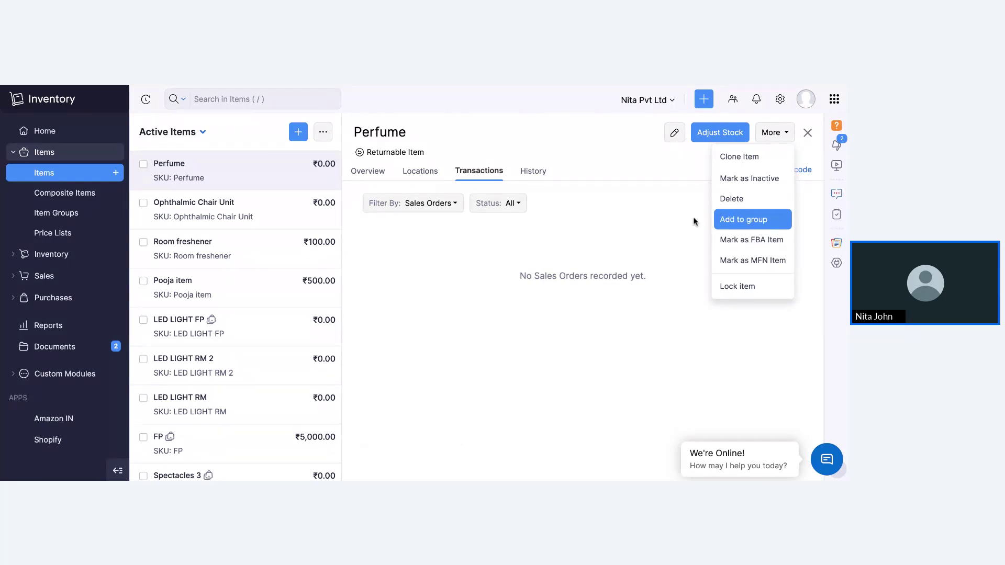
click(599, 165)
click(365, 169)
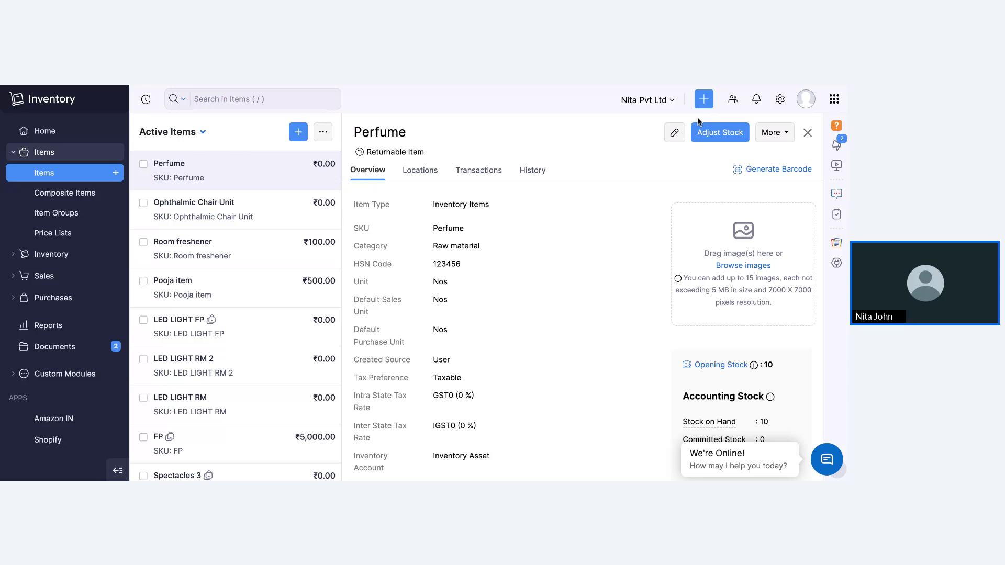
click(807, 133)
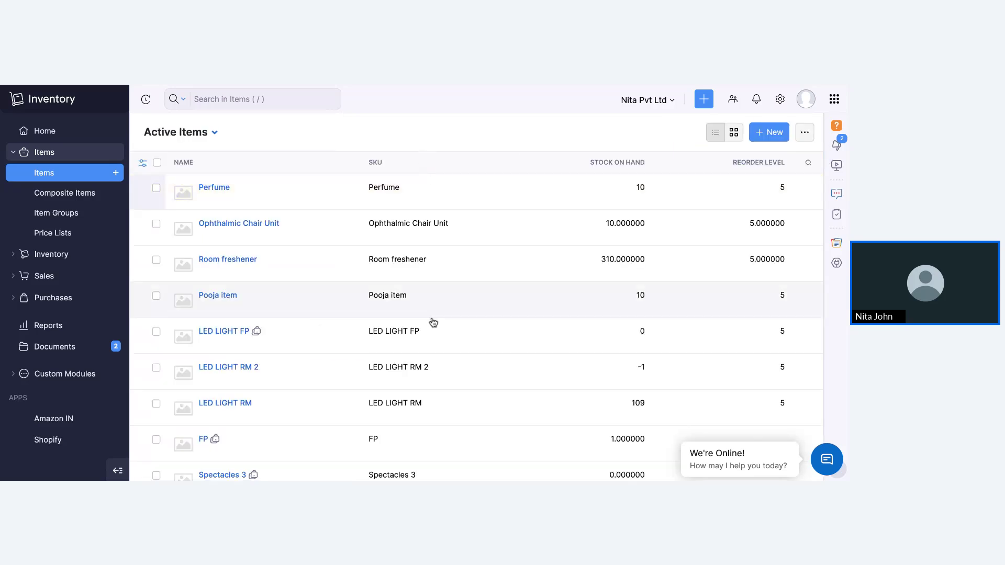
- Switch the items list to the All Items view and then to the Batch Tracked Items view
click(177, 133)
click(172, 180)
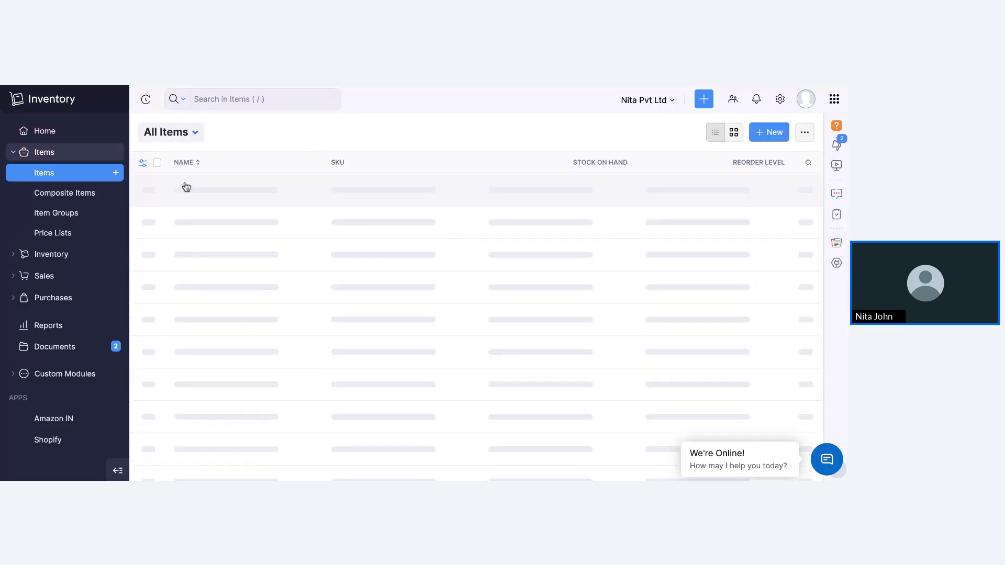
click(183, 133)
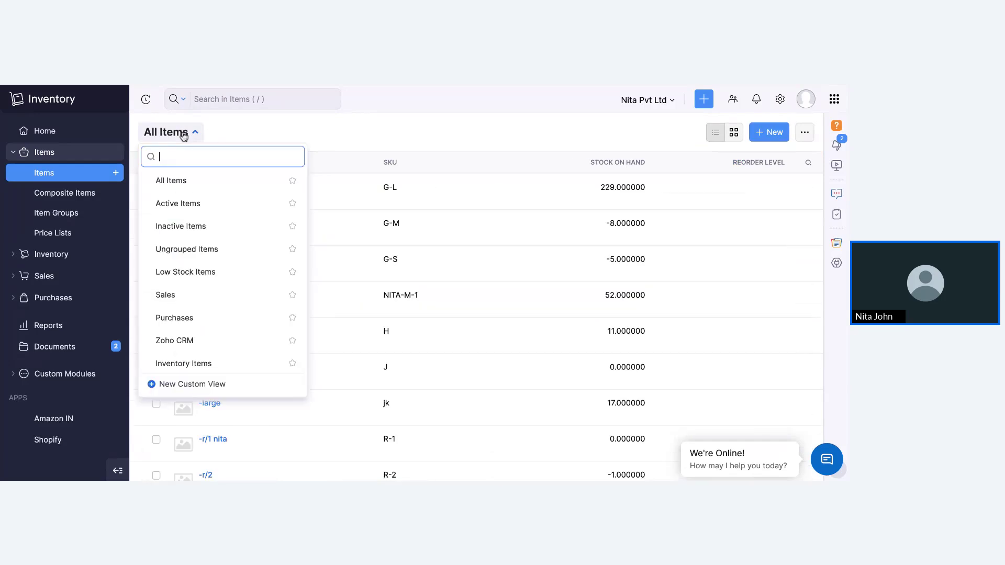
scroll(213, 275, down, 5)
click(215, 277)
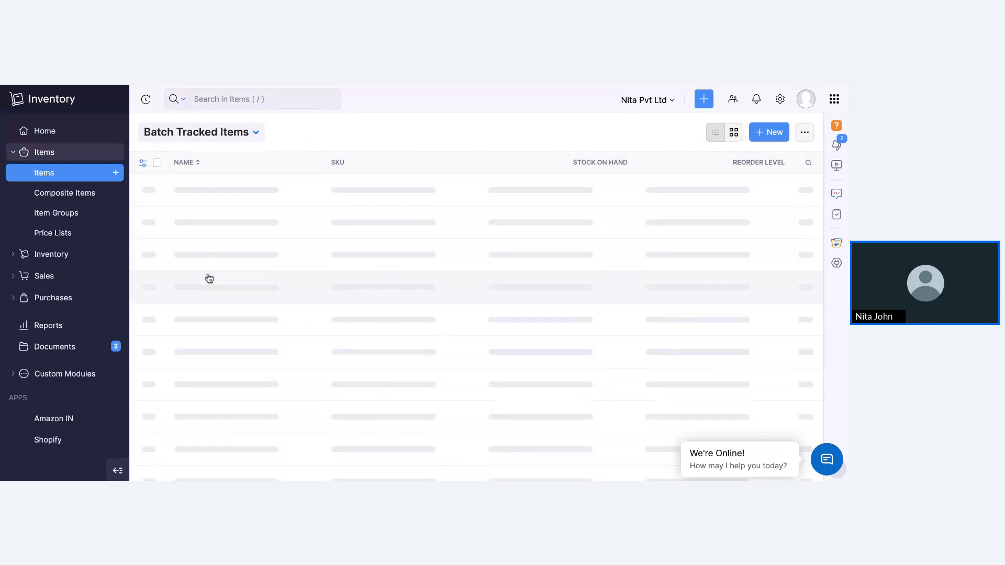
- Switch the items list to the Marketplace Items view and open the second listed item
click(218, 133)
scroll(221, 299, down, 5)
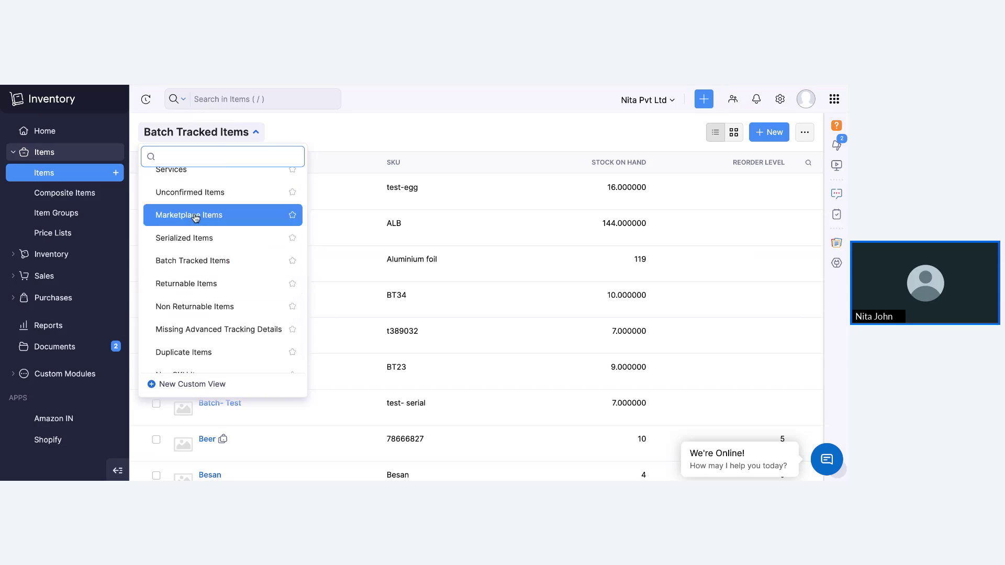
click(218, 215)
click(473, 226)
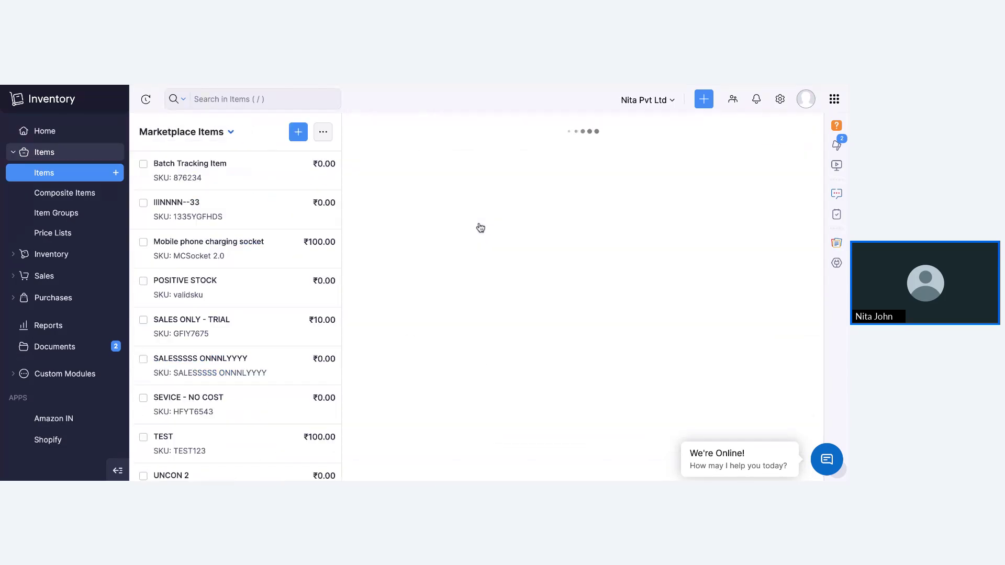
- Review the opened marketplace item's associated sales channels and close the item
scroll(490, 366, down, 4)
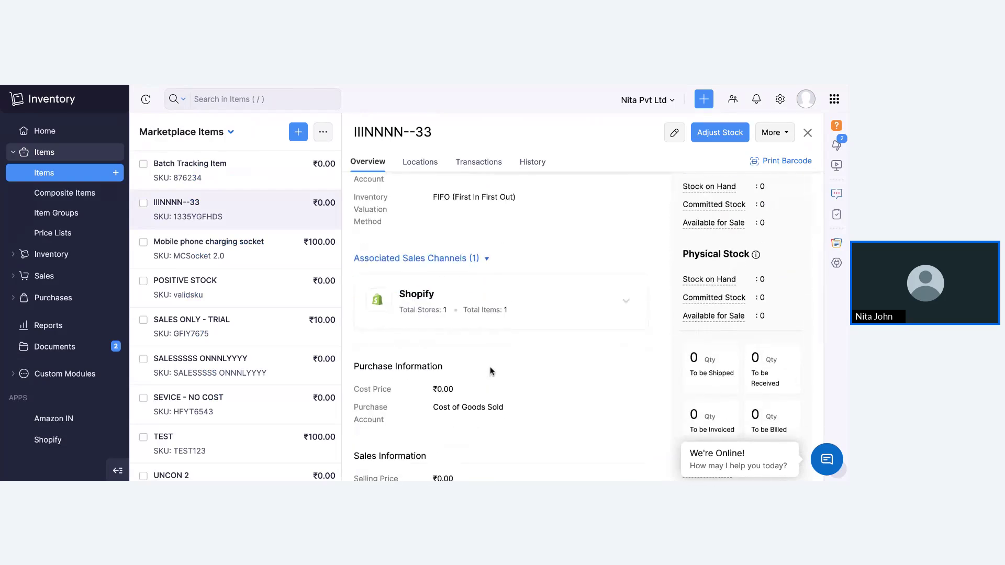
click(807, 133)
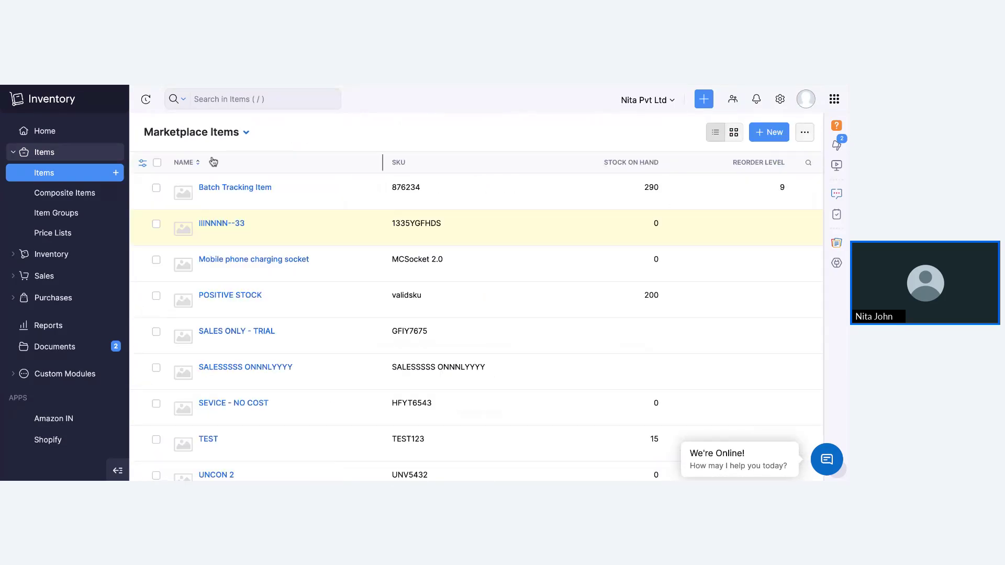
- Review the advanced search fields for items, including the additional fields, and close the search form without running a search
click(183, 99)
click(236, 328)
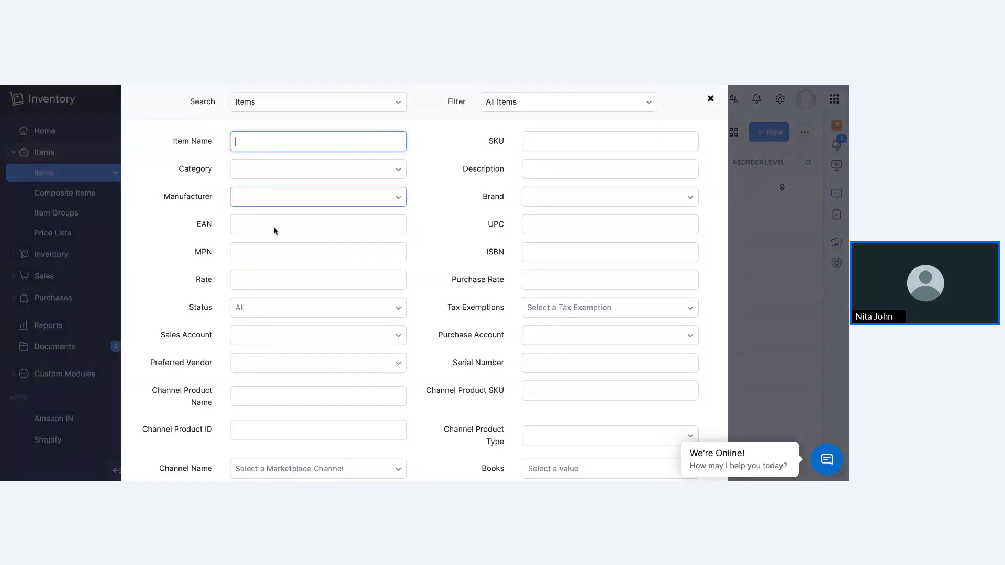
scroll(313, 397, down, 5)
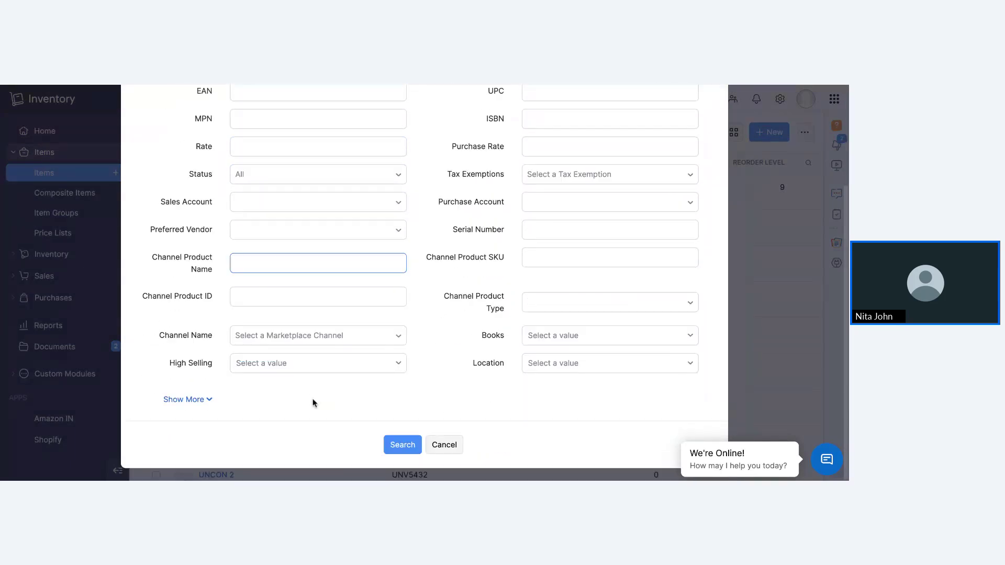
click(205, 400)
scroll(366, 303, up, 5)
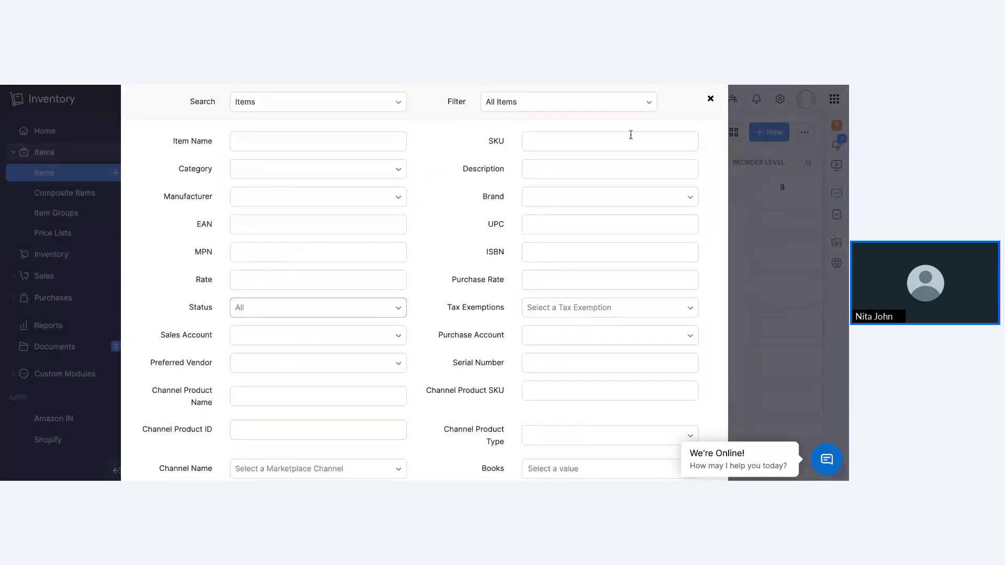
click(710, 99)
- Visit the home dashboard, return to the items list, and switch it to the All Items view
click(46, 132)
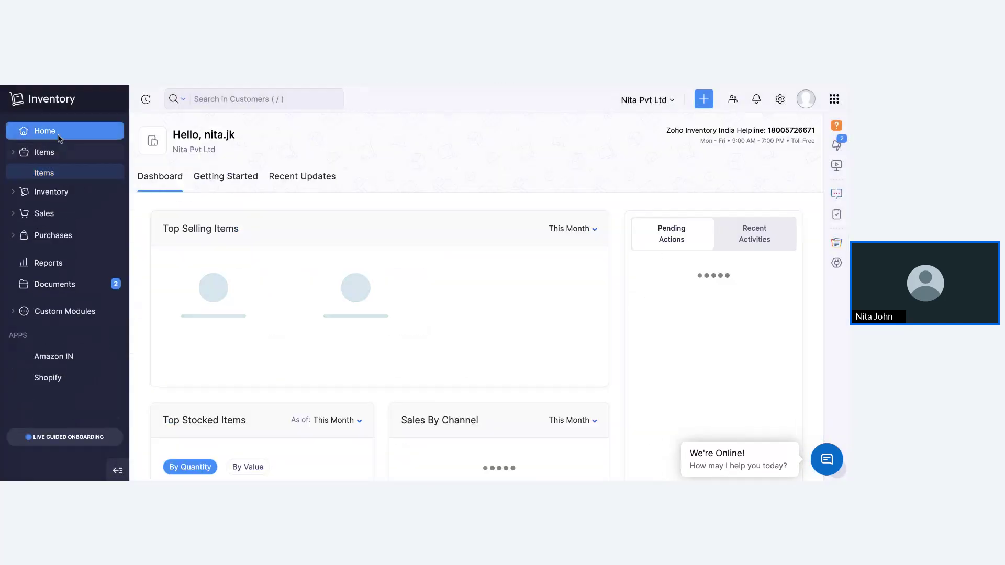
click(61, 172)
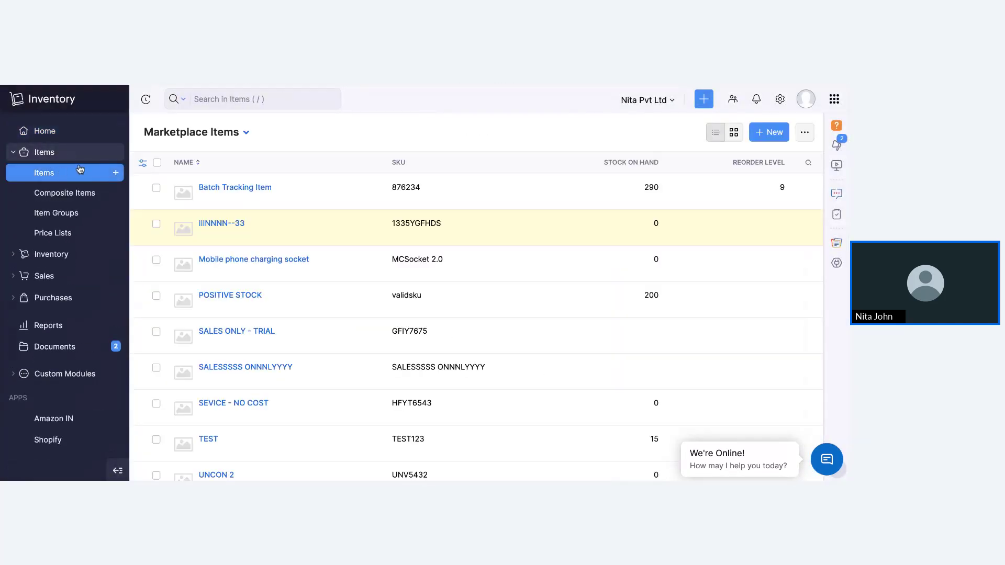
click(209, 134)
click(205, 182)
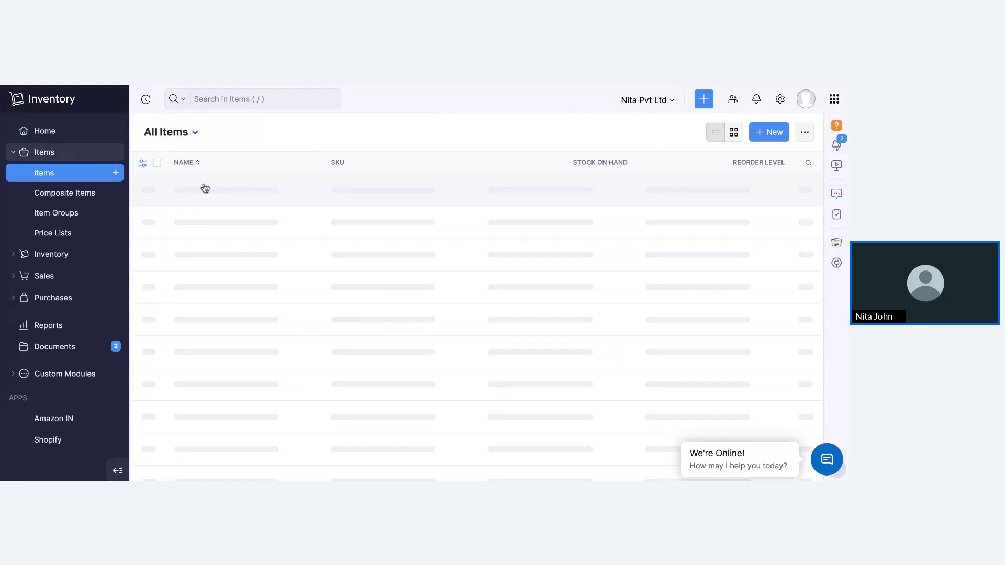
- View the composite items list, revisit the regular items list, and return to the composite items
click(46, 193)
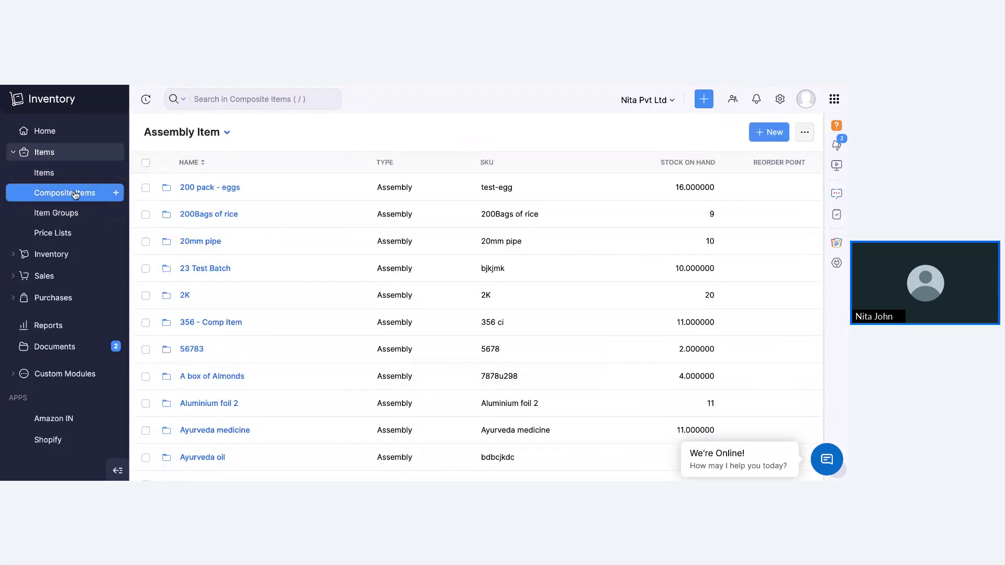
click(61, 173)
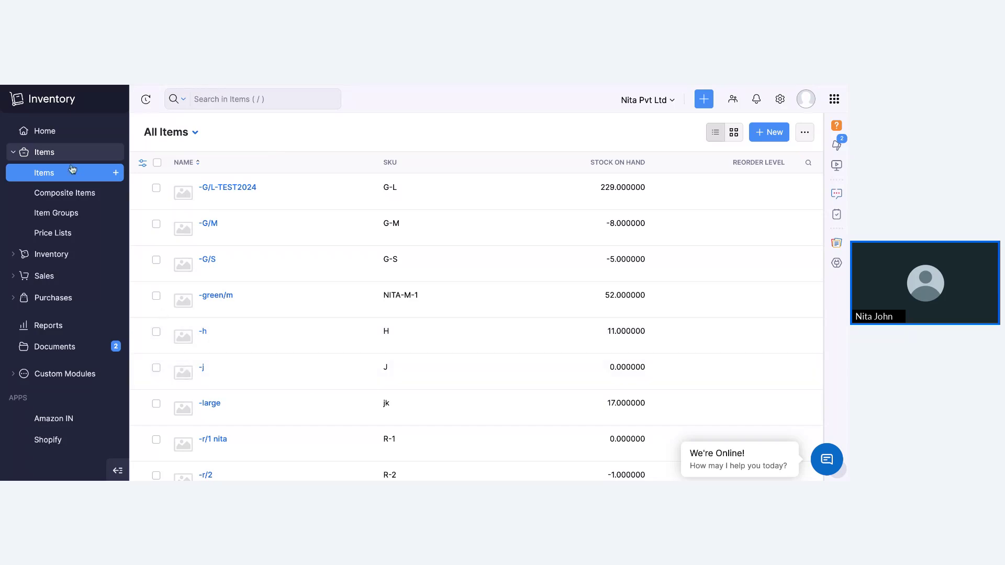
click(55, 202)
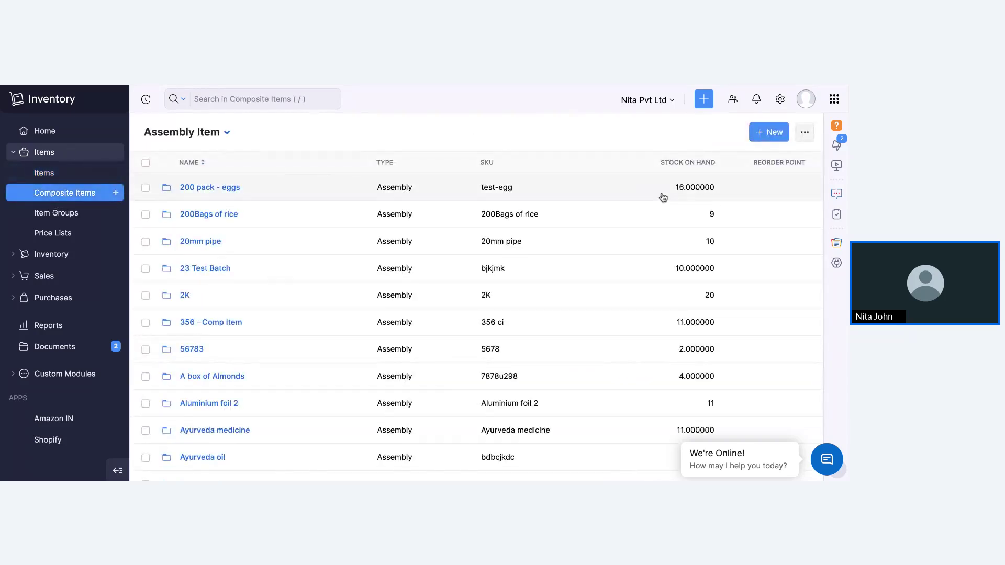
- Start a new assembly-type composite item with Perfume Test FP as both name and SKU, and set its unit to Nos
click(769, 135)
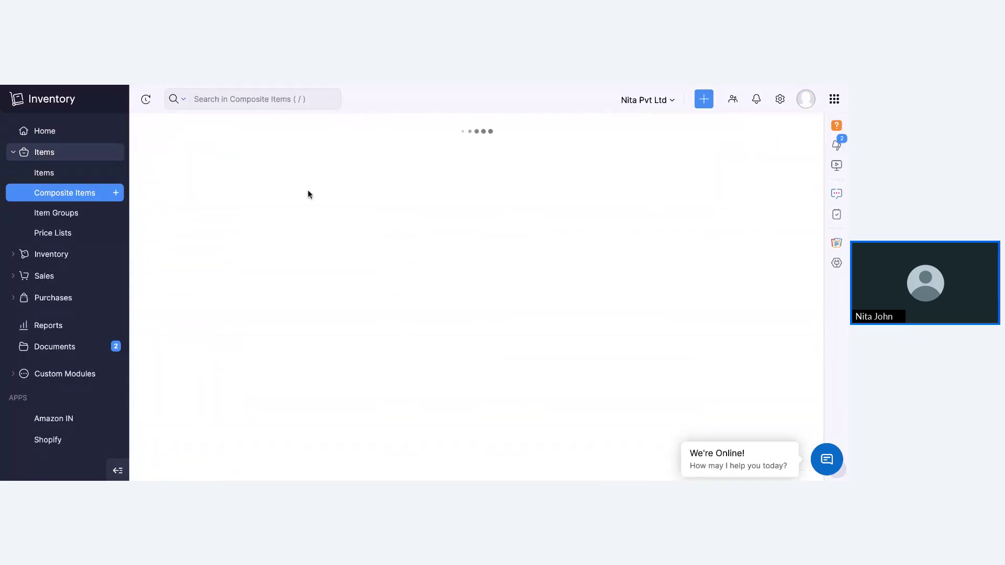
click(242, 179)
text(Perfume)
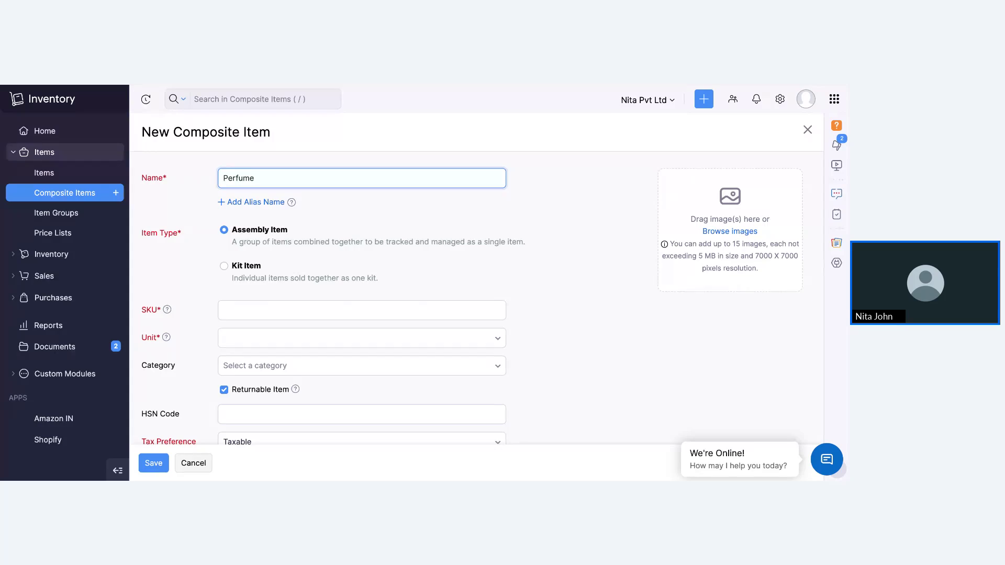
text( Test FP)
click(257, 318)
text(Perfume Test FP)
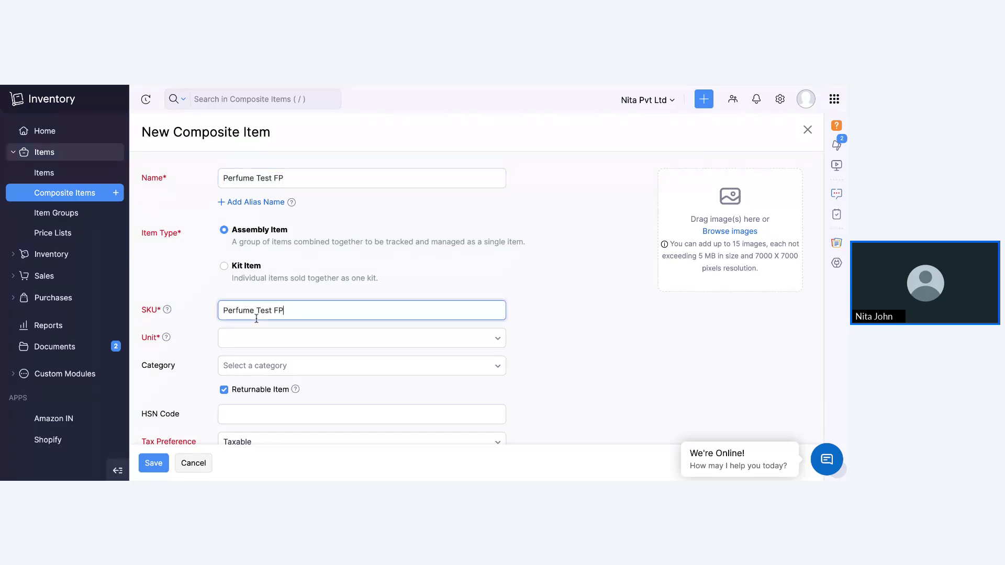
click(253, 341)
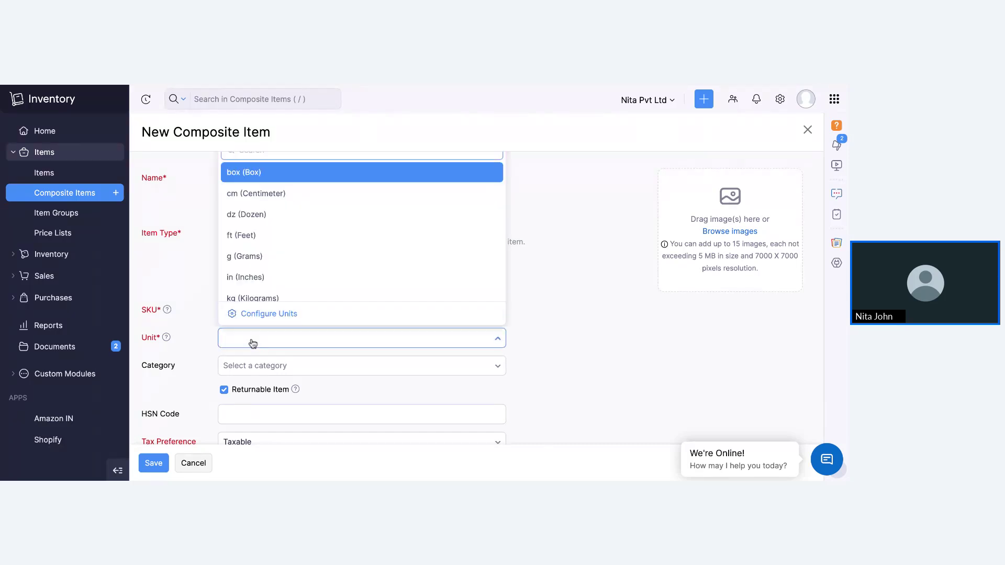
text(no)
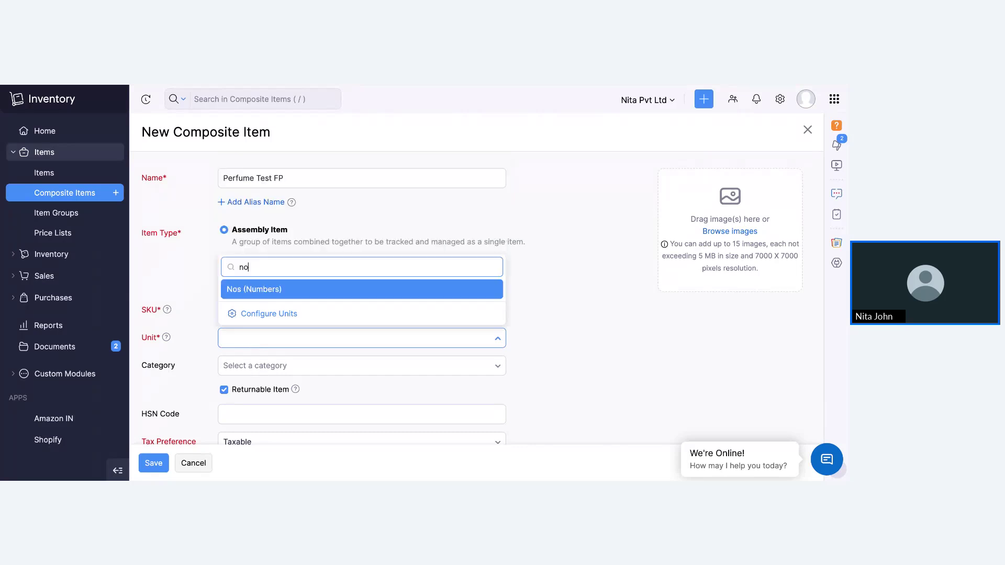
click(273, 293)
- Associate the items -G/L-TEST2024, -G/M and -green/m with the composite item, keeping a quantity of 1 each
scroll(283, 345, down, 5)
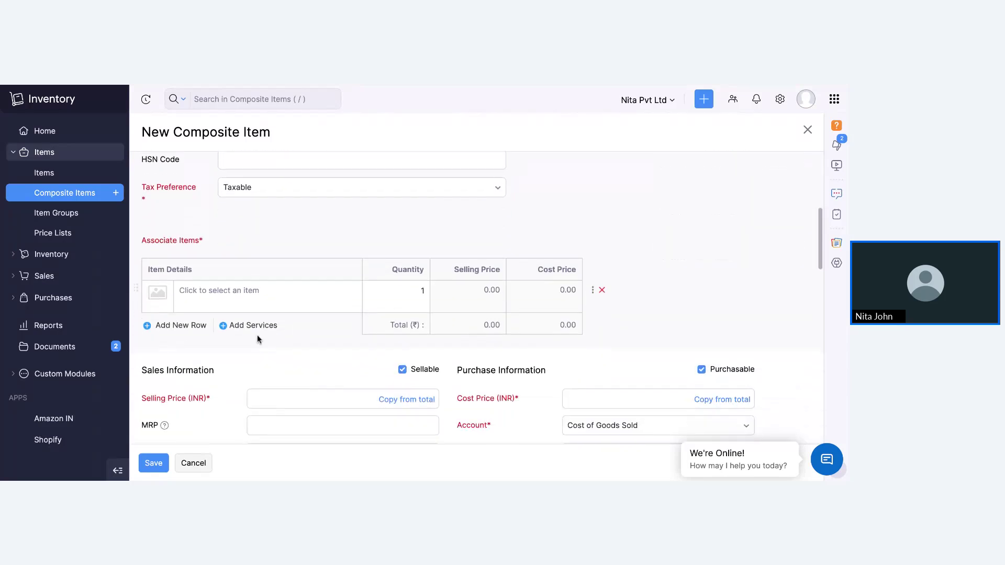
click(247, 296)
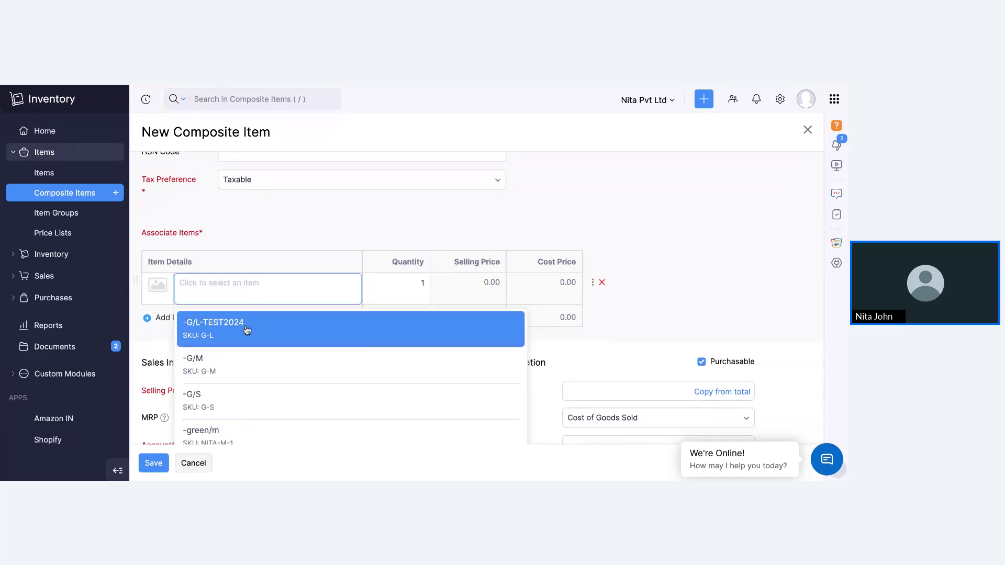
click(247, 325)
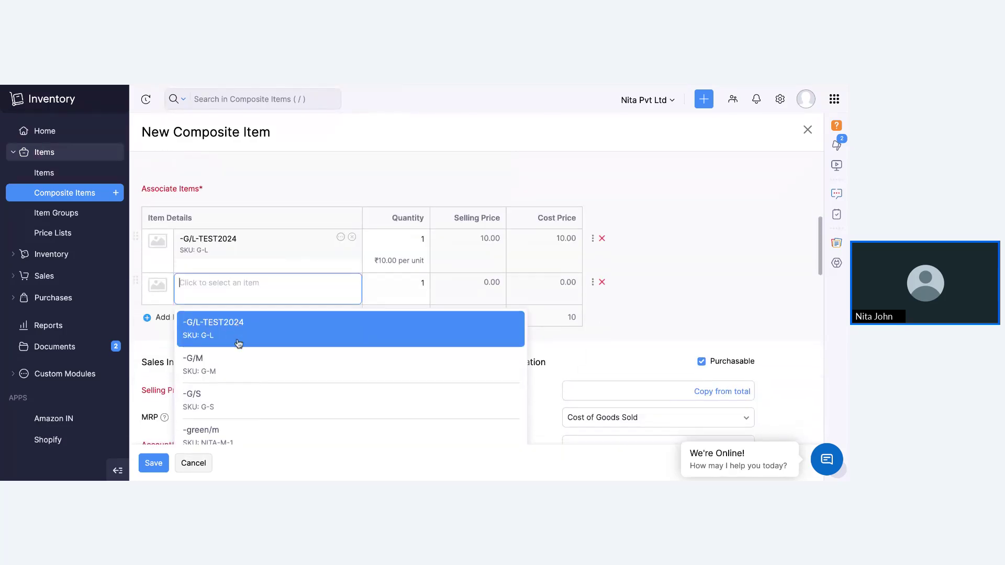
click(242, 366)
scroll(252, 341, down, 1)
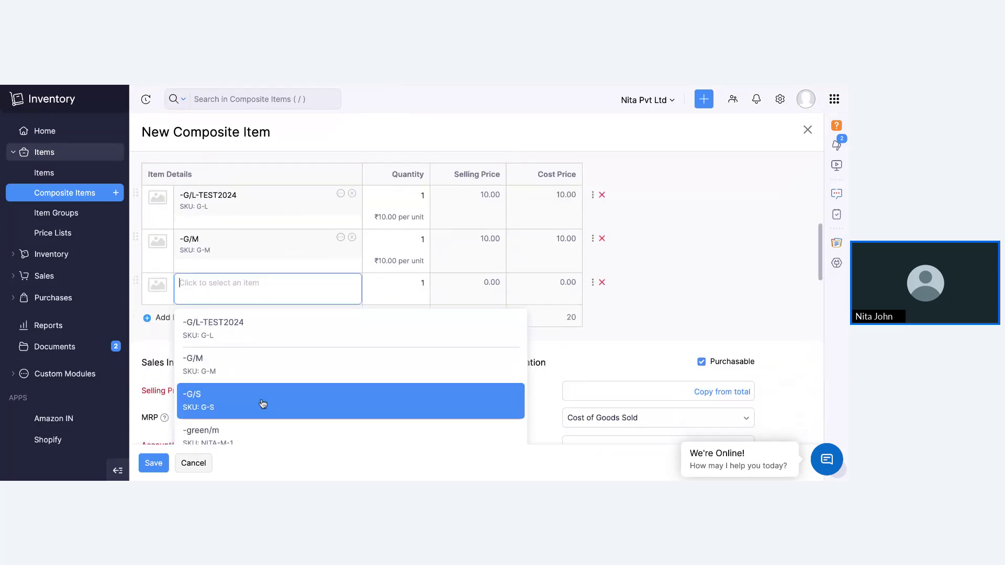
click(270, 429)
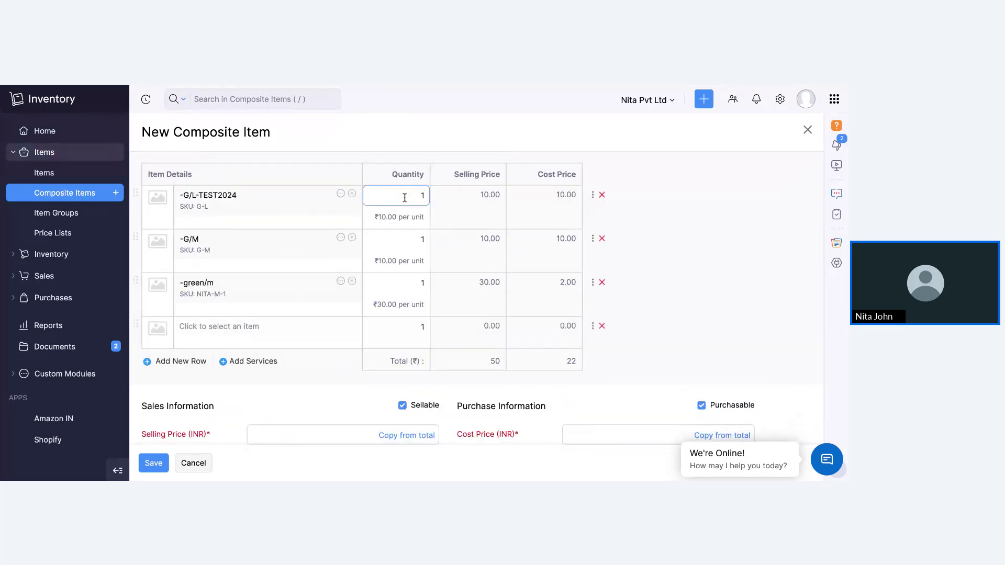
- Copy the composite item's selling price and cost price from the associated items' totals
scroll(369, 373, down, 3)
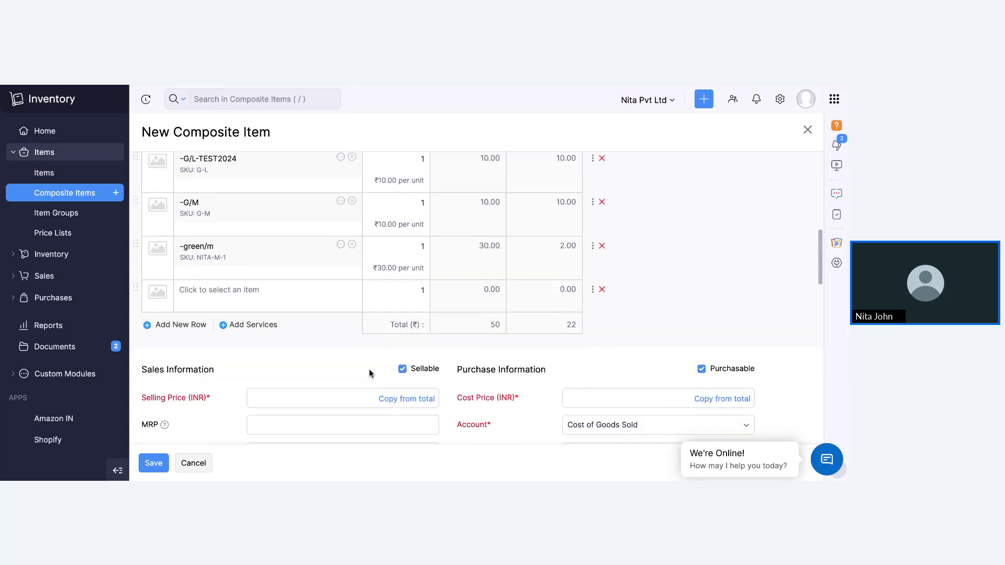
click(384, 298)
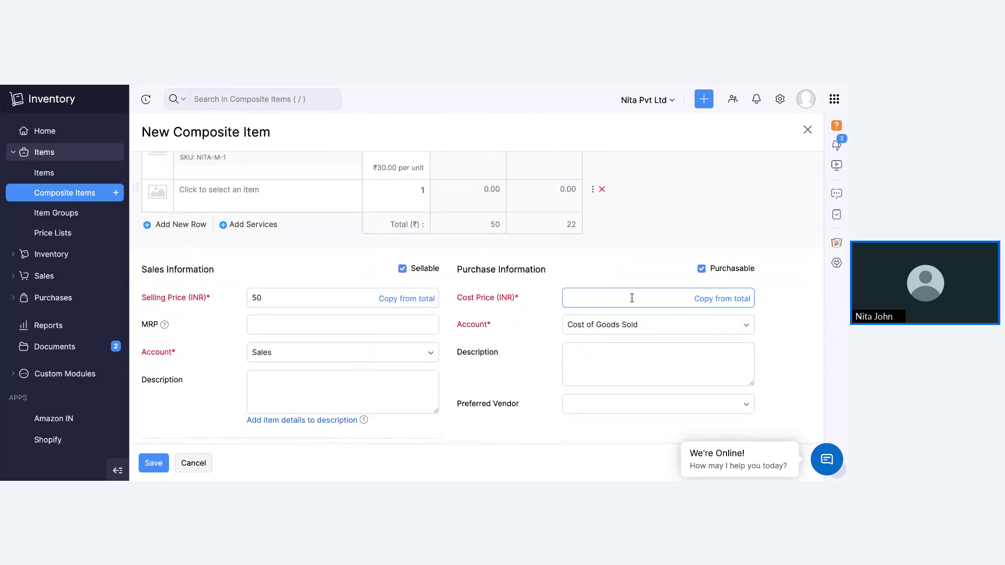
click(707, 301)
- Set the inventory account to Finished Goods and the valuation method to FIFO (First In First Out), and save the composite item
scroll(440, 371, down, 1)
scroll(439, 371, down, 10)
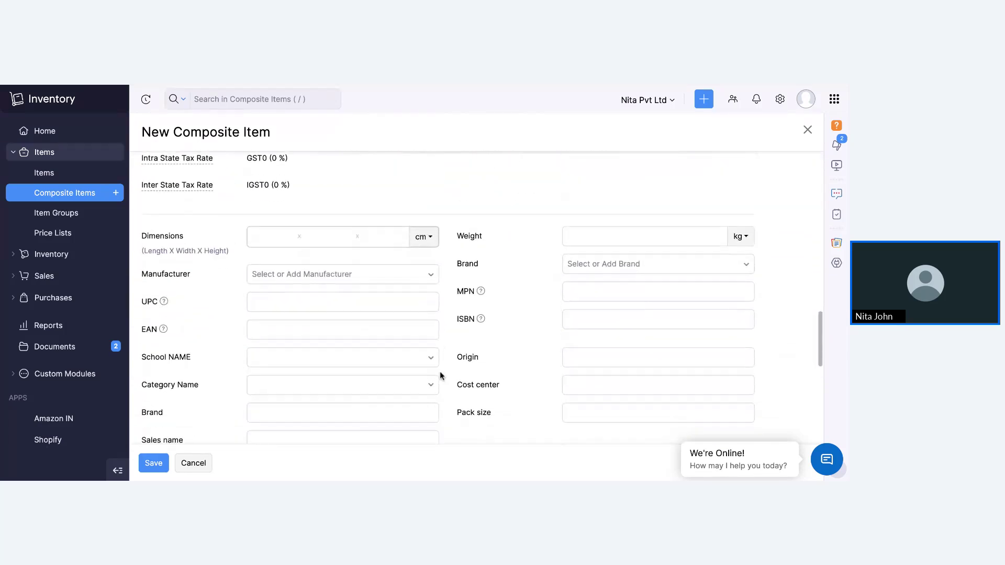
click(351, 256)
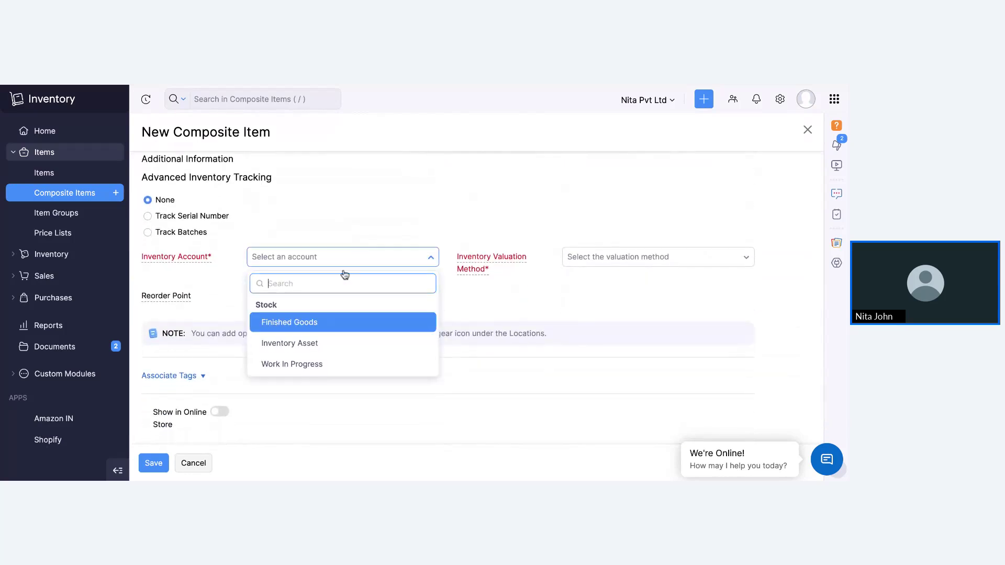
click(325, 323)
click(621, 256)
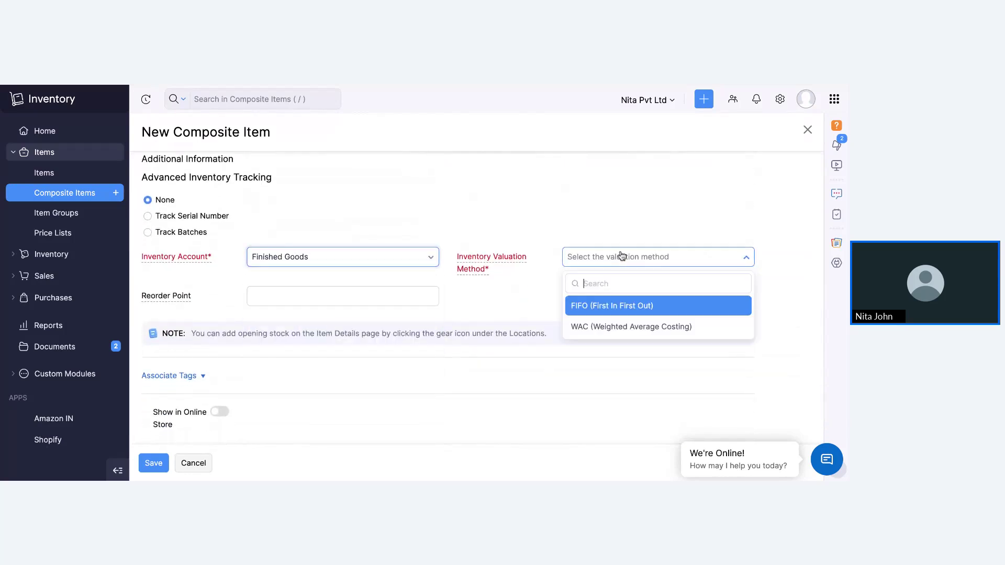
click(607, 309)
click(150, 463)
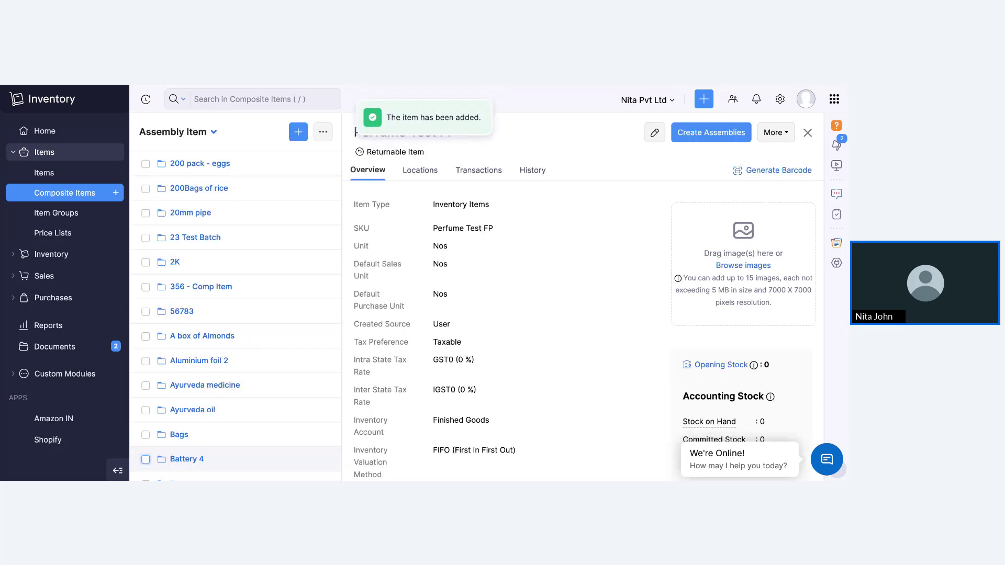
- Review Perfume Test FP's overview, including the stock and quantities of its associated items
drag(457, 133, 356, 134)
scroll(466, 391, down, 10)
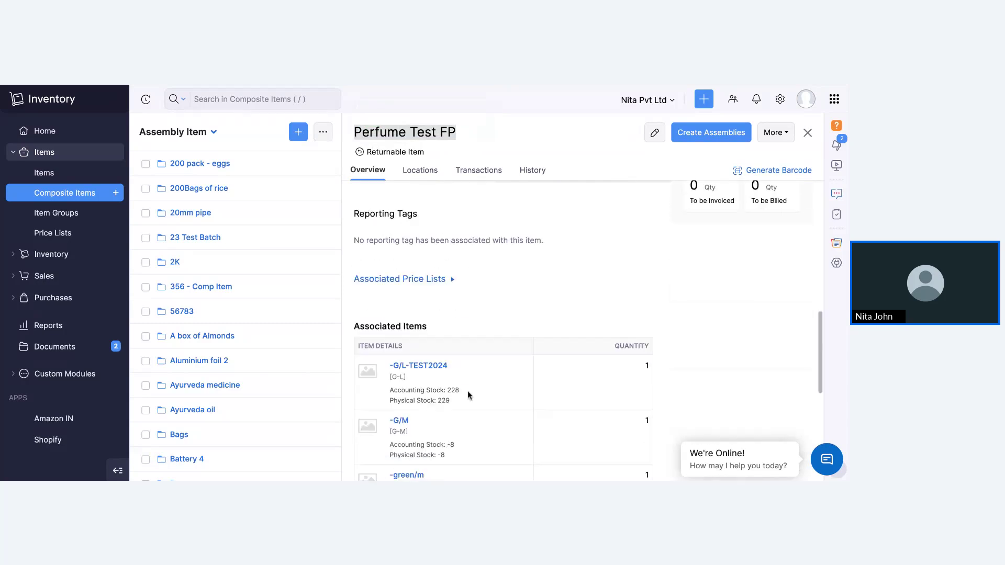
scroll(467, 397, down, 3)
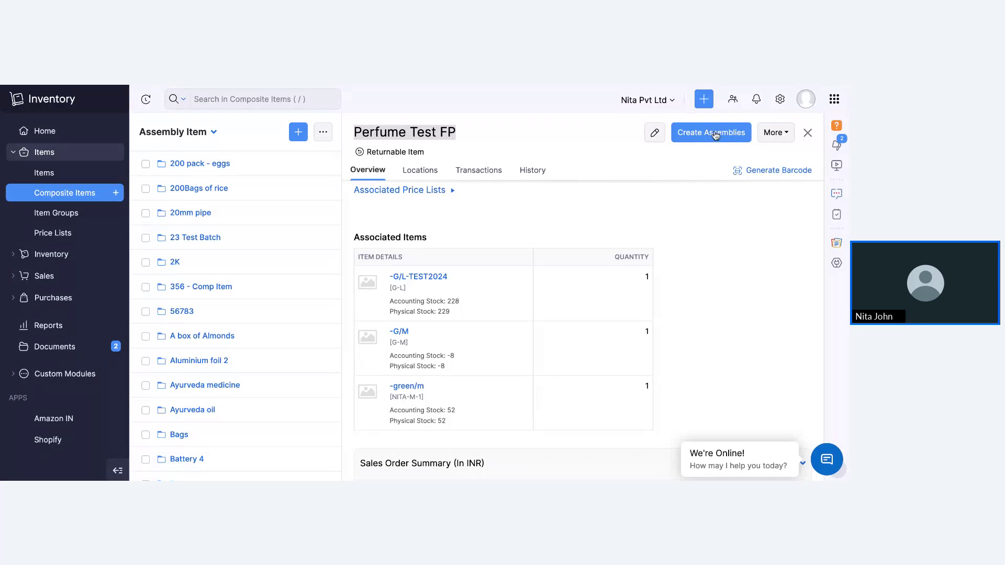
scroll(712, 136, up, 10)
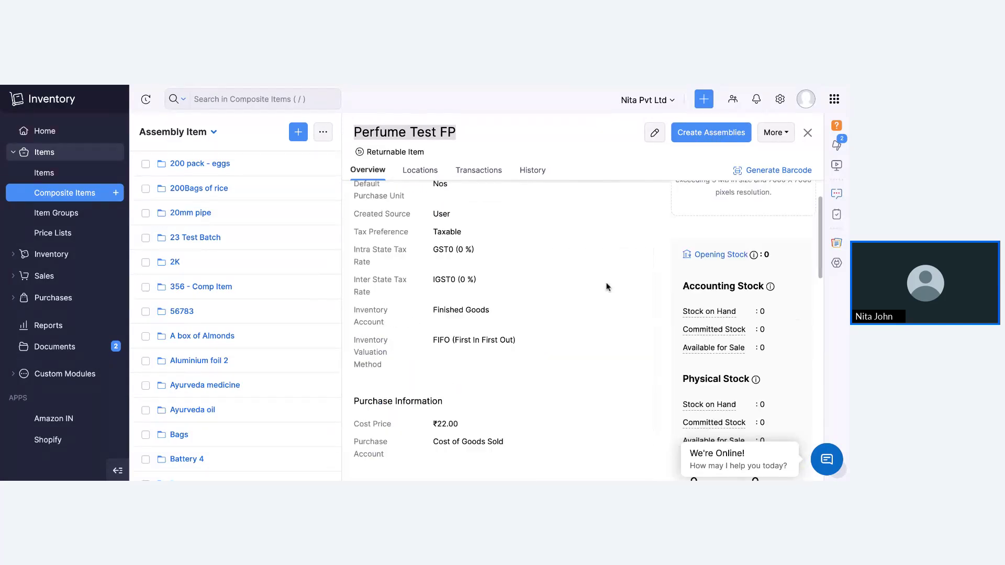
- Start a new assembly for Perfume Test FP and set its location to Head Office
click(707, 135)
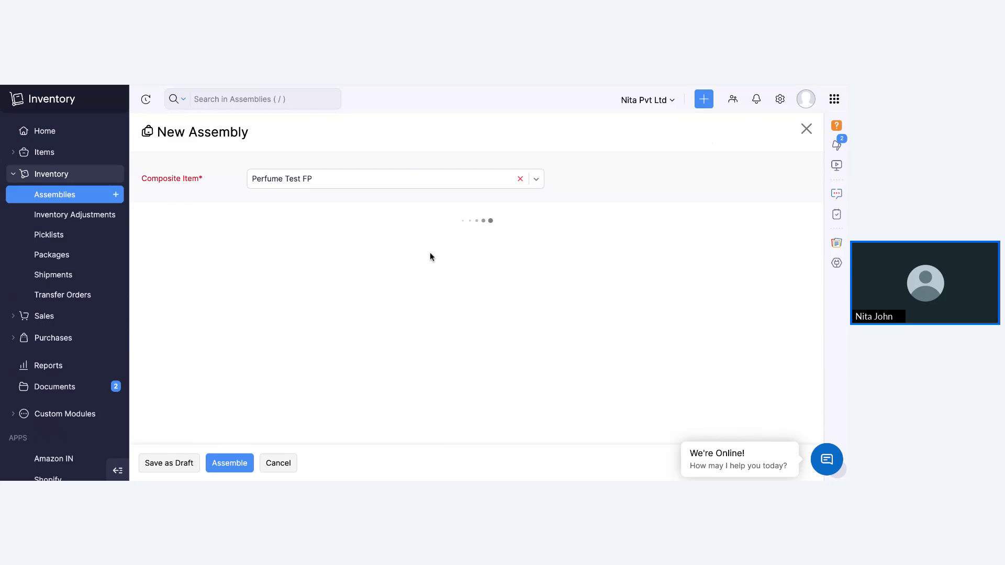
scroll(310, 238, down, 3)
click(311, 237)
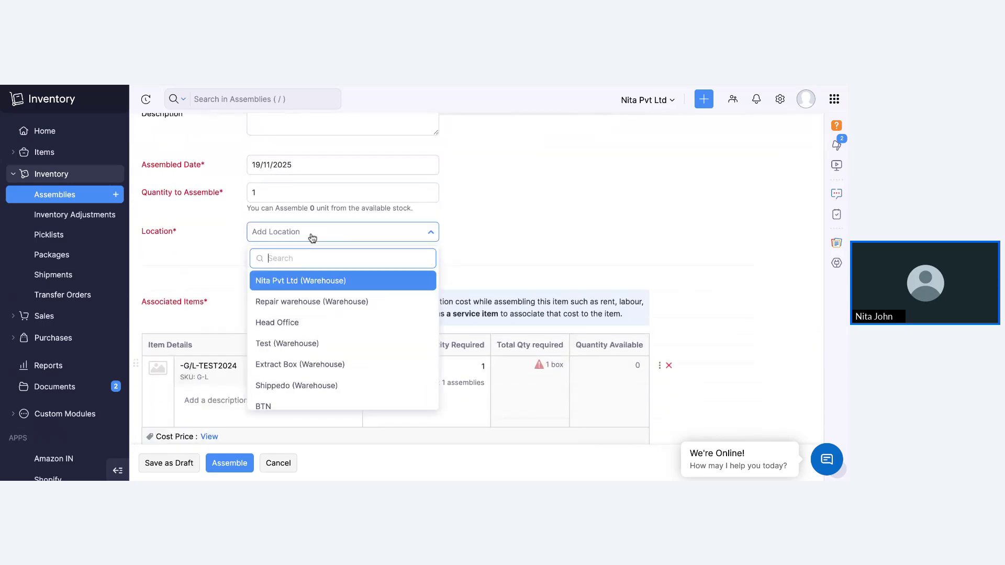
text(hea)
click(303, 280)
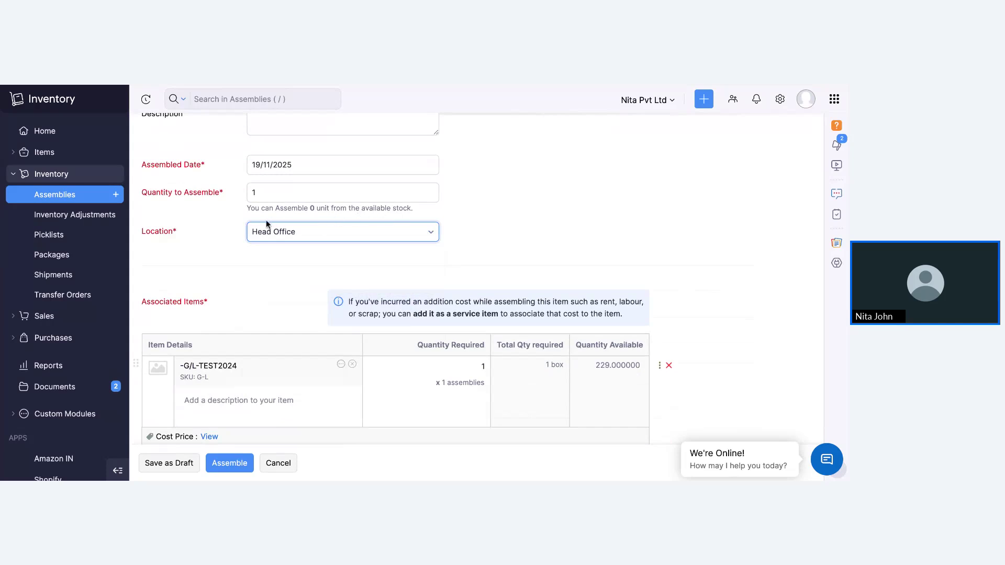
- Examine the quantity to assemble and the required and available quantities of each associated item in the new assembly
click(270, 191)
click(425, 363)
scroll(425, 362, down, 2)
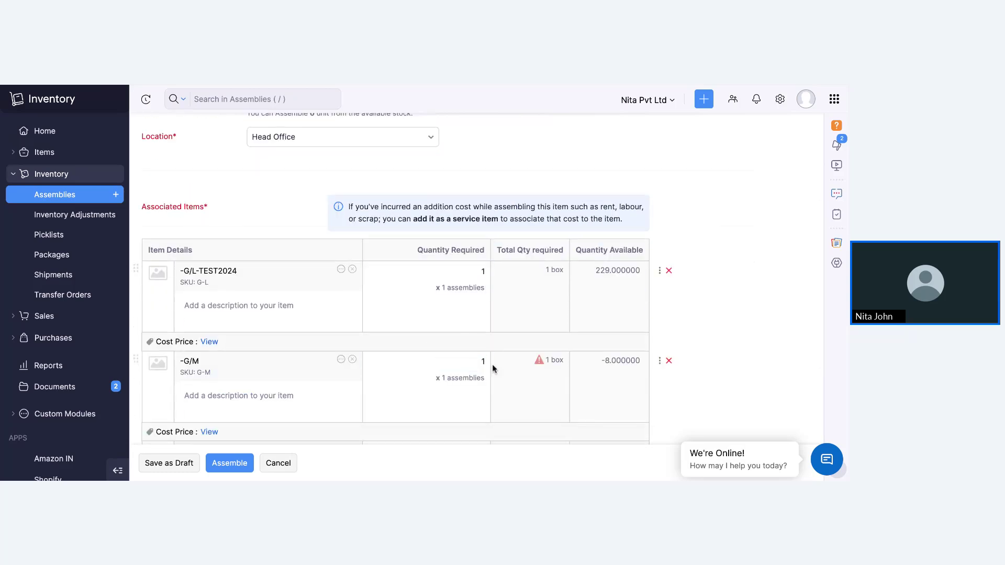
scroll(492, 372, down, 3)
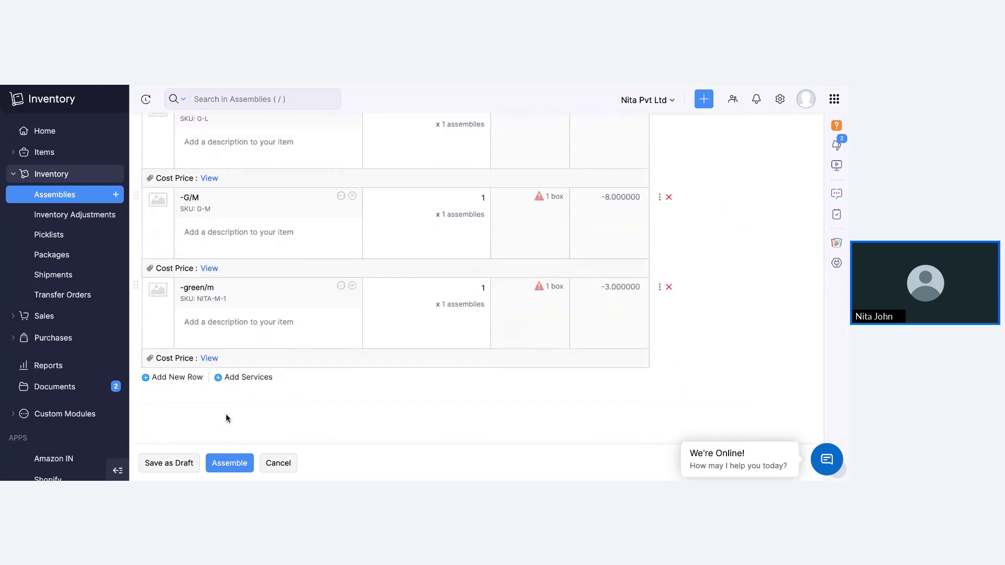
- Complete the assembly of Perfume Test FP and check the composite item's stock and that of its associated items
click(234, 455)
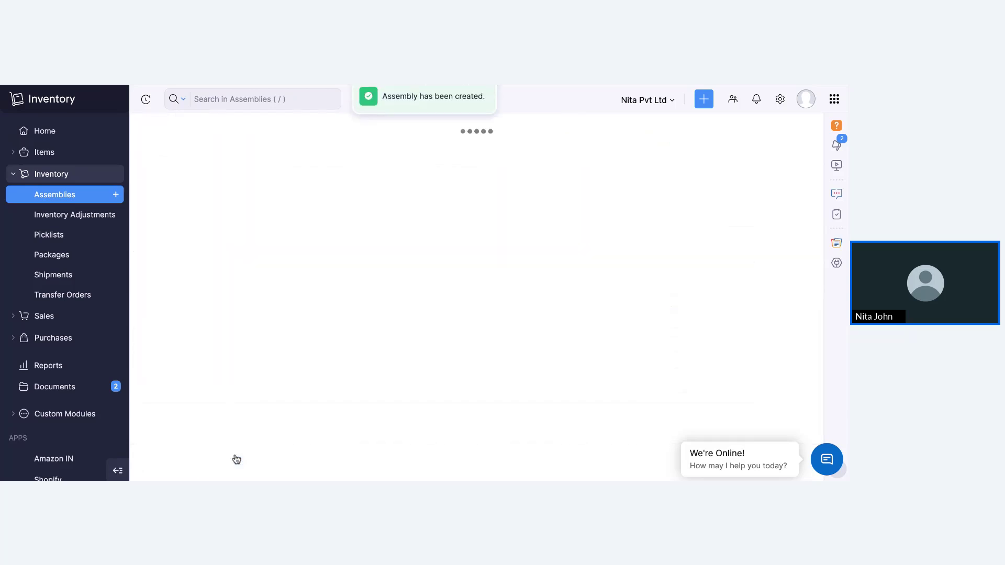
click(510, 320)
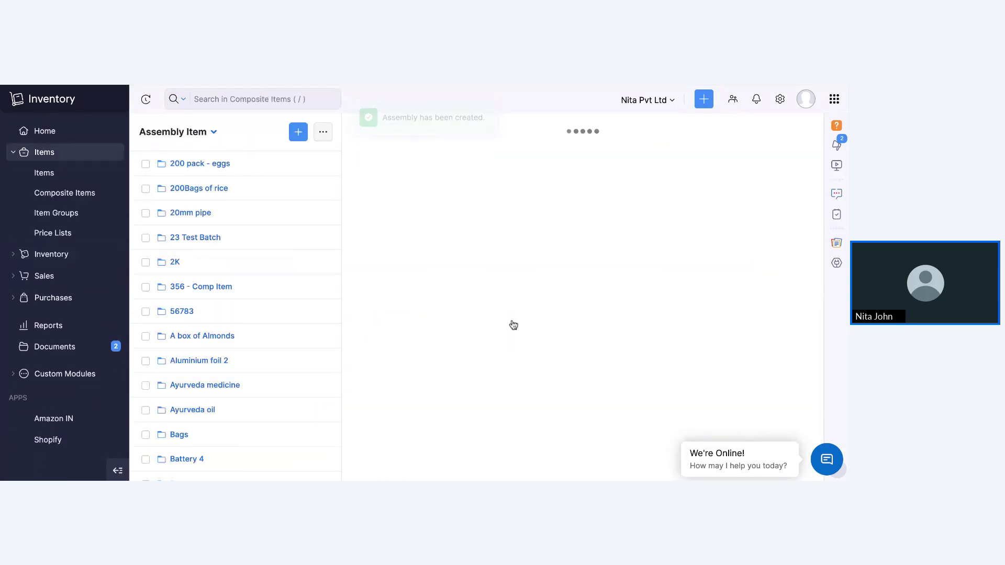
scroll(730, 397, down, 4)
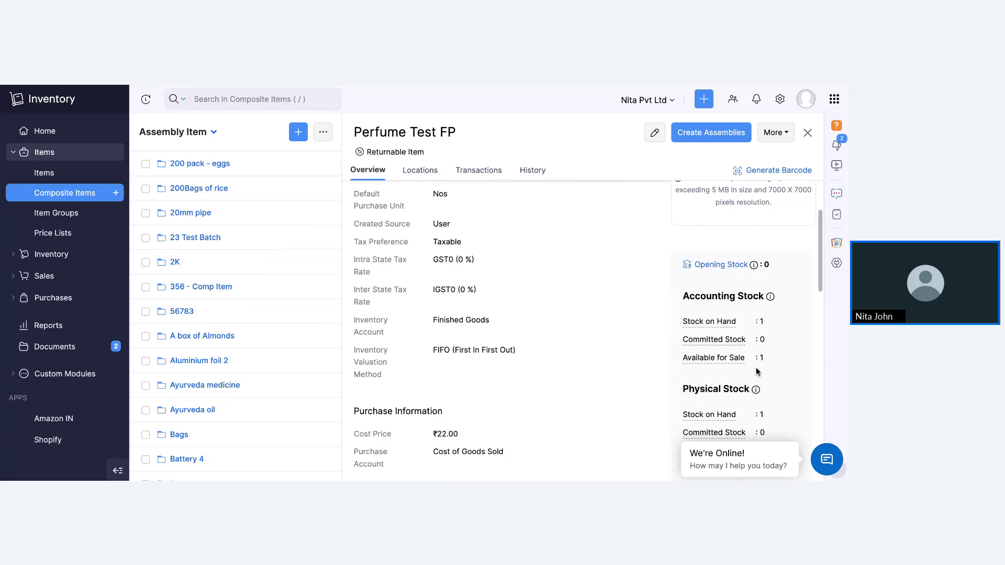
scroll(542, 416, down, 5)
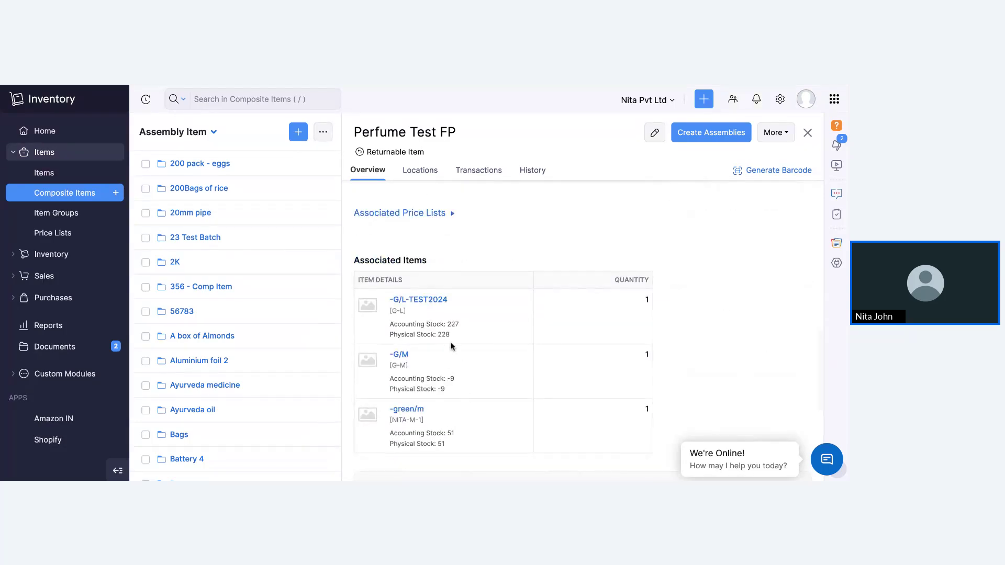
scroll(553, 267, up, 9)
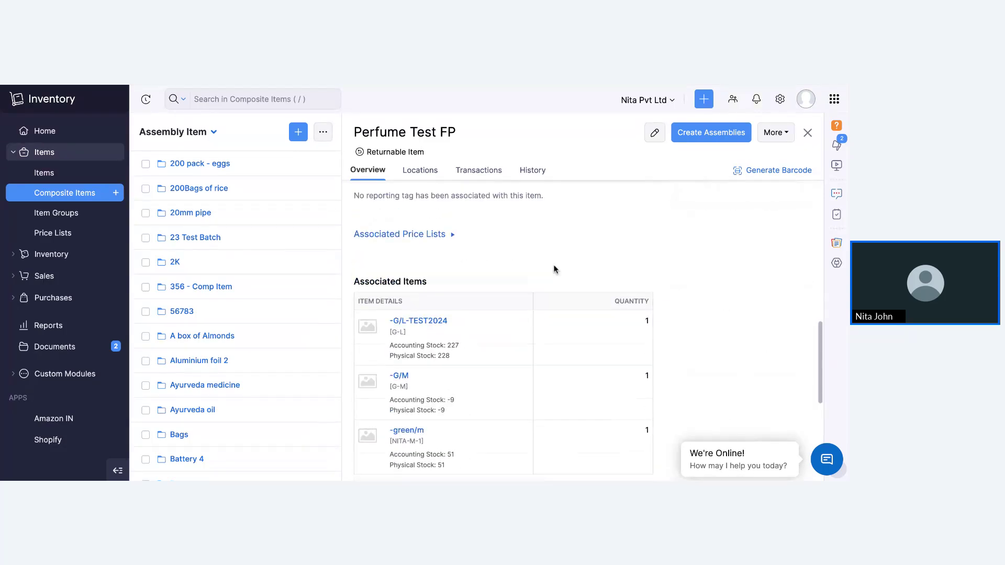
scroll(554, 266, up, 2)
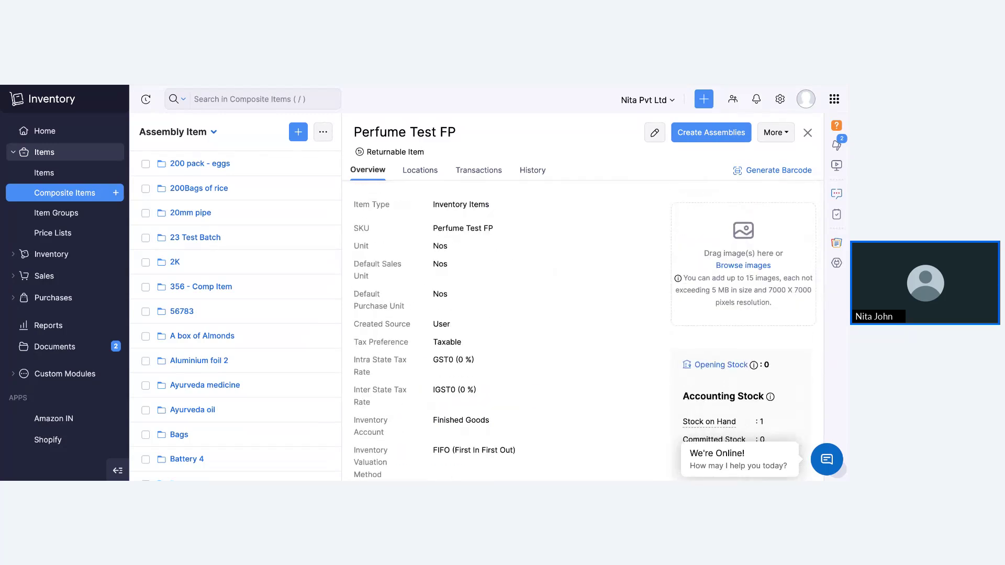
scroll(759, 375, down, 2)
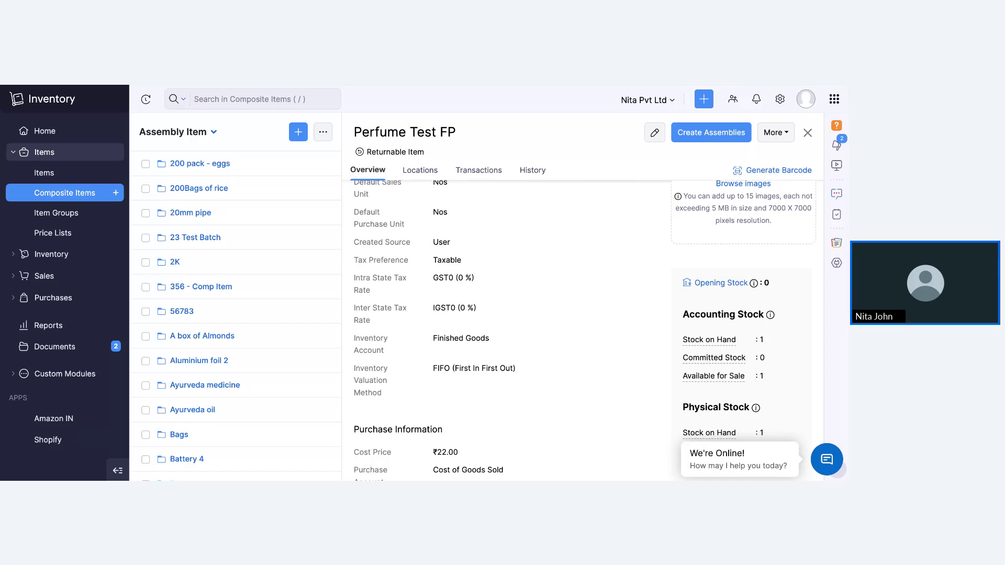
- Close the Perfume Test FP details and look at the import options for composite items
click(807, 133)
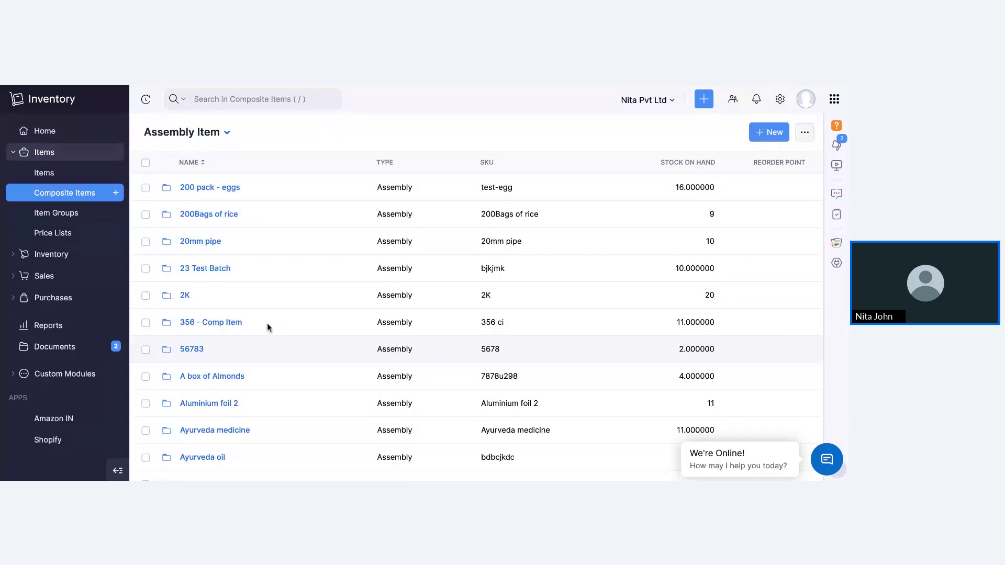
click(804, 136)
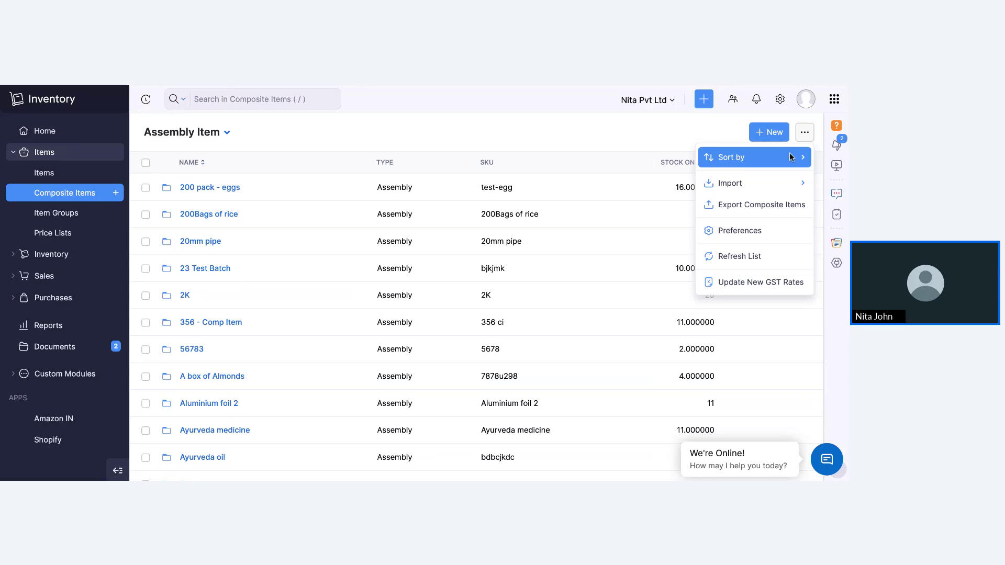
mouse_move(743, 183)
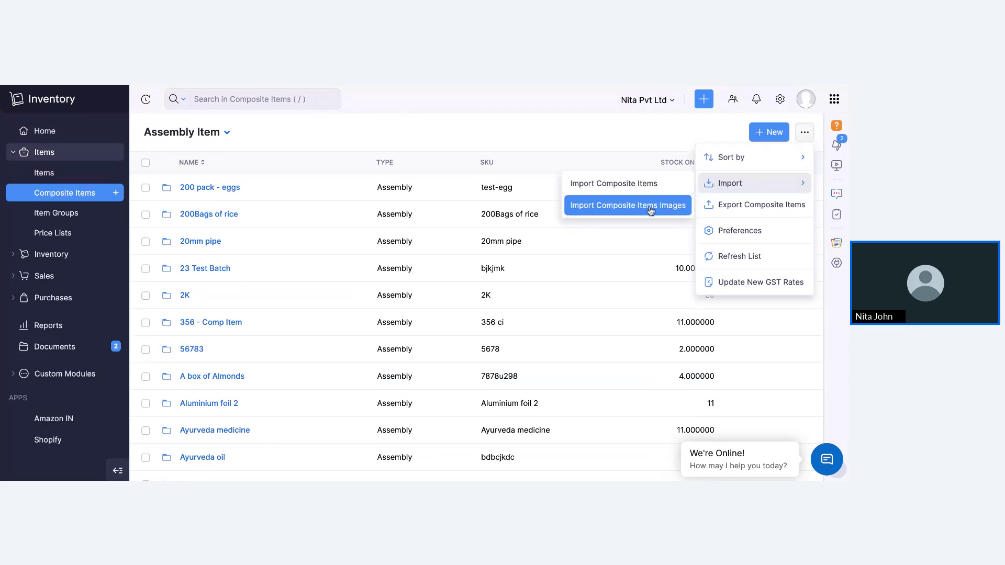
- Start a new item group and name it Tshirt
click(62, 215)
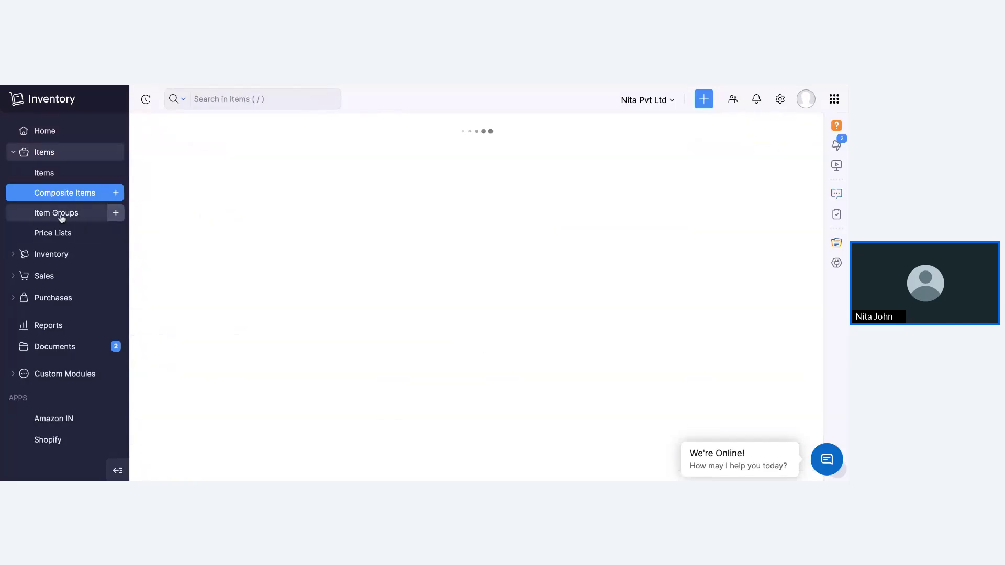
click(116, 213)
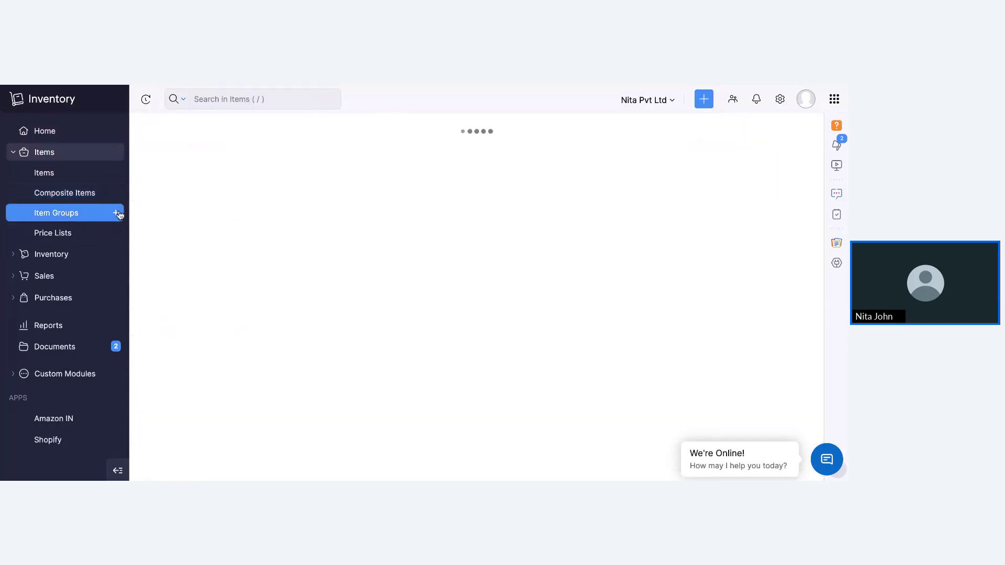
scroll(338, 216, up, 3)
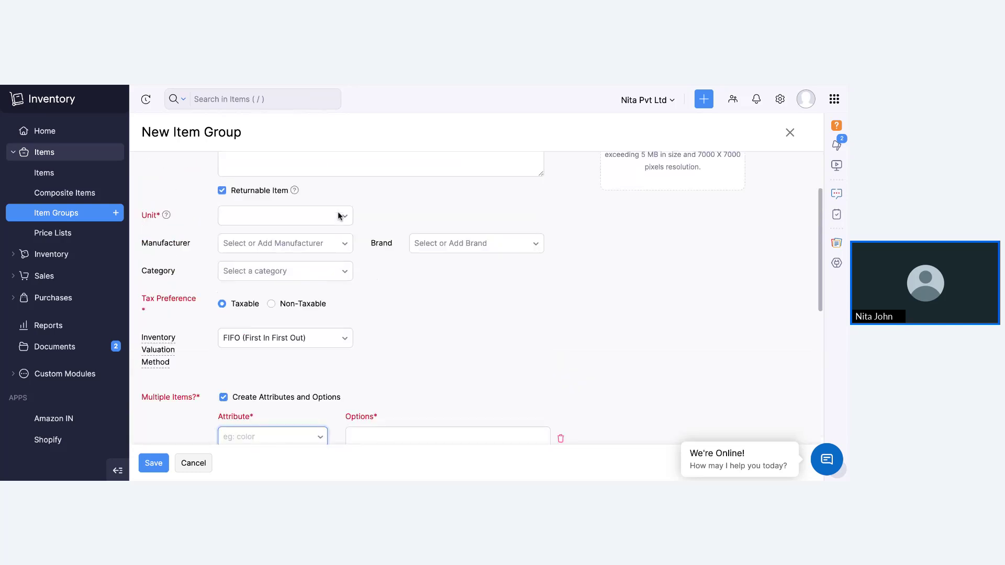
scroll(314, 209, up, 2)
click(286, 204)
text(Tshirt)
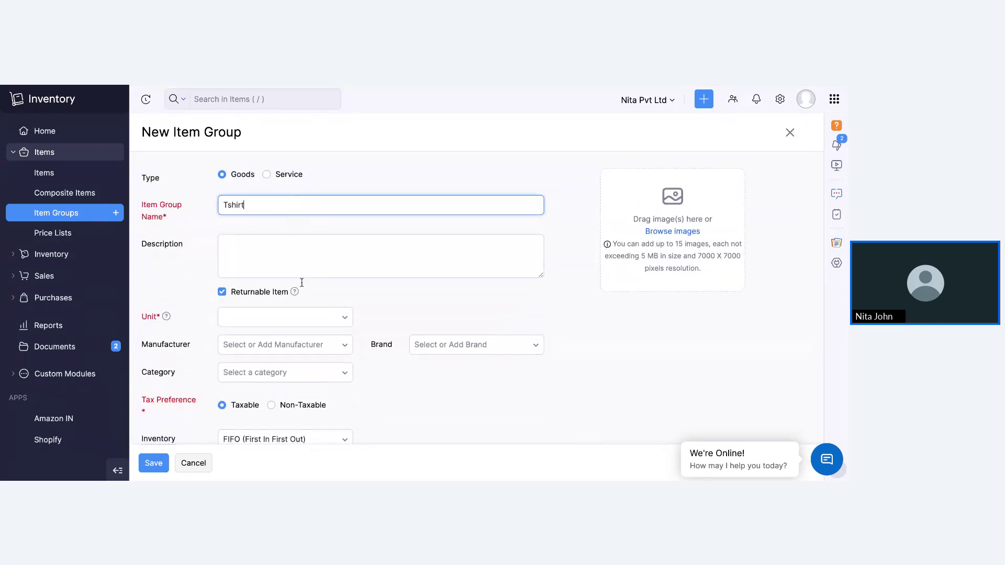
- Go to the attributes and options of the Tshirt item group
scroll(302, 283, down, 2)
scroll(302, 283, down, 3)
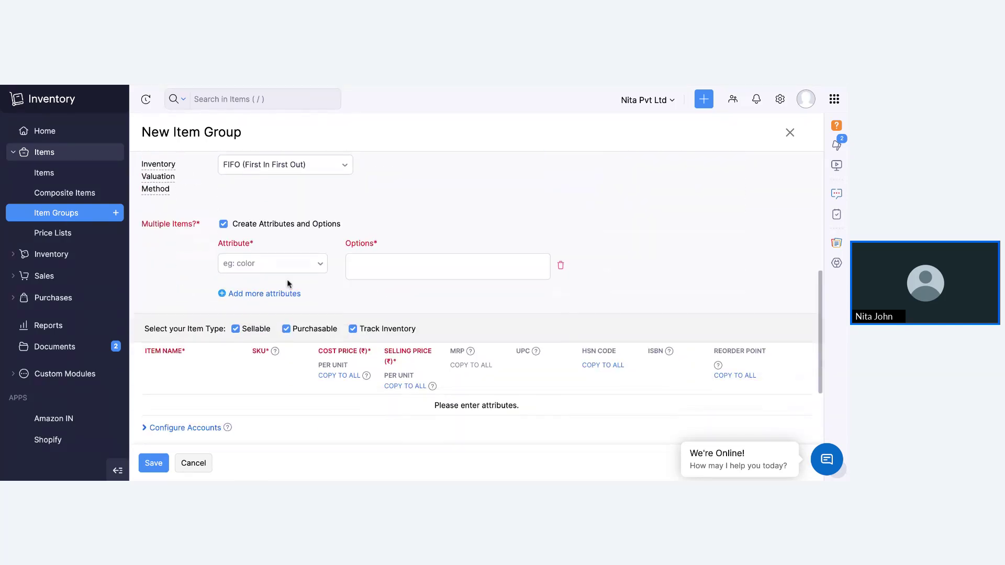
- Add color and size as the two attributes of the new Tshirt item group
click(267, 263)
click(251, 290)
click(251, 292)
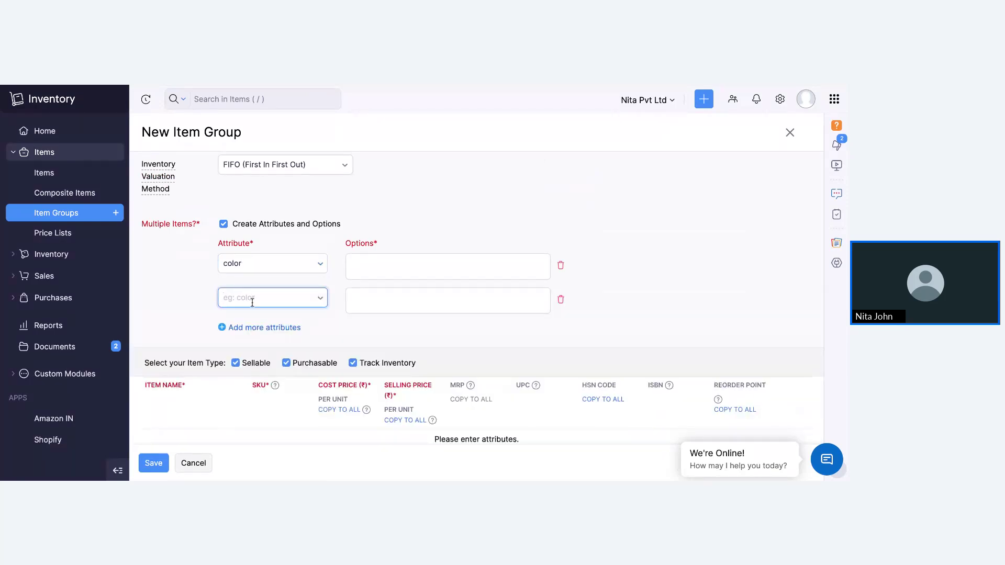
click(251, 298)
text(siz)
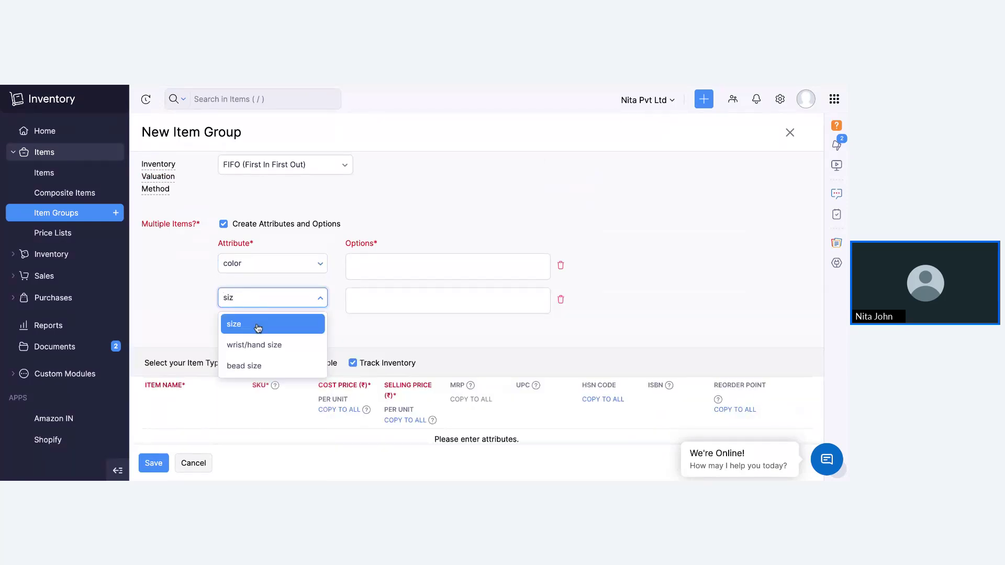
click(234, 324)
- Enter red and black as the options for the color attribute
click(375, 263)
text(red)
key(Return)
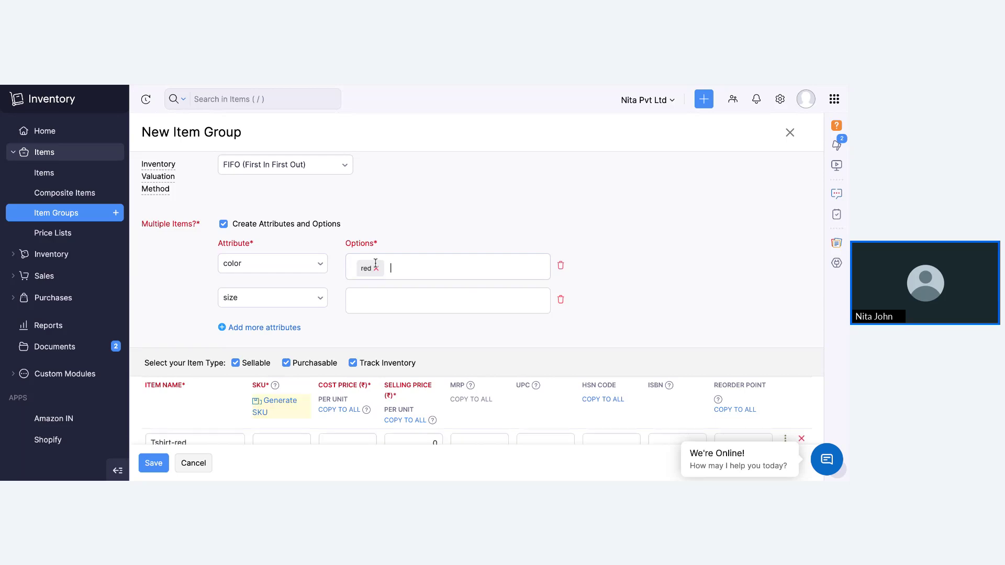
text(black)
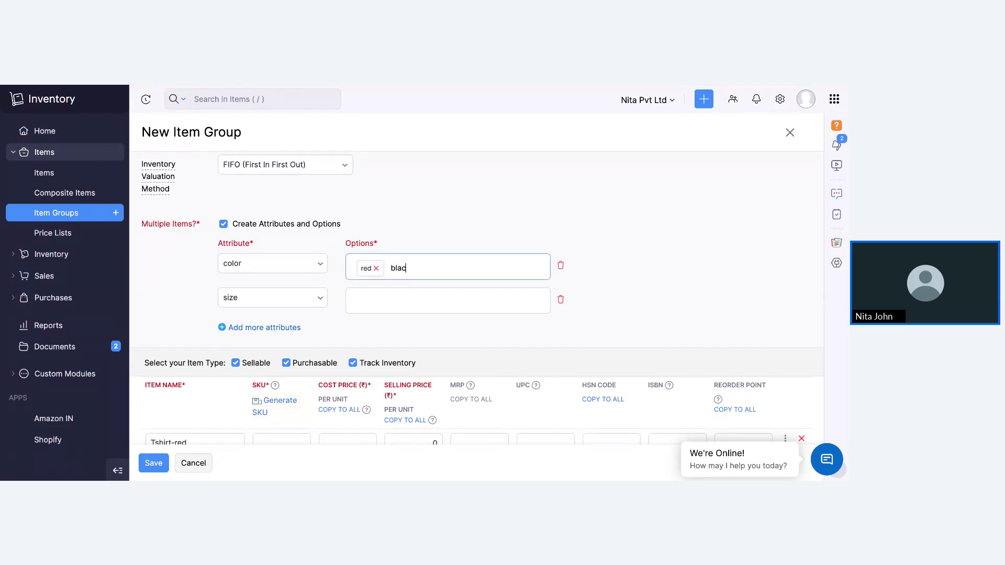
key(Return)
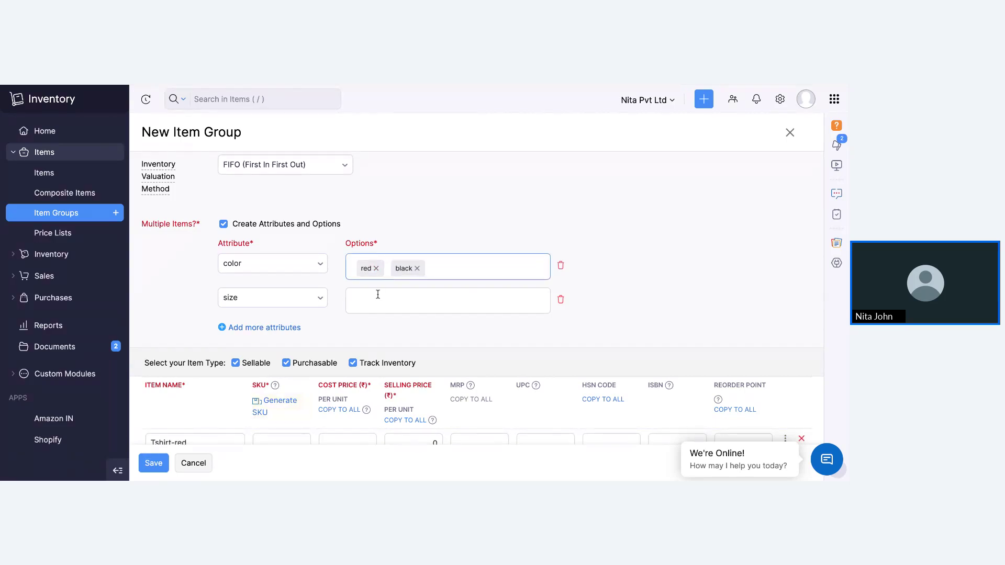
- Enter s and m as the options for the size attribute
text(s)
key(Return)
text(m)
key(Return)
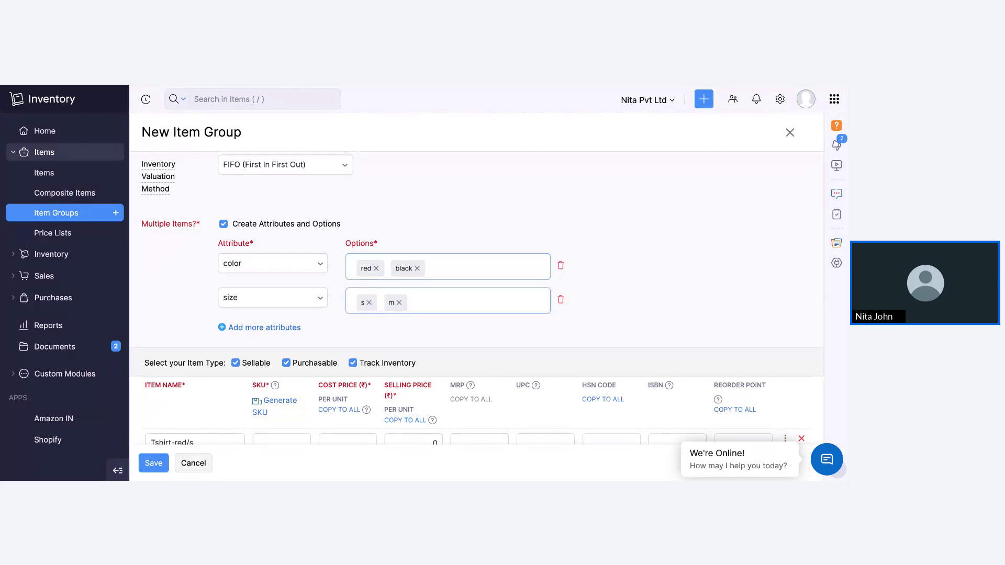
- Generate SKUs for all Tshirt variants from the item group name, color and size
scroll(261, 301, up, 6)
click(247, 202)
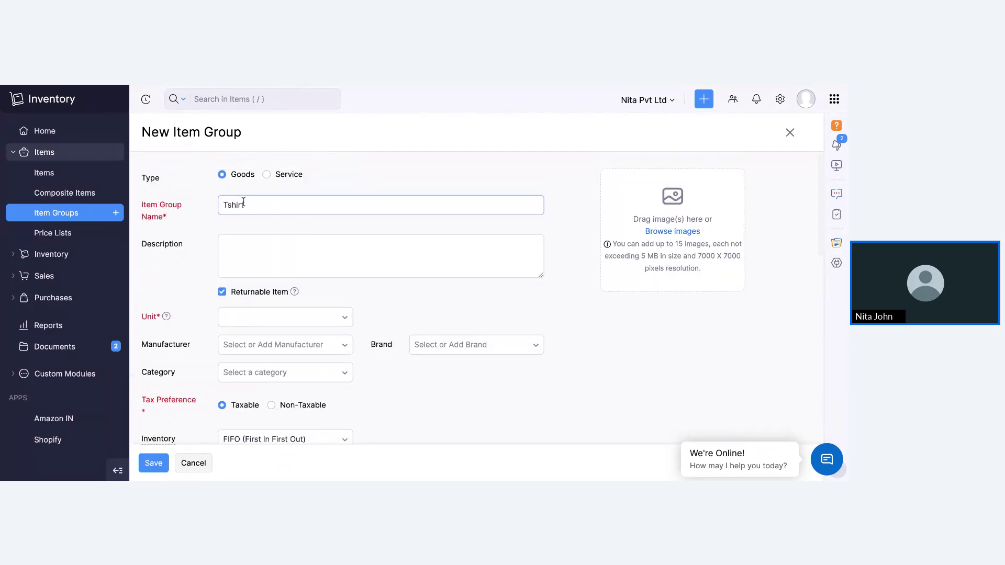
scroll(256, 262, down, 6)
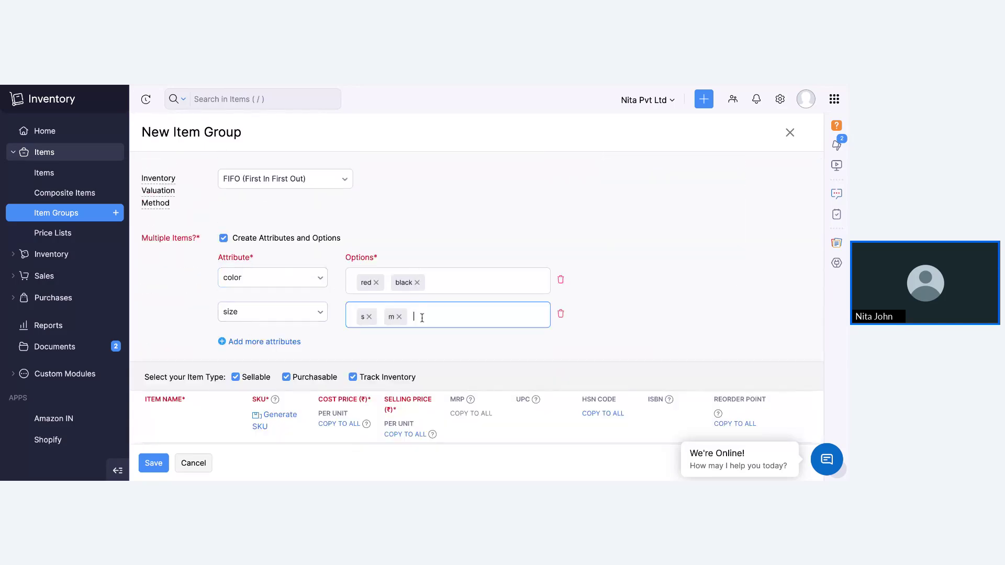
scroll(314, 340, down, 3)
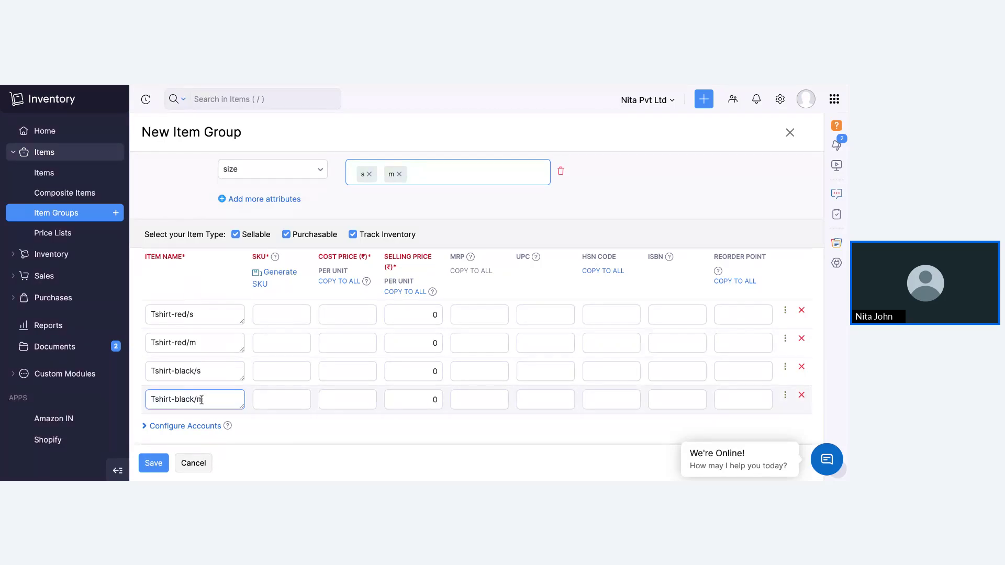
click(260, 283)
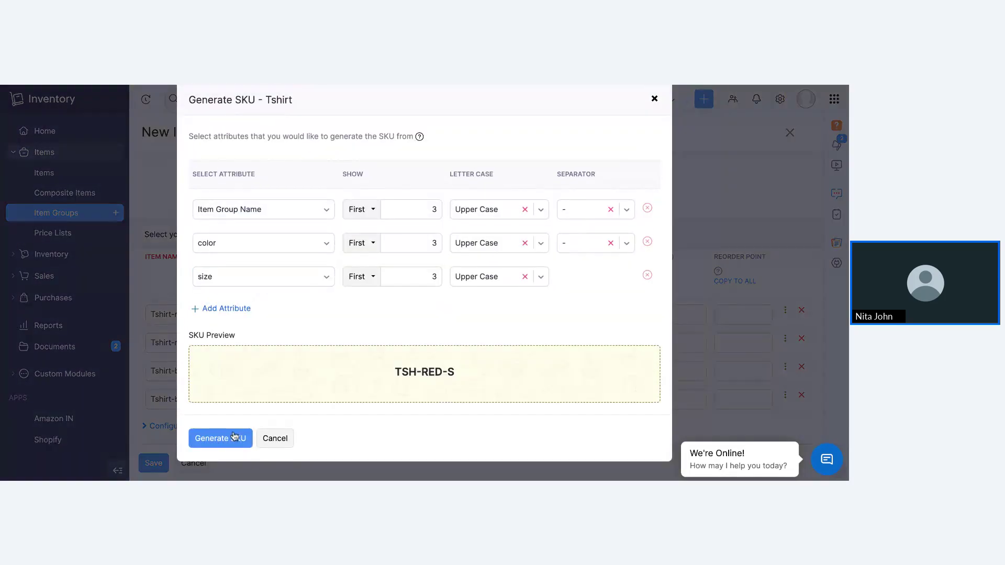
click(234, 436)
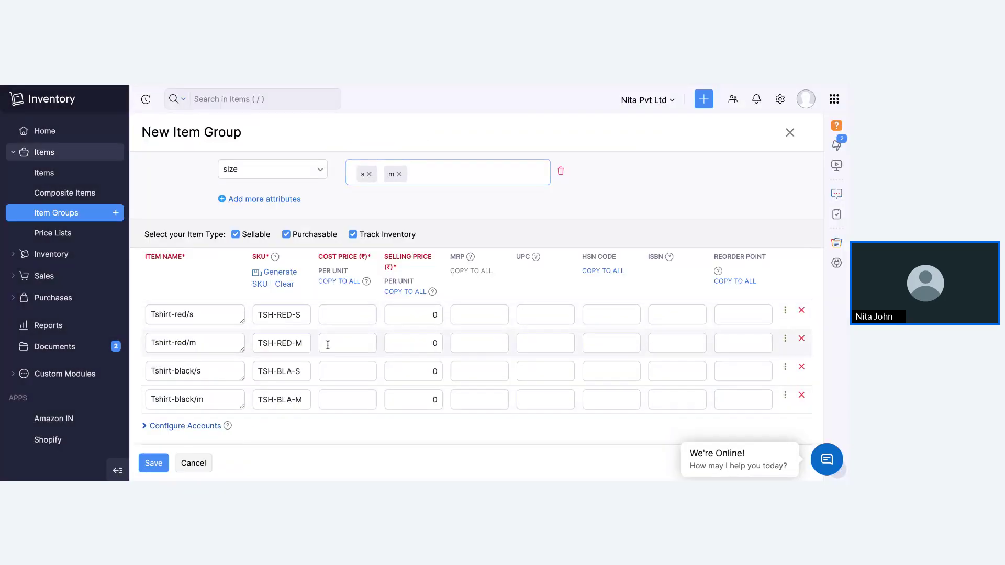
- Apply a cost price of 100 and a selling price of 40 to all variants, and discard the item group
click(343, 322)
text(100)
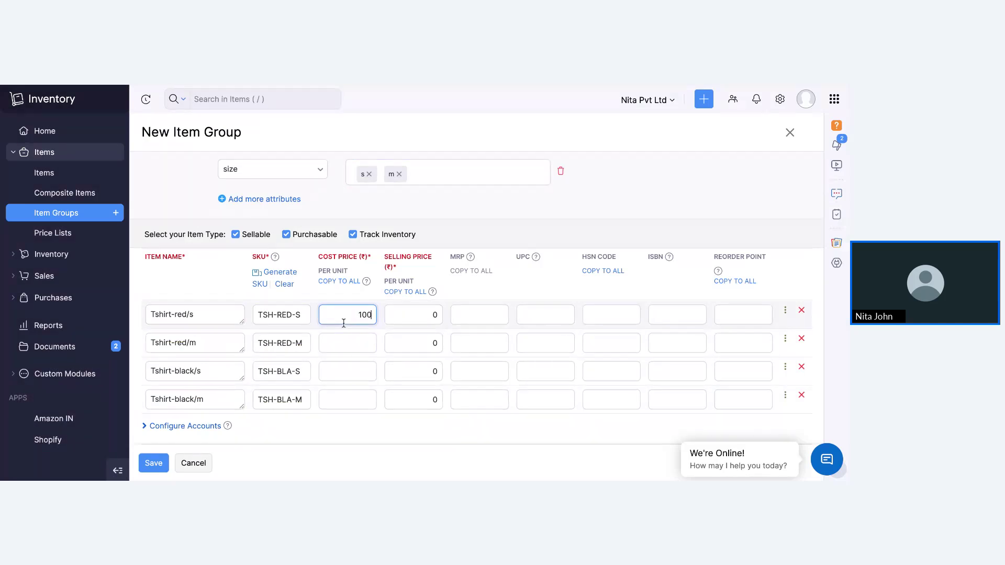
click(345, 280)
click(417, 312)
text(4)
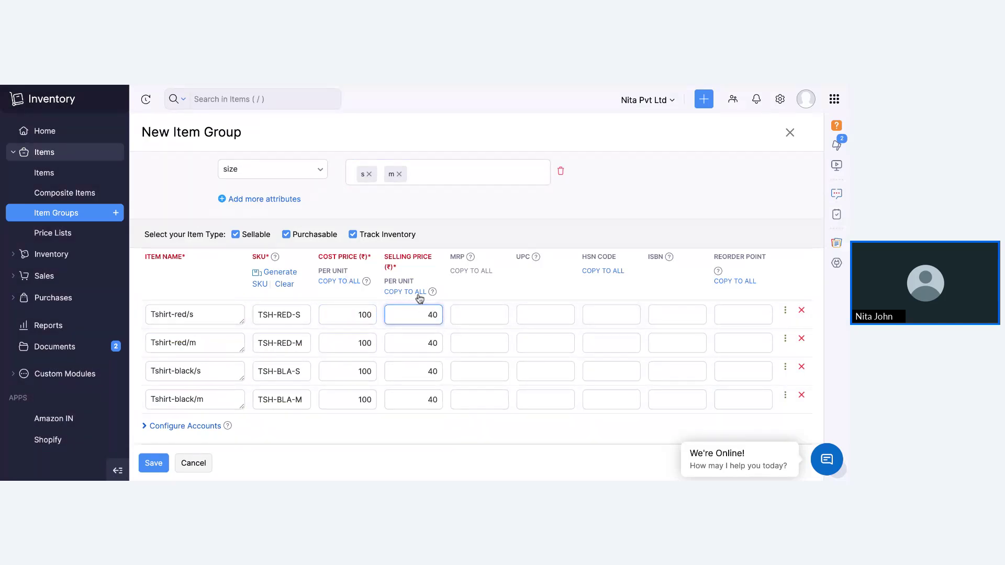
click(419, 292)
click(198, 467)
click(369, 171)
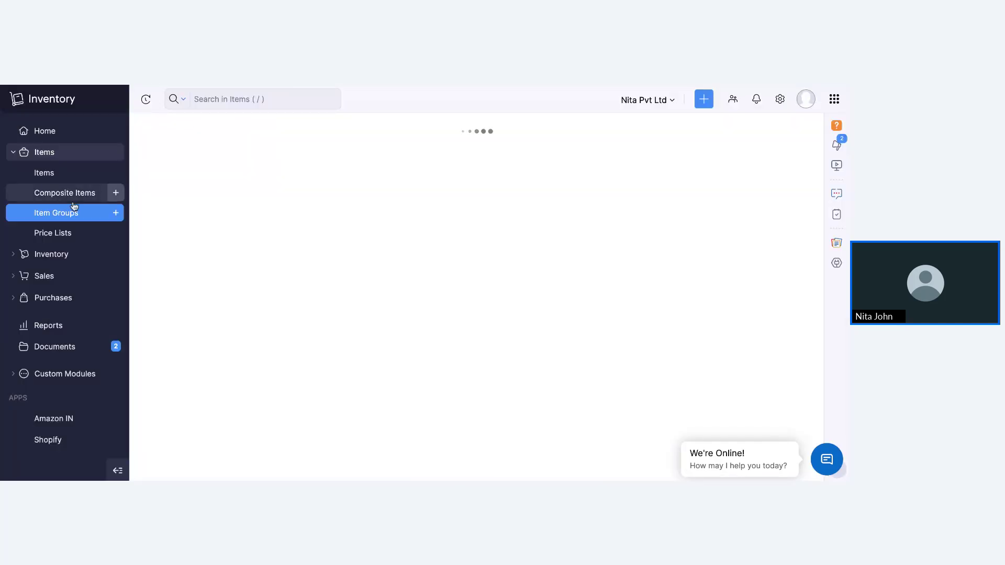
- Examine the markup and markdown percentage choices in a new price list form, and close it without saving
click(65, 231)
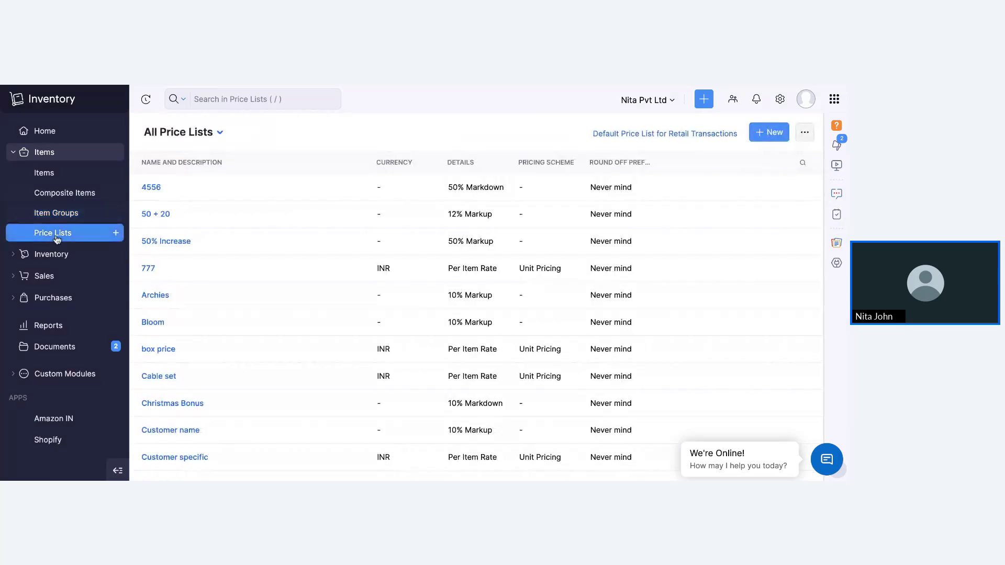
click(768, 132)
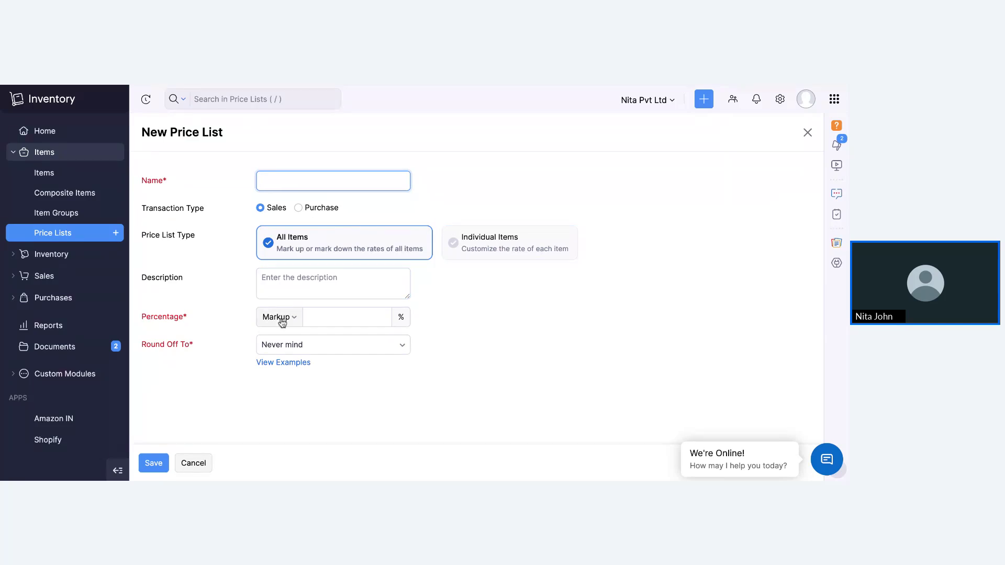
click(281, 318)
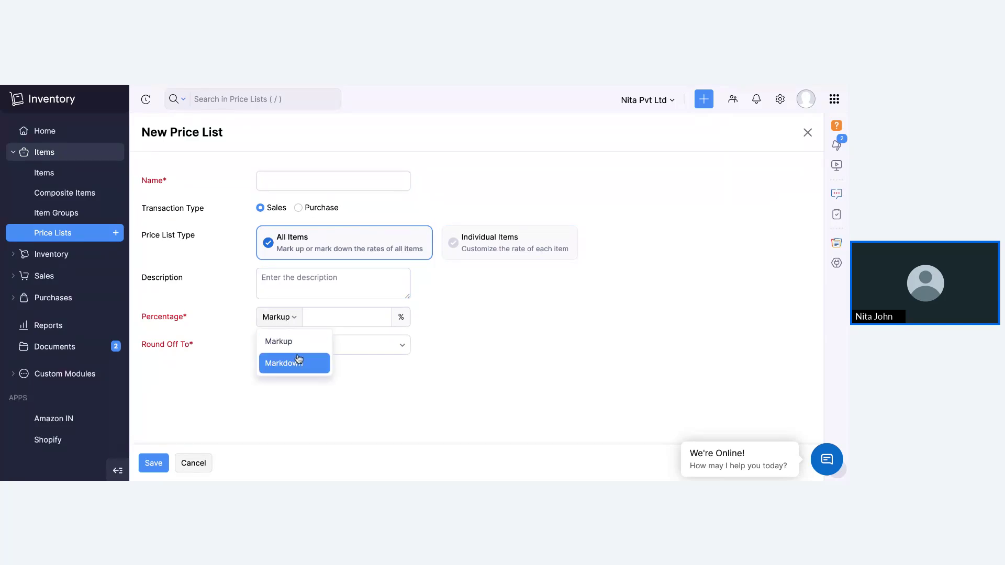
click(340, 317)
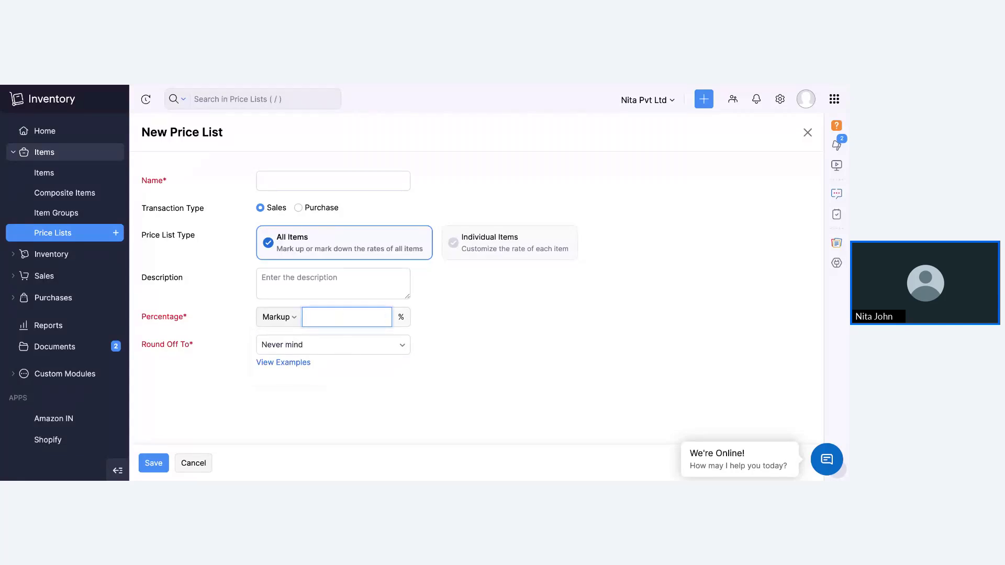
click(202, 463)
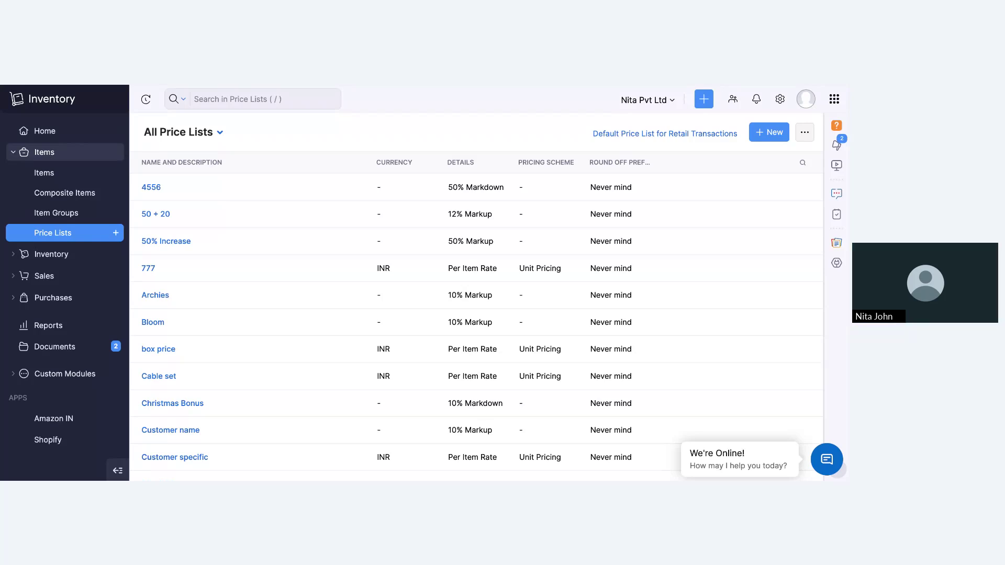
- Start a new customer record and assign it the Archies [ 10% Markup ] price list
click(77, 279)
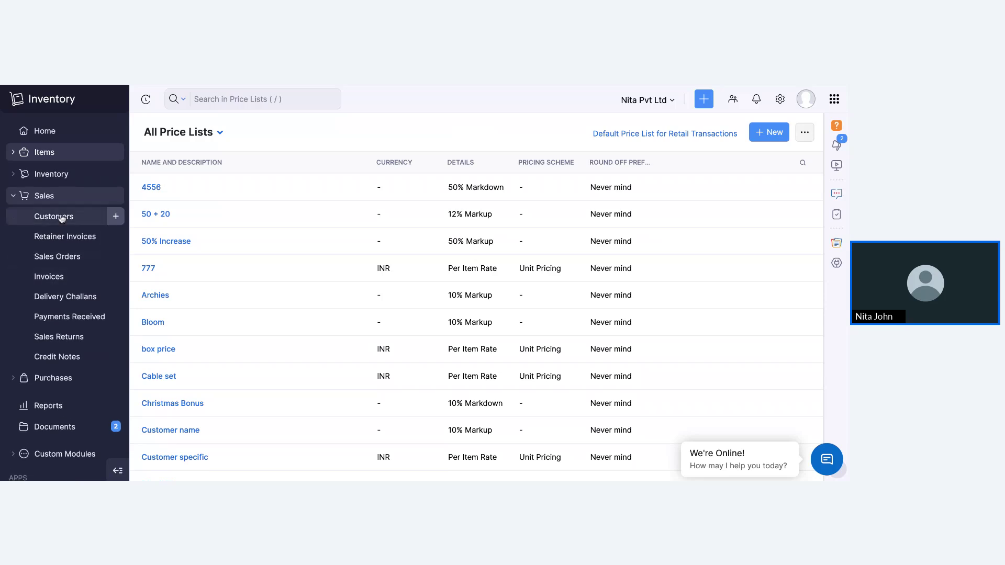
click(67, 217)
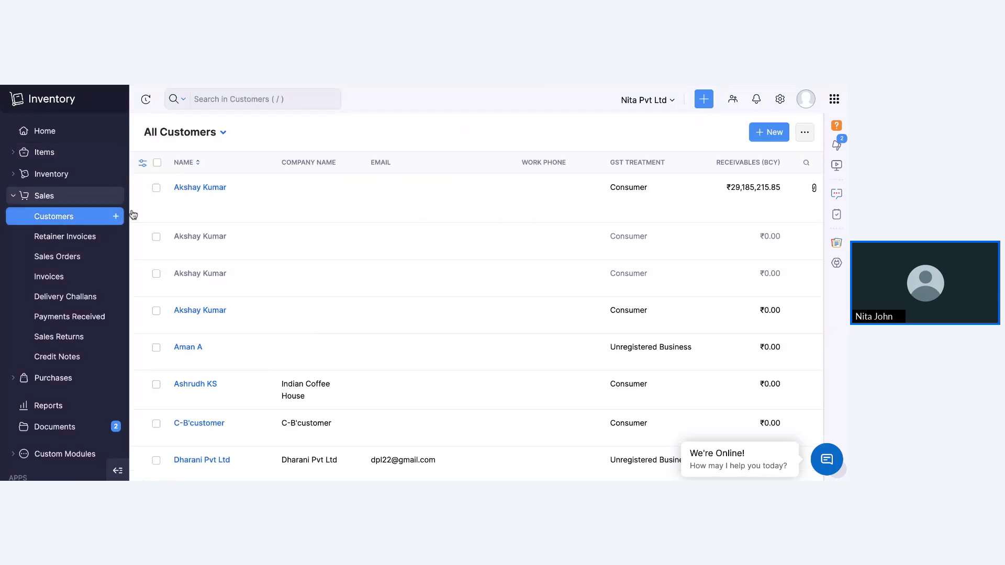
click(115, 217)
scroll(244, 338, down, 2)
scroll(262, 335, down, 4)
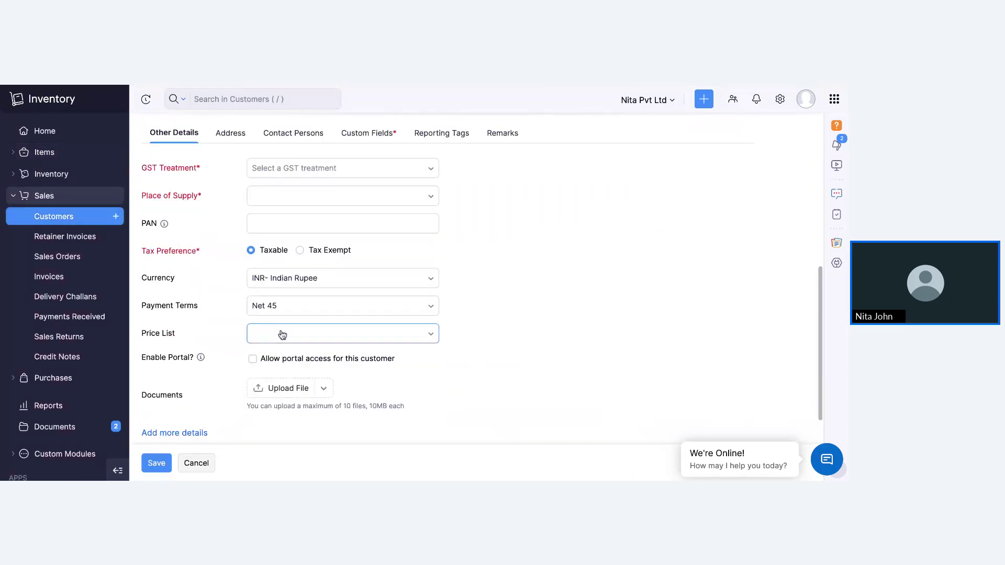
click(284, 334)
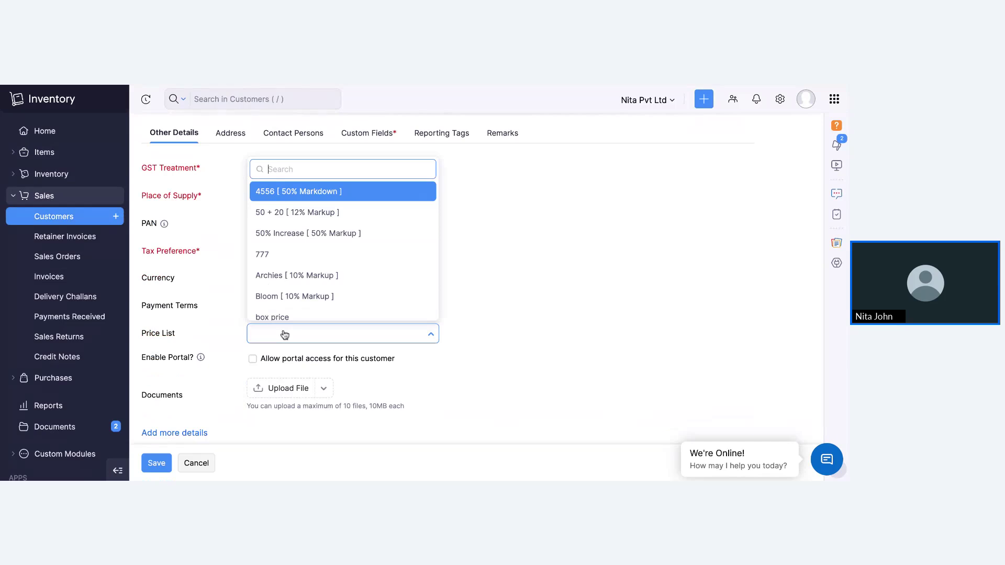
scroll(296, 293, down, 1)
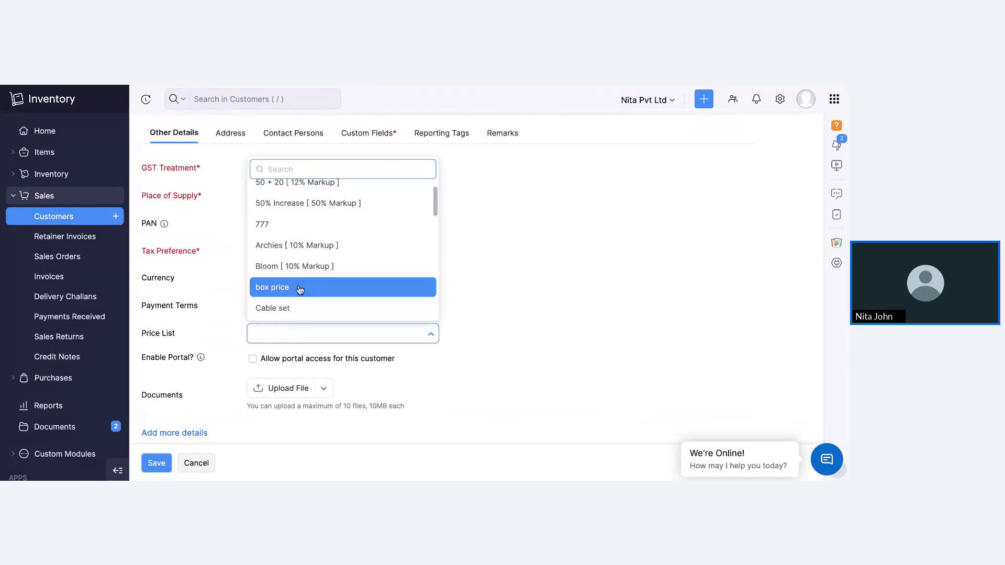
click(303, 253)
- Review the customer form with its assigned price list and discard the new customer without saving
scroll(303, 253, up, 6)
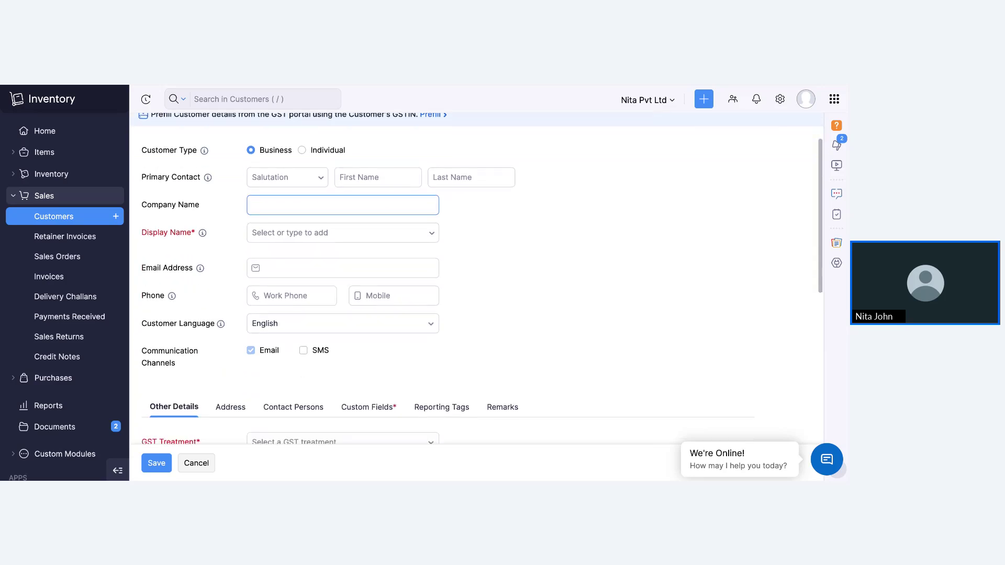
scroll(303, 253, down, 2)
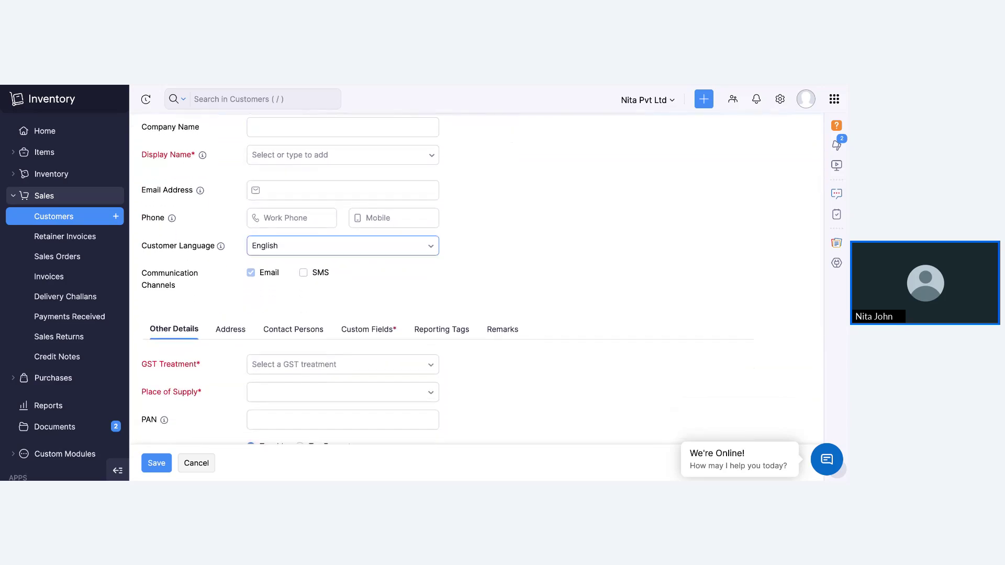
scroll(303, 251, down, 5)
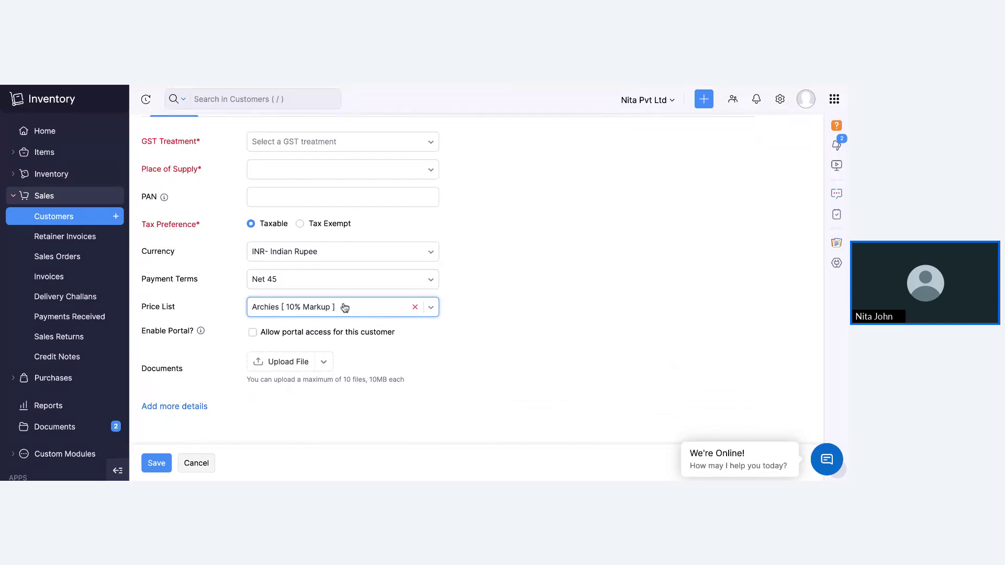
click(197, 462)
click(405, 181)
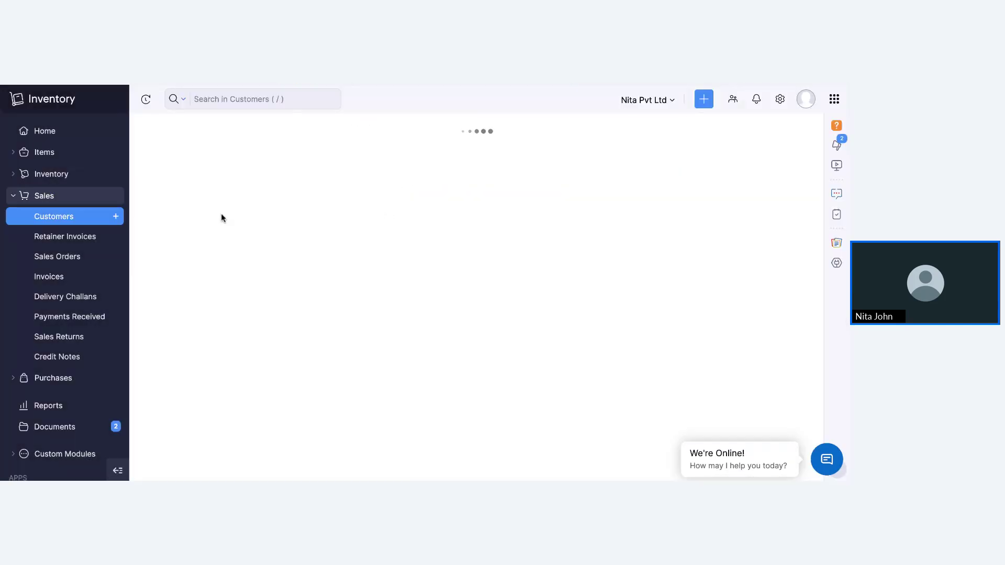
- Start a new inventory adjustment and choose Damaged goods as its reason
click(76, 156)
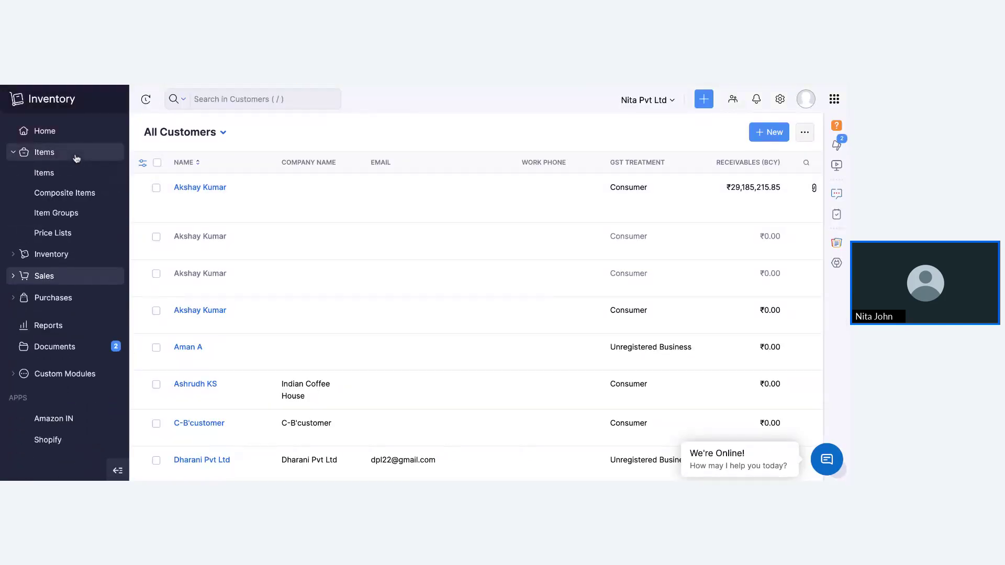
click(68, 254)
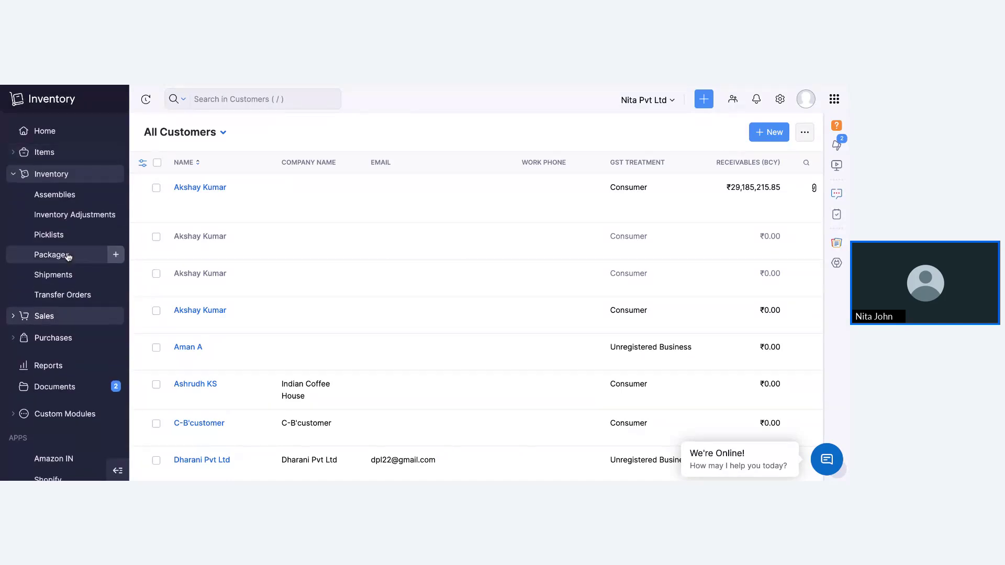
click(74, 219)
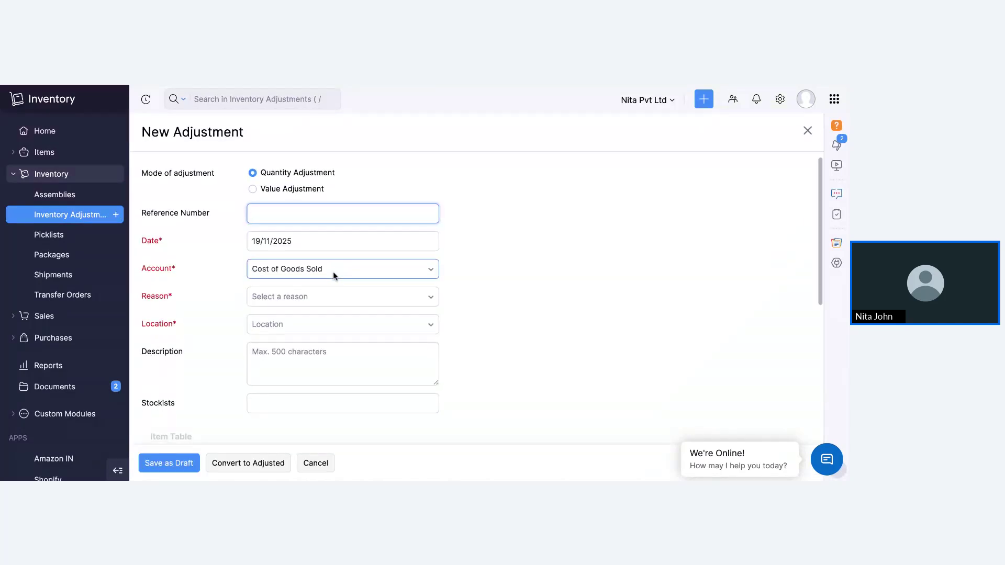
scroll(333, 271, down, 1)
click(295, 252)
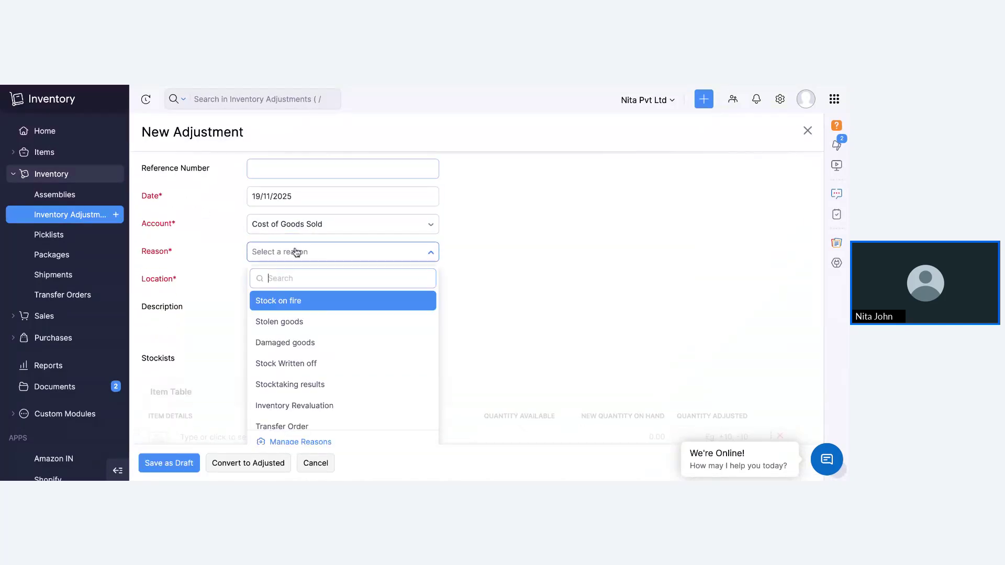
click(291, 342)
- Set the inventory adjustment's location to Head Office
click(279, 279)
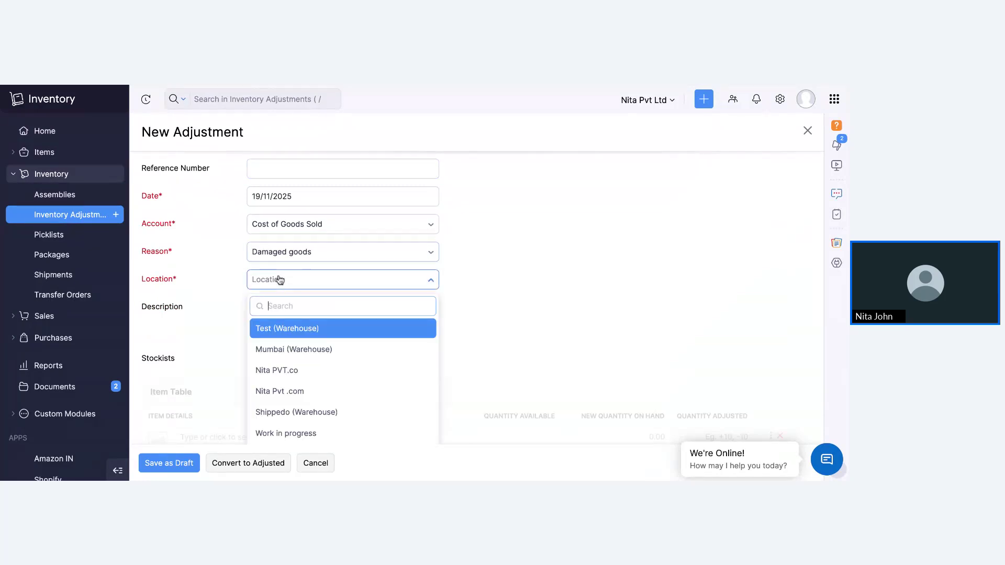
text(head)
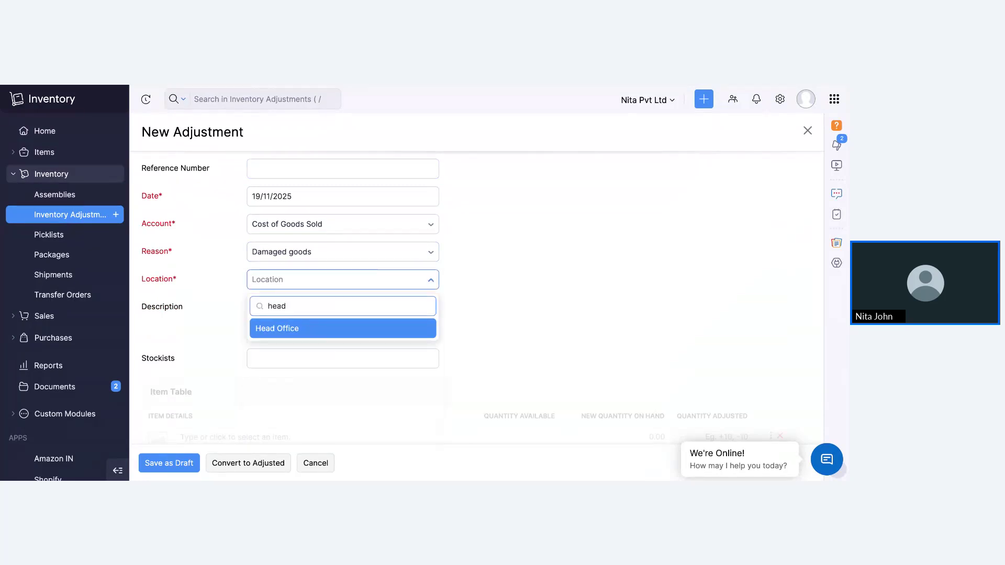
click(283, 328)
scroll(283, 329, up, 1)
scroll(284, 331, up, 1)
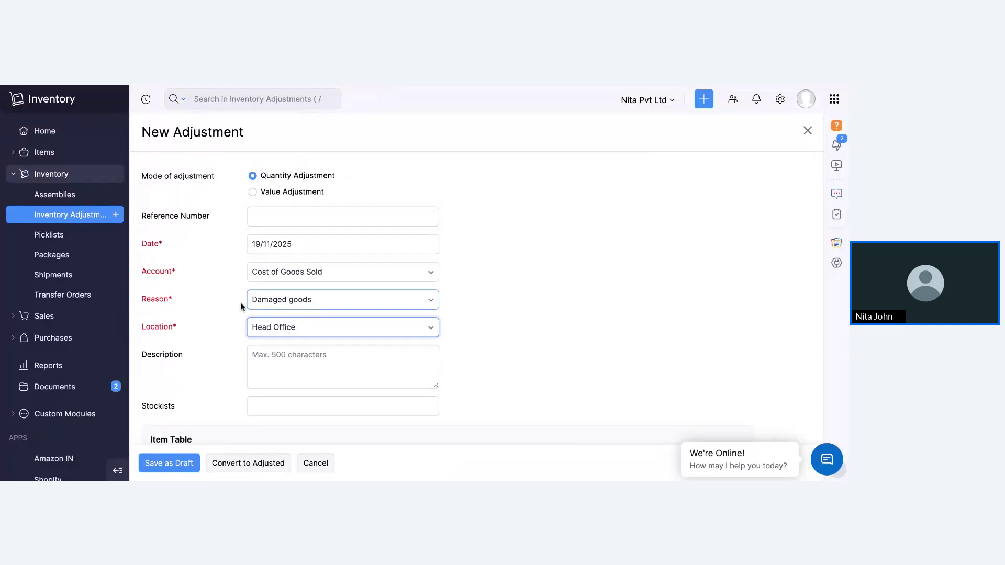
- Add a new adjustment reason named Test and select it as the reason for this inventory adjustment
click(303, 300)
scroll(352, 236, down, 1)
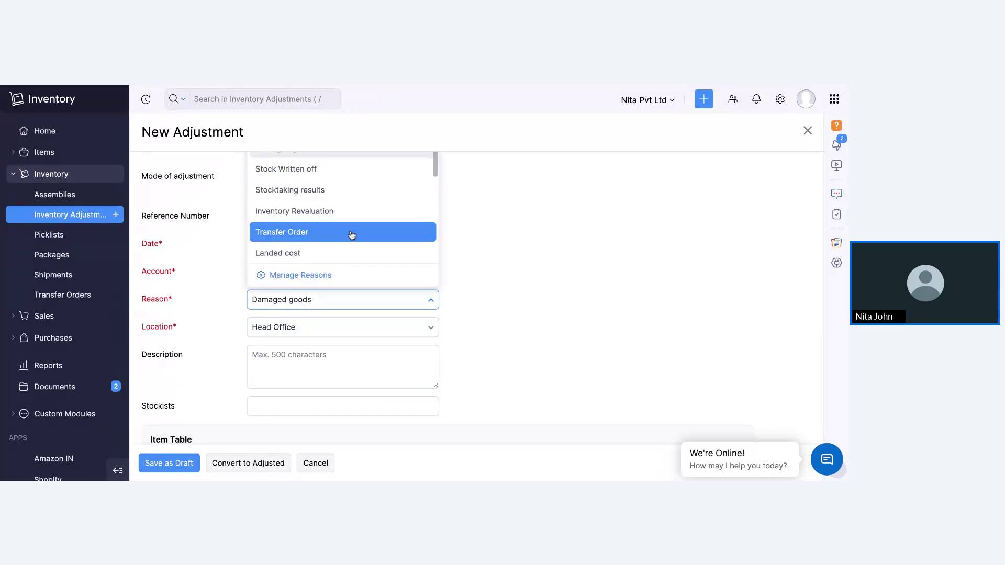
scroll(348, 233, up, 1)
scroll(348, 233, down, 5)
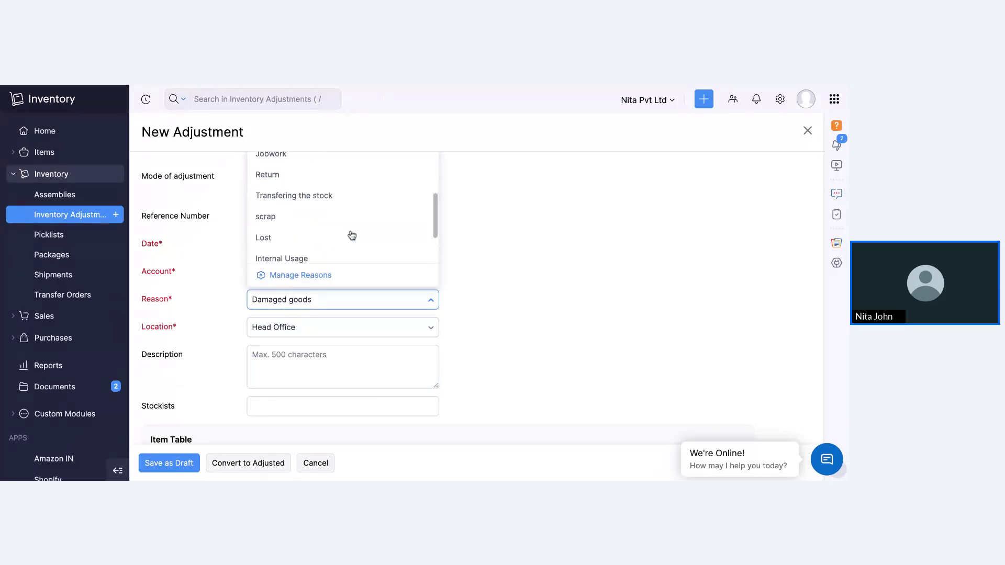
click(307, 276)
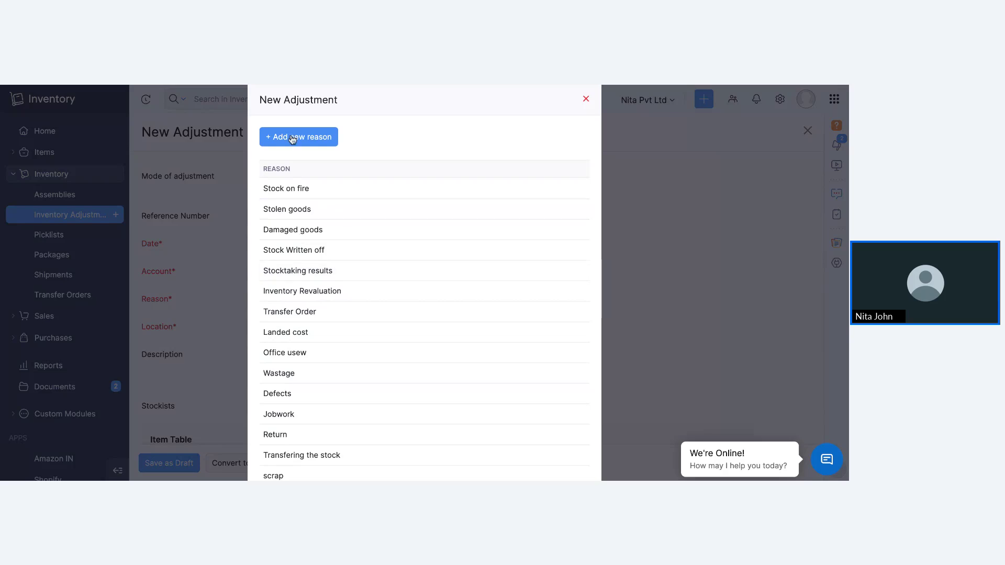
click(293, 138)
click(303, 166)
text(T)
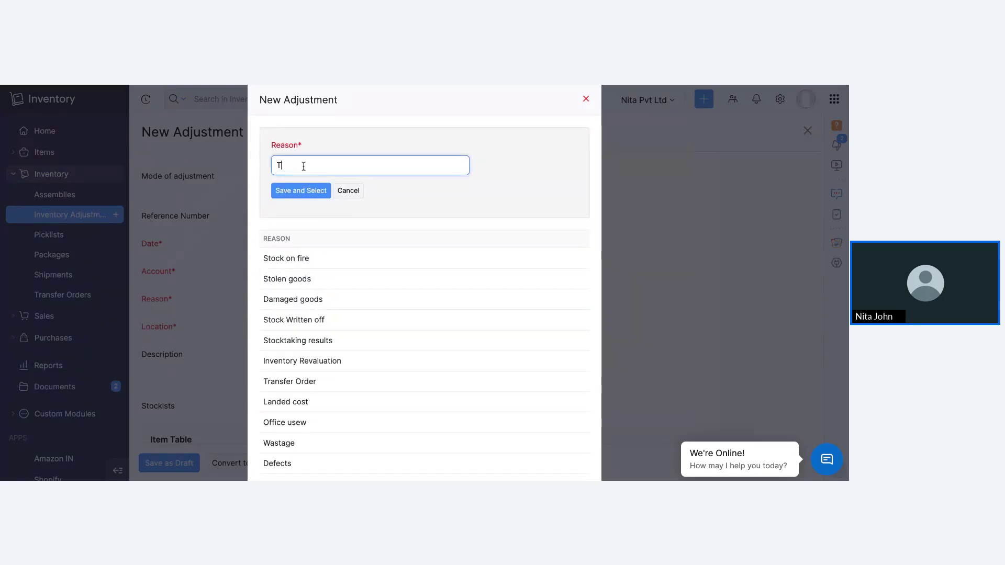
text(est)
click(294, 194)
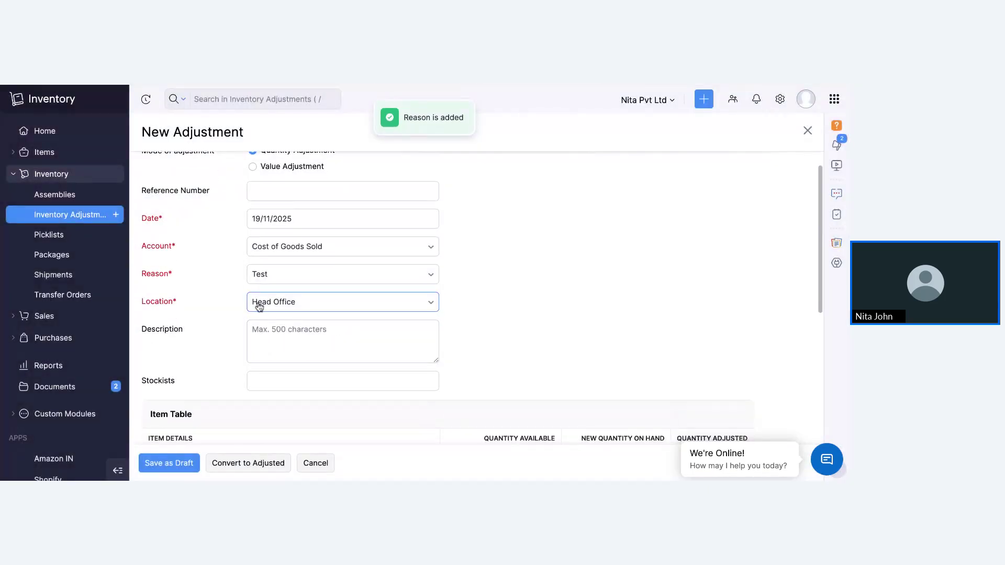
- Add the Perfume item to the inventory adjustment's item table
scroll(294, 308, down, 3)
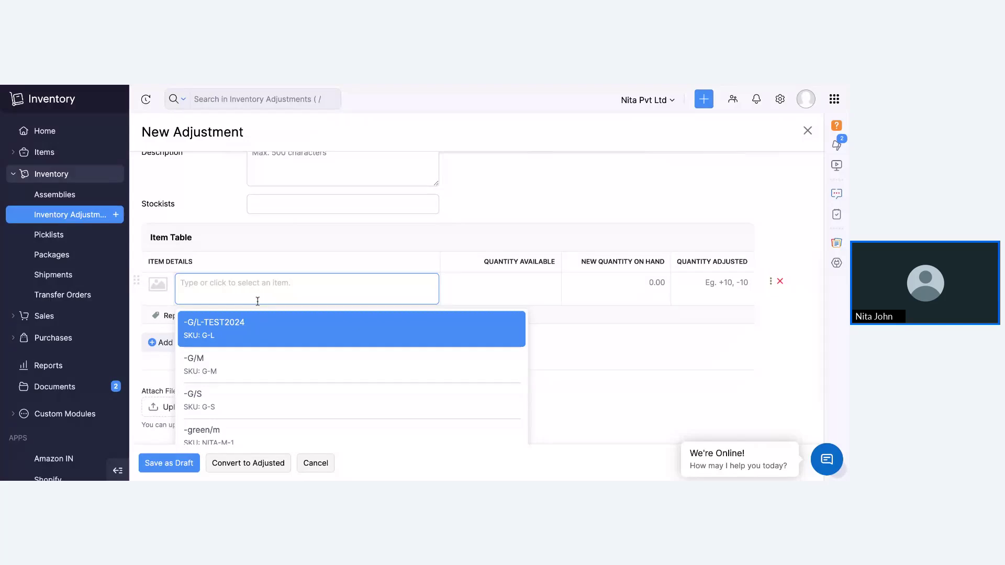
text(perfume)
click(256, 321)
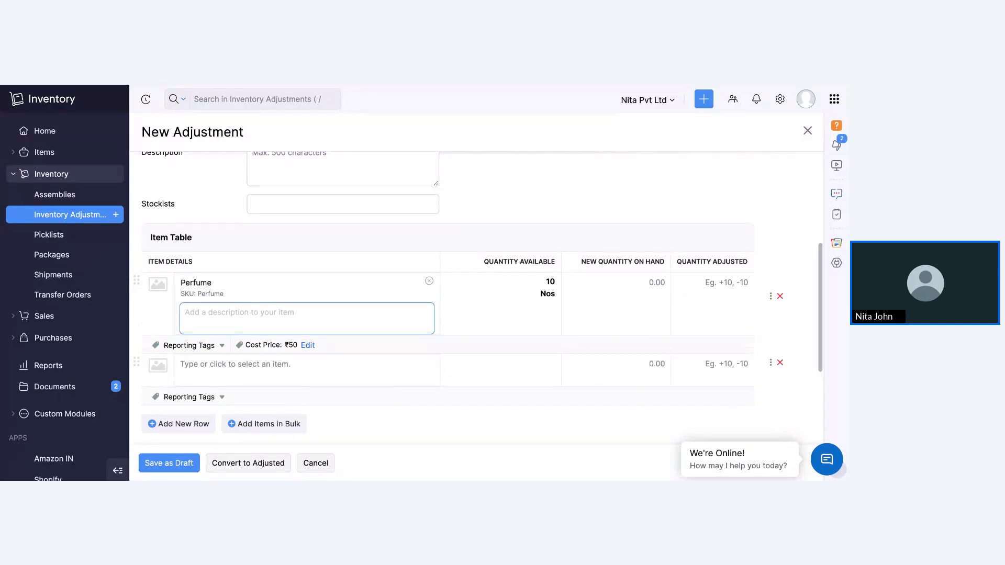
scroll(231, 339, up, 1)
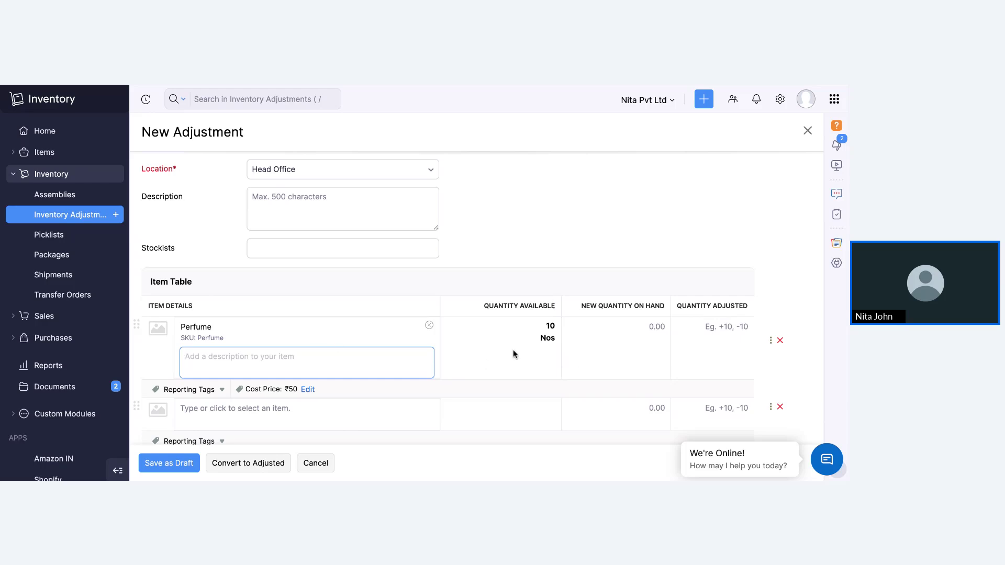
- Set the Perfume item's adjusted quantity to 10
click(737, 329)
text(10)
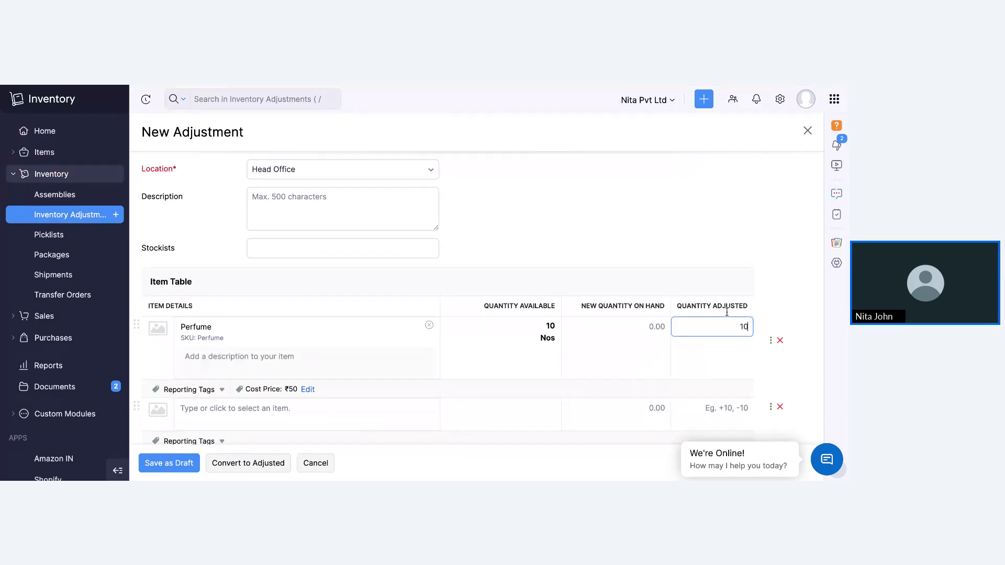
click(700, 266)
click(723, 343)
- Change the Perfume item's adjusted quantity to -1 and discard the inventory adjustment without saving
click(704, 326)
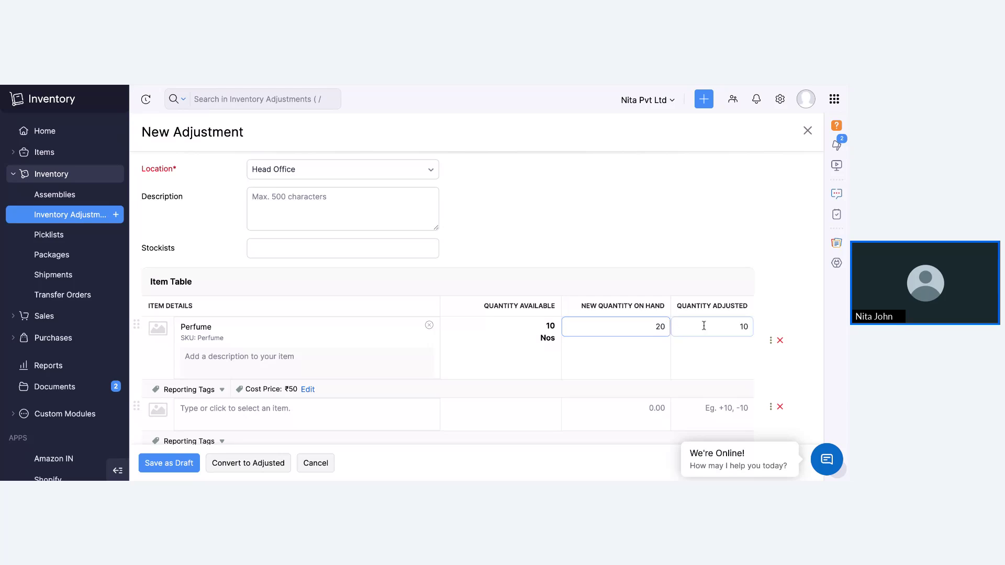
key(BackSpace)
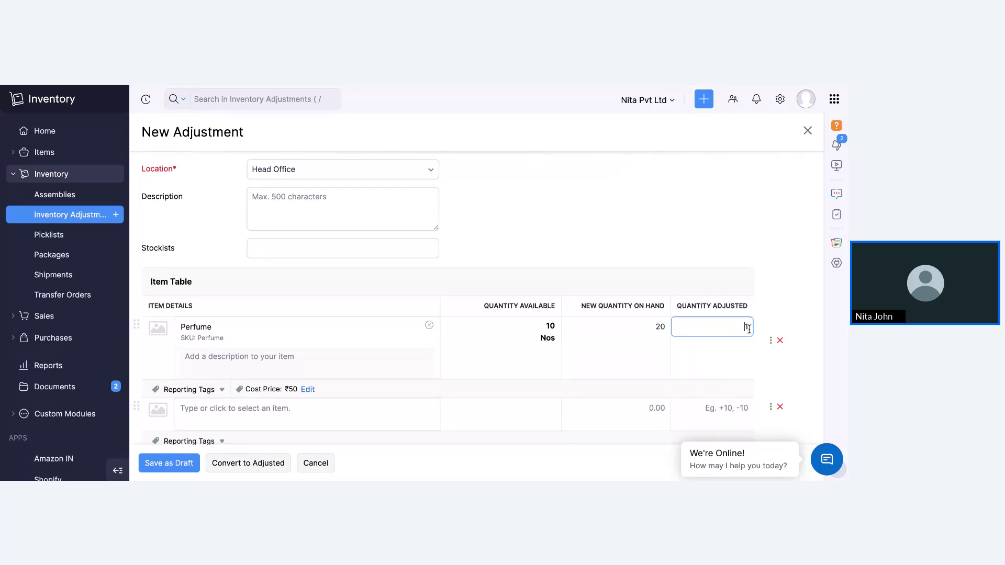
text(-)
click(724, 231)
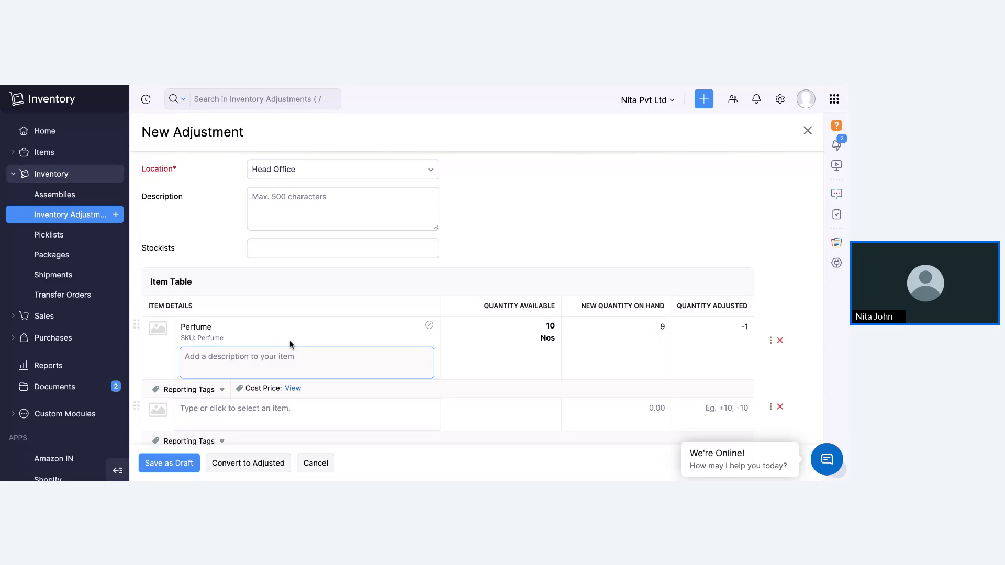
click(316, 463)
click(369, 170)
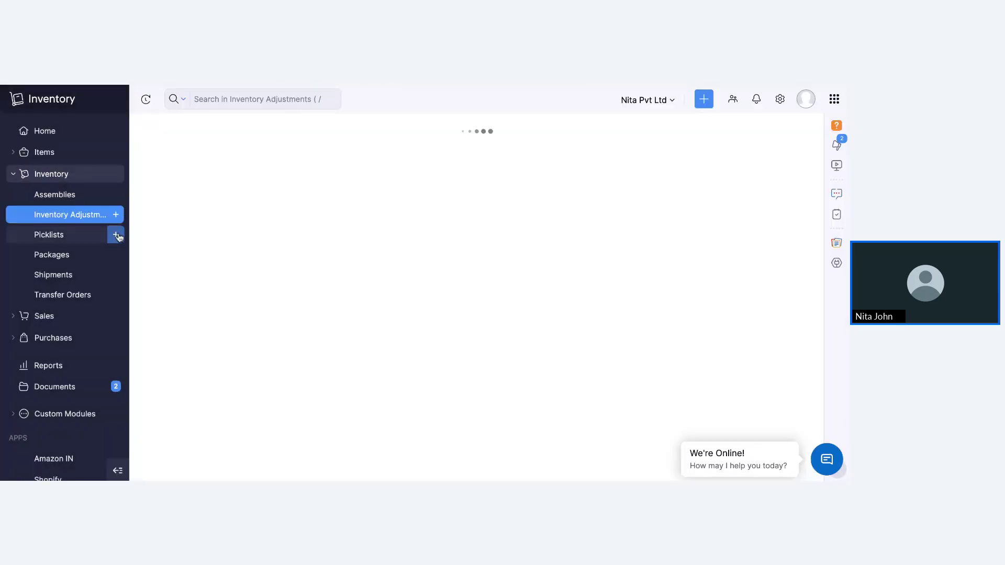
- Start a new transfer order with Head Office as source location and Nita Pvt Ltd (Warehouse) as destination
click(84, 301)
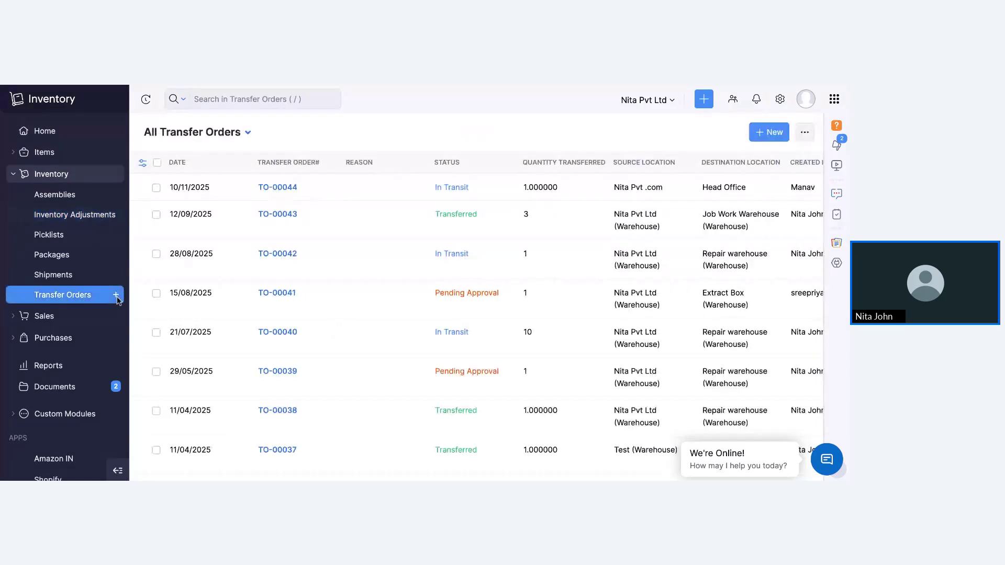
click(116, 296)
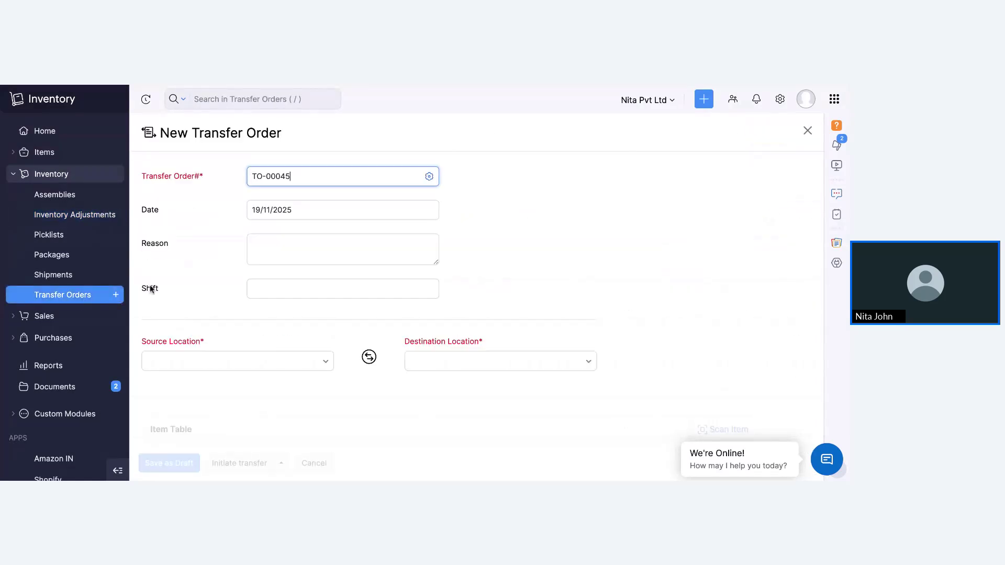
scroll(261, 313, down, 1)
click(240, 313)
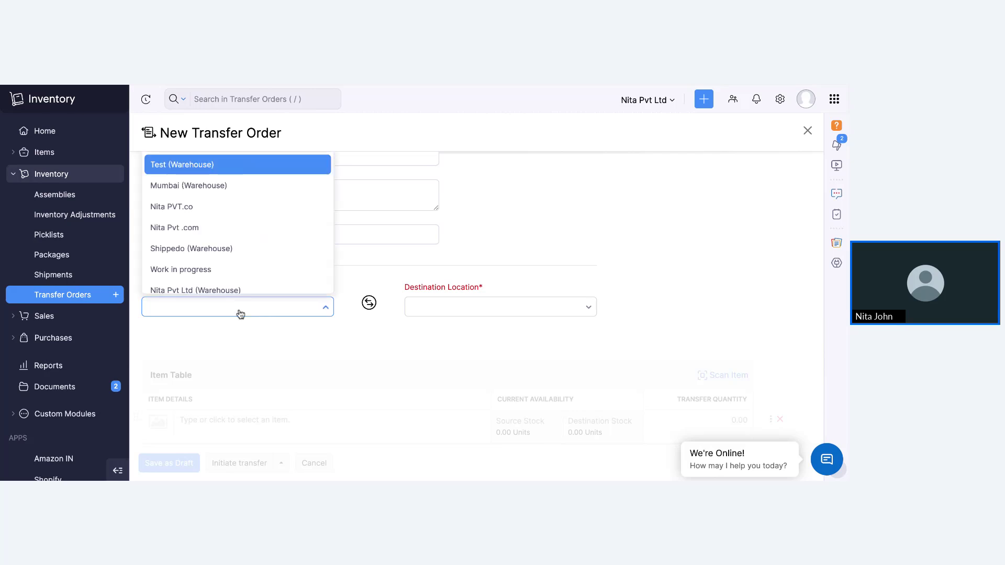
text(hea)
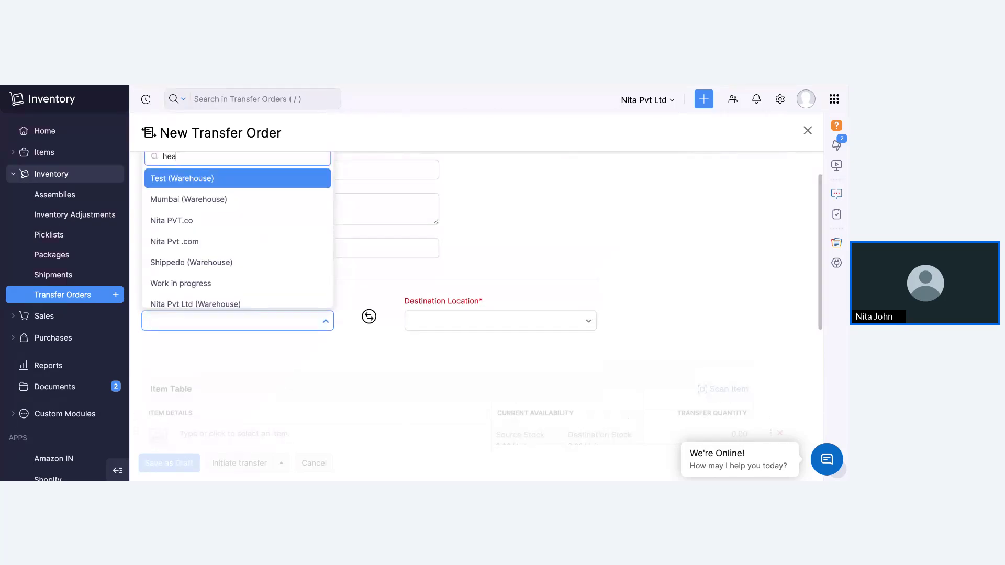
click(216, 295)
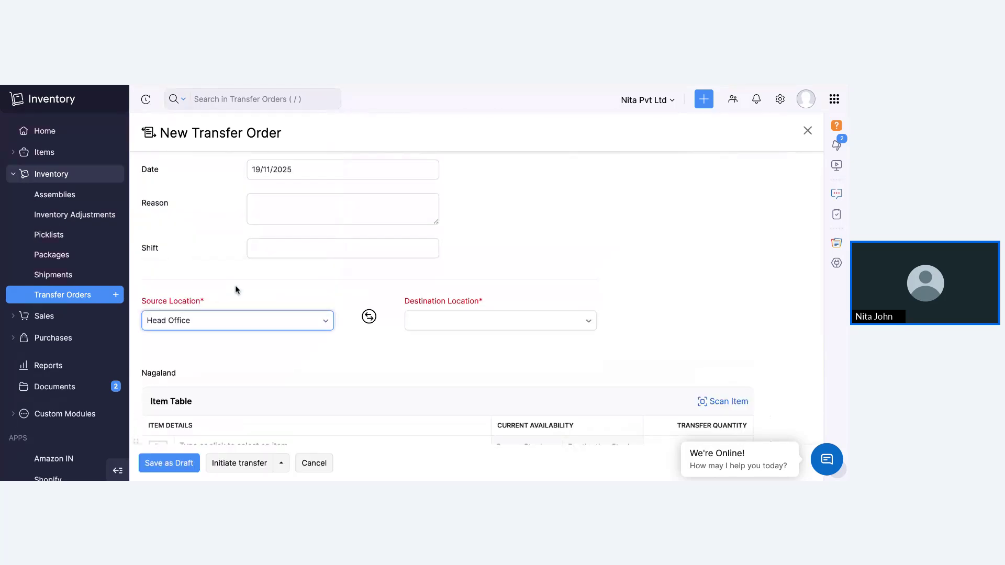
click(451, 322)
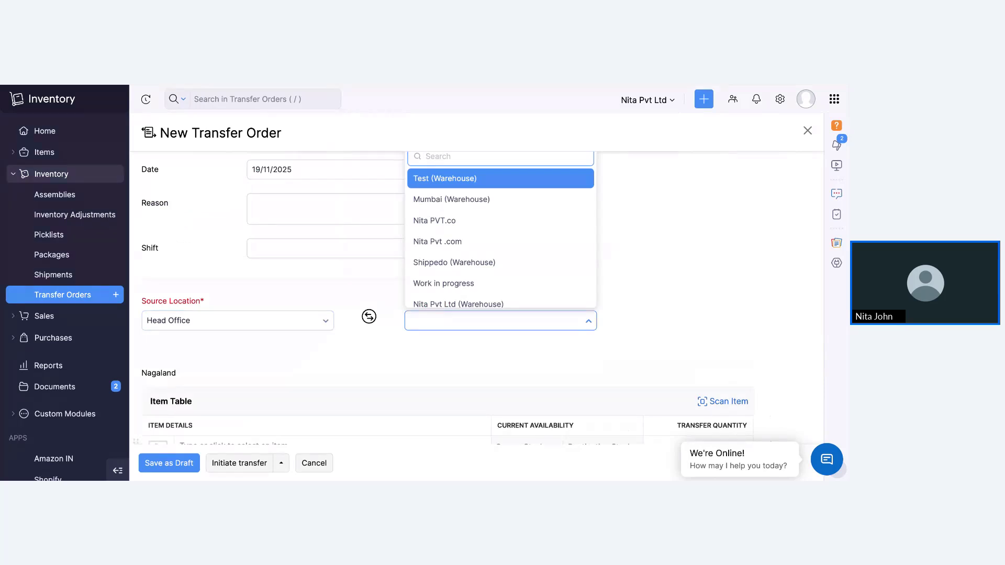
scroll(453, 306, down, 2)
click(471, 276)
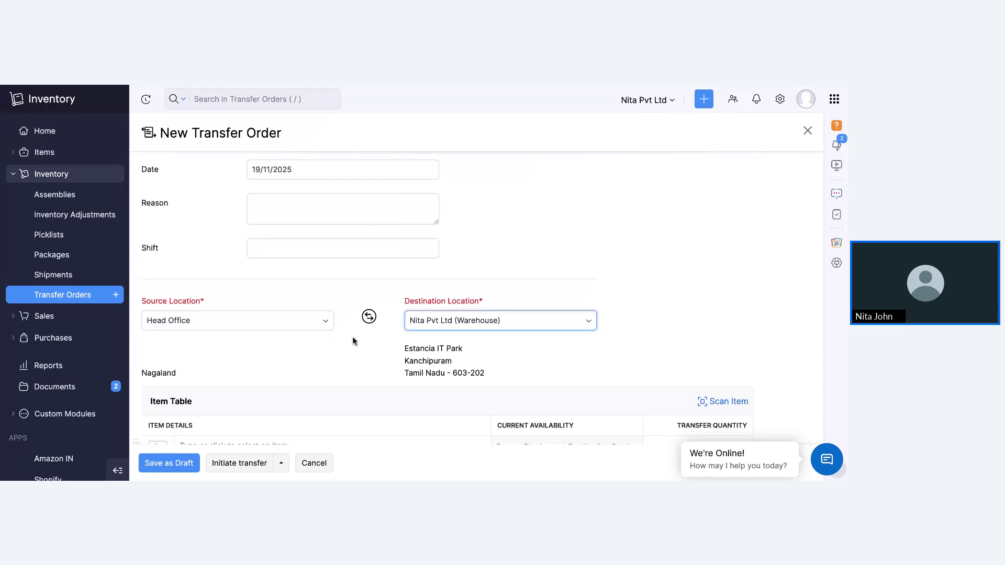
- Add the Perfume item to the transfer order's item table
scroll(473, 341, down, 4)
click(341, 257)
text(perfume)
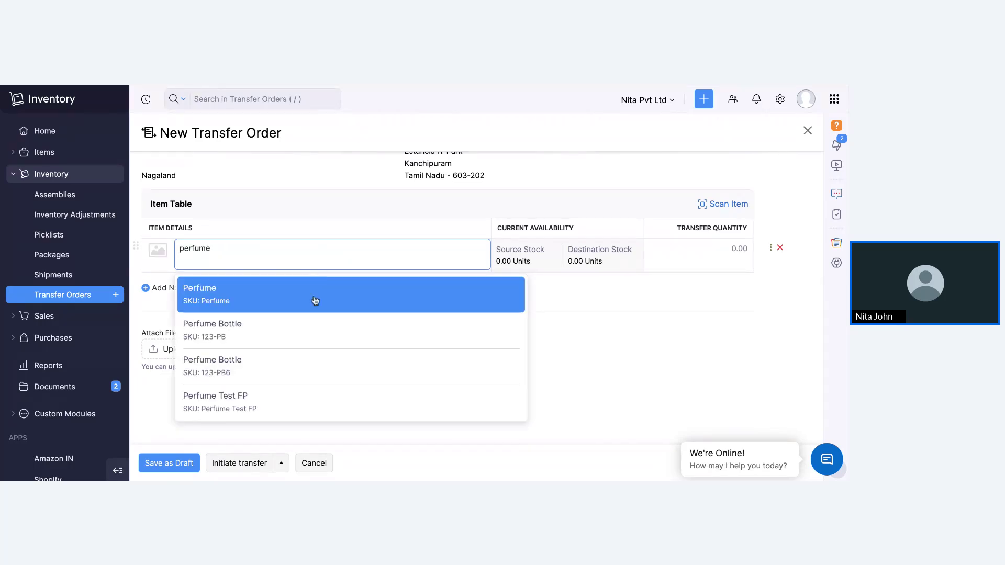
click(315, 300)
scroll(590, 252, up, 1)
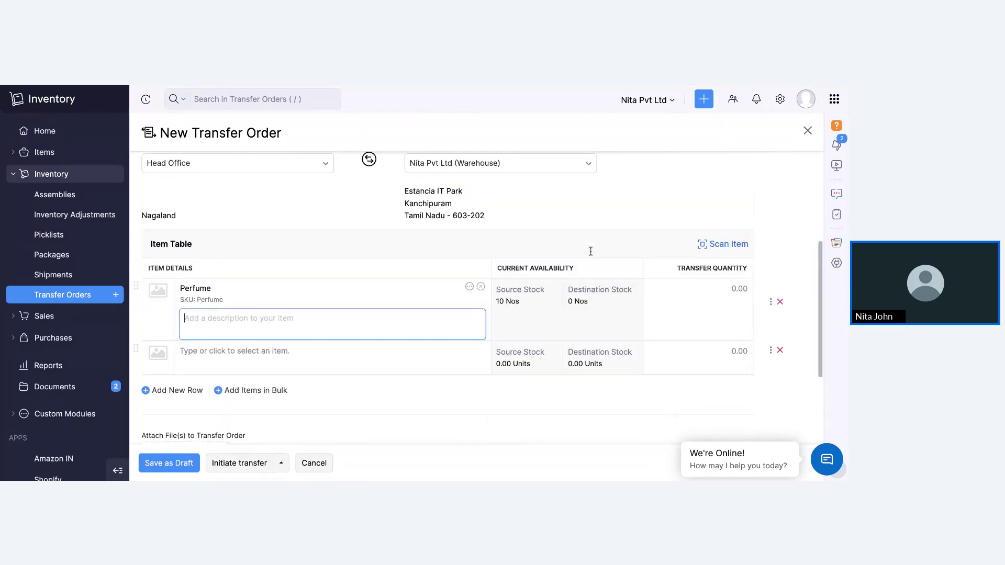
- Set the Perfume item's transfer quantity to 2 and discard the transfer order without saving
click(679, 333)
text(2)
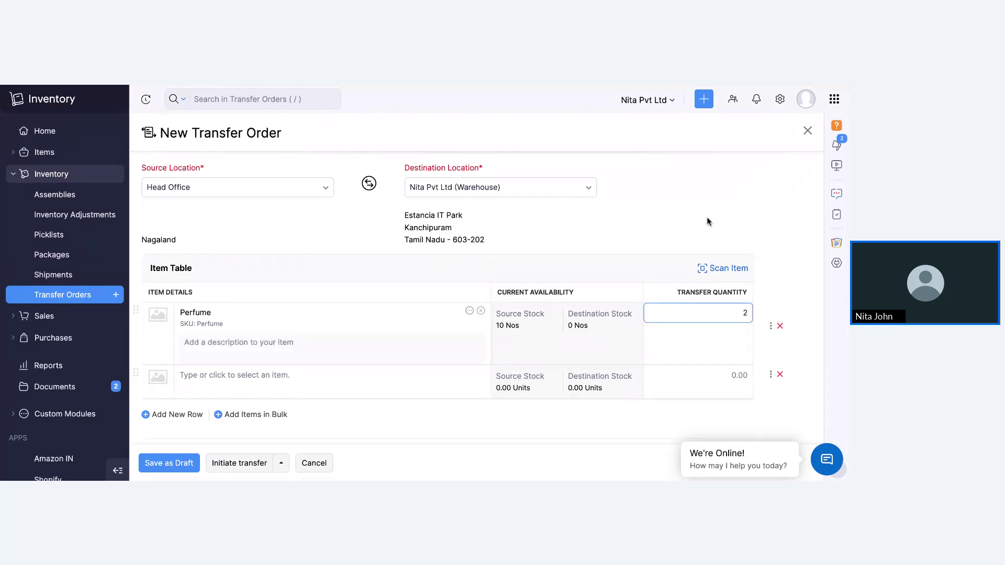
click(707, 218)
click(326, 463)
click(407, 169)
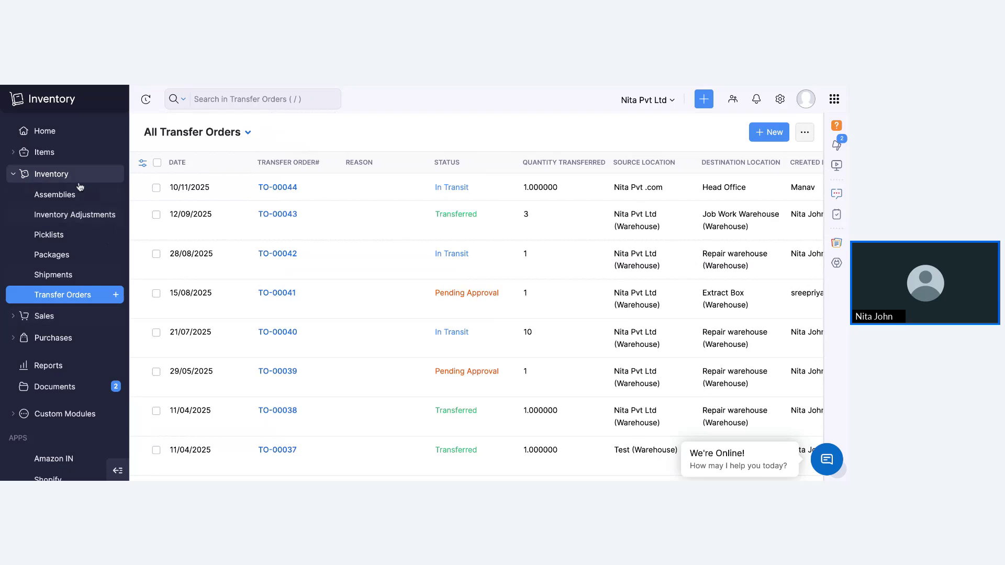
- Open the vendors list in the purchases module and look over its available list views
click(86, 174)
click(73, 219)
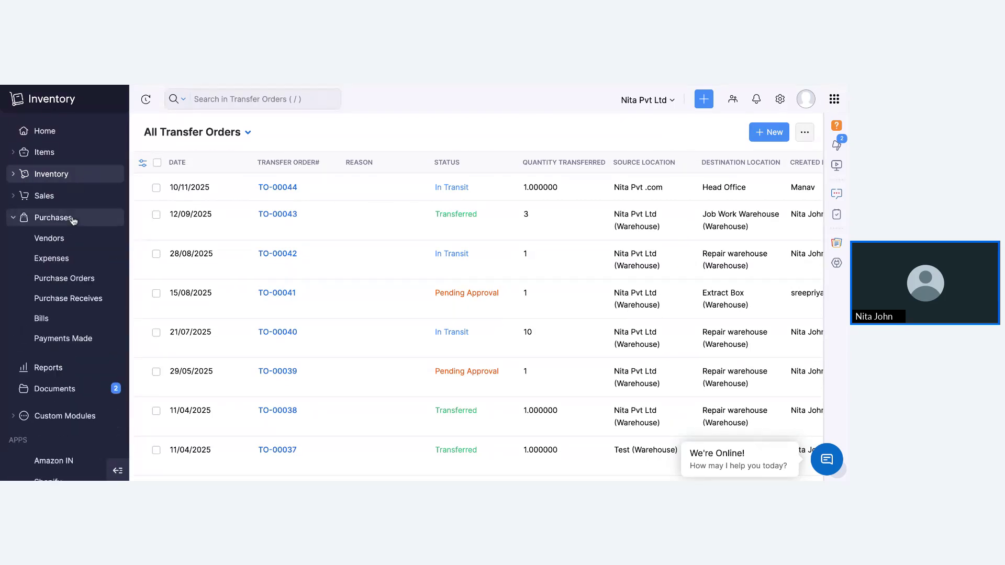
click(64, 240)
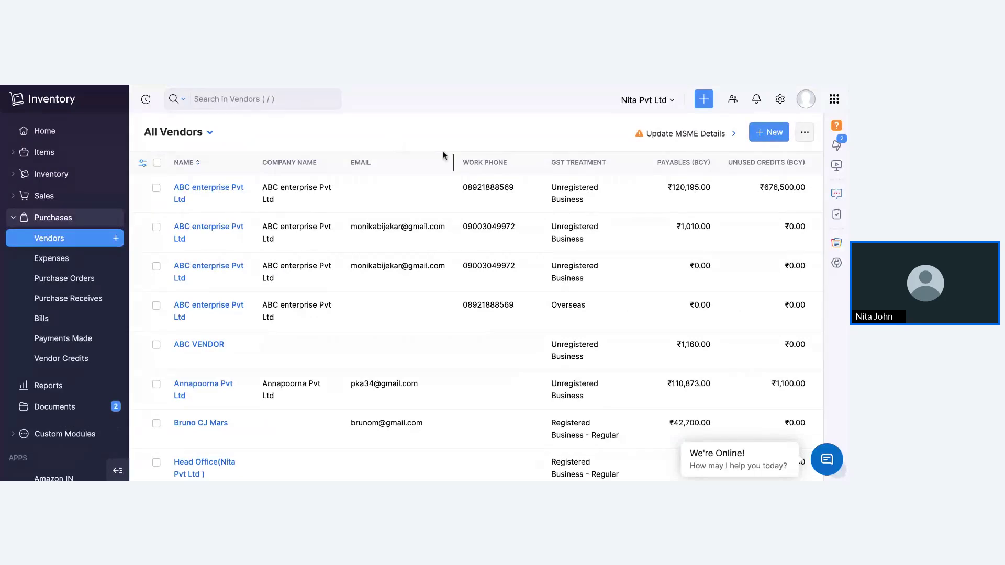
click(178, 132)
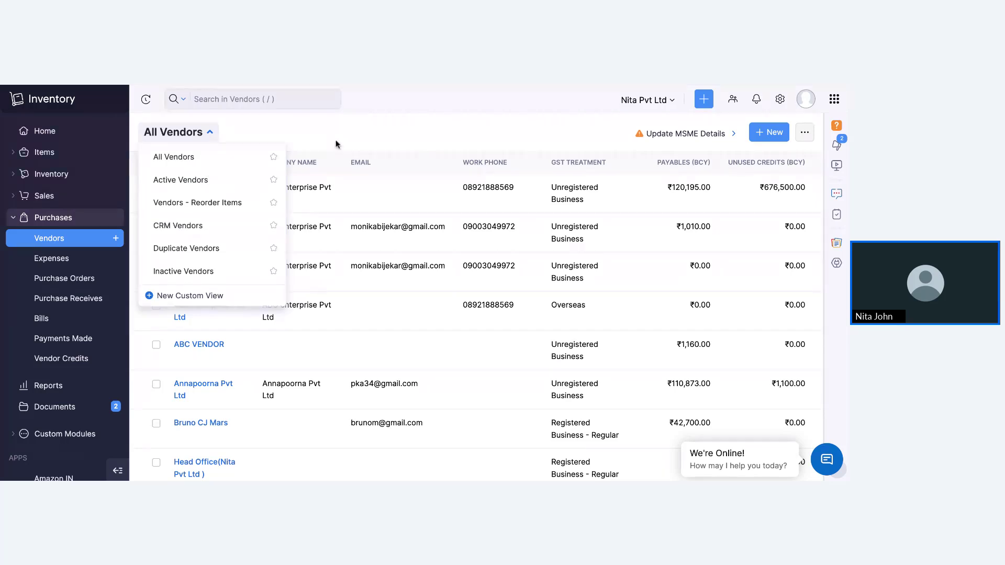
click(356, 141)
- Open a blank new vendor form and look through its other details, address and bank details sections
click(768, 137)
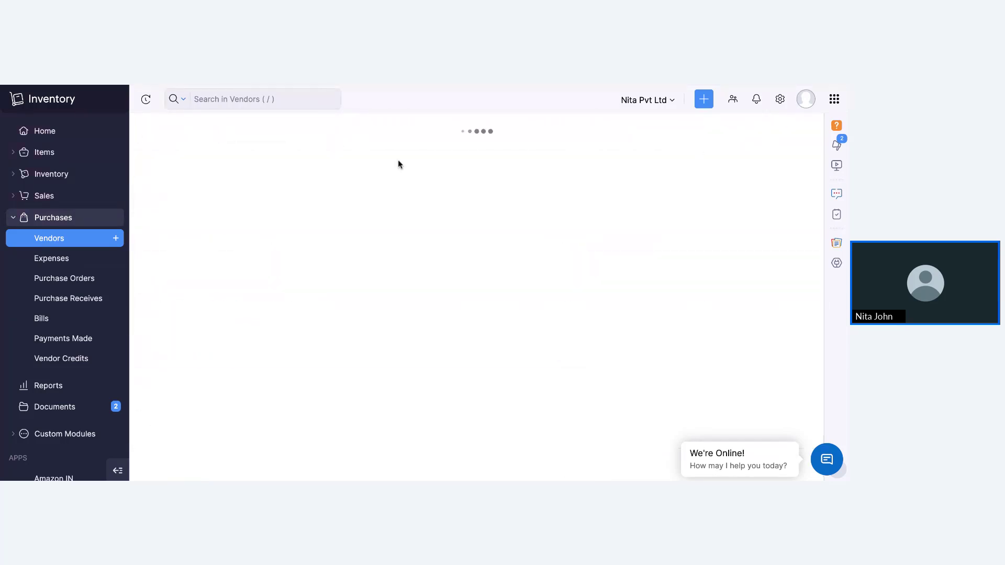
scroll(306, 269, down, 3)
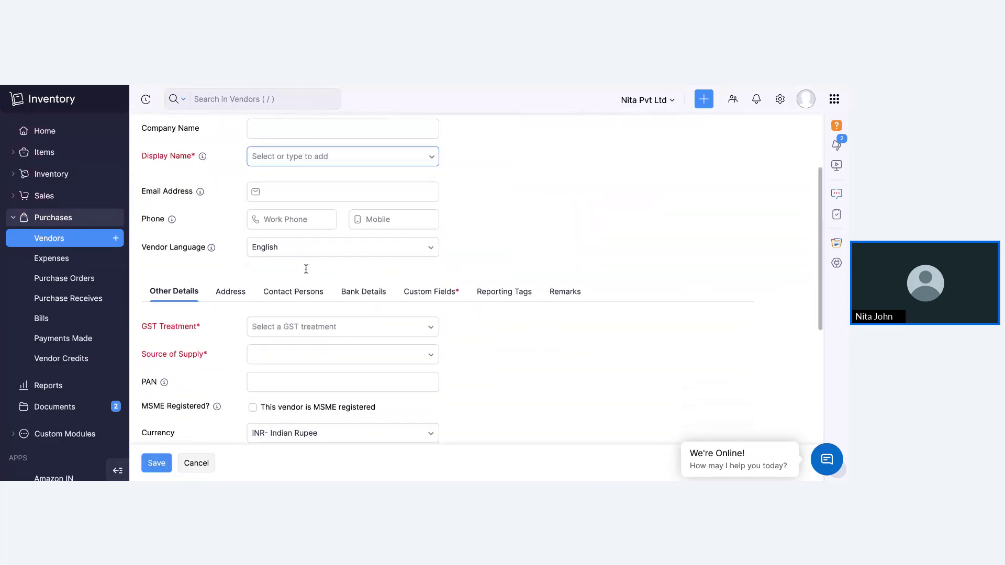
click(303, 305)
click(248, 343)
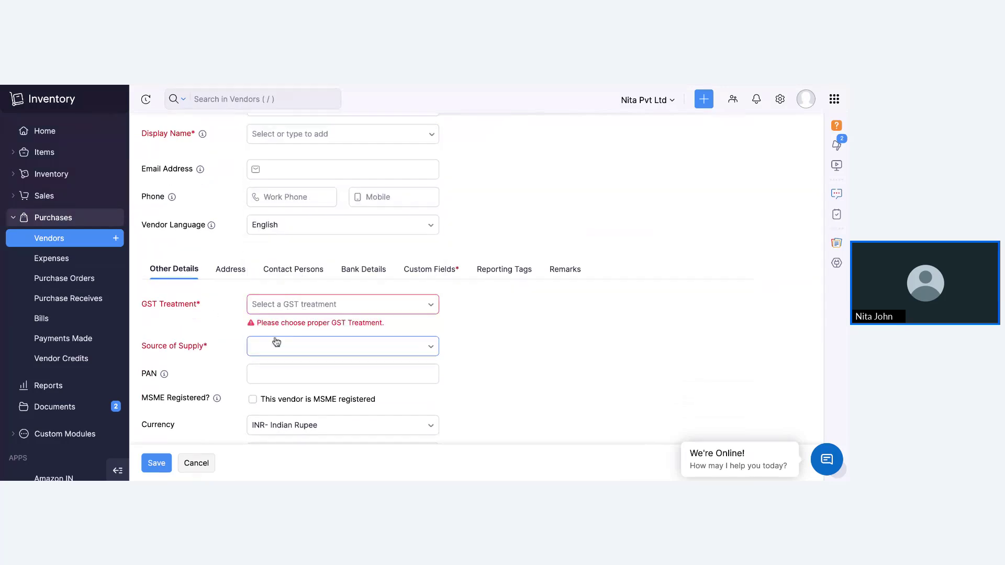
click(290, 365)
scroll(290, 365, down, 1)
click(349, 220)
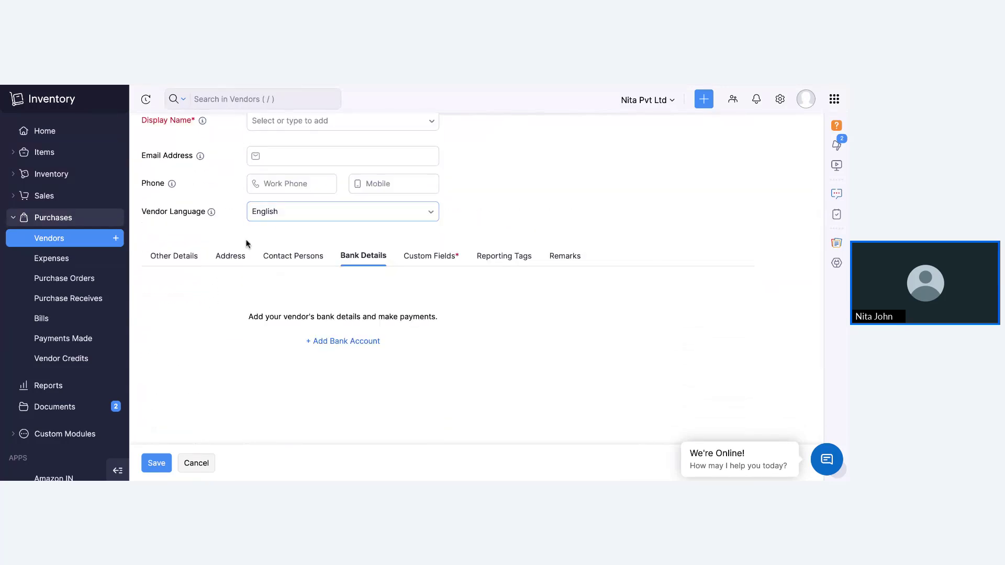
click(230, 255)
click(180, 256)
scroll(334, 319, down, 4)
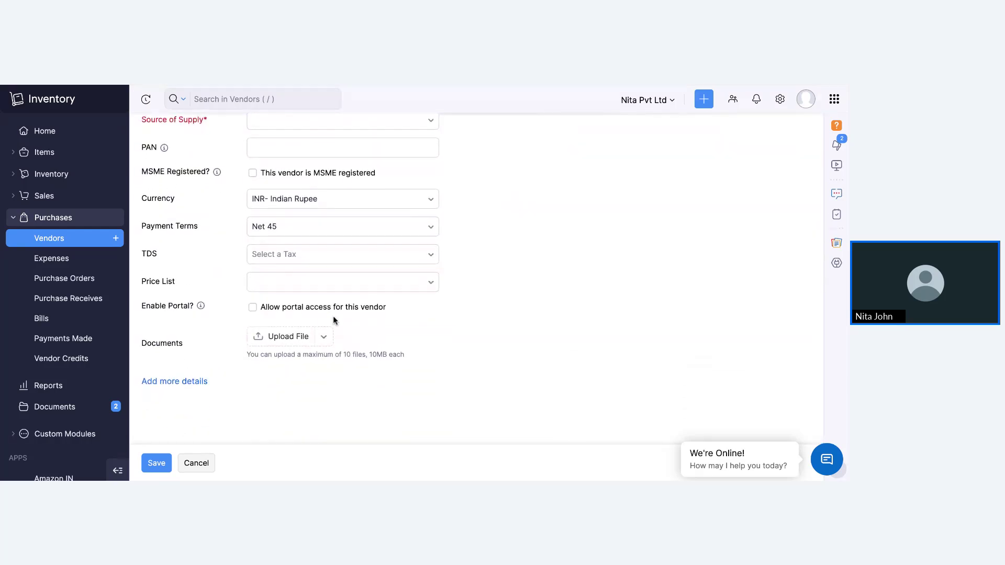
scroll(281, 343, up, 4)
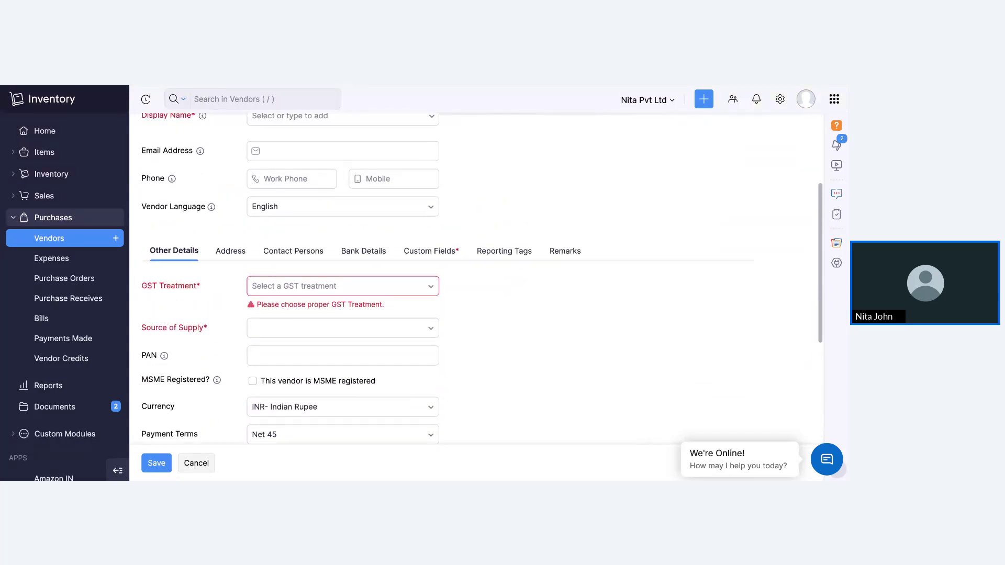
- Open a blank expense form, look through its fields and close it without saving
click(63, 259)
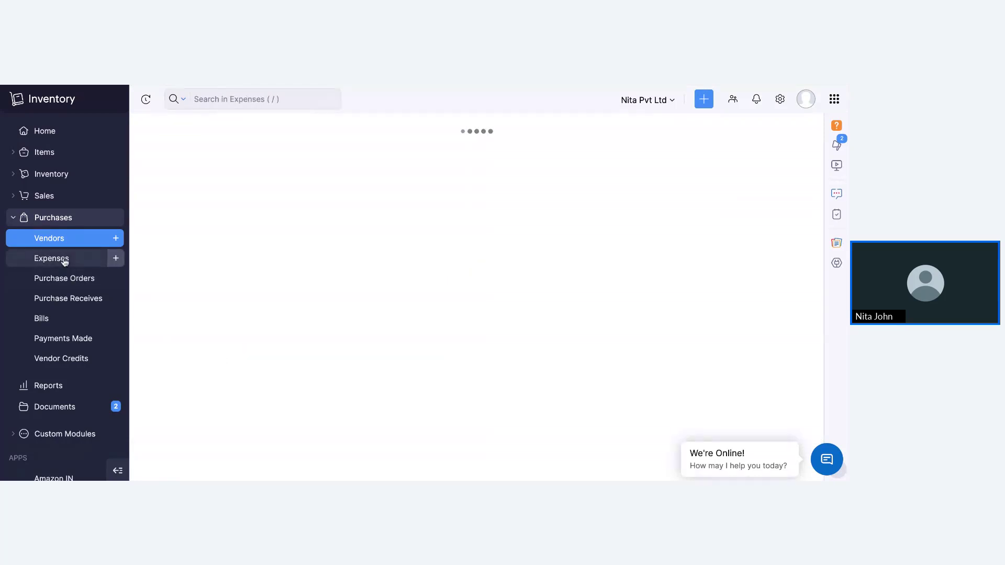
click(769, 132)
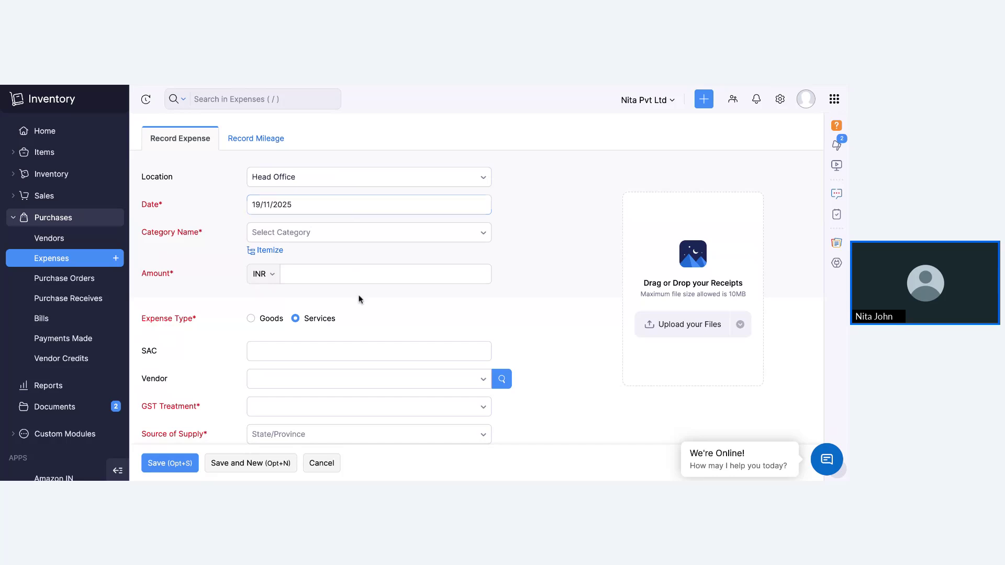
scroll(358, 296, down, 4)
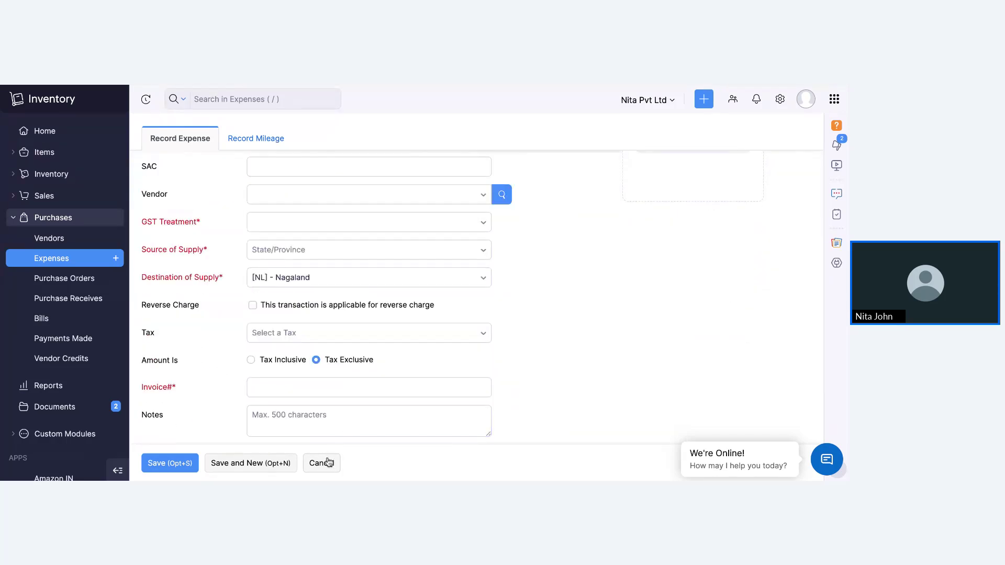
click(322, 462)
- Open the purchase orders list and view it filtered by Draft and by Closed, then return to the All view
click(75, 281)
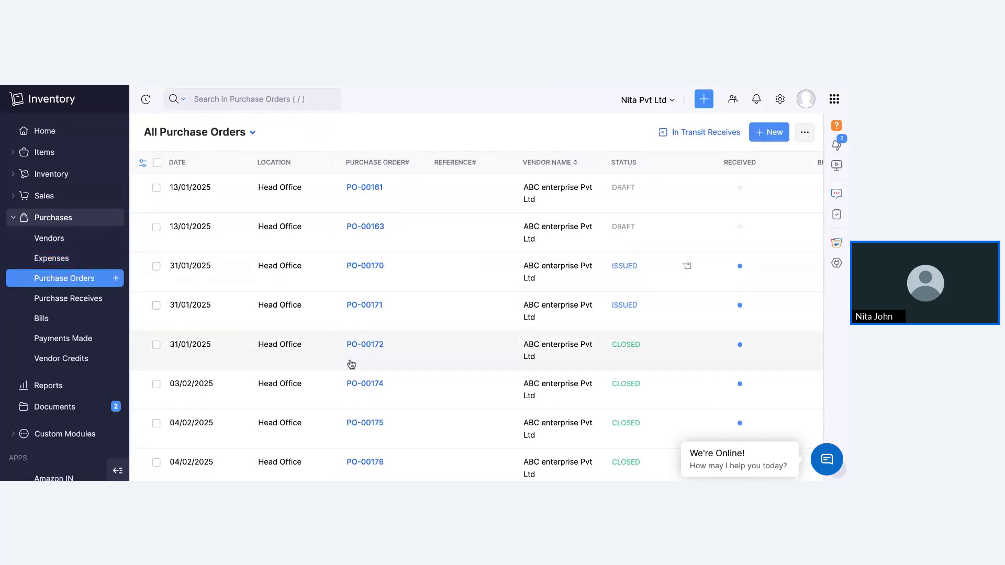
click(230, 141)
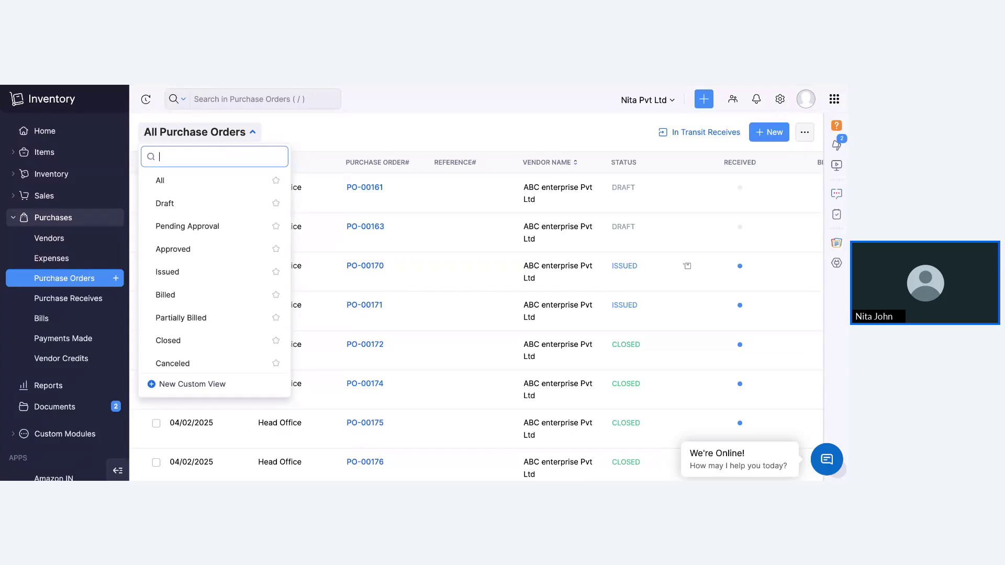
click(197, 202)
click(222, 137)
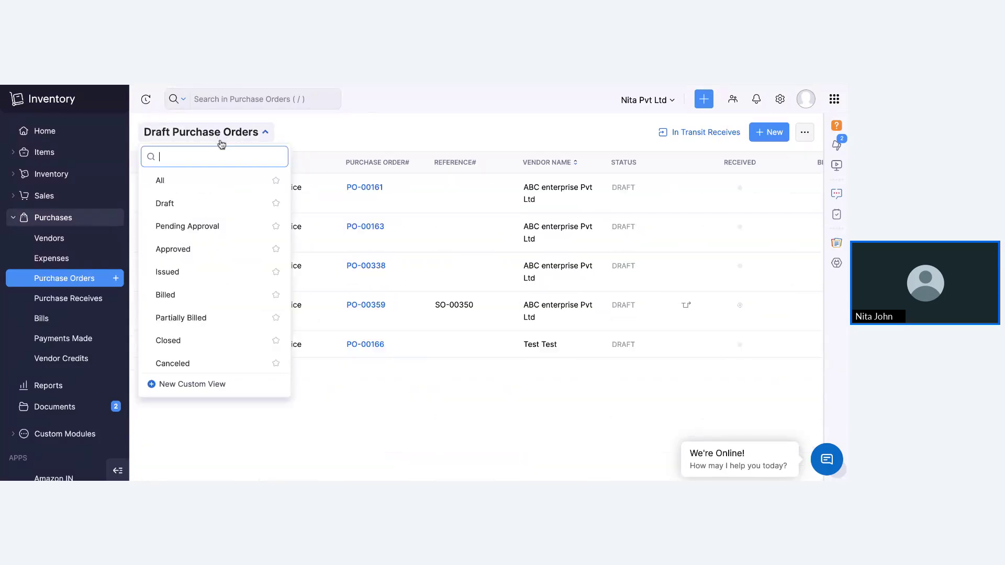
scroll(200, 210, down, 3)
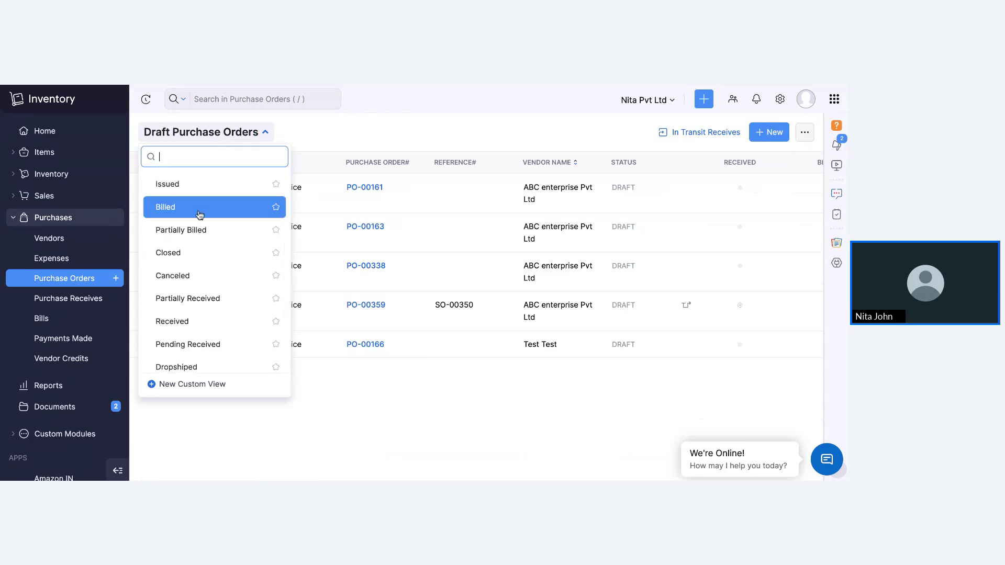
click(194, 253)
click(224, 131)
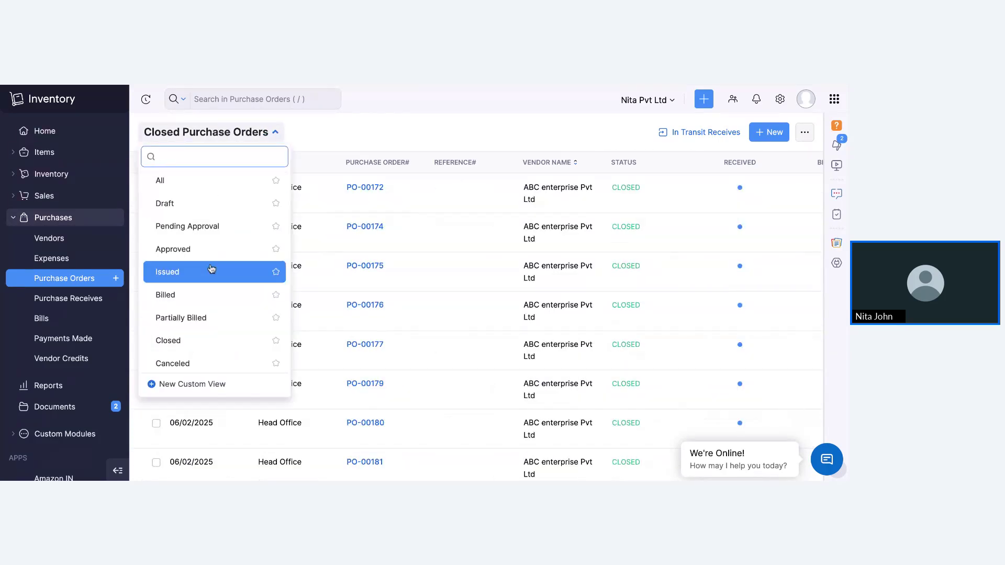
scroll(209, 262, down, 3)
scroll(211, 261, up, 3)
scroll(212, 262, up, 2)
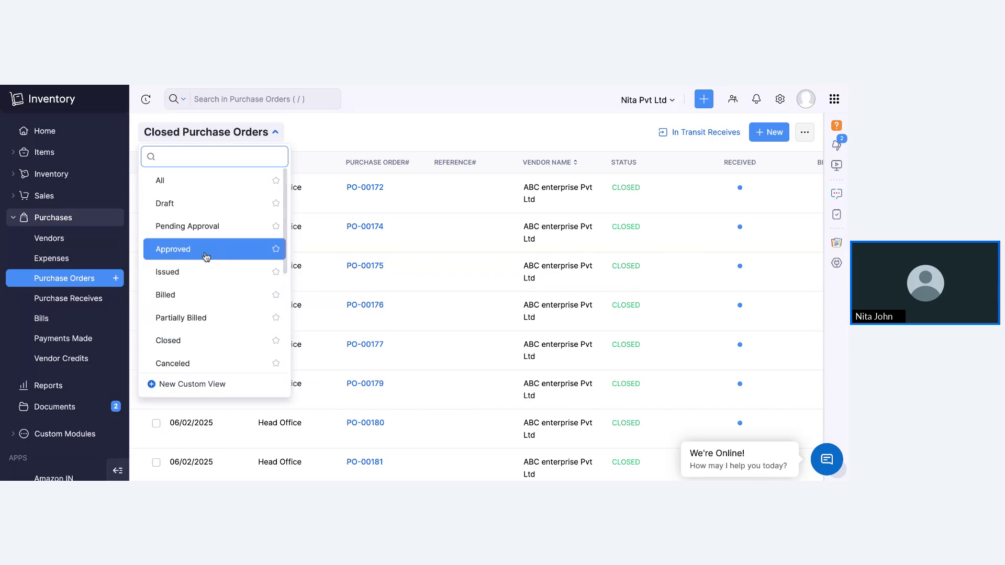
click(178, 181)
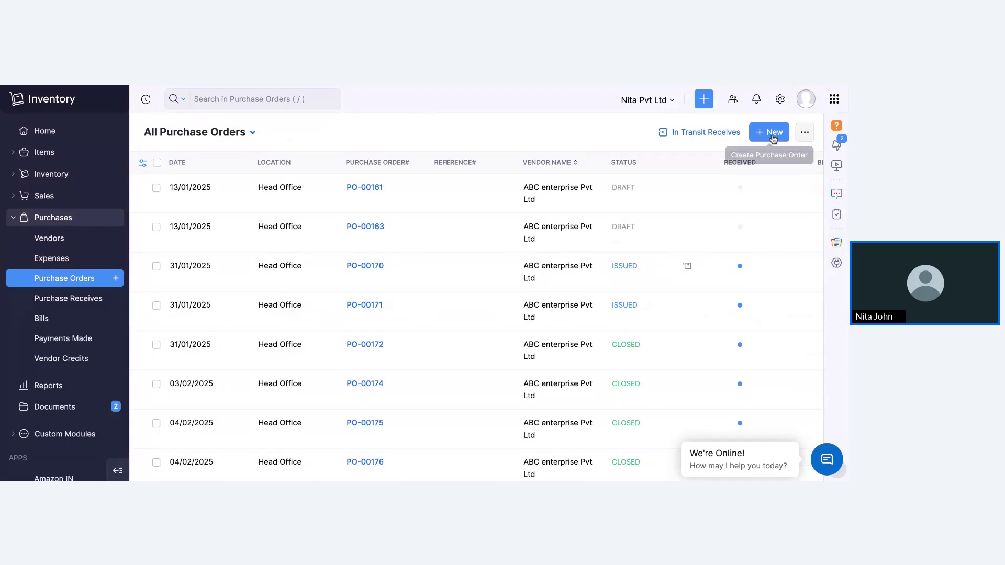
- Start a new purchase order for ABC enterprise Pvt Ltd, check the Customer delivery option and keep delivery to the Head Office location
click(770, 132)
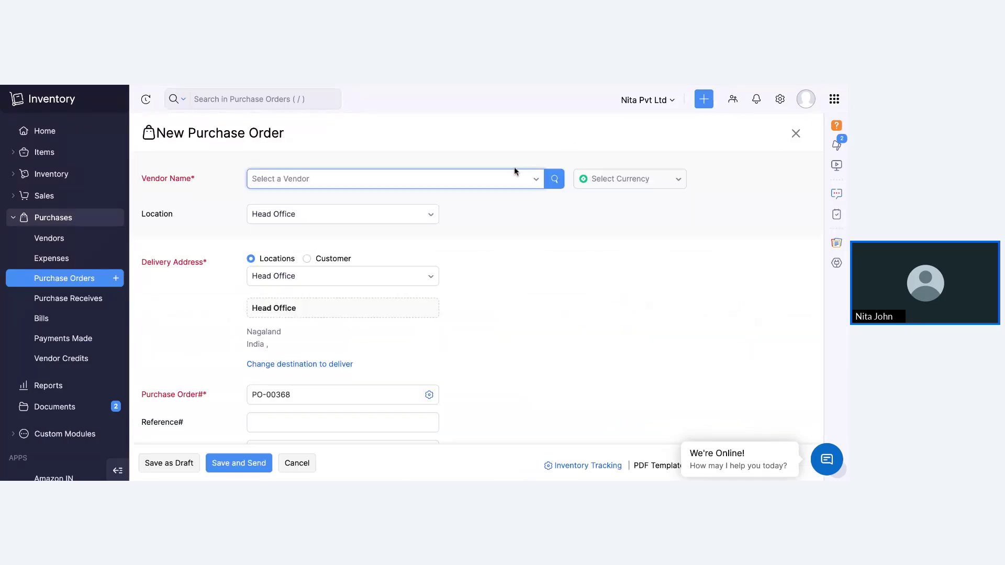
click(468, 179)
click(384, 239)
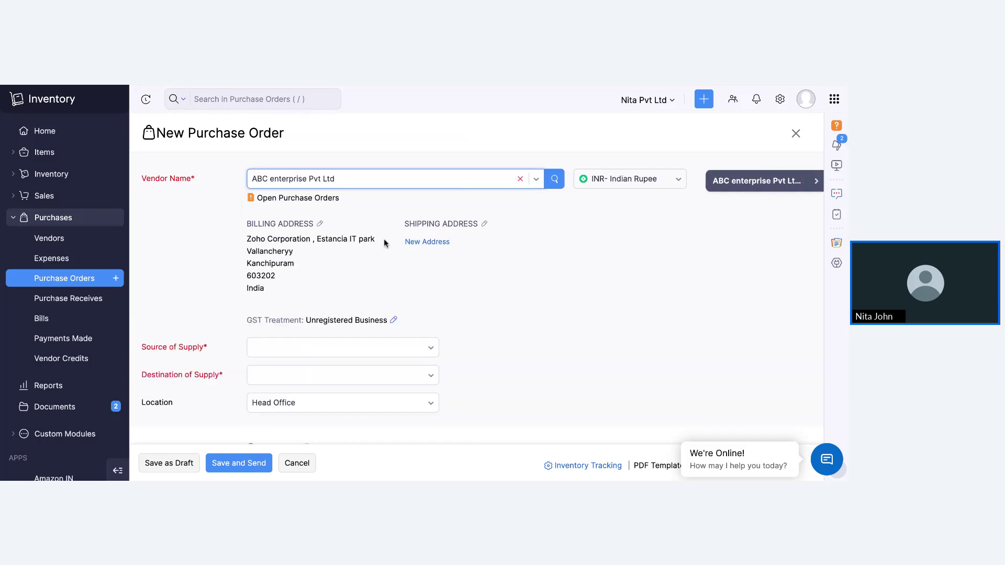
scroll(340, 319, down, 3)
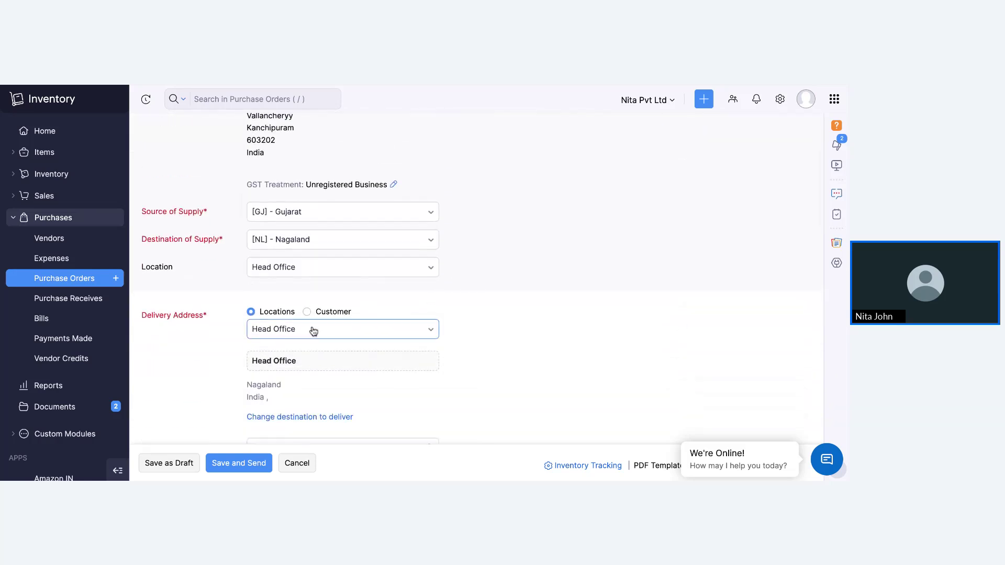
click(333, 313)
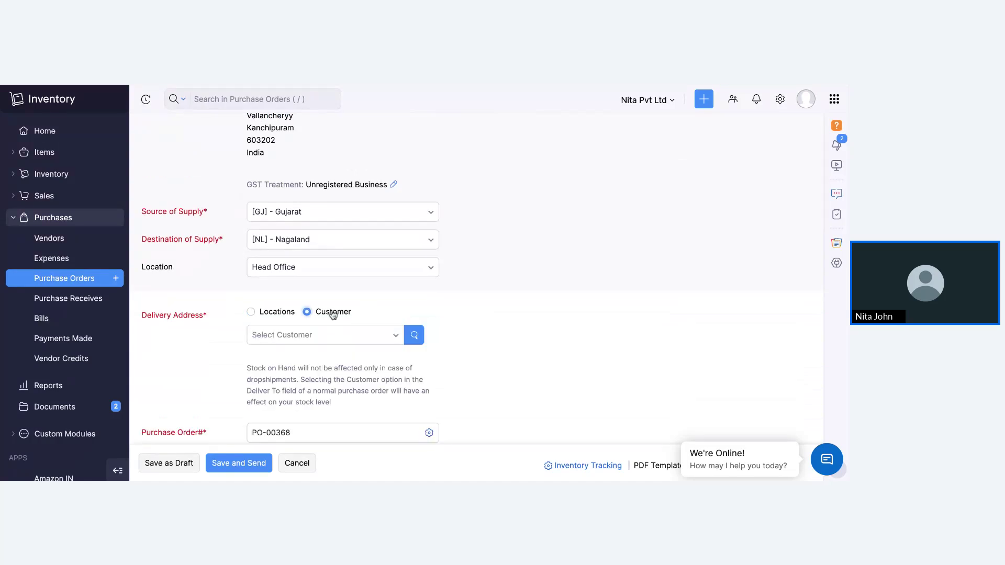
click(256, 312)
scroll(349, 358, down, 2)
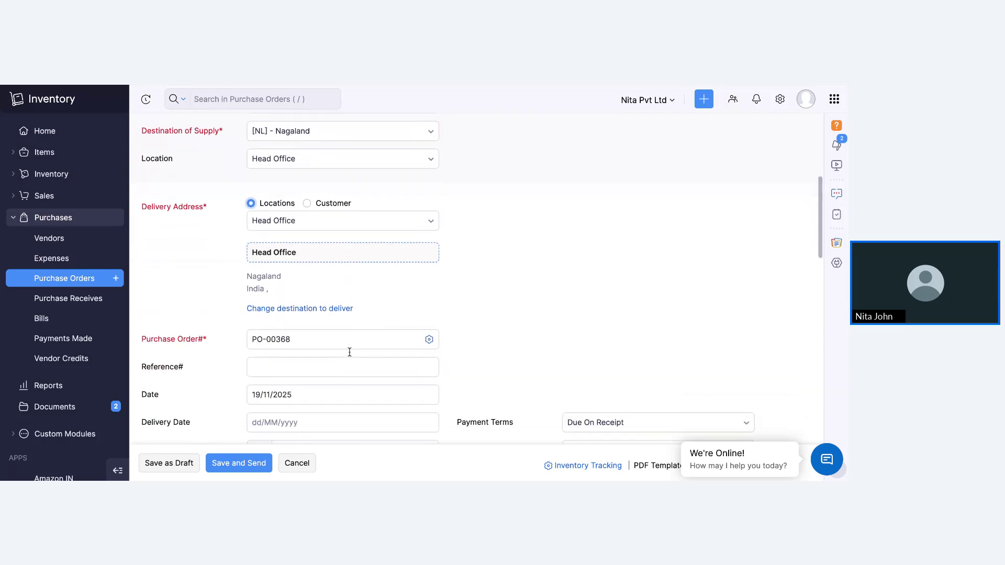
- Review the purchase order auto-numbering preferences and close them without changes
click(429, 309)
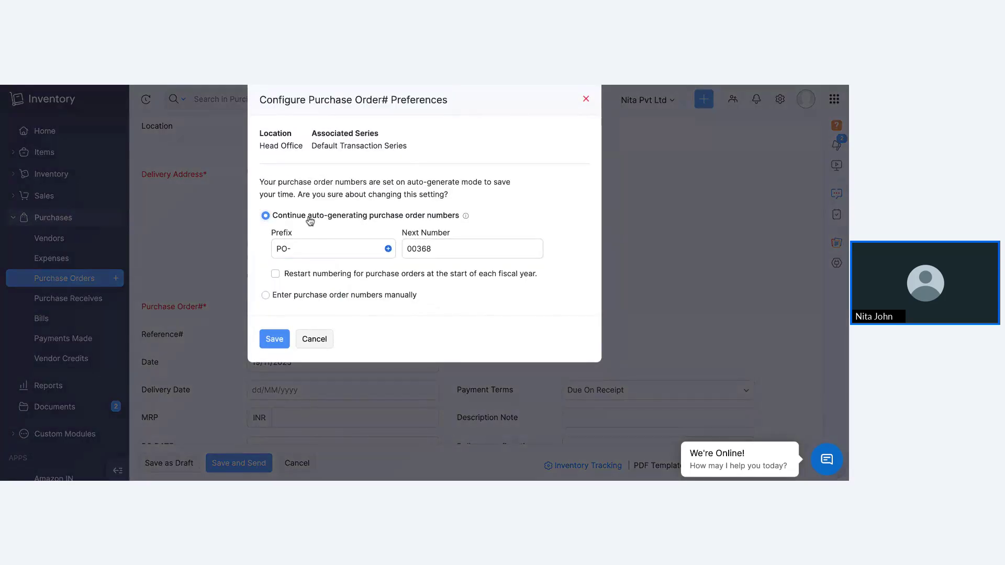
drag(308, 216, 417, 220)
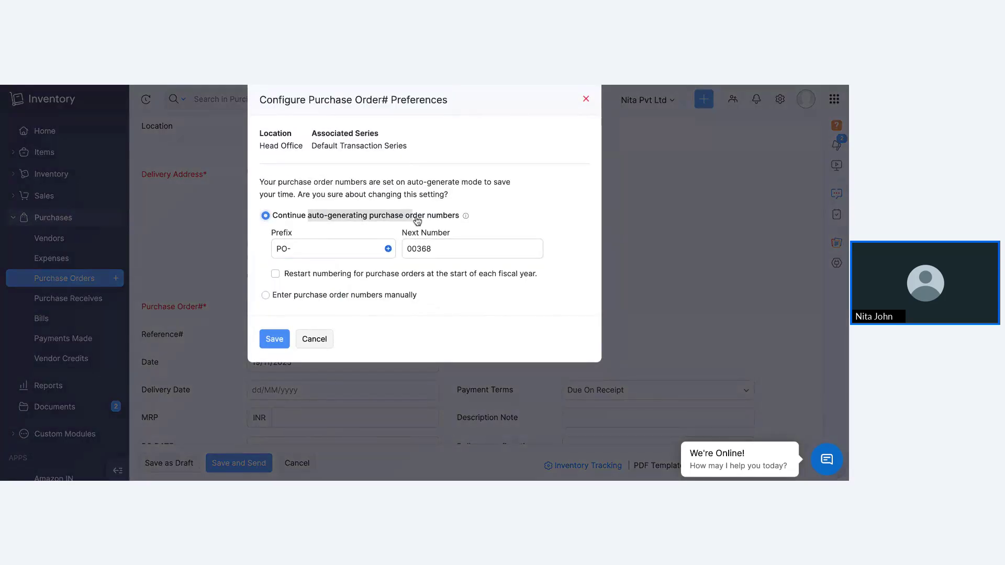
click(314, 339)
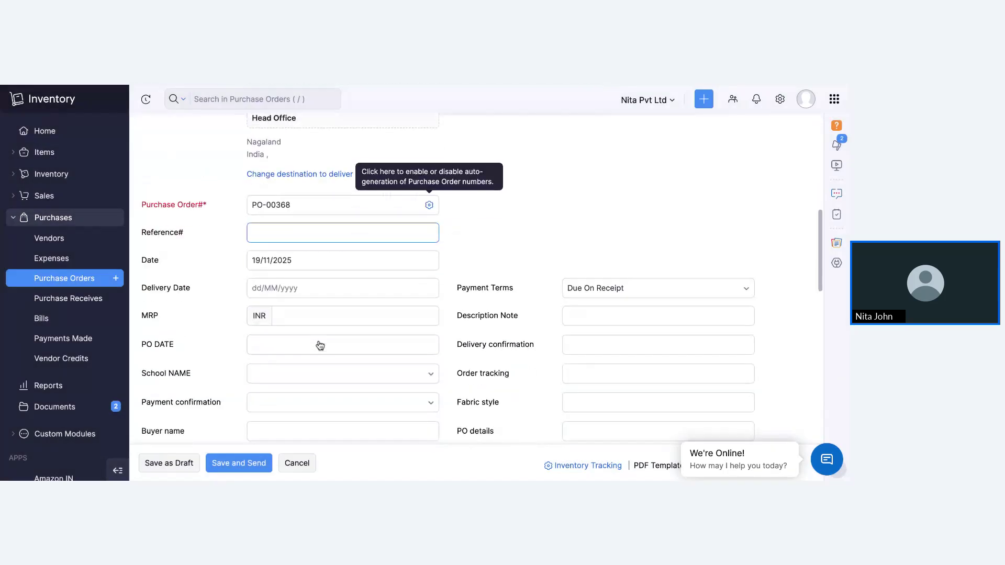
- Set the purchase order's payment terms to Net 60 and view the delivery date calendar without choosing a date
click(605, 254)
click(612, 387)
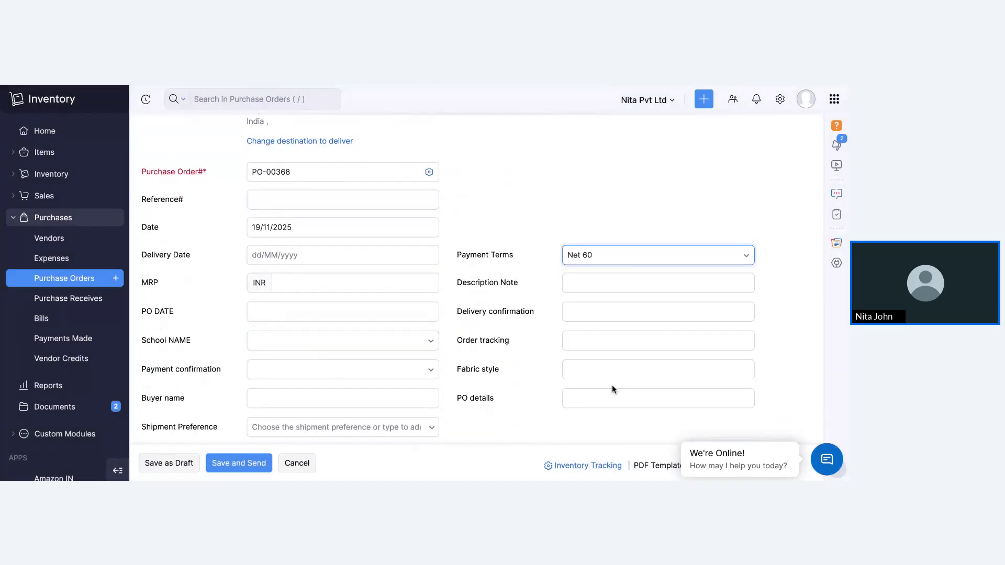
click(287, 256)
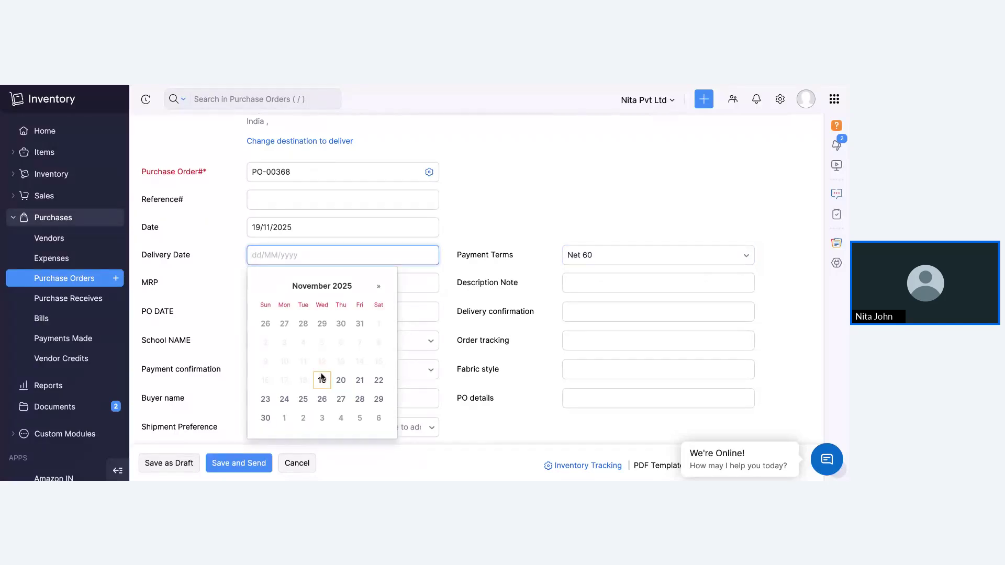
click(460, 236)
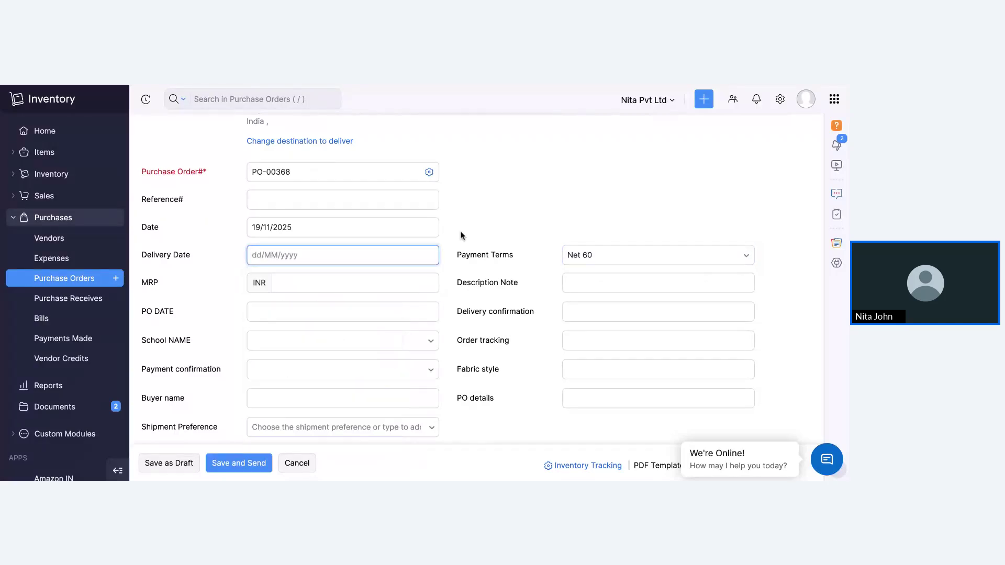
- Add the Perfume item to the purchase order's item table
scroll(460, 235, down, 3)
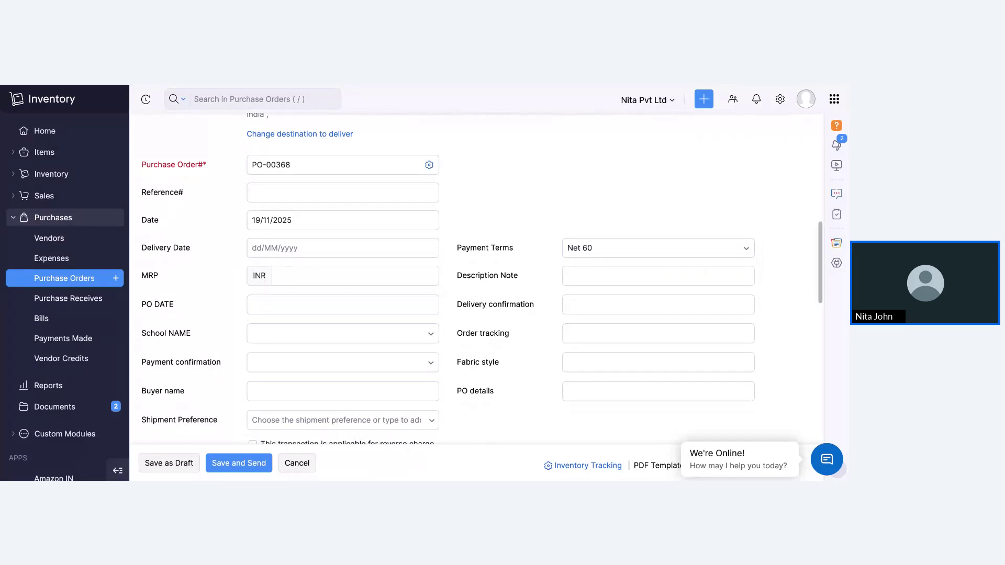
scroll(288, 314, down, 3)
click(287, 317)
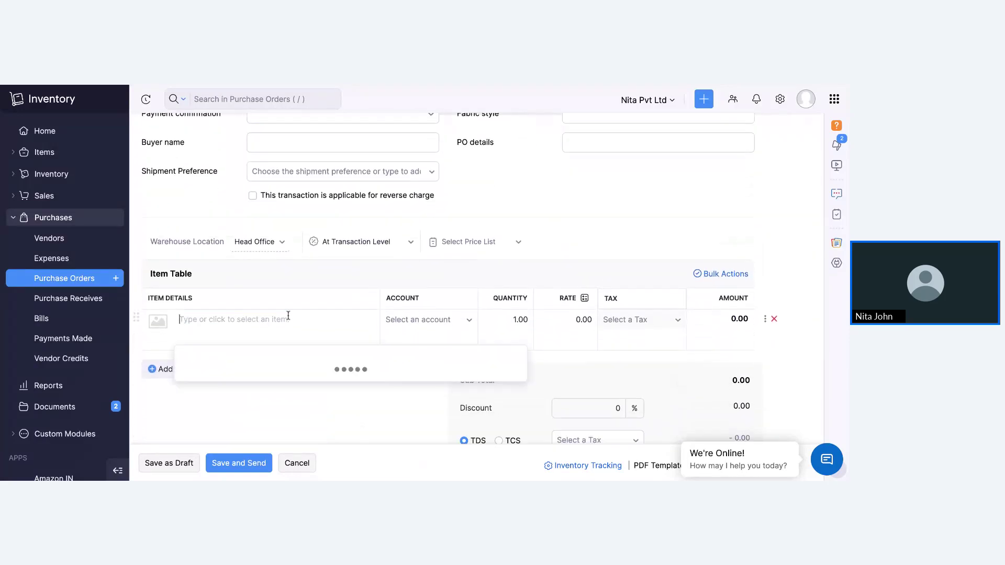
text(perfume)
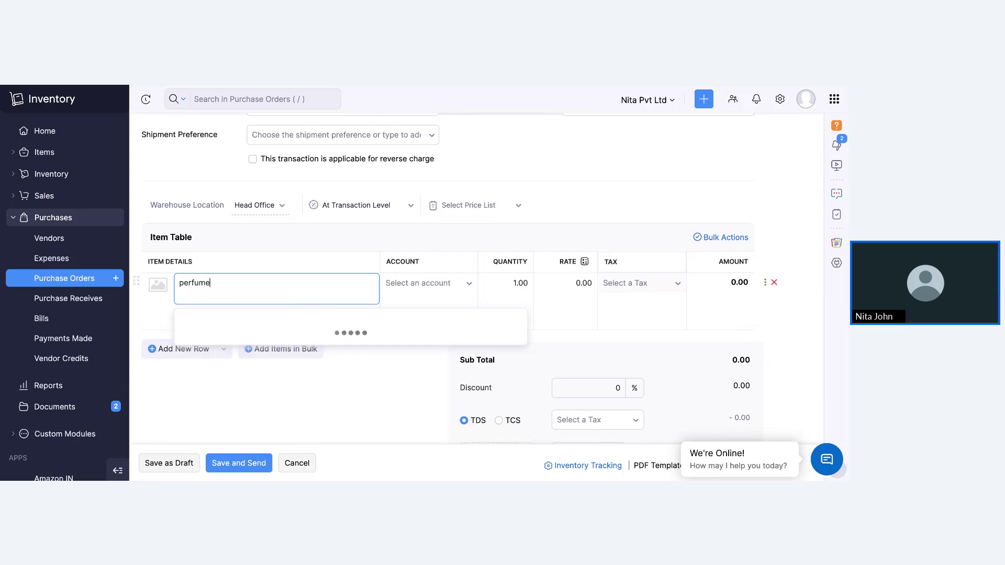
click(280, 328)
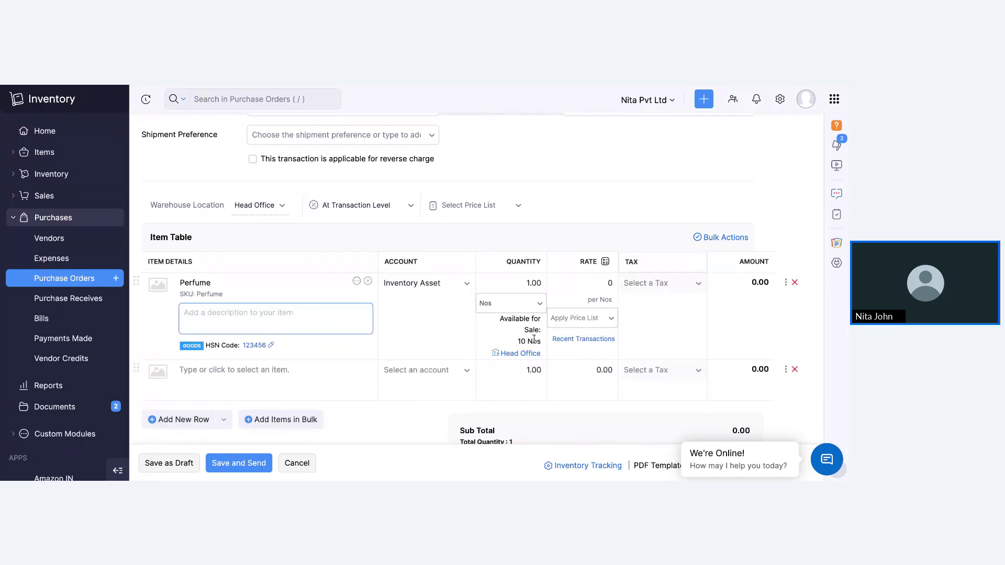
- Set the Perfume item's quantity to 10 and its rate to 10
click(530, 283)
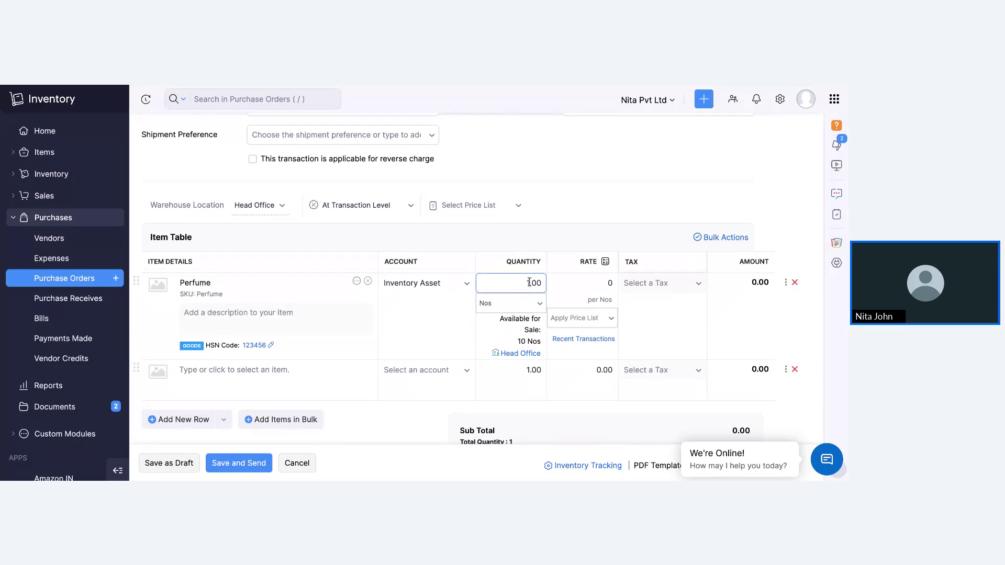
text(0)
click(601, 282)
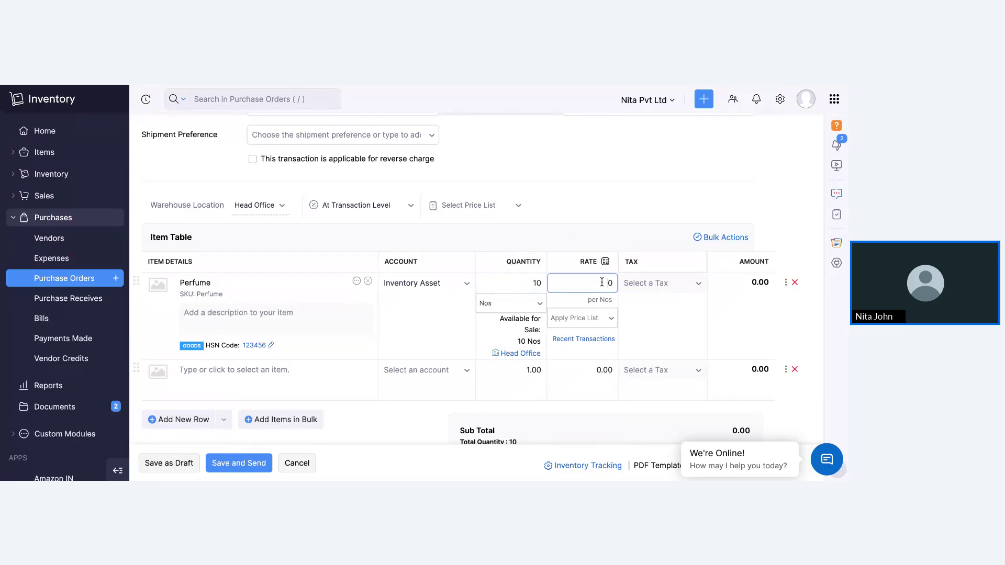
text(10)
click(611, 218)
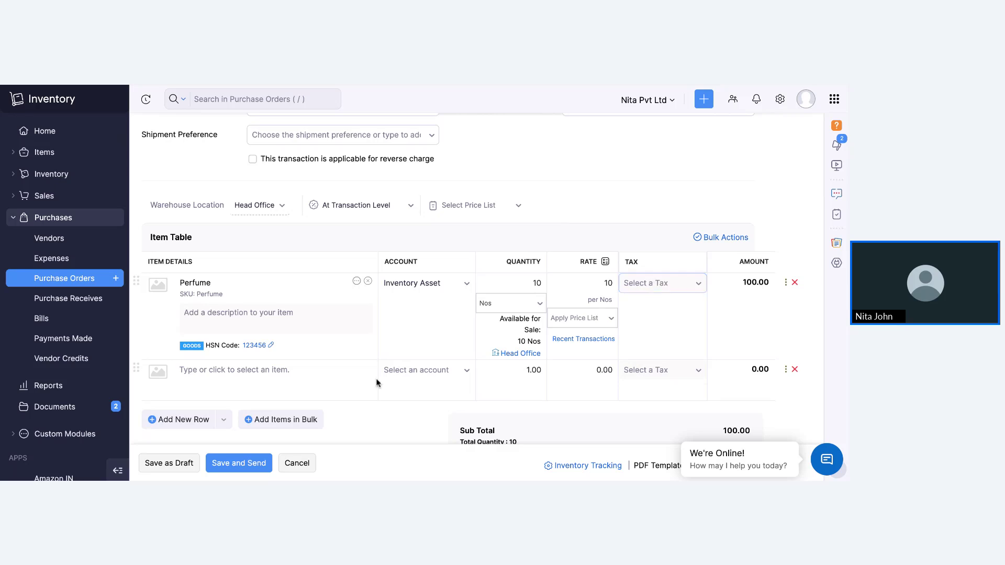
- Save the purchase order, skip emailing it to the vendor and mark it as issued
scroll(314, 343, down, 2)
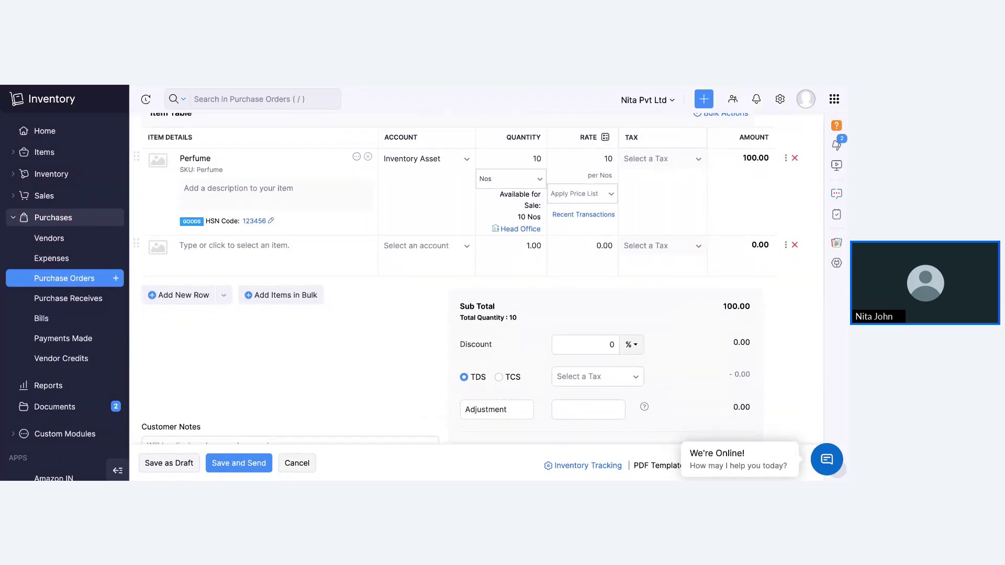
click(239, 463)
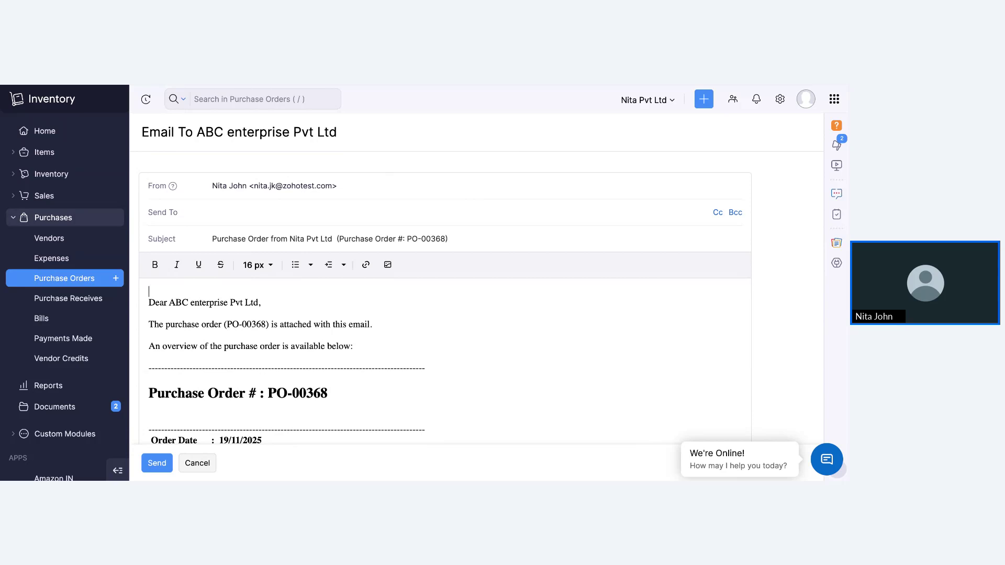
click(197, 463)
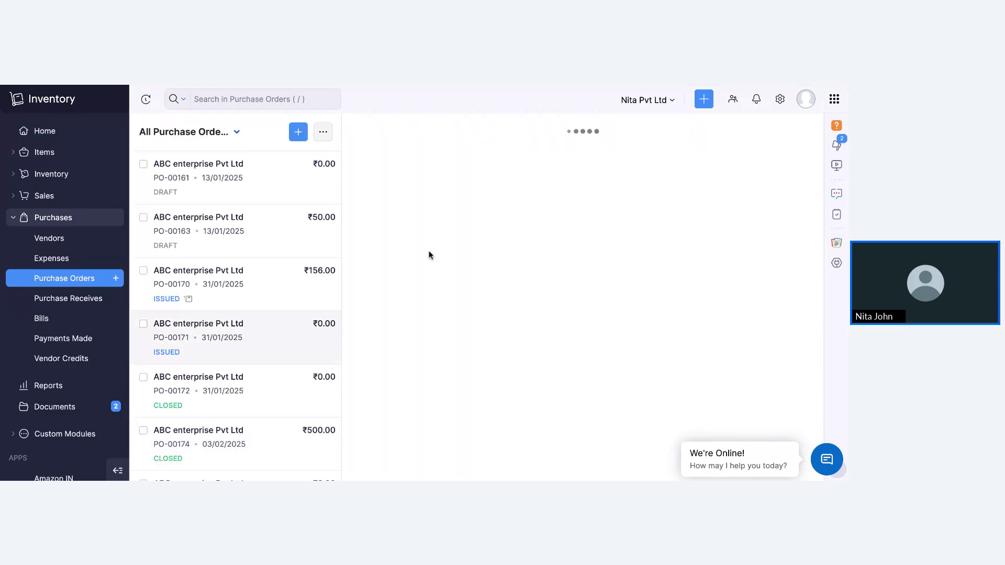
mouse_move(383, 370)
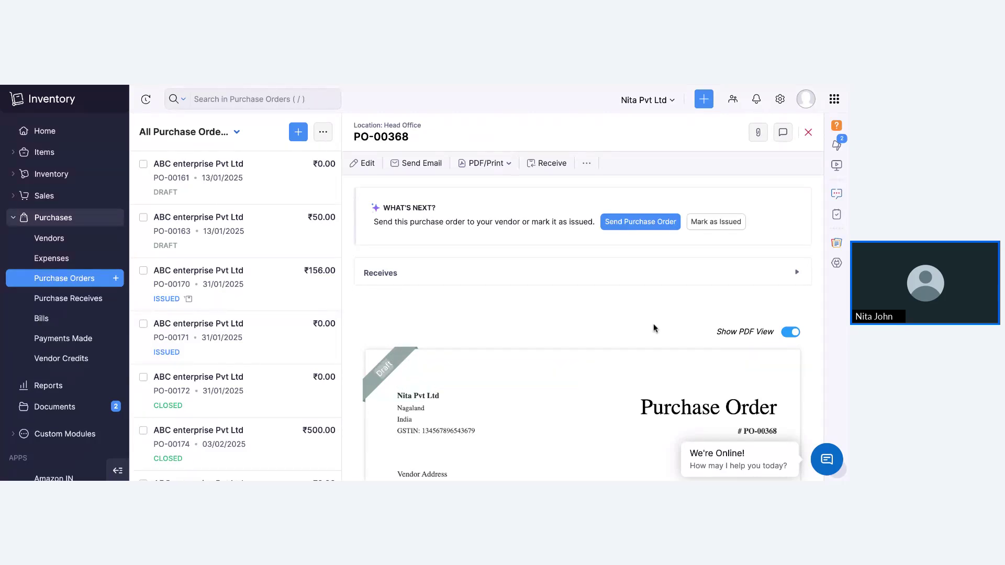
click(734, 222)
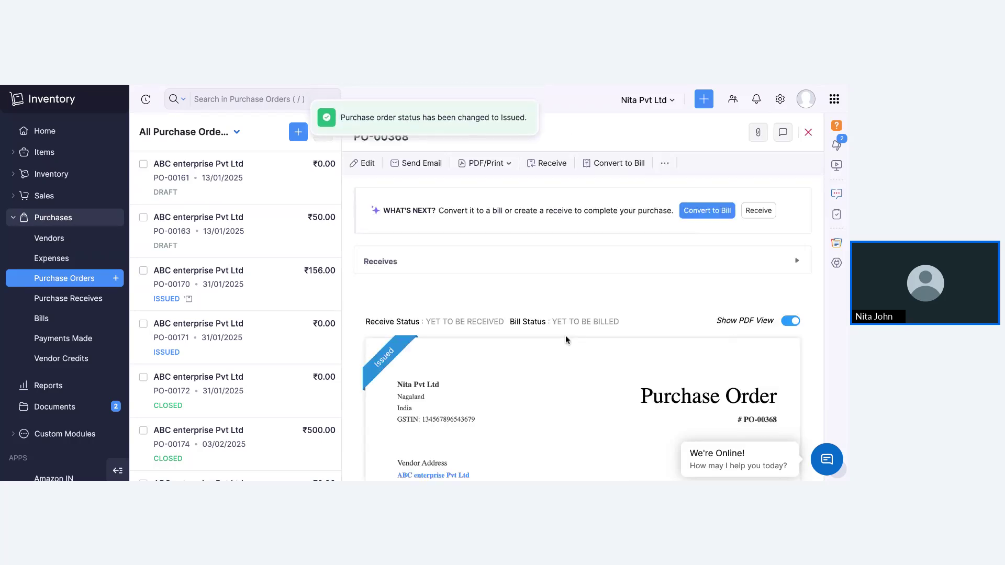
- Review the issued purchase order's document and expand its receives section
scroll(565, 338, down, 7)
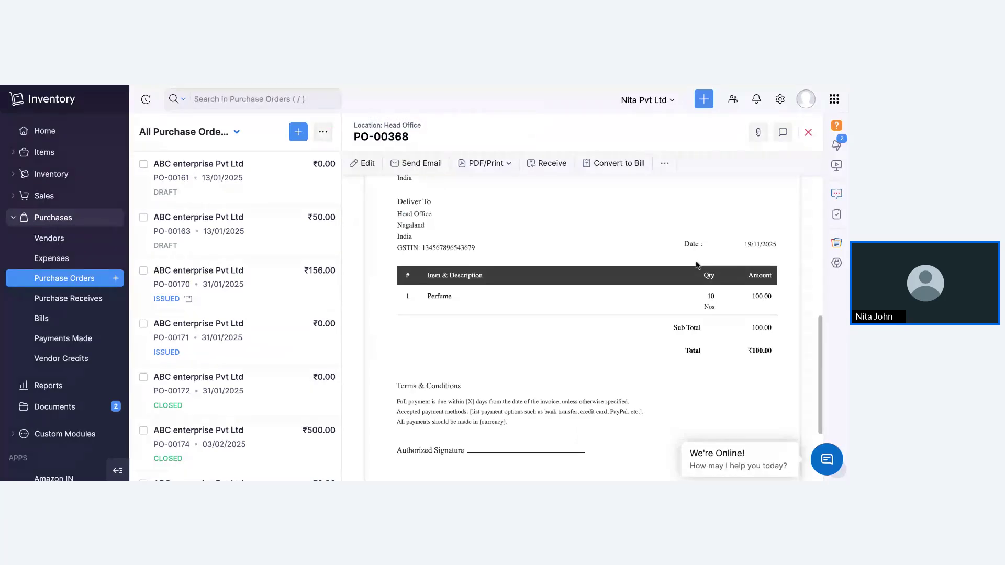
scroll(521, 292, up, 10)
click(390, 264)
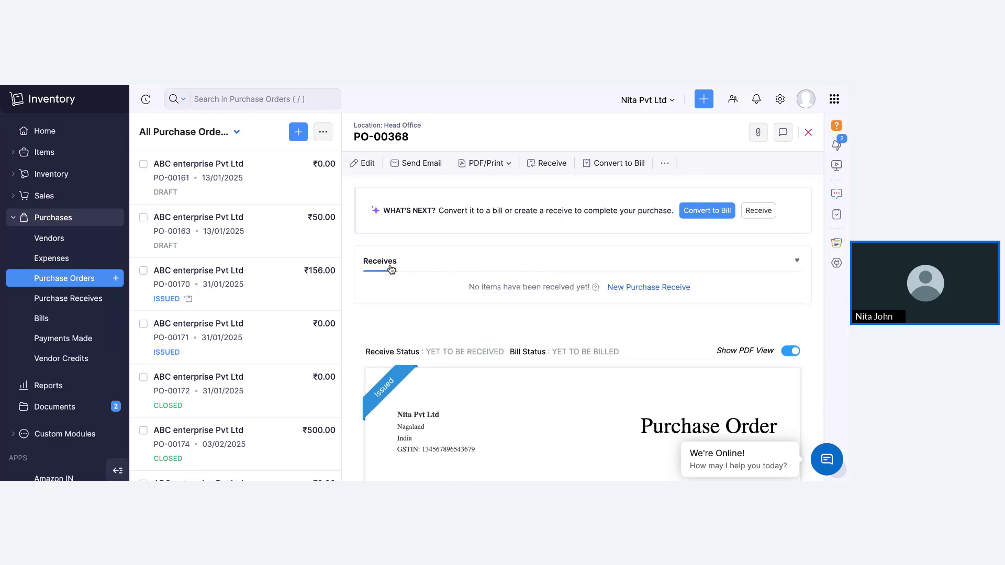
- Start a new purchase receive for the issued purchase order and check its receive numbering preferences without changing them
click(661, 288)
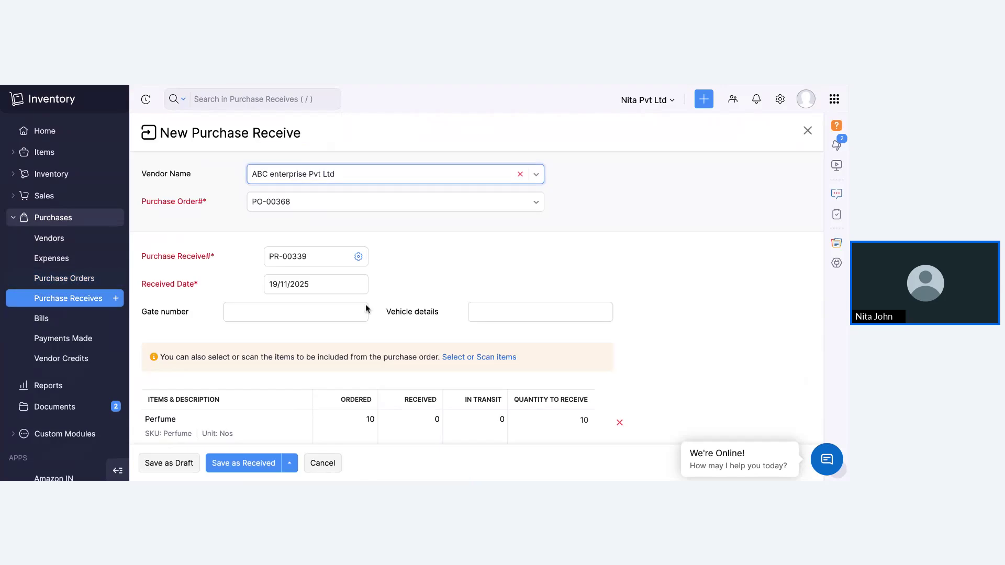
click(366, 308)
scroll(367, 308, down, 1)
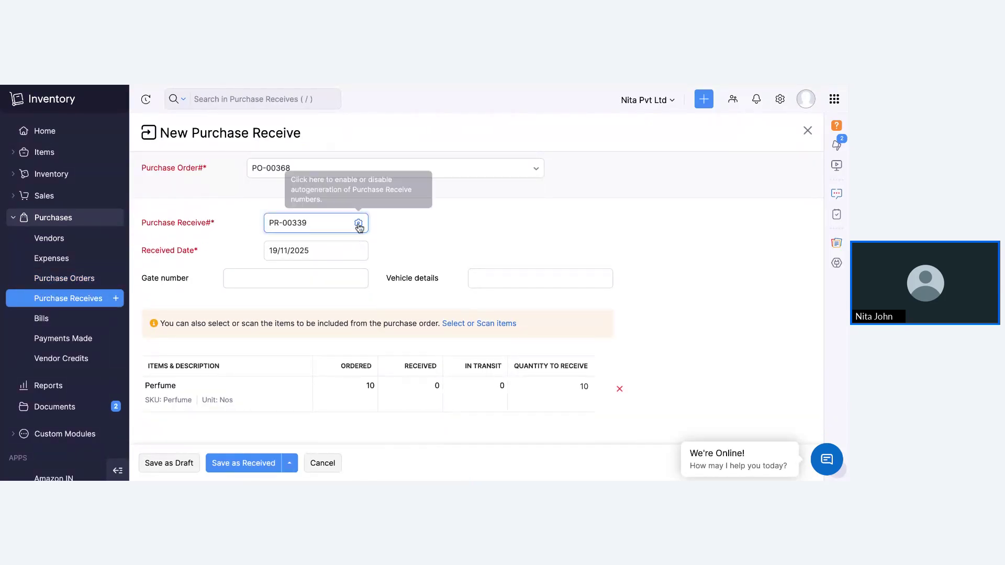
click(358, 224)
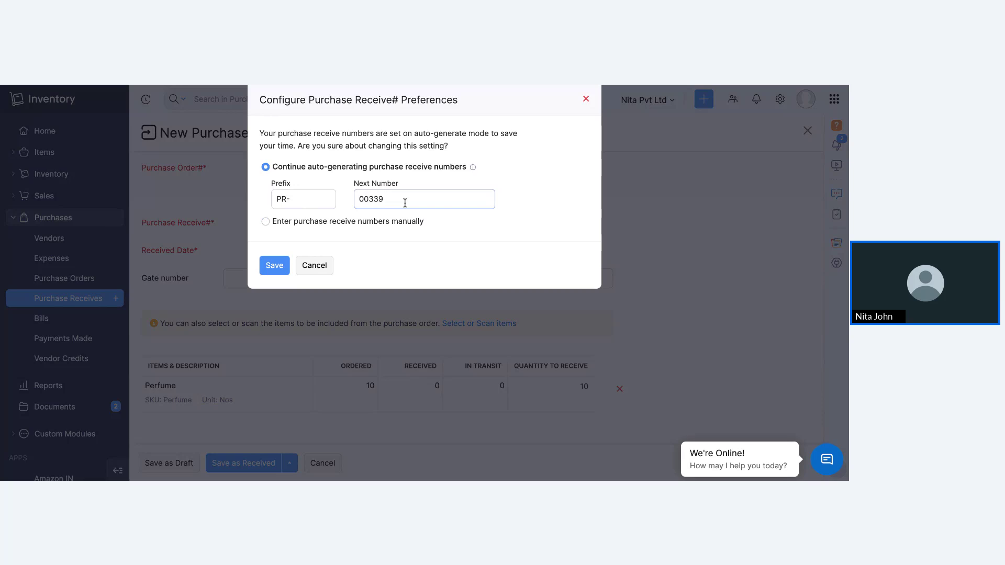
click(314, 265)
- Set the received date to 19/11/2025 and save the purchase receive of 10 Perfume units as received
click(315, 250)
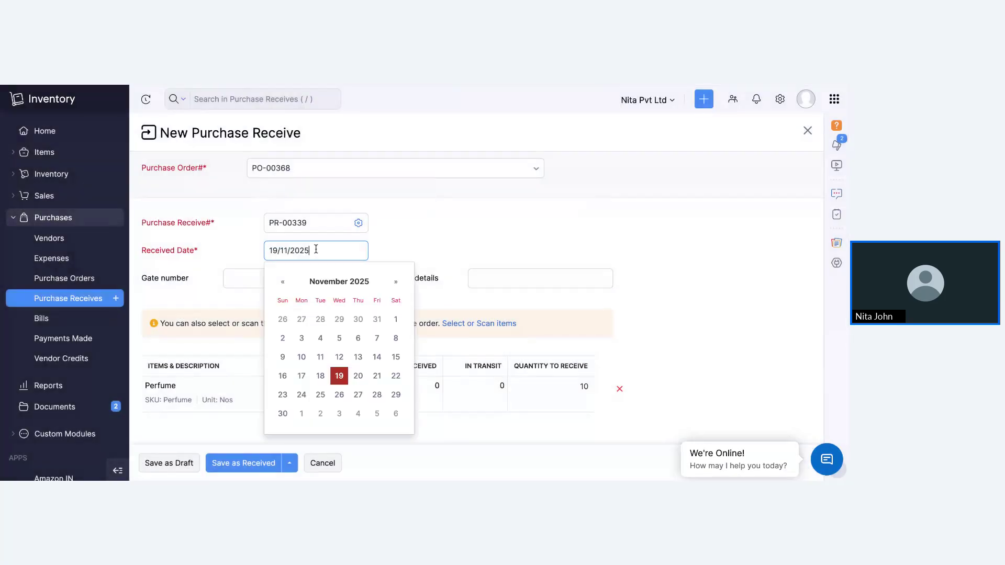
click(339, 376)
scroll(344, 378, down, 1)
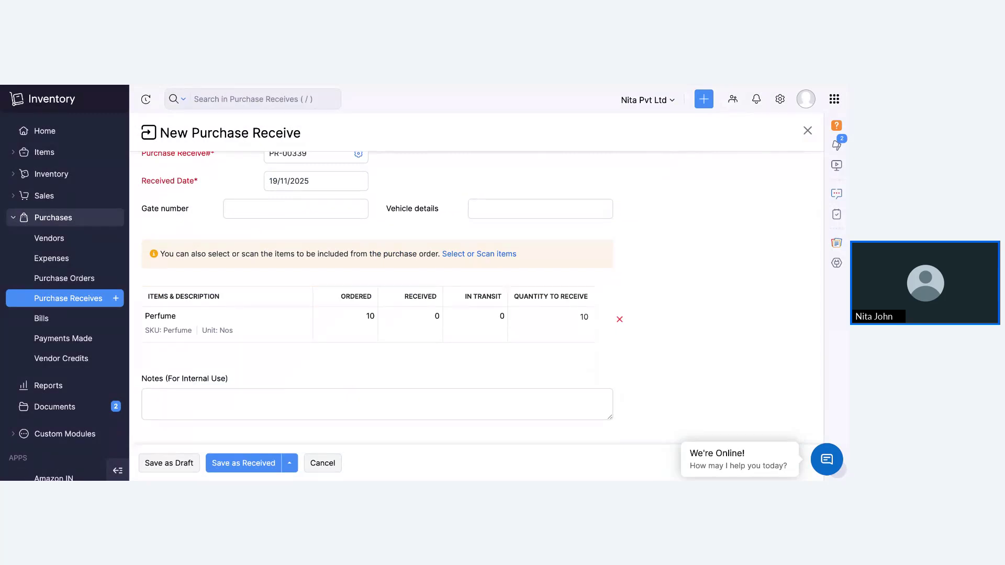
click(585, 317)
key(BackSpace)
key(BackSpace)
click(239, 463)
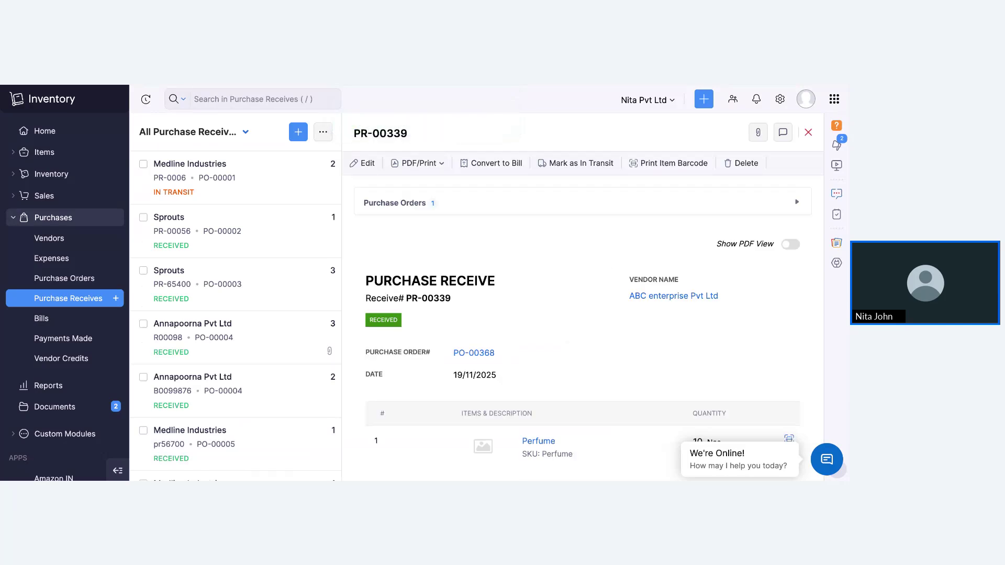
- Review the saved purchase receive and examine the Perfume item's accounting and physical stock details
scroll(566, 342, down, 2)
scroll(549, 394, down, 1)
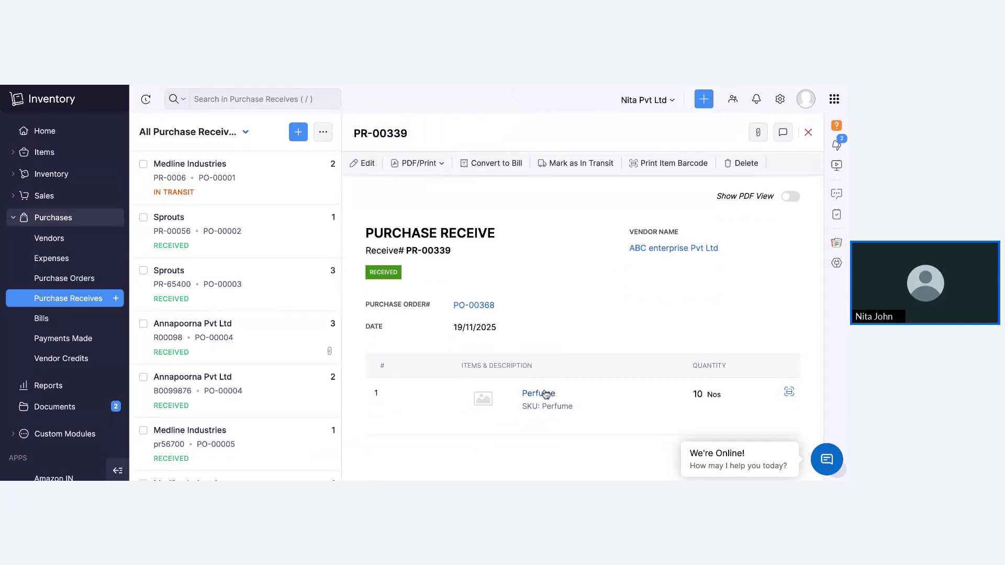
click(547, 394)
scroll(686, 333, down, 2)
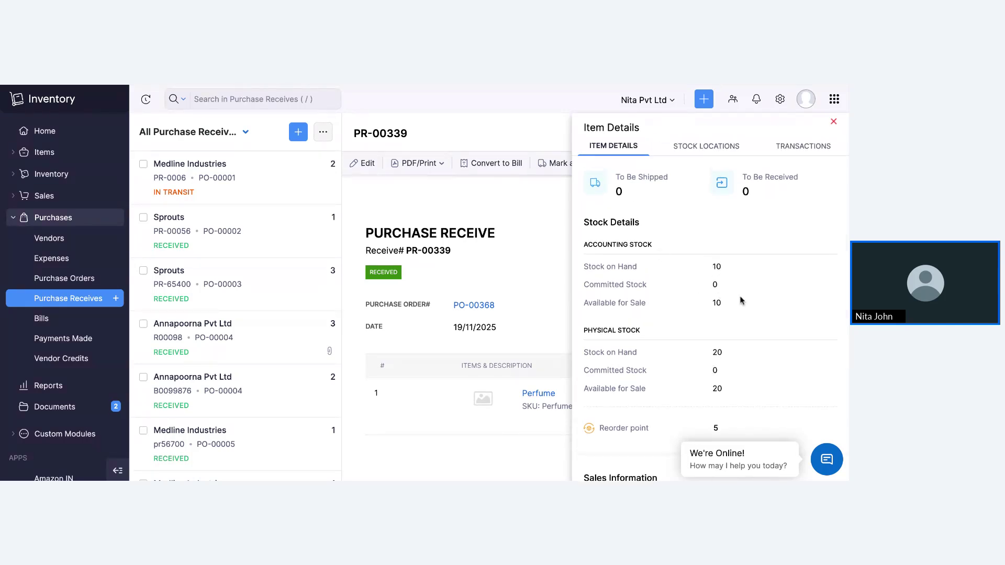
click(832, 121)
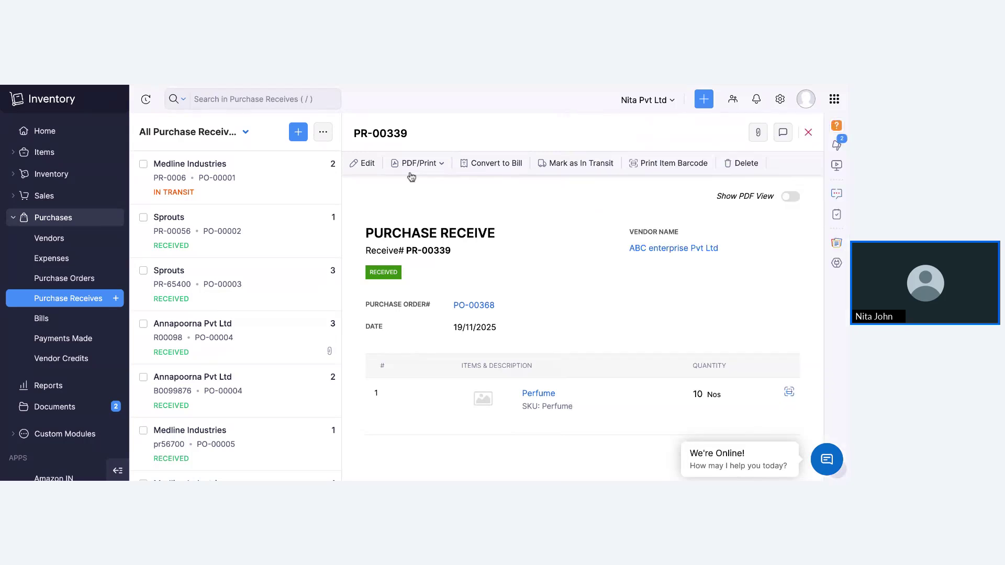
- Convert the purchase receive to a bill numbered Testperfume and save it as open
click(480, 164)
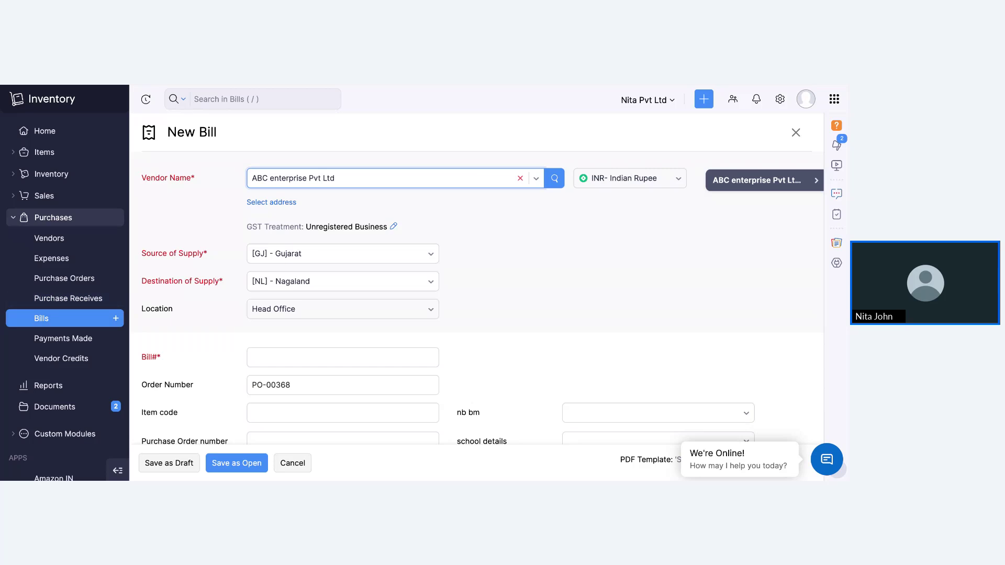
click(266, 358)
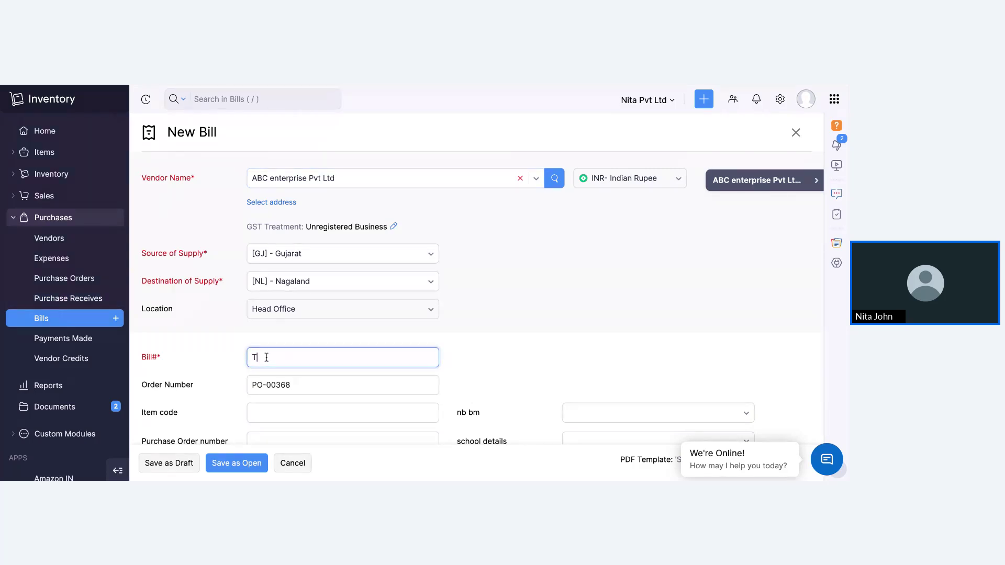
text(Testperfume)
scroll(369, 346, down, 1)
scroll(368, 345, down, 7)
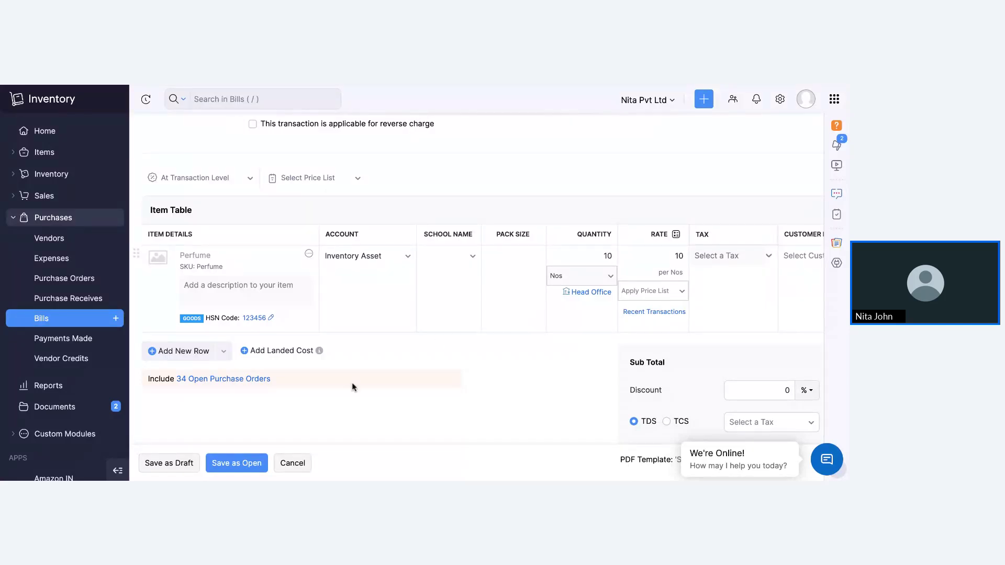
click(247, 463)
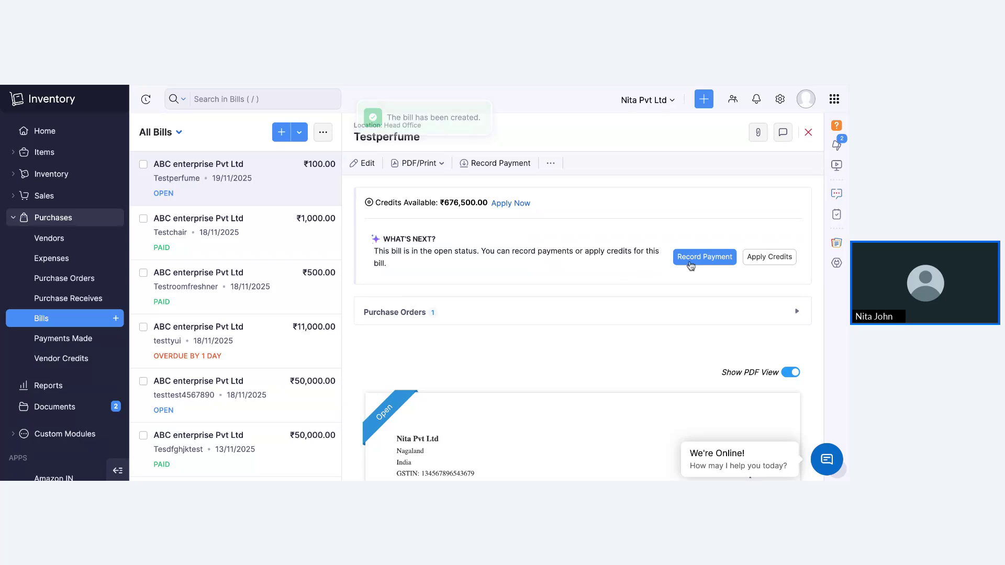
- Record a cash payment of 100 INR through Petty Cash for the Testperfume bill and save it as paid
click(694, 261)
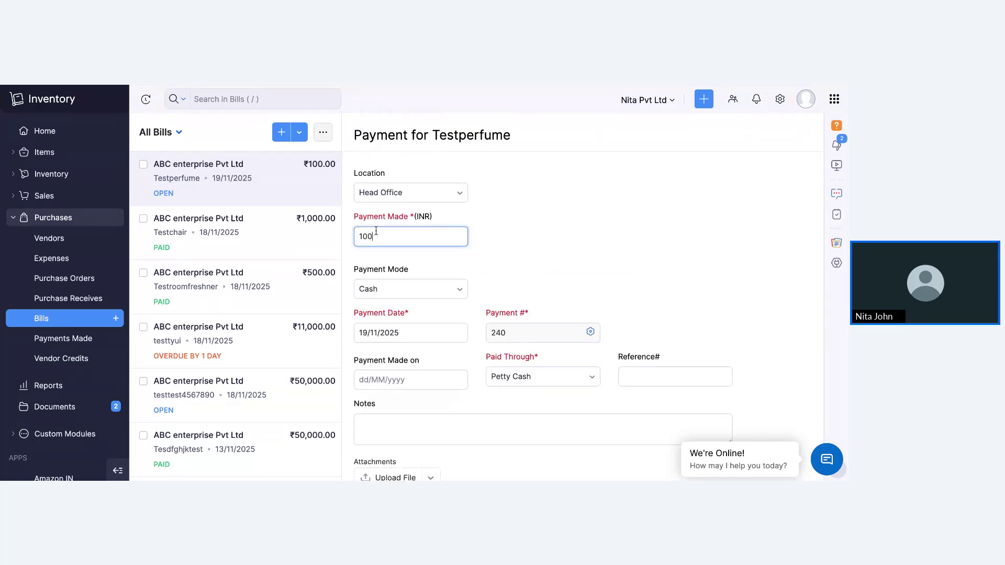
scroll(393, 252, down, 1)
click(398, 263)
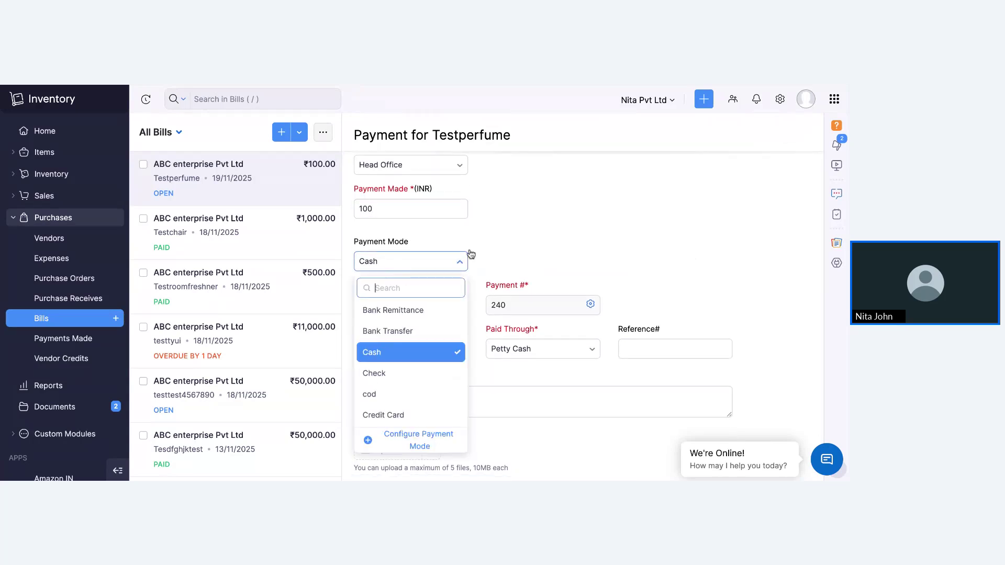
click(542, 224)
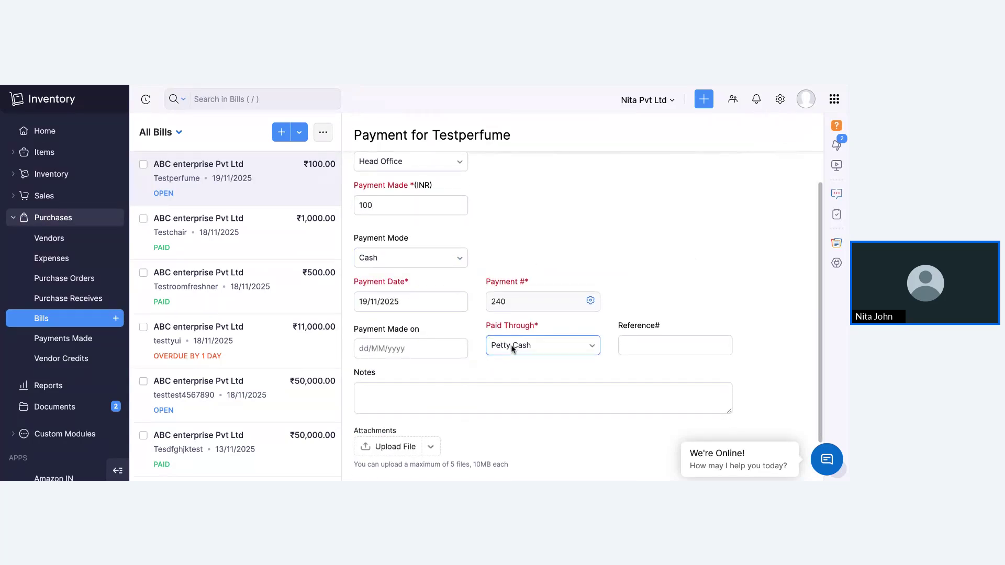
scroll(462, 407, down, 2)
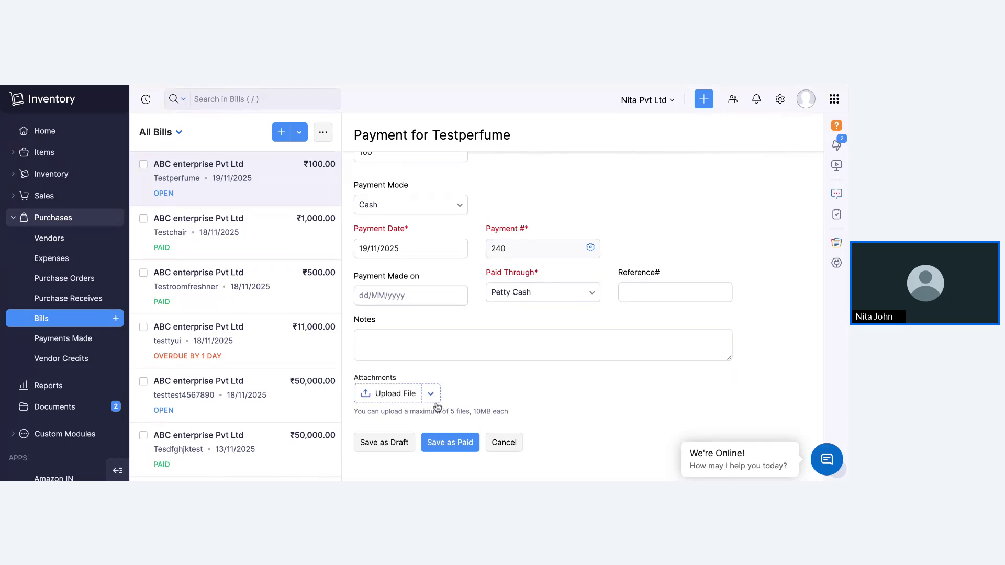
click(448, 442)
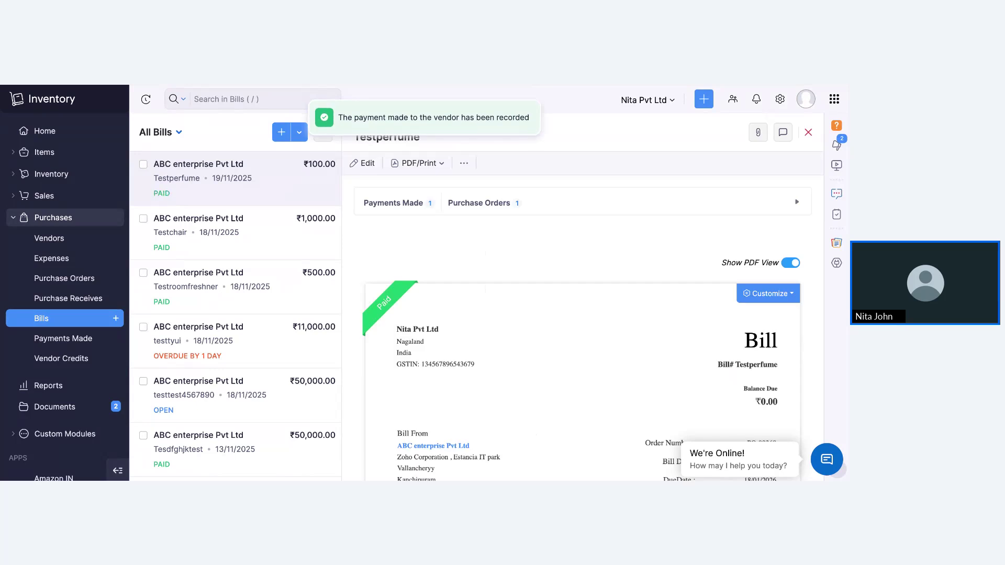
- Check the purchase order linked to the paid bill and review the Perfume item's accounting and physical stock
click(494, 211)
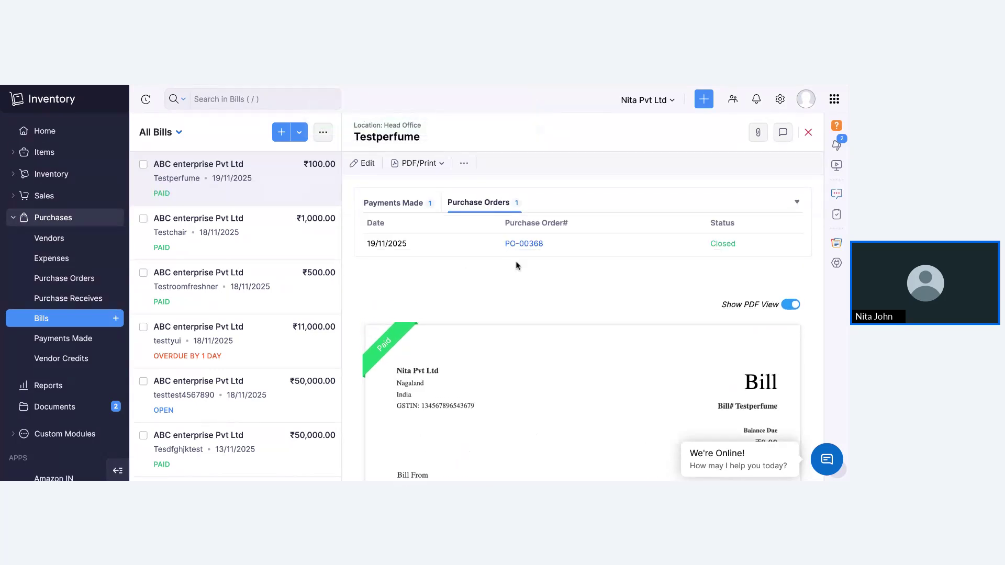
click(541, 250)
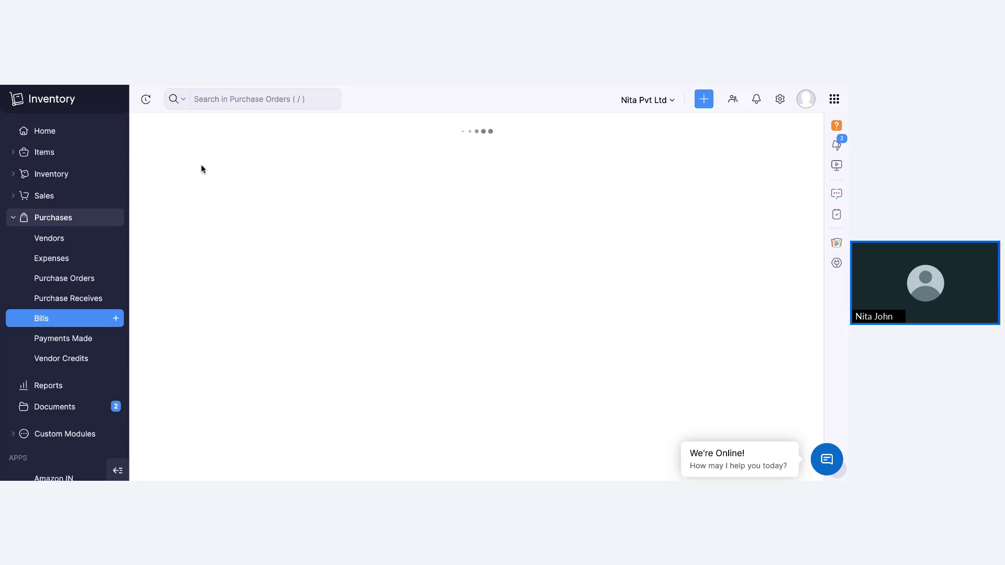
click(73, 160)
click(58, 173)
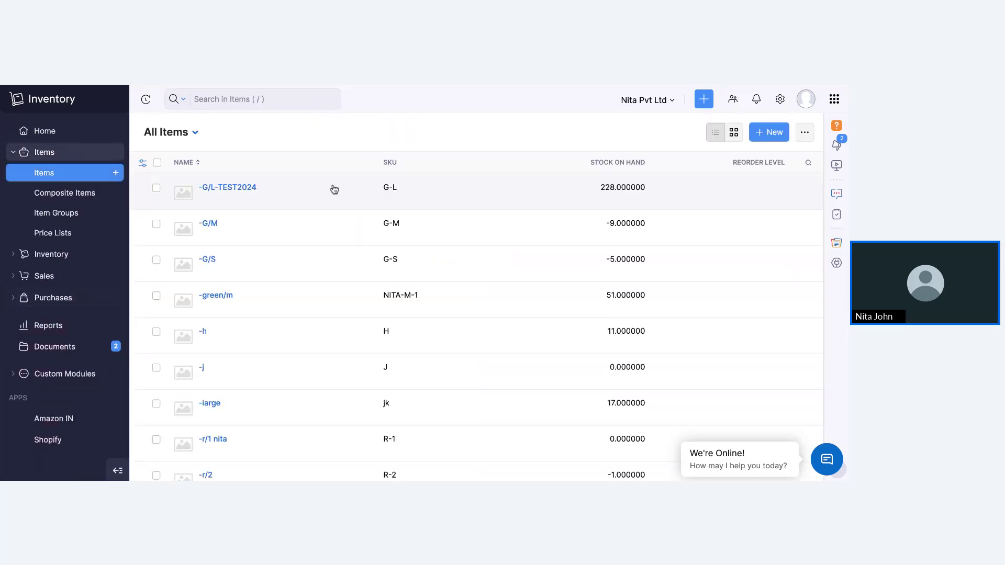
click(145, 100)
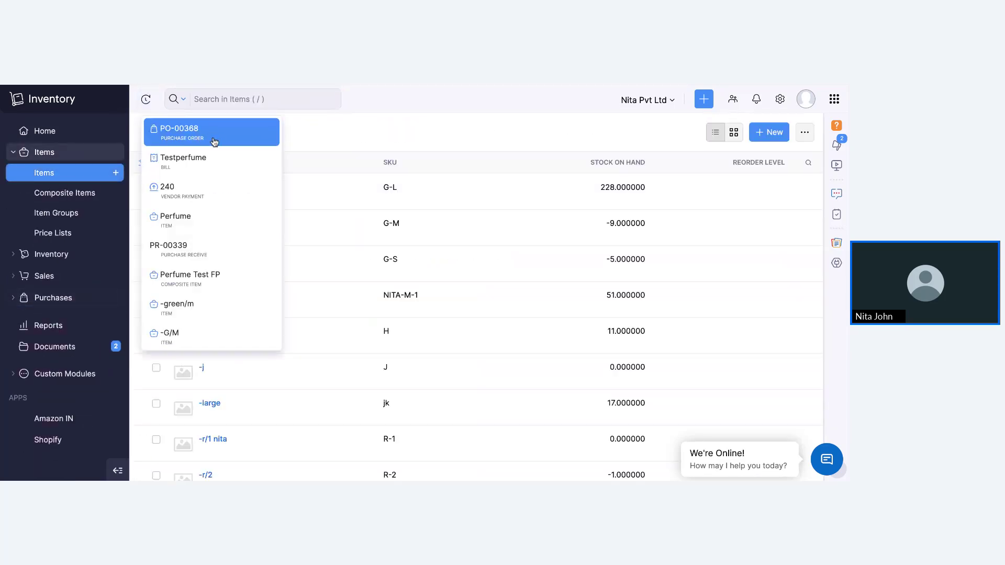
click(220, 220)
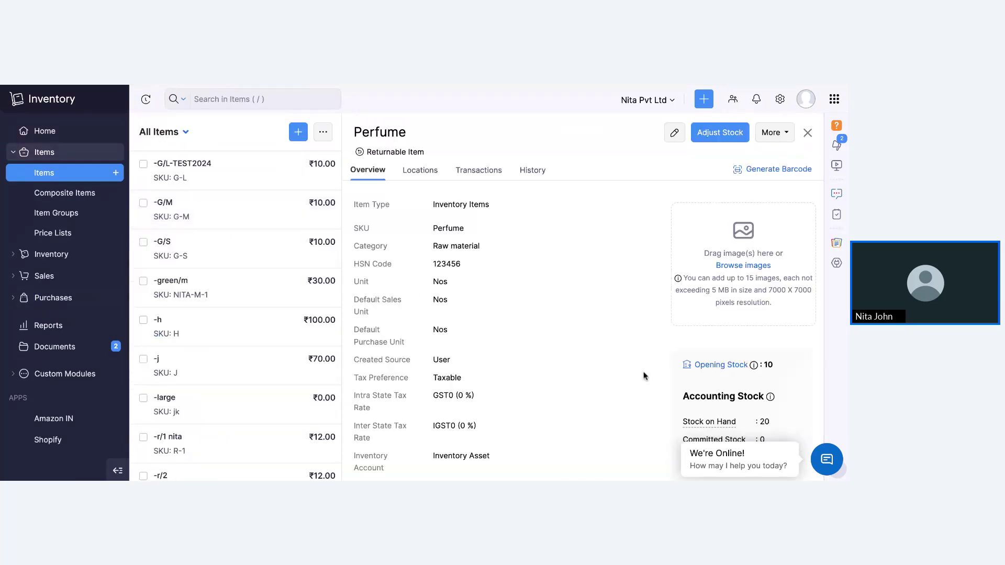
scroll(643, 376, down, 3)
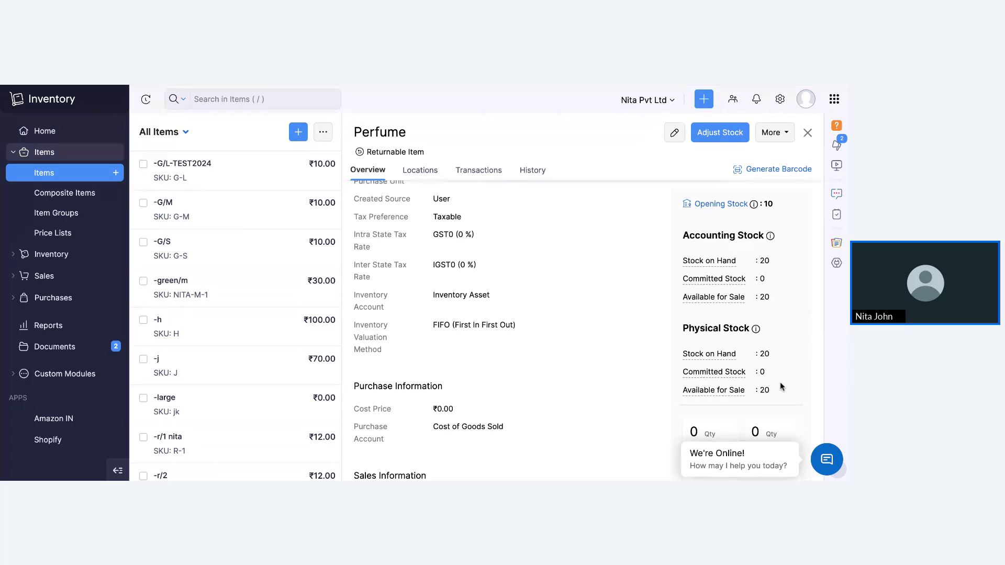
- Look through the Perfume item's edit form down to its inventory tracking settings, then leave the item without saving
click(674, 135)
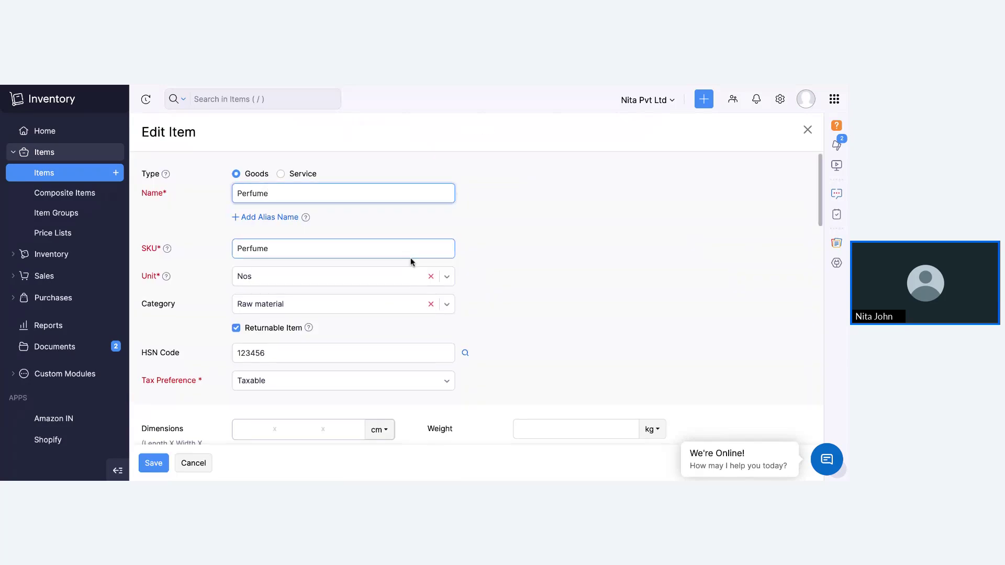
scroll(410, 261, down, 15)
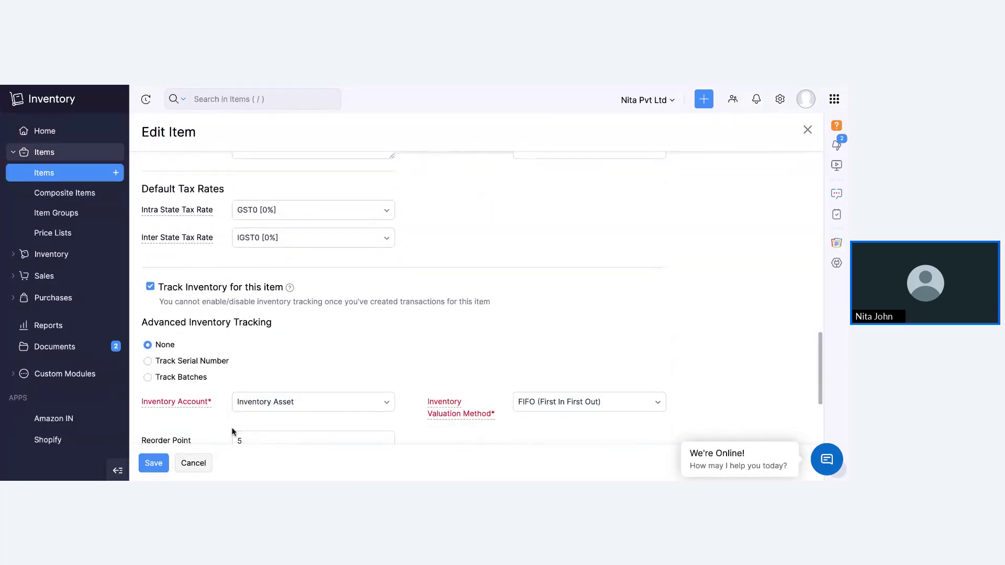
click(195, 463)
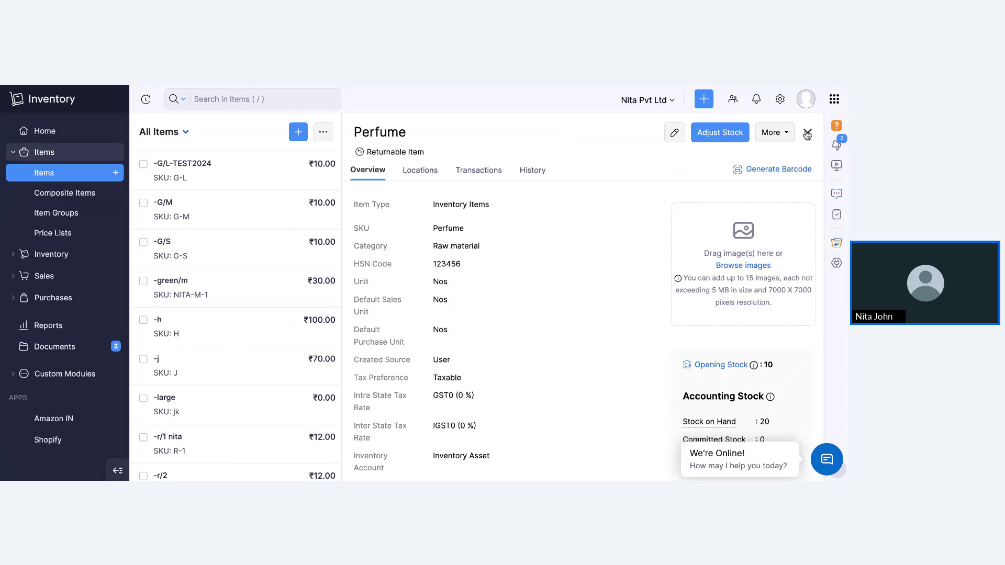
click(807, 133)
- Open the customers list and look through the new customer form's contact, GST and payment fields without saving
click(58, 276)
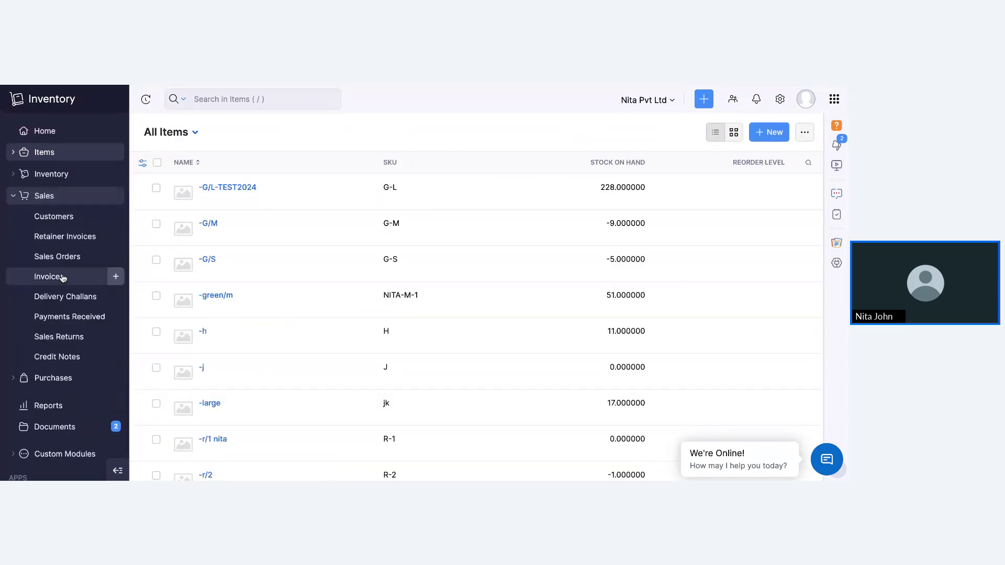
click(68, 222)
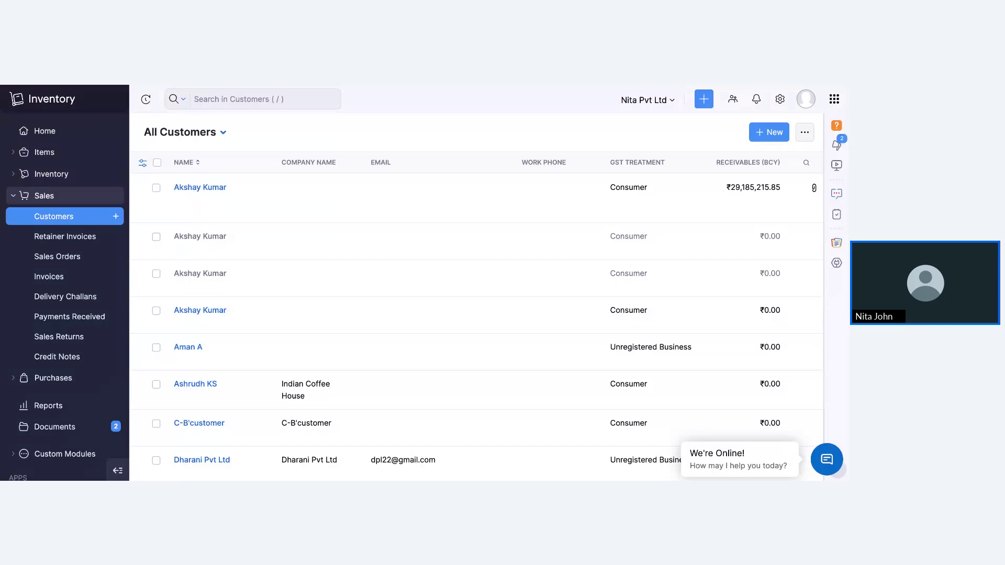
click(221, 135)
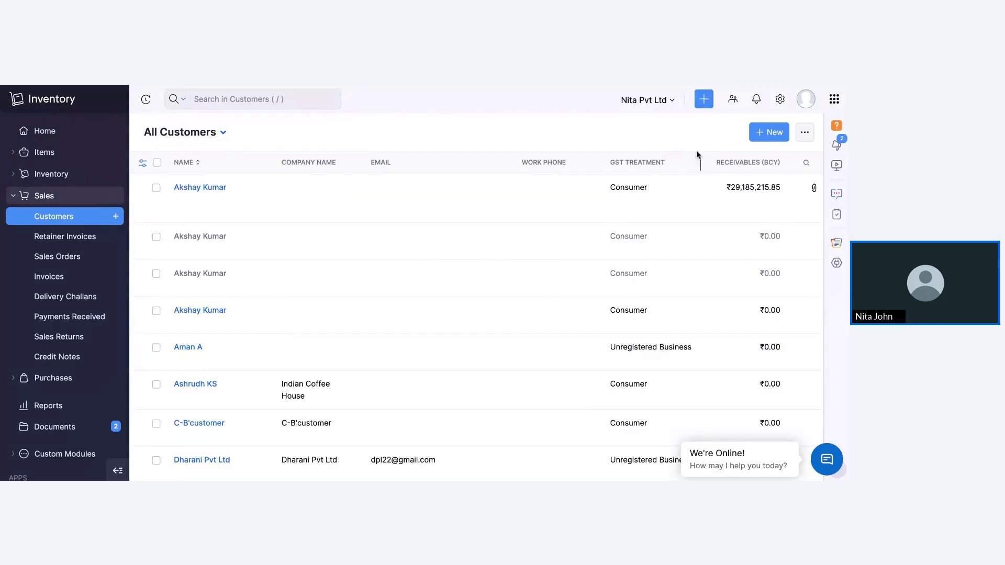
click(754, 138)
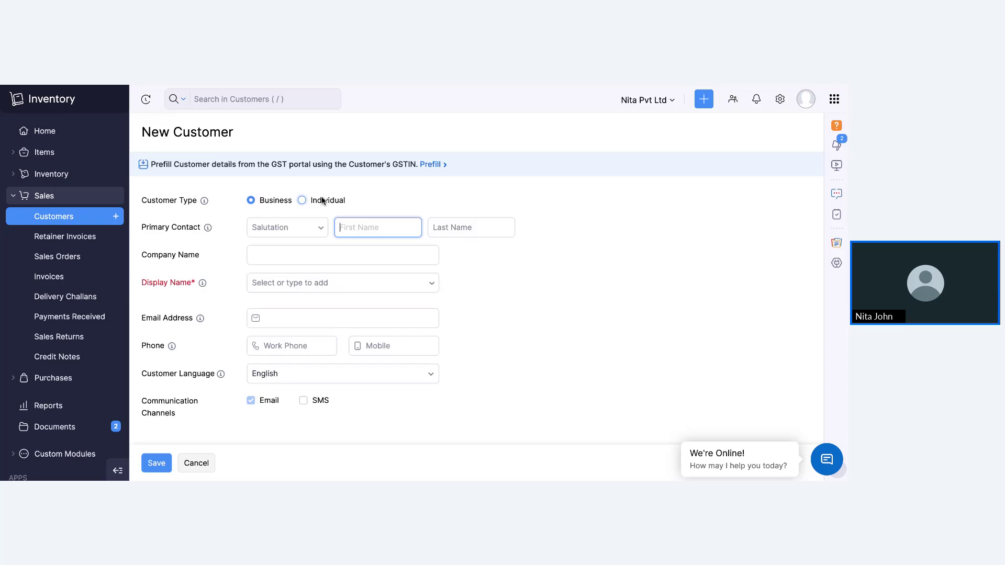
scroll(324, 282, down, 5)
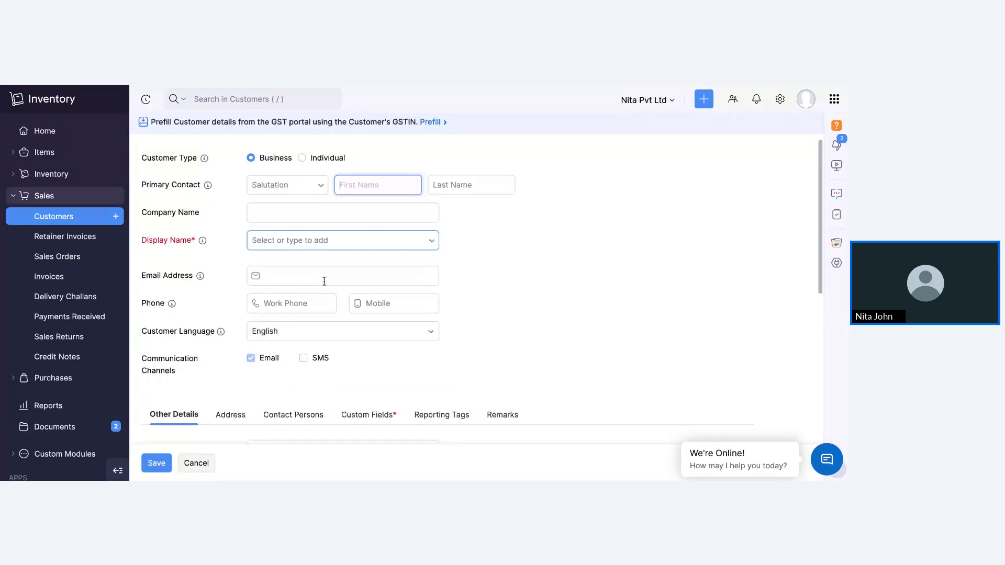
click(250, 230)
key(Escape)
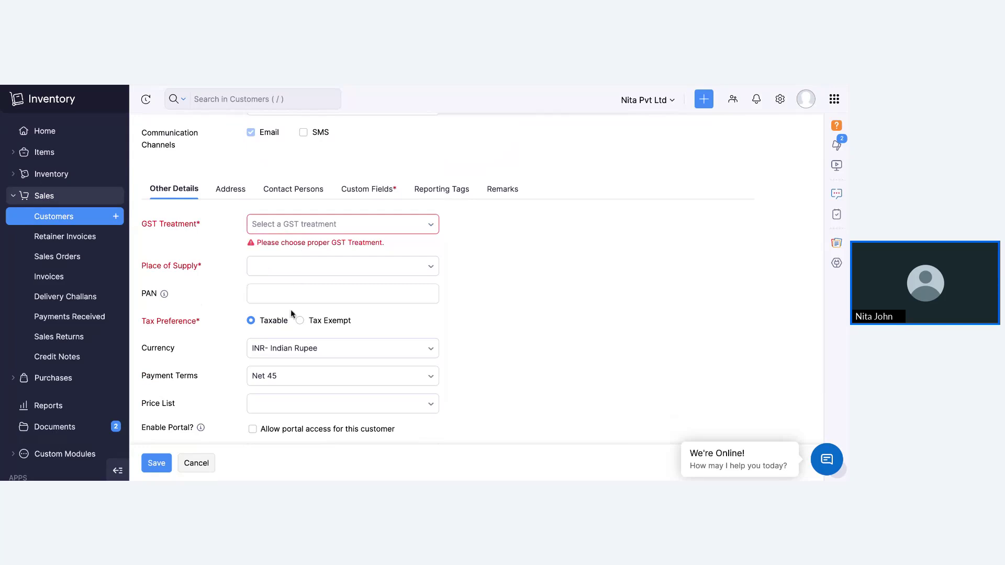
click(197, 463)
- Open the retainer invoices list, check the new retainer invoice form without saving, and view retainer invoice RET-00002
click(61, 242)
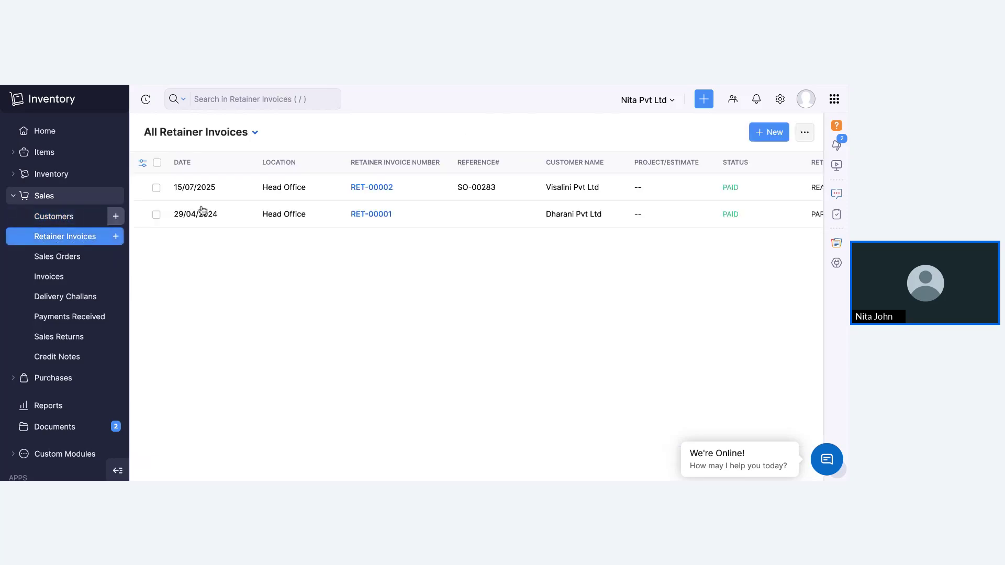
click(755, 132)
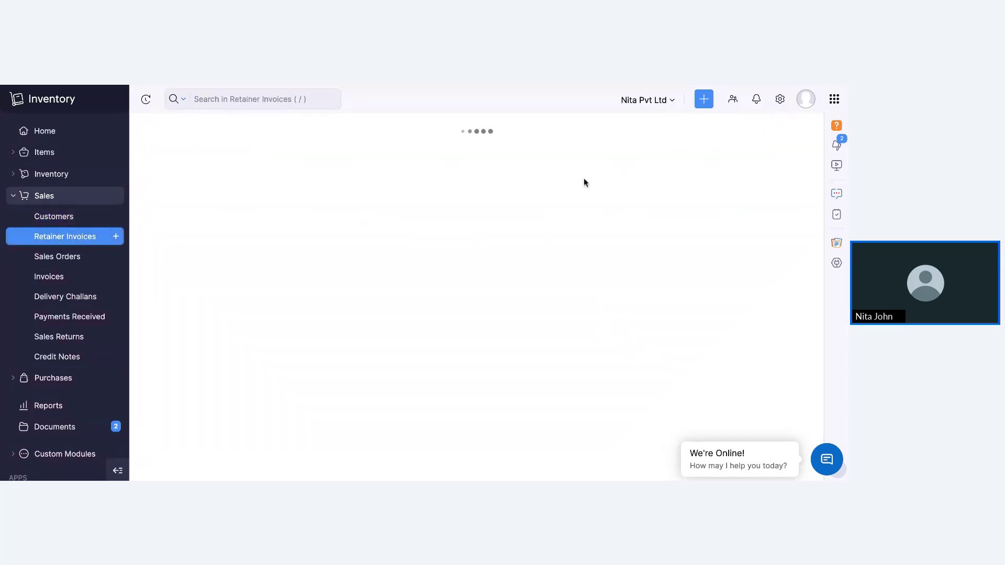
click(302, 460)
click(418, 191)
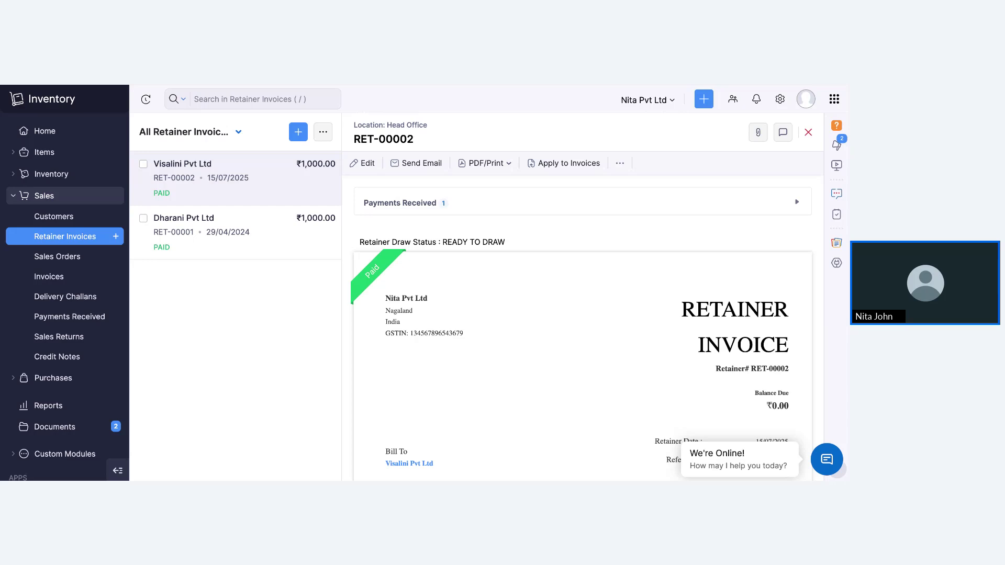
click(808, 132)
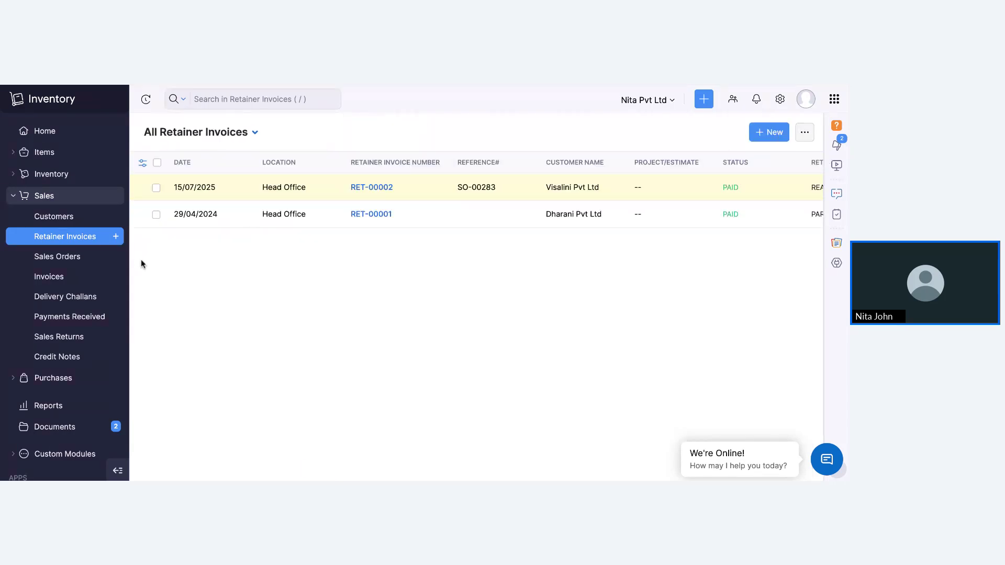
- Start a new retail invoice from the invoices list and add the -G/L-TEST2024 item to it
click(55, 276)
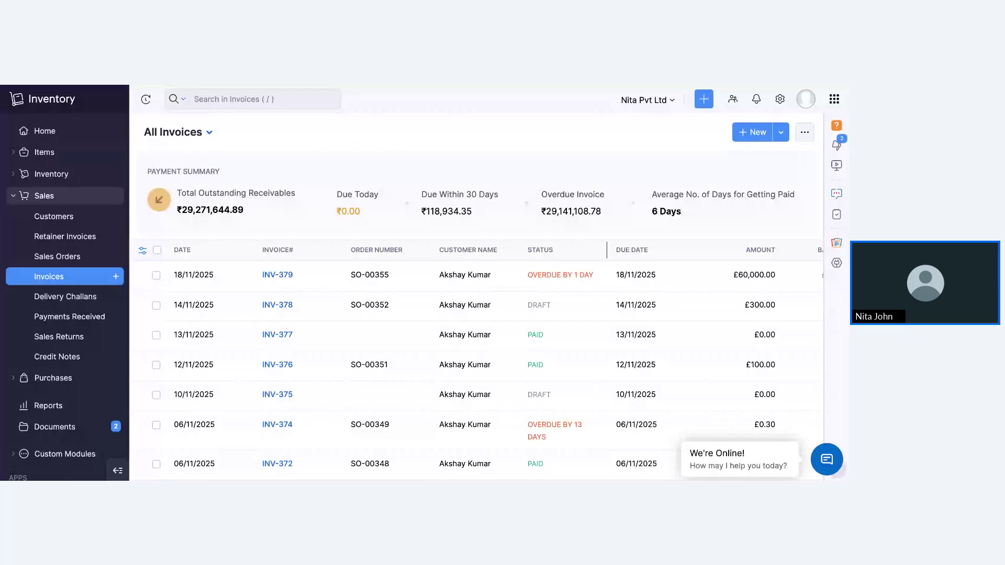
click(781, 132)
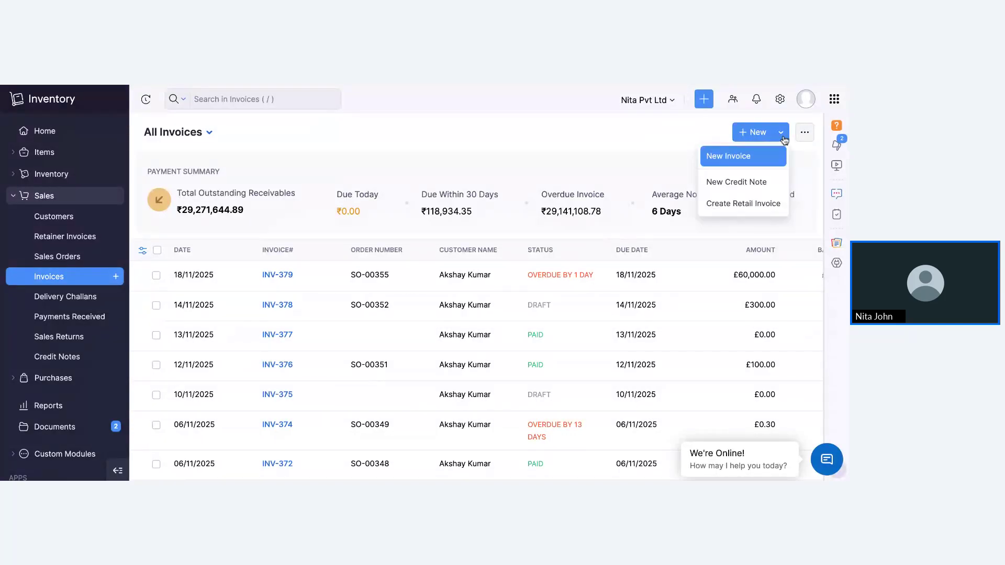
click(741, 204)
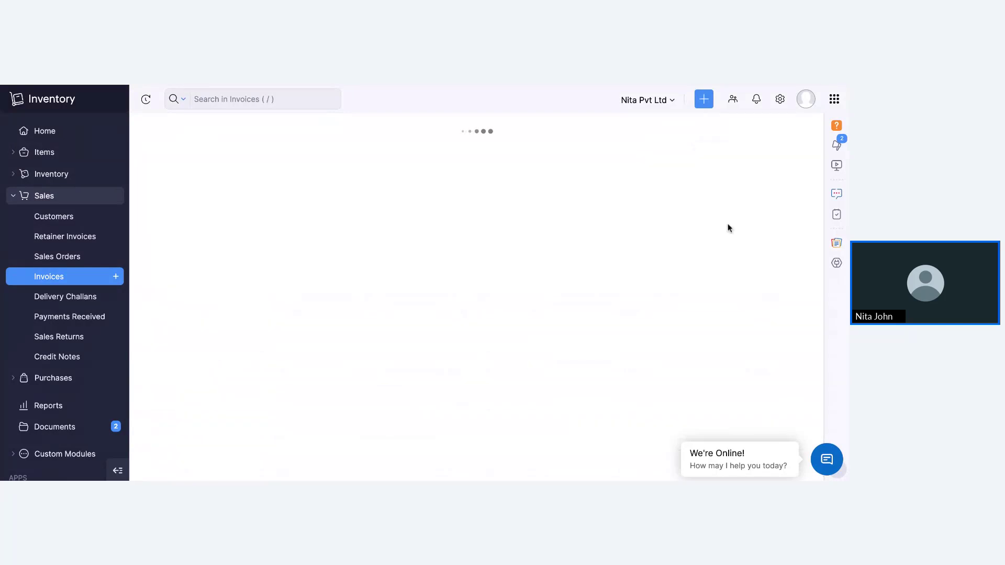
scroll(276, 327, down, 2)
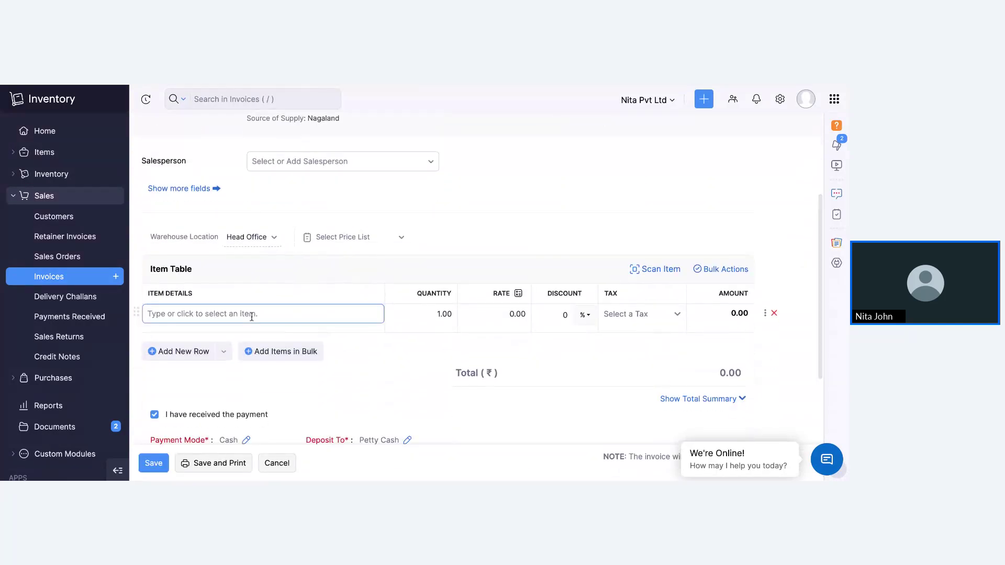
click(252, 316)
click(262, 330)
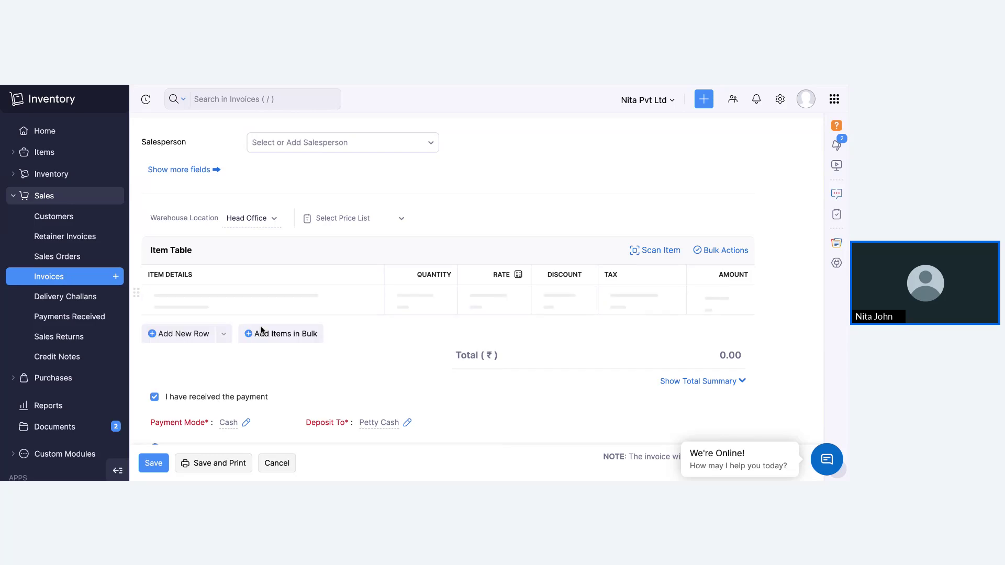
- Look through the retail invoice's customer, mobile, item and received-payment fields, then discard the invoice
scroll(512, 314, up, 3)
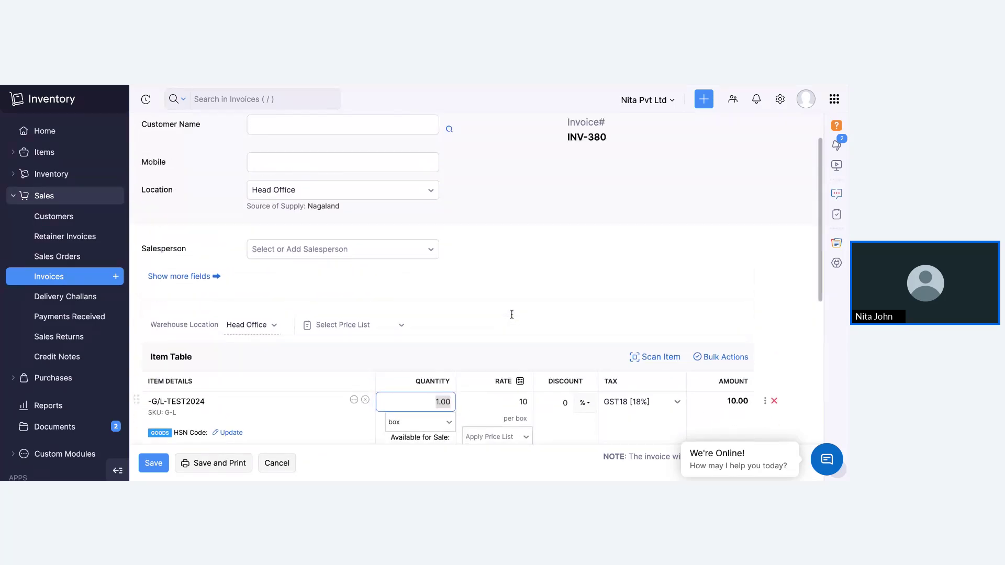
click(300, 220)
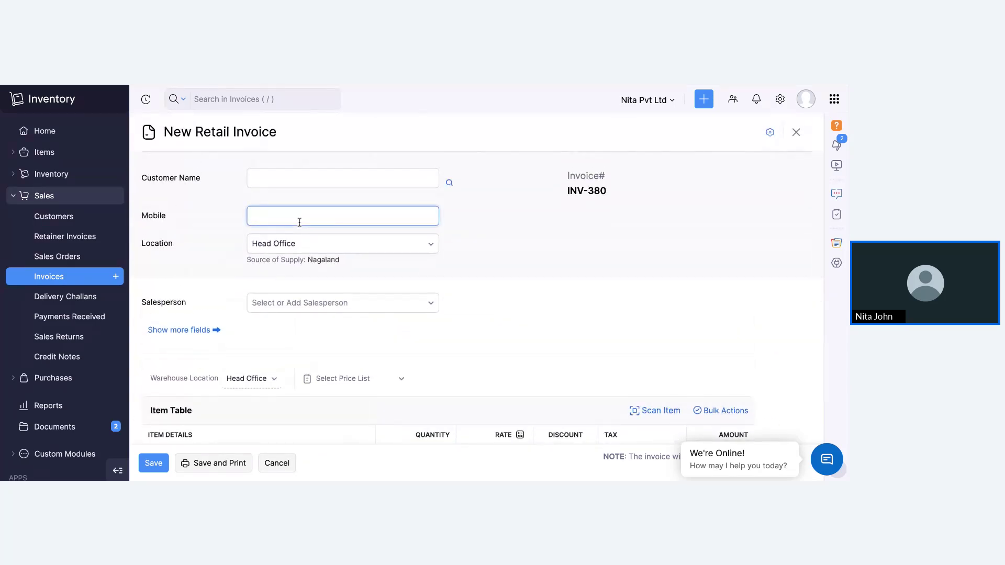
scroll(299, 222, down, 3)
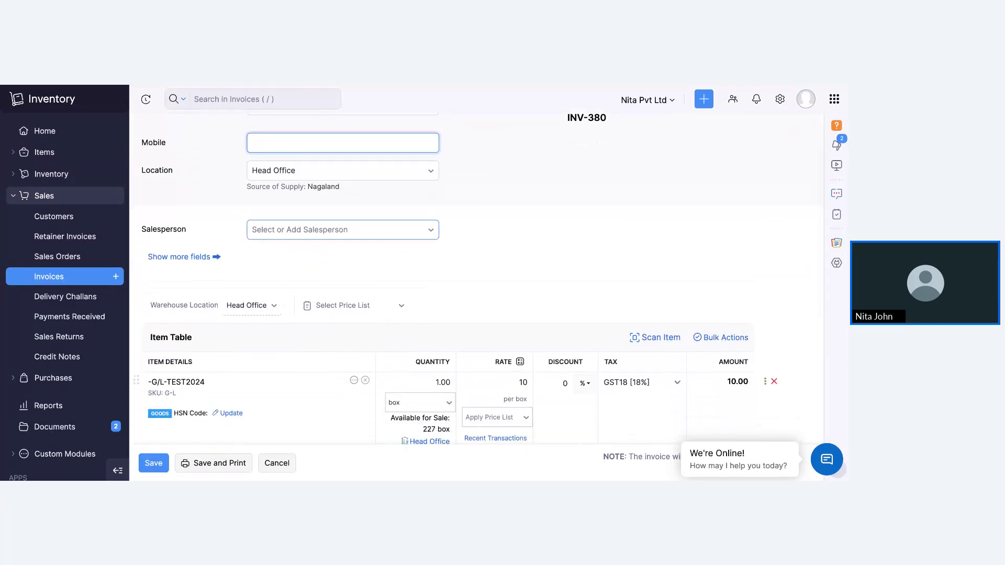
scroll(309, 373, down, 5)
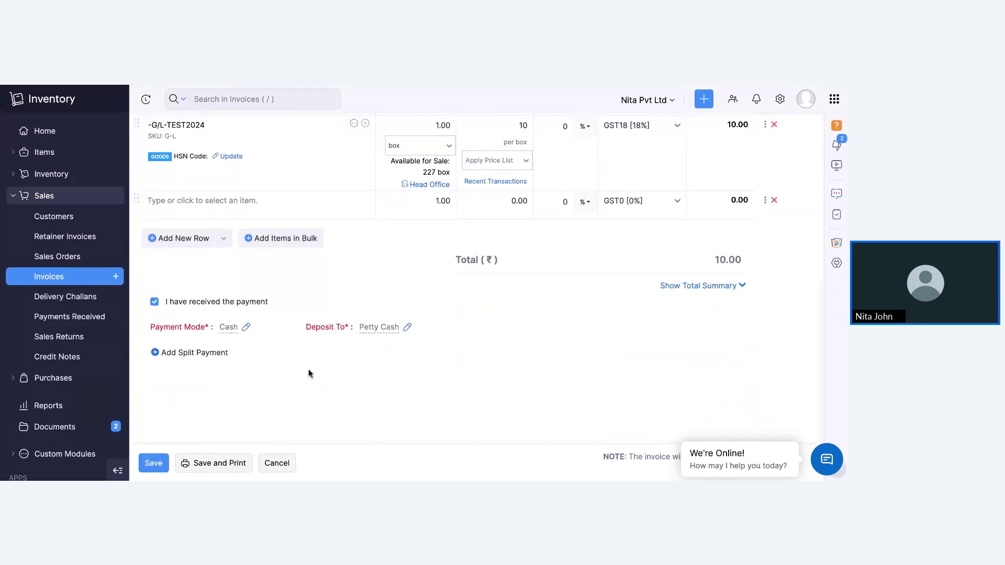
click(285, 461)
click(376, 168)
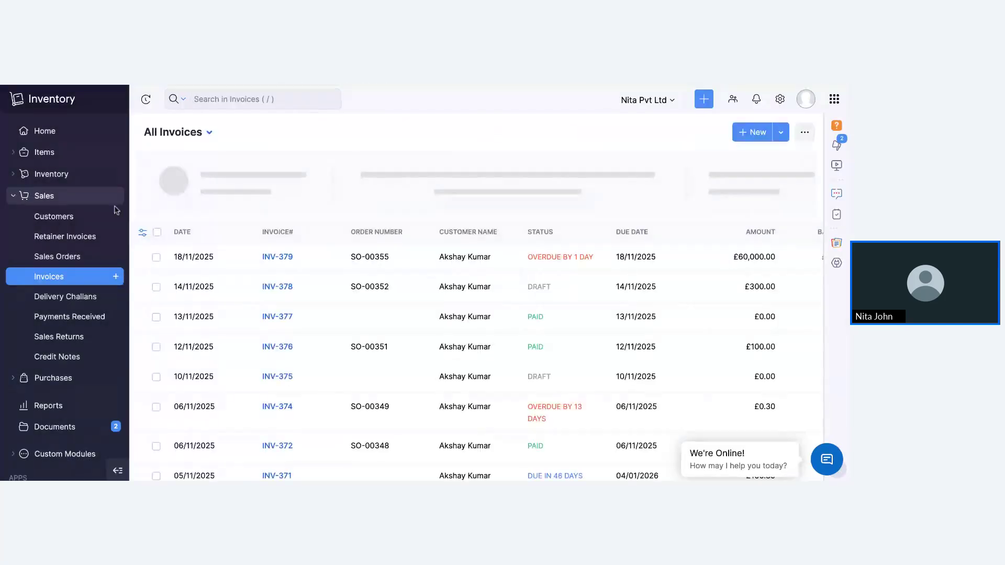
- Start a new sales order and select the existing customer billed in pound sterling
click(78, 257)
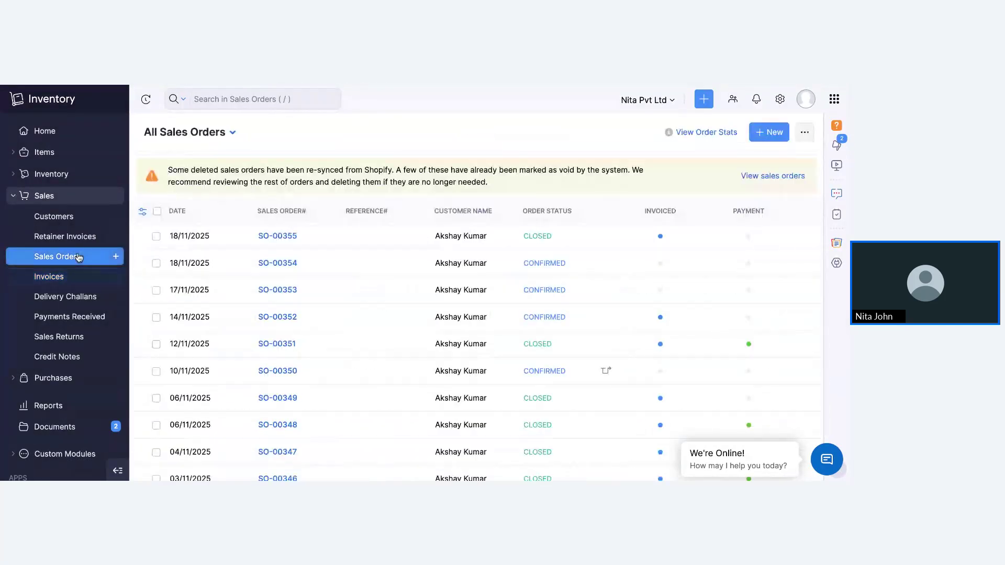
click(768, 134)
click(361, 185)
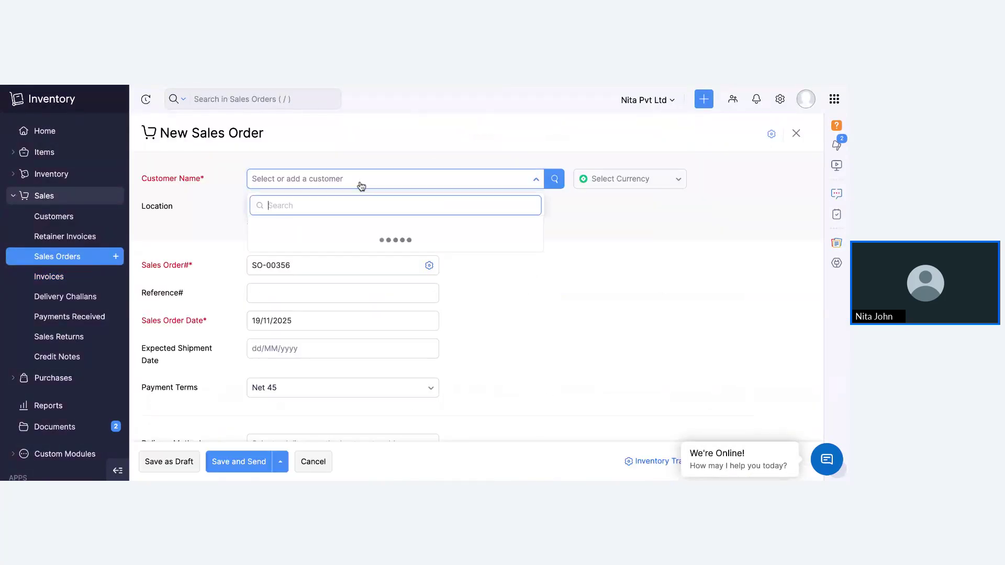
click(322, 225)
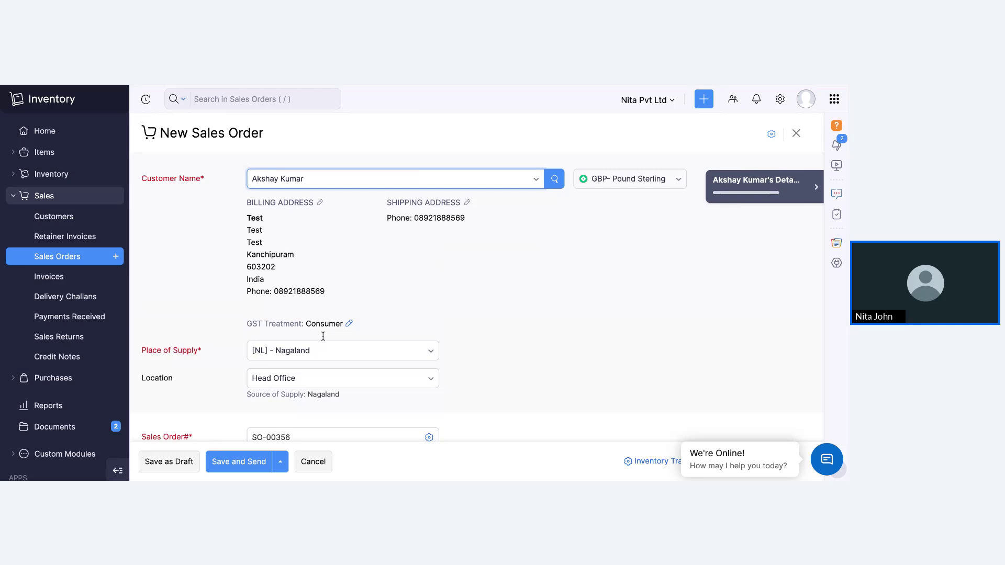
- Check the sales order's automatic numbering preferences and leave them without saving
scroll(323, 336, down, 2)
scroll(323, 336, down, 2)
click(426, 305)
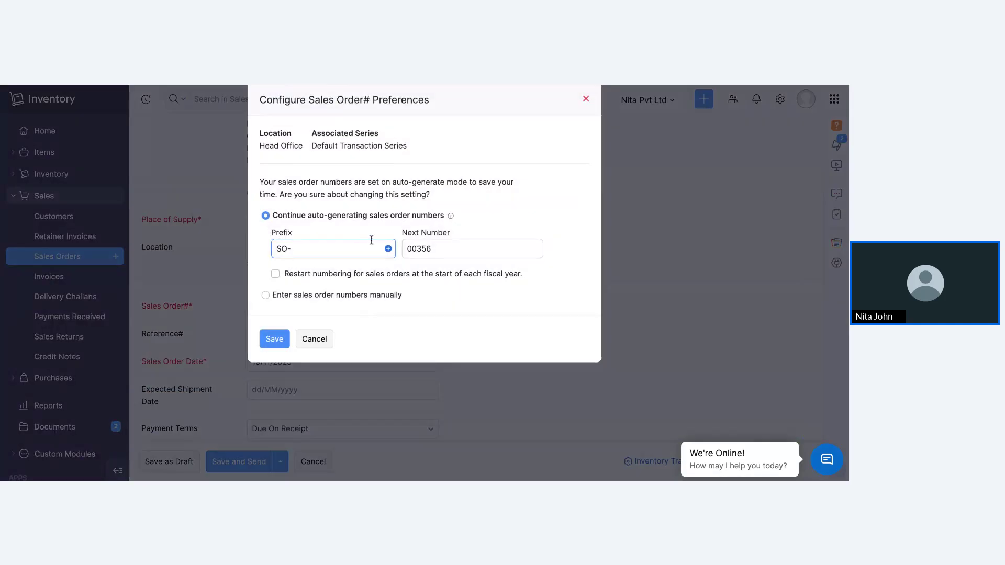
click(316, 340)
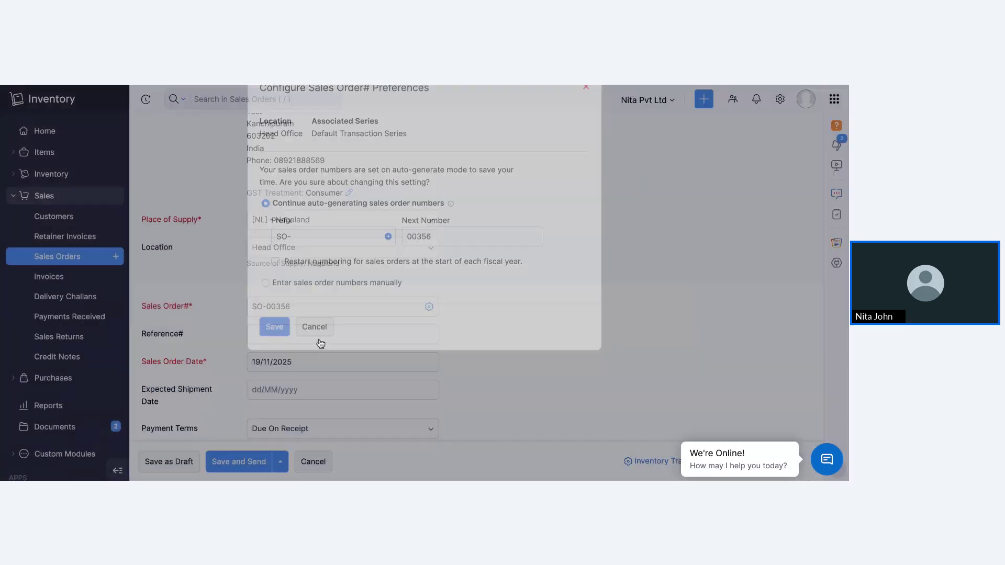
- Set the sales order's delivery method to Logistic partner
scroll(320, 342, down, 5)
click(318, 231)
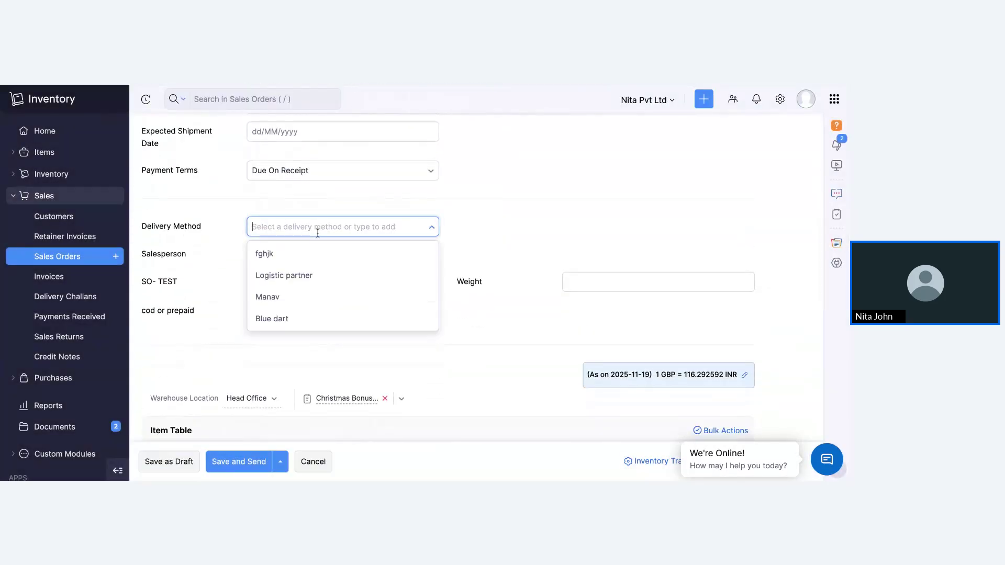
click(314, 275)
scroll(379, 345, down, 1)
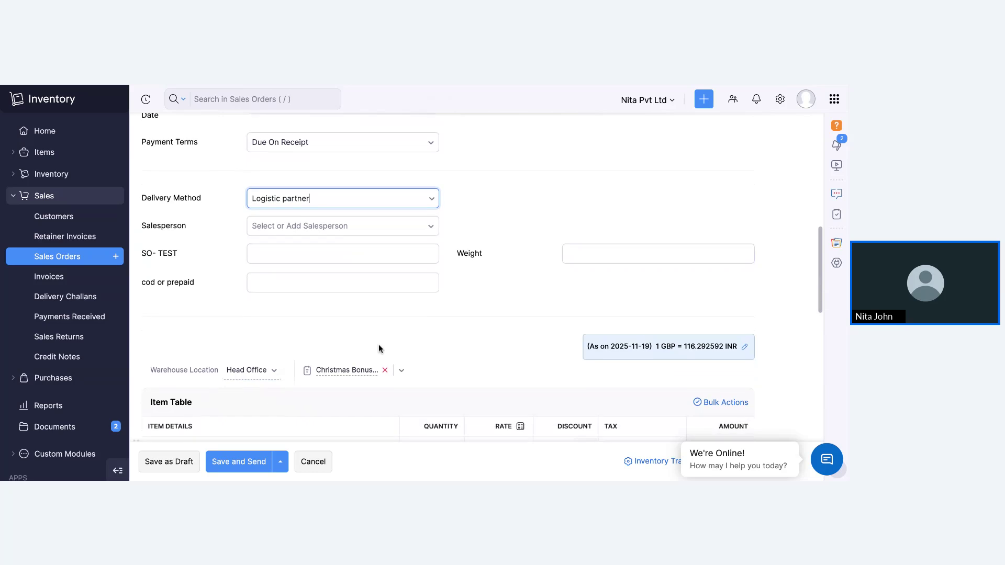
- Add the Perfume item to the sales order's item table with a quantity of 10
scroll(379, 344, down, 1)
click(351, 400)
scroll(280, 407, down, 2)
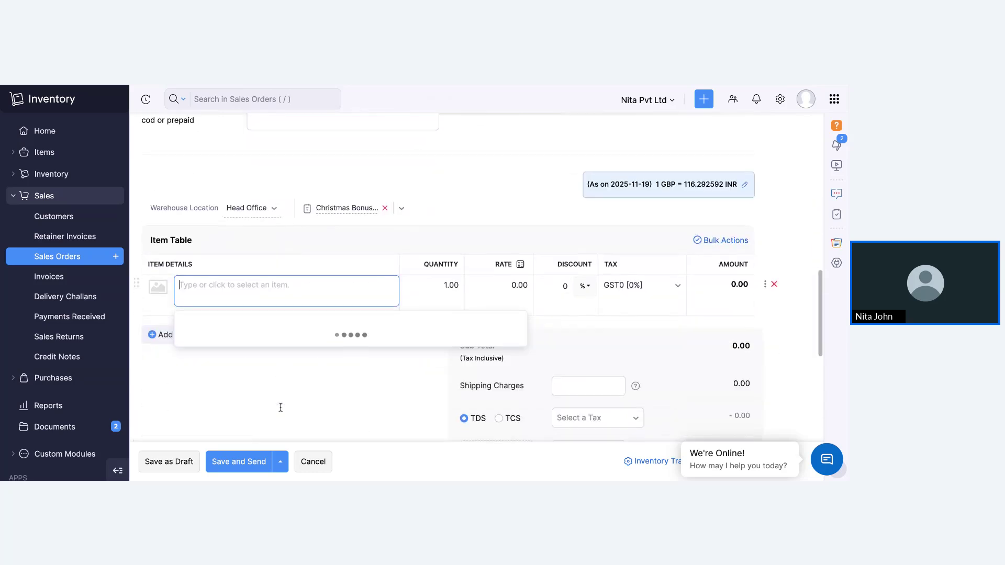
text(perfume)
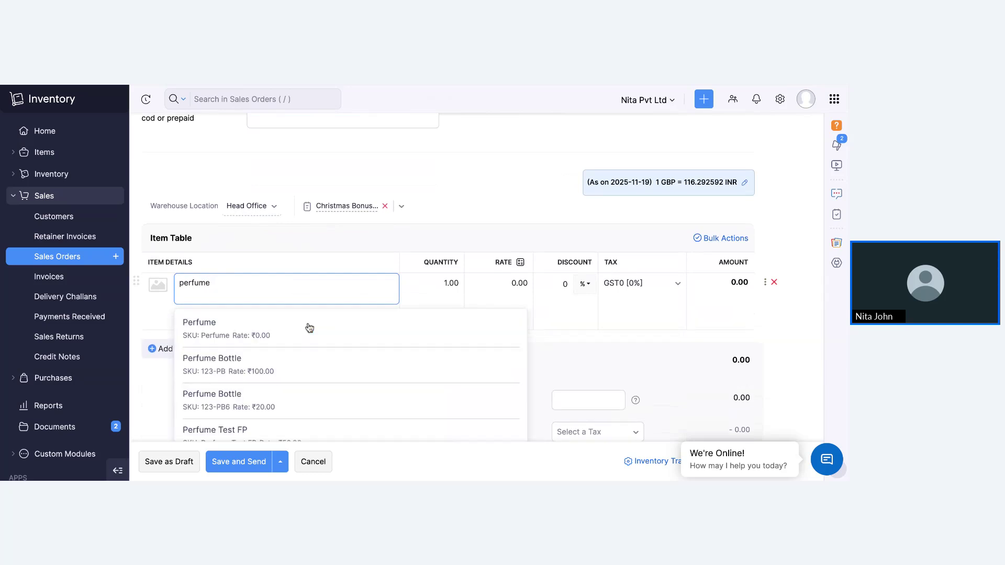
click(307, 323)
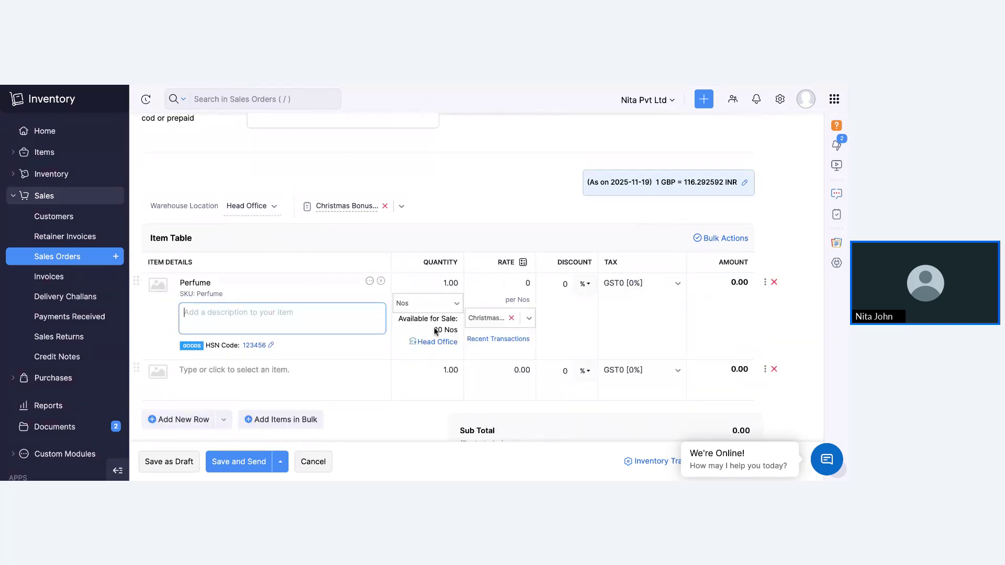
click(447, 283)
text(10)
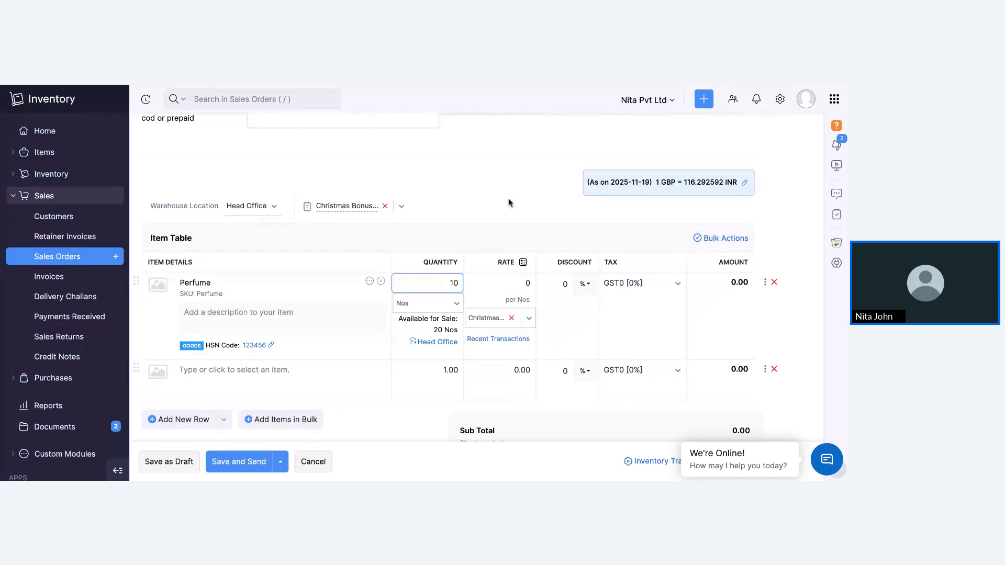
- Set the Perfume rate to 110, remove the Christmas Bonus price list and apply the default item rate
click(508, 287)
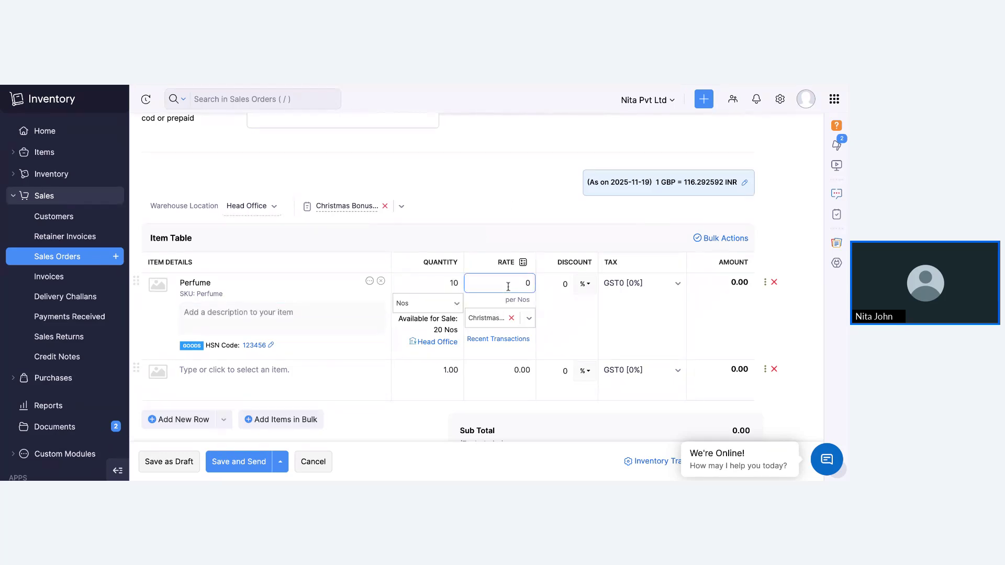
click(407, 178)
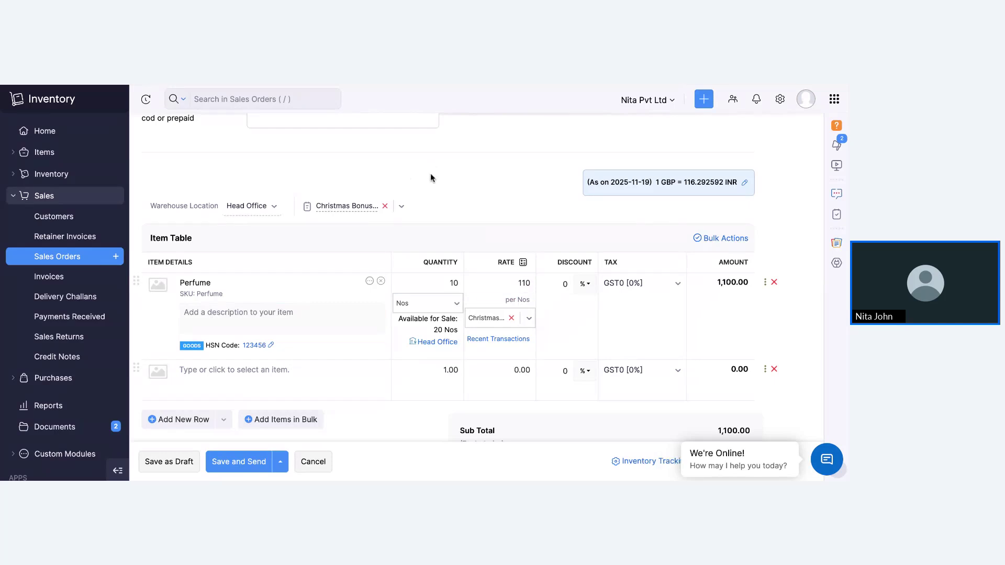
click(385, 208)
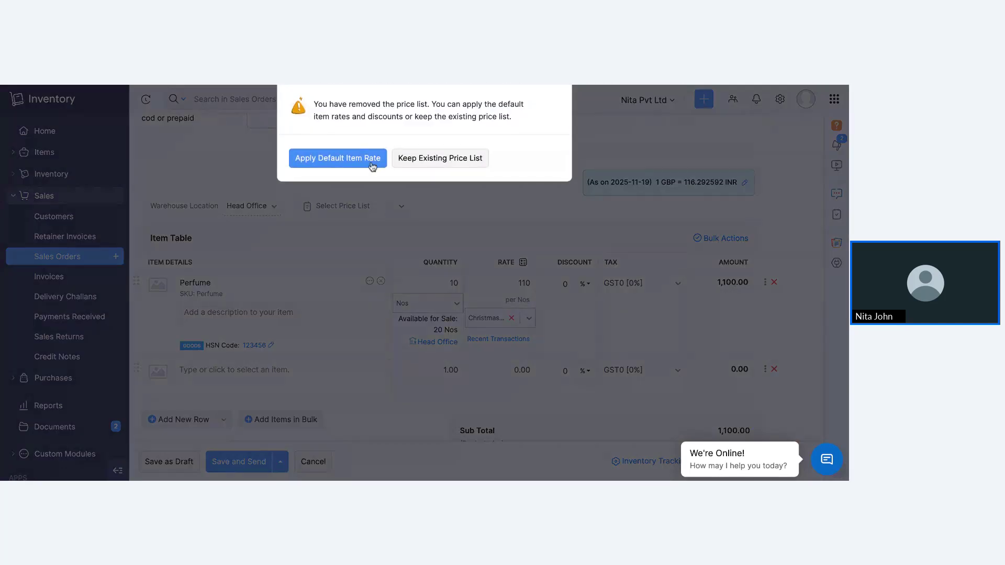
click(372, 164)
- Save the sales order as a draft and mark it as confirmed
scroll(346, 363, down, 4)
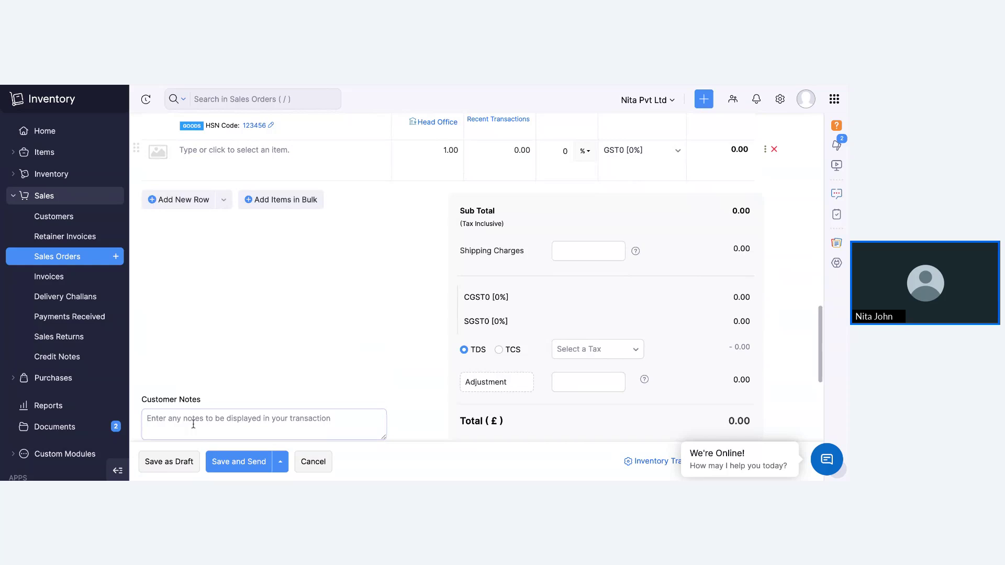
click(181, 462)
click(302, 157)
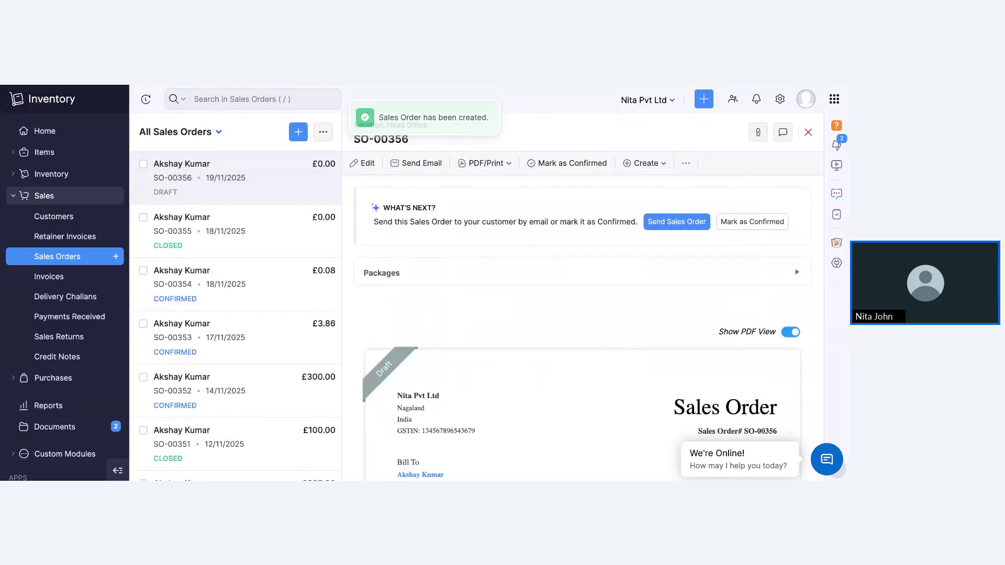
click(754, 223)
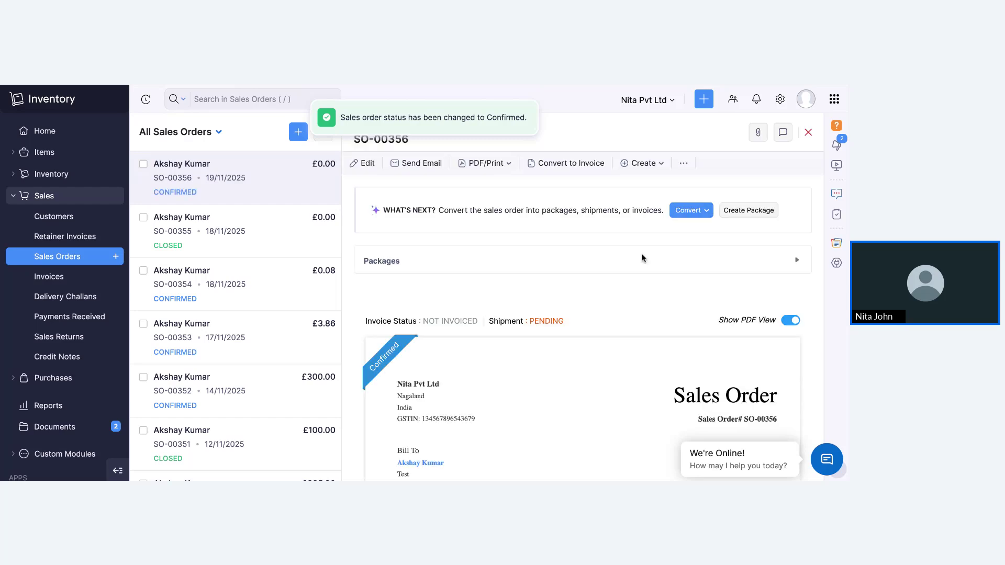
- Convert the confirmed sales order to an invoice and set the Perfume rate to 100
scroll(567, 306, down, 5)
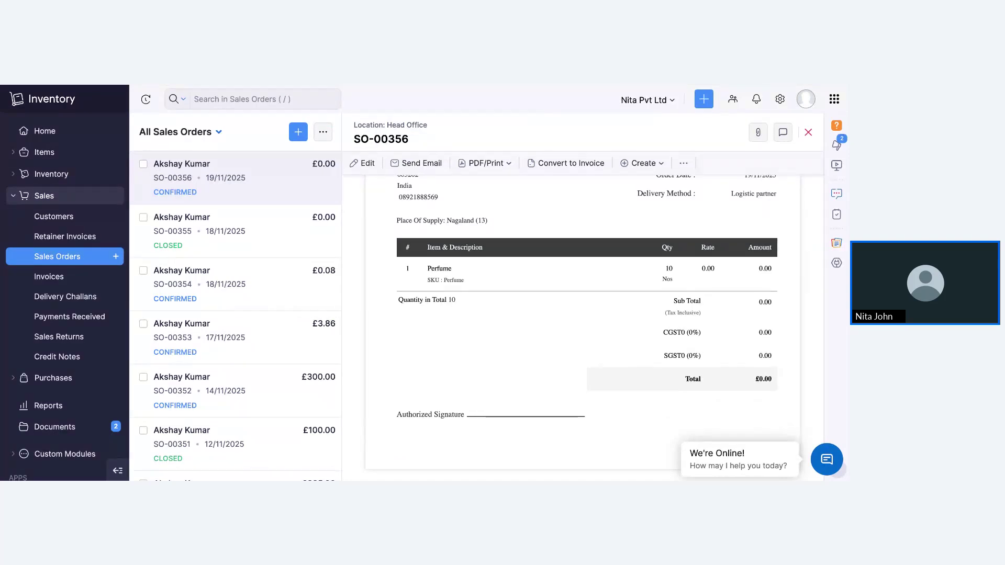
scroll(593, 327, up, 5)
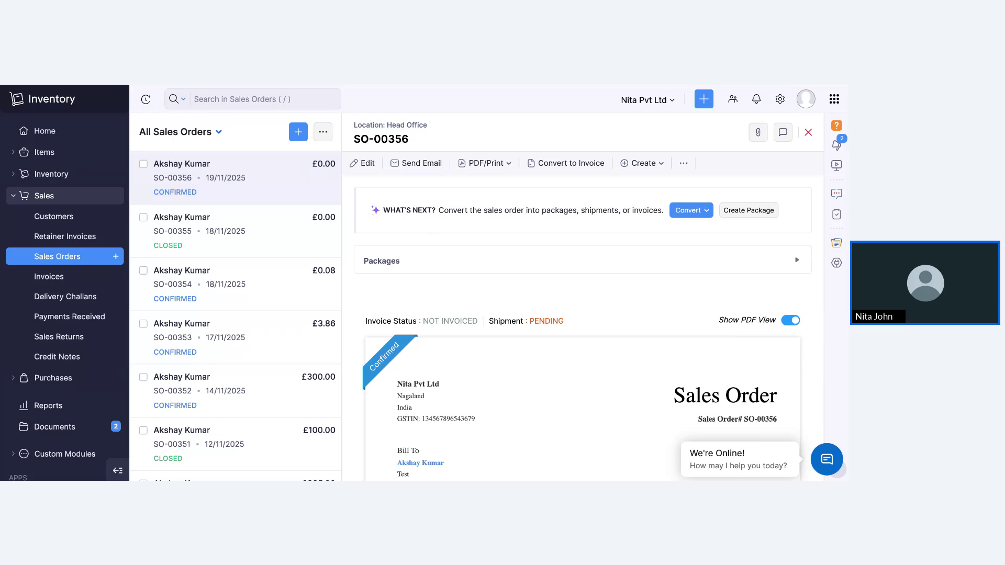
click(571, 164)
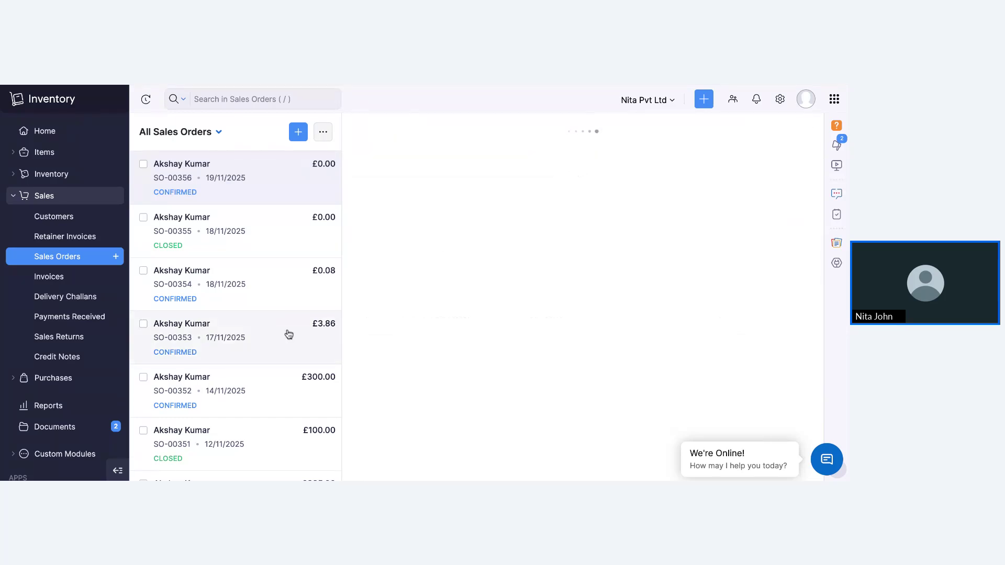
scroll(288, 332, down, 4)
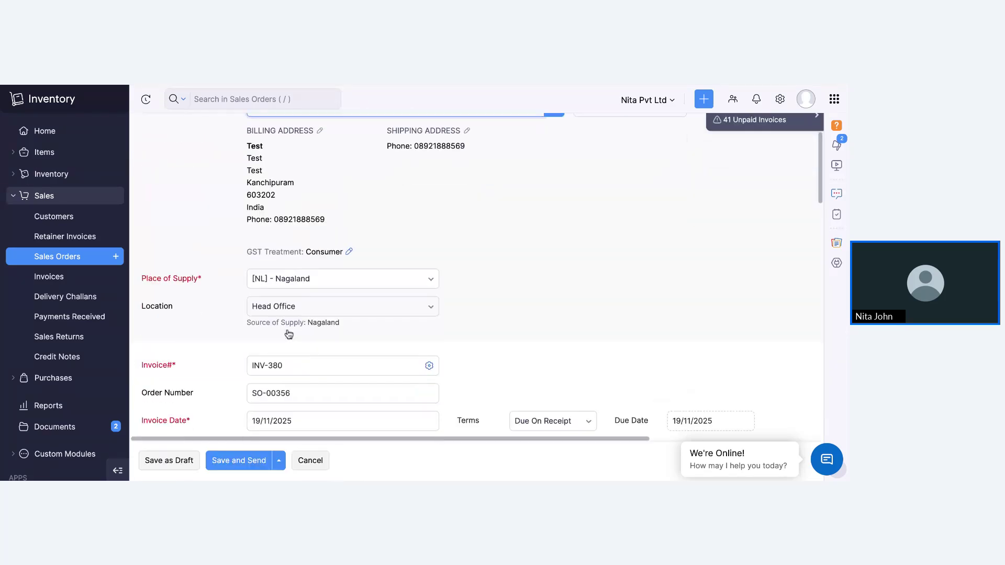
scroll(347, 301, down, 6)
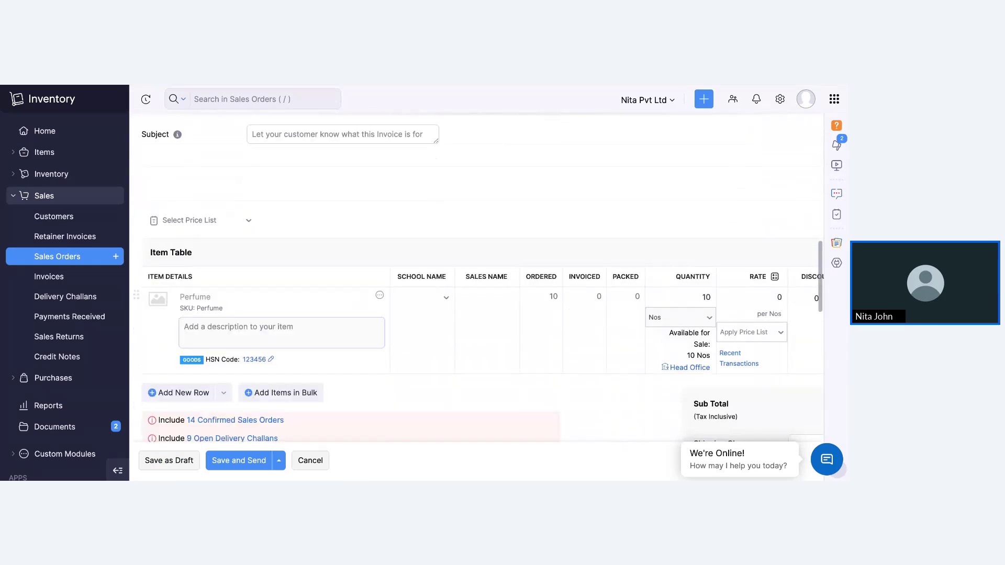
click(774, 297)
text(10)
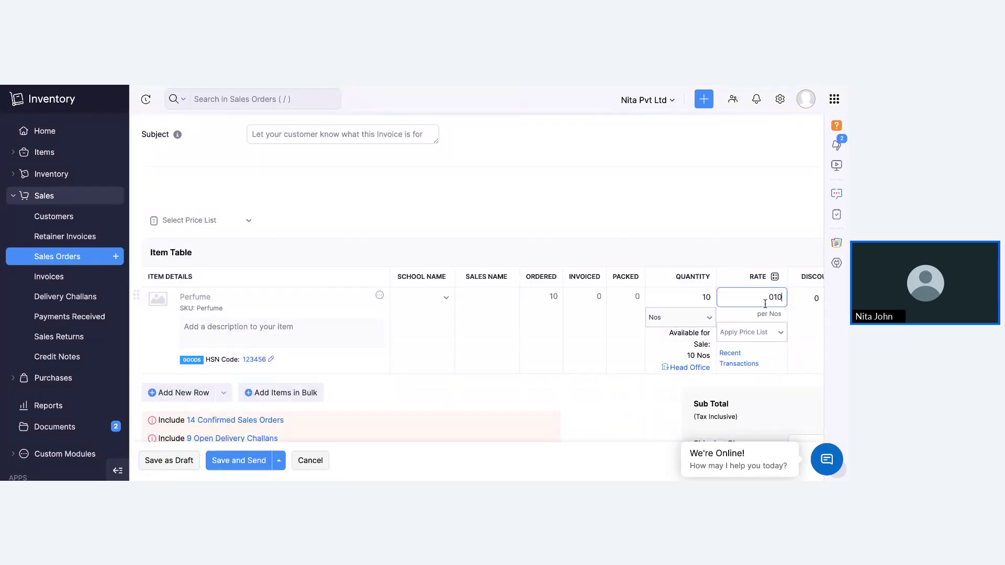
text(00)
- Save the invoice without emailing it to the customer and mark it as sent
click(228, 460)
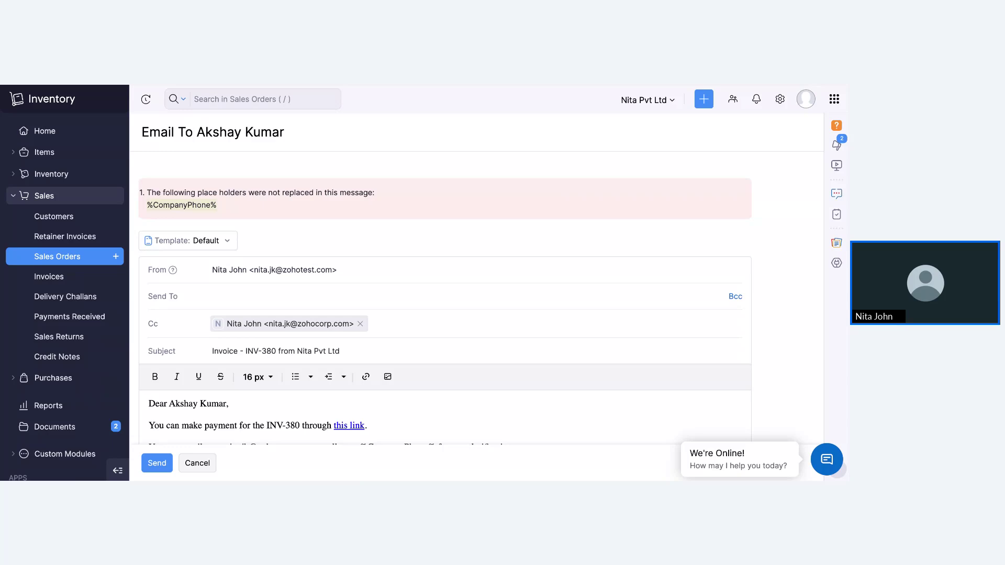
click(191, 470)
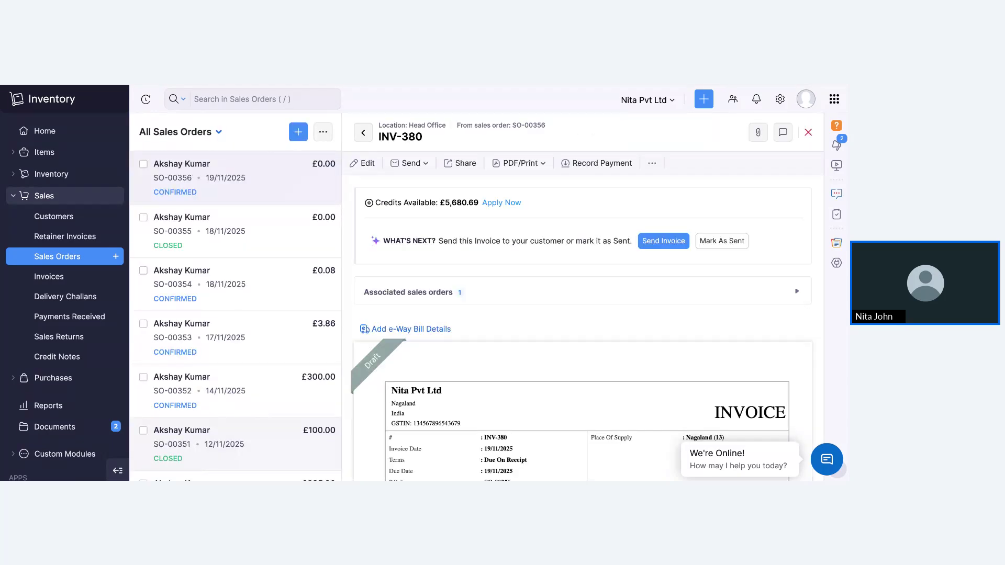
mouse_move(368, 374)
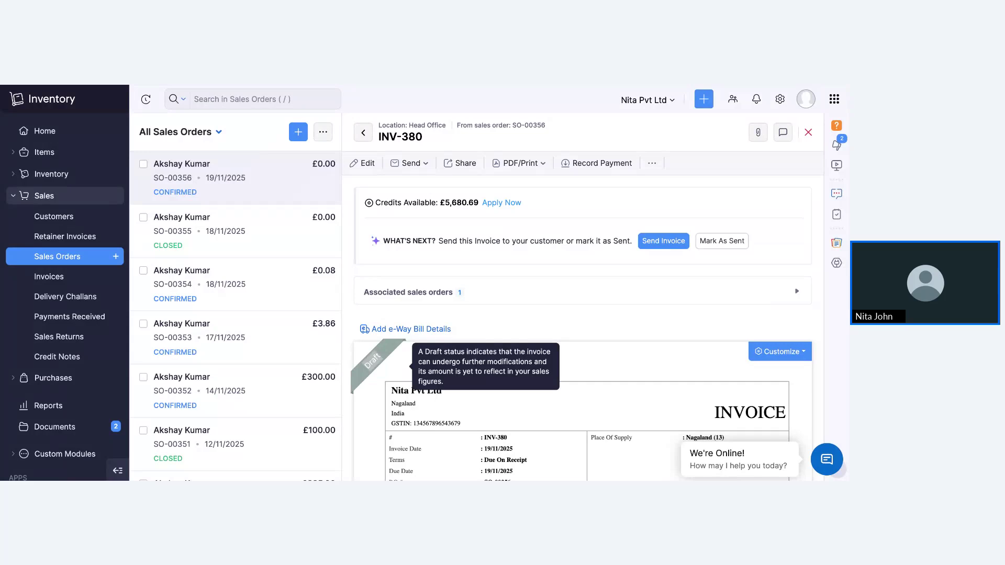
click(722, 241)
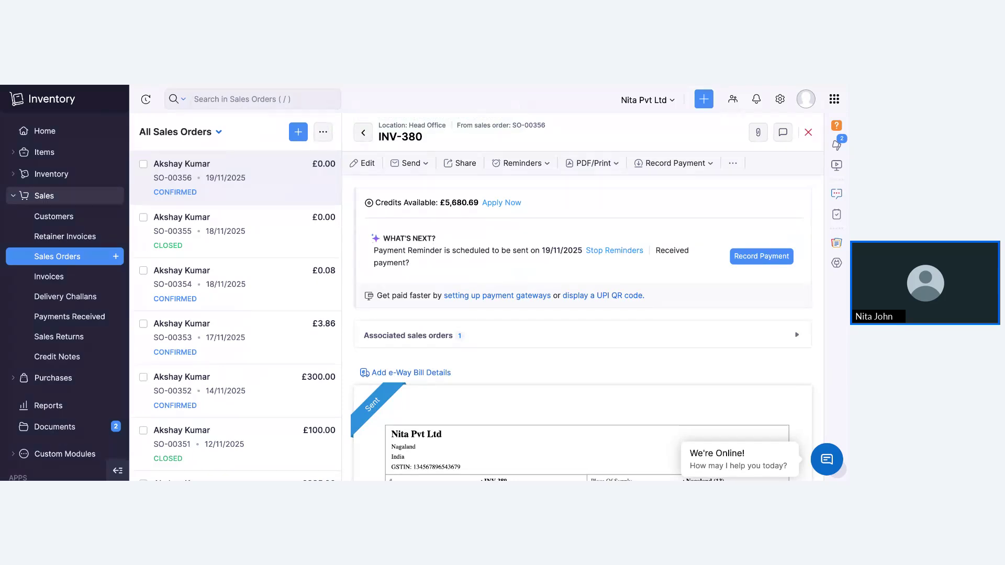
- Record a cash payment of 1000 GBP for the invoice, save it as paid and open the associated sales order
click(751, 260)
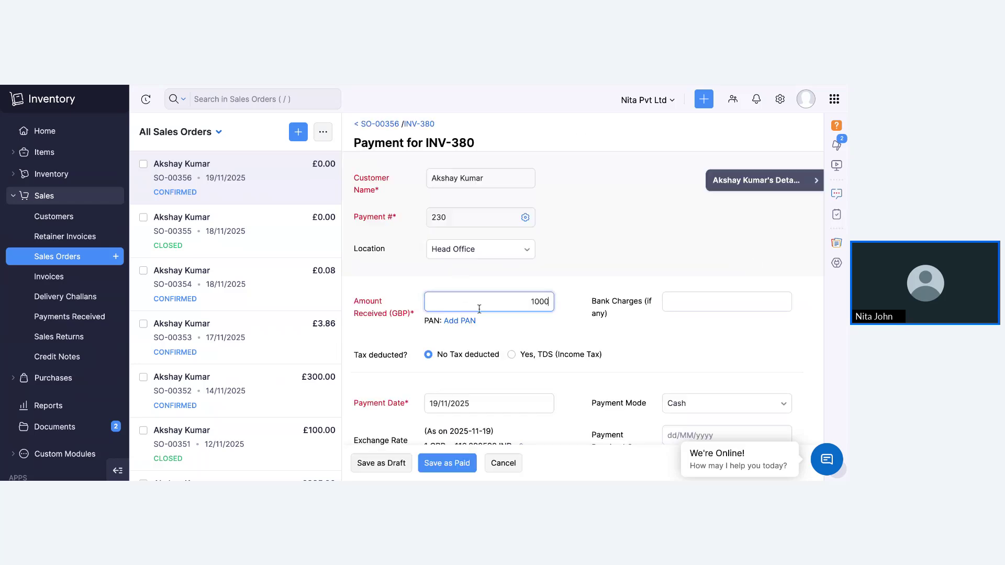
scroll(576, 293, down, 3)
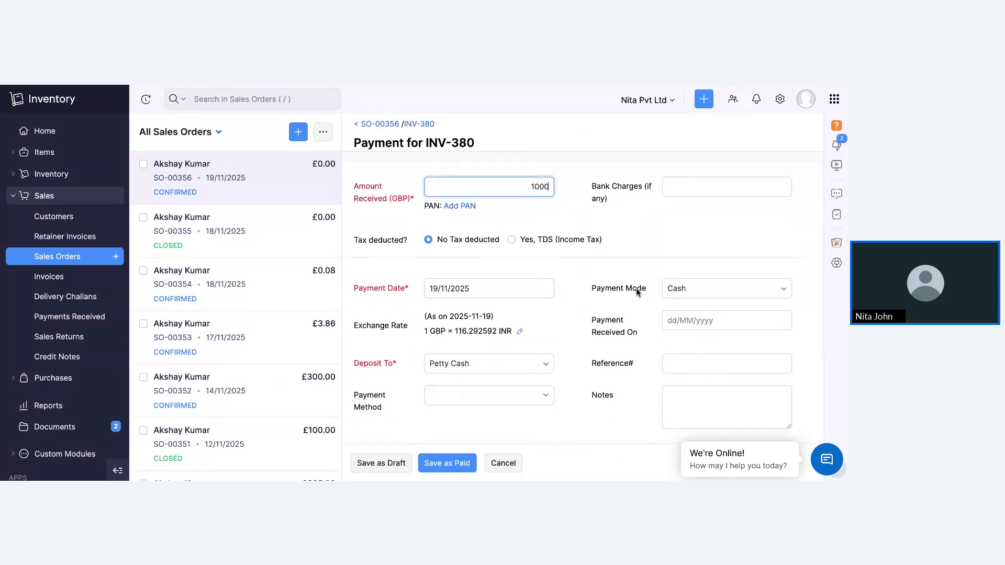
scroll(602, 314, down, 5)
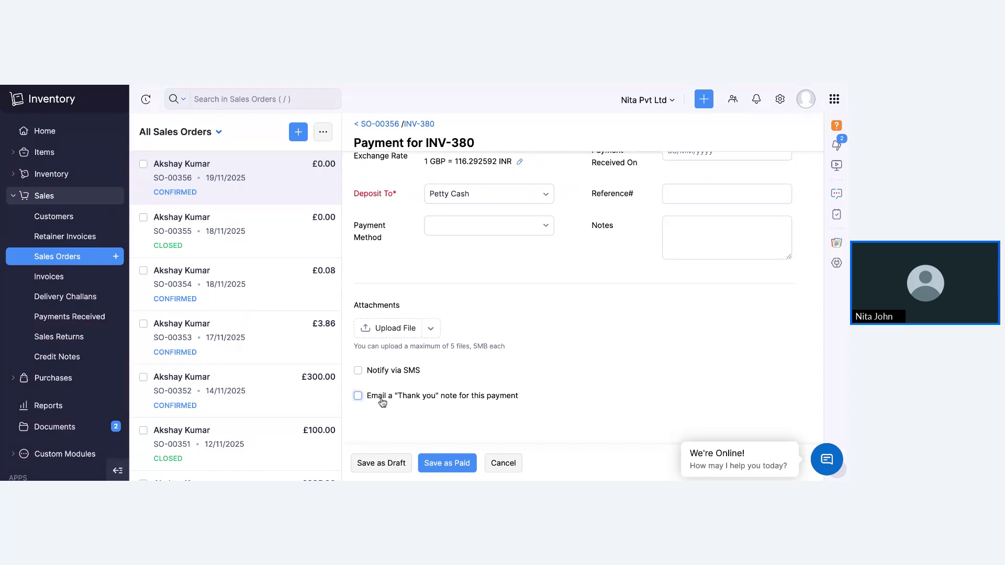
click(452, 466)
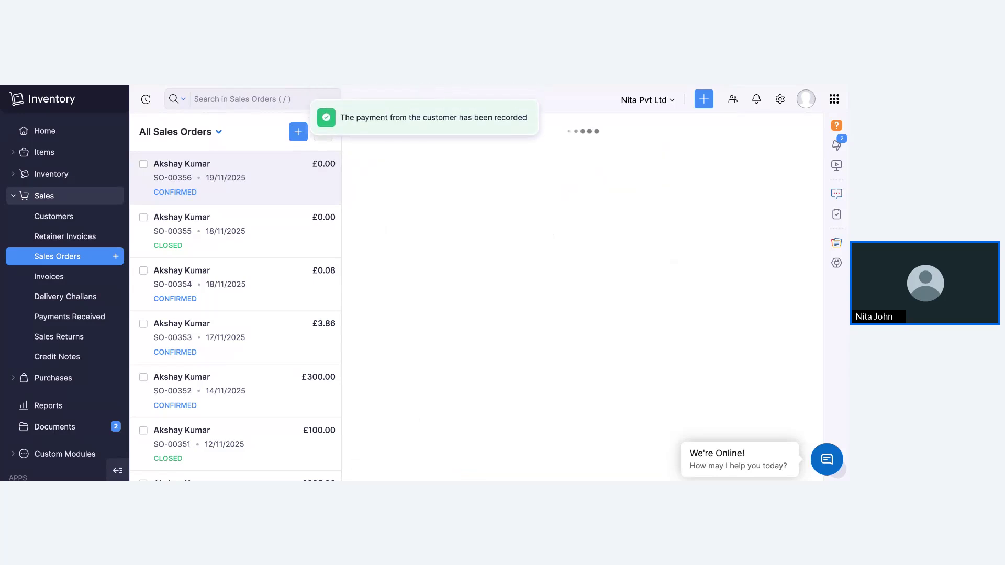
click(506, 202)
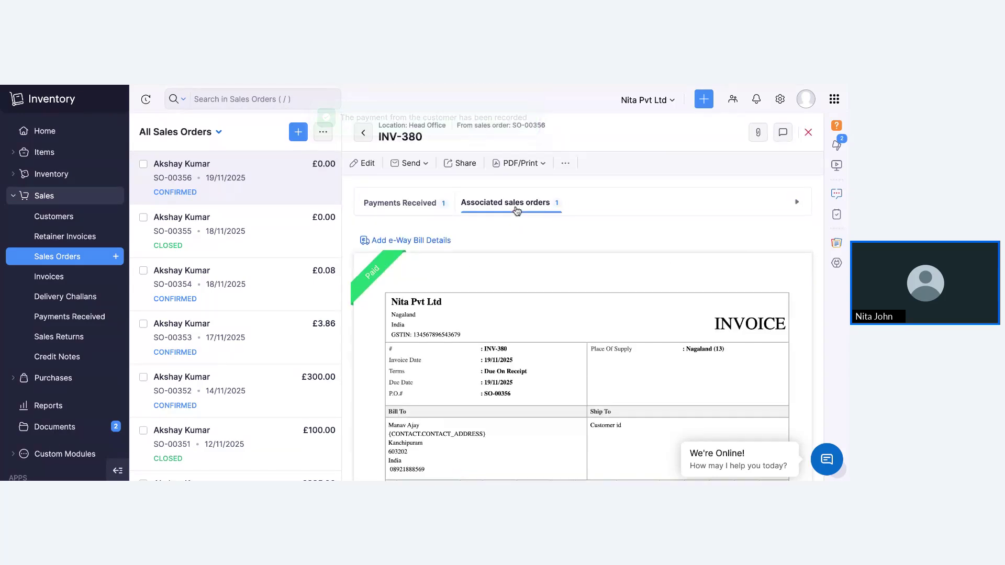
click(485, 249)
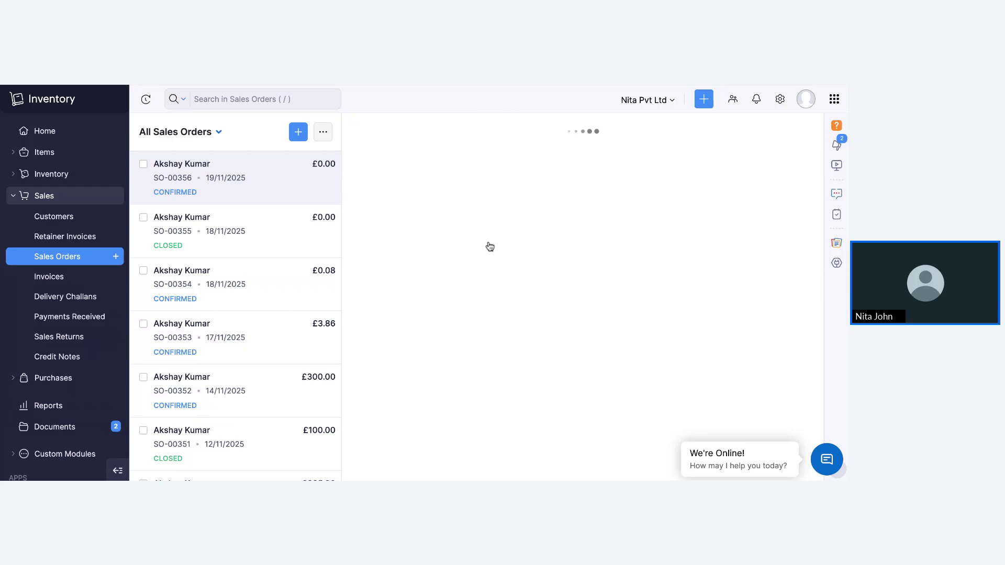
click(553, 170)
click(551, 191)
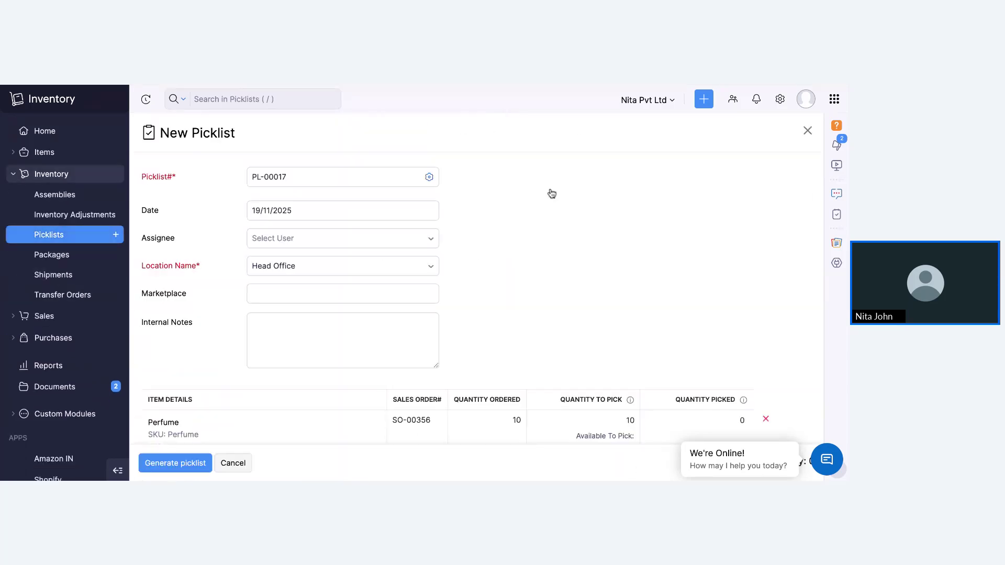
click(294, 238)
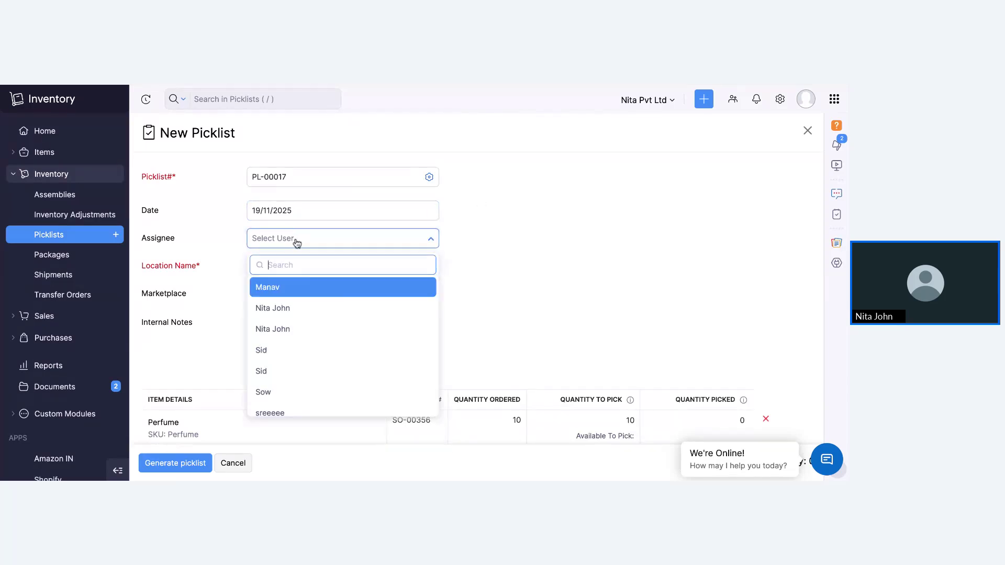
click(299, 291)
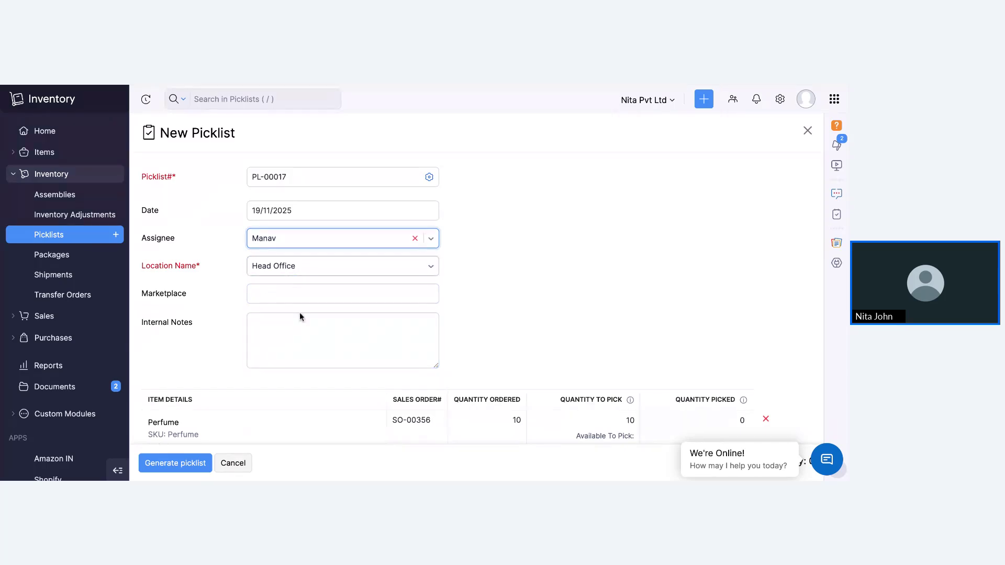
scroll(300, 314, down, 1)
scroll(299, 312, down, 1)
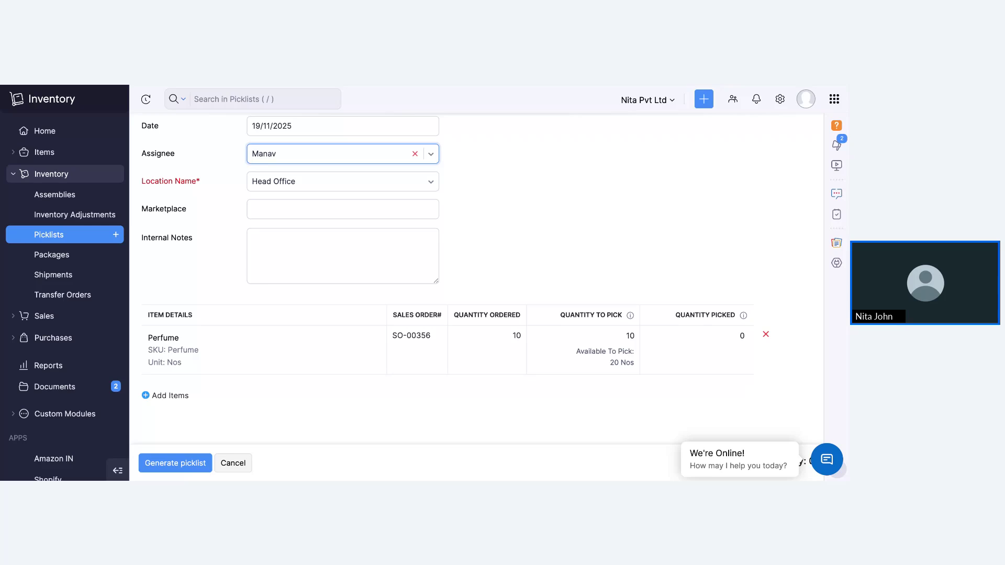
click(233, 463)
click(432, 168)
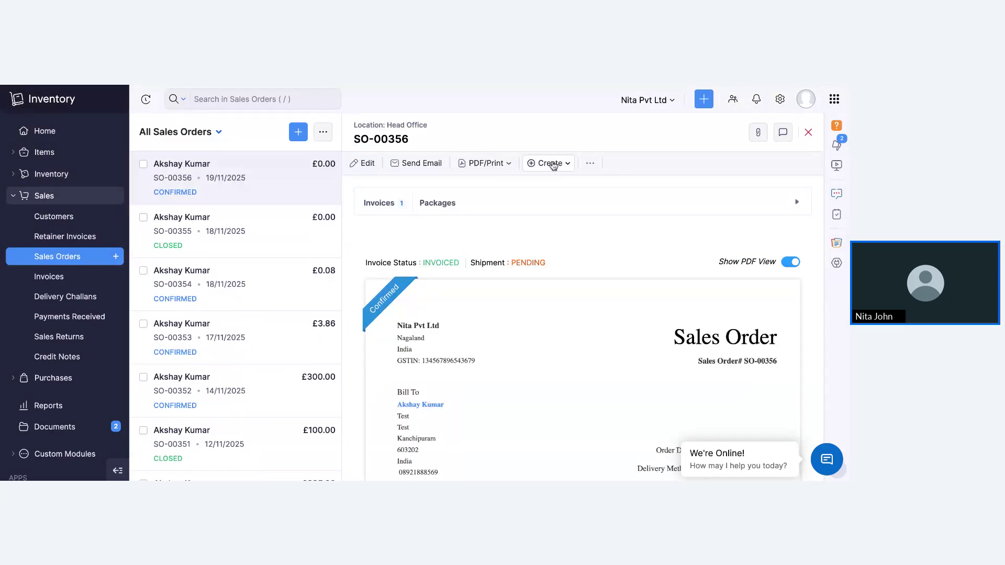
- Create and save a package from the sales order containing 10 units of Perfume
click(551, 162)
click(552, 205)
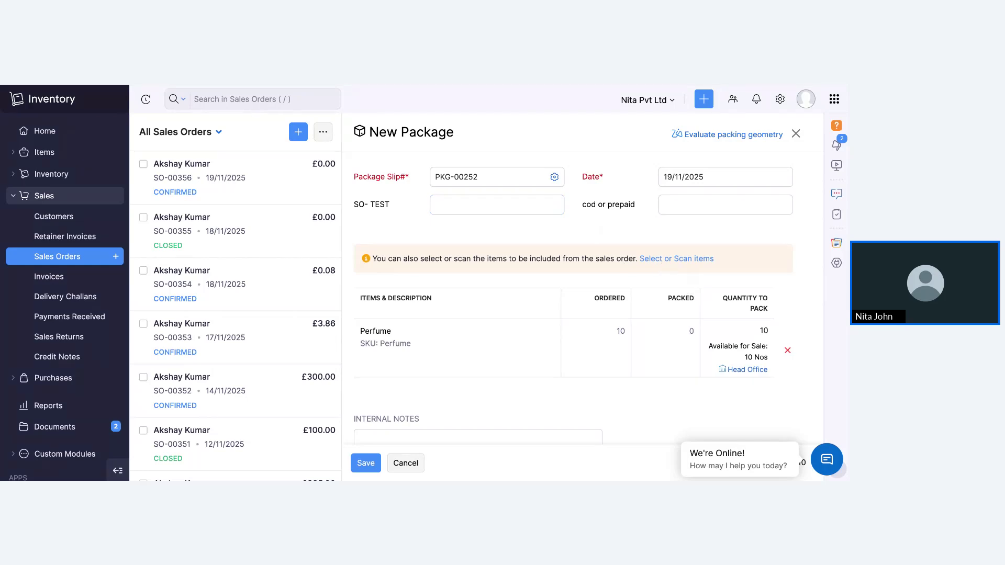
click(760, 334)
click(366, 464)
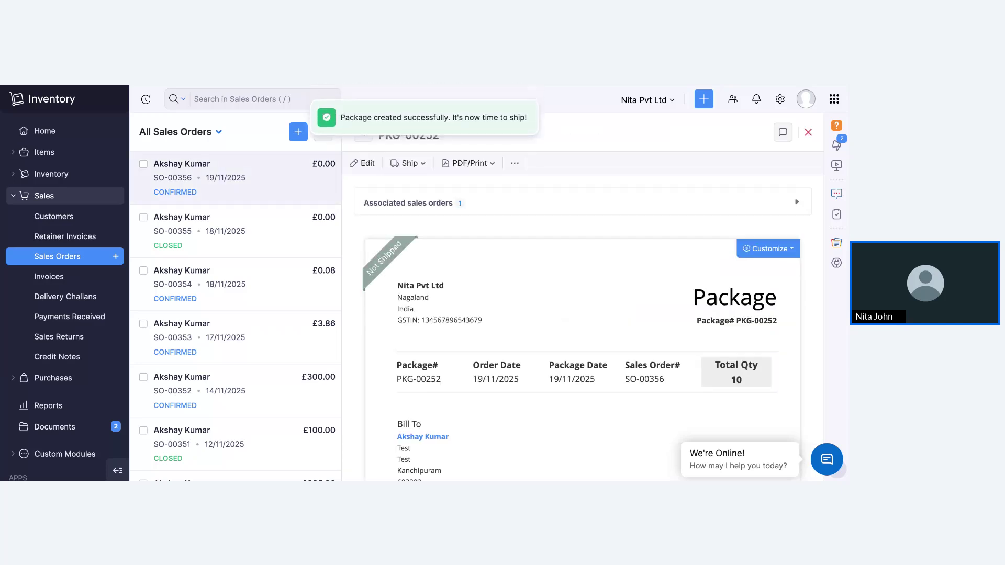
- Create a manual shipment for the package with Logistic partner as the carrier and save it
click(415, 166)
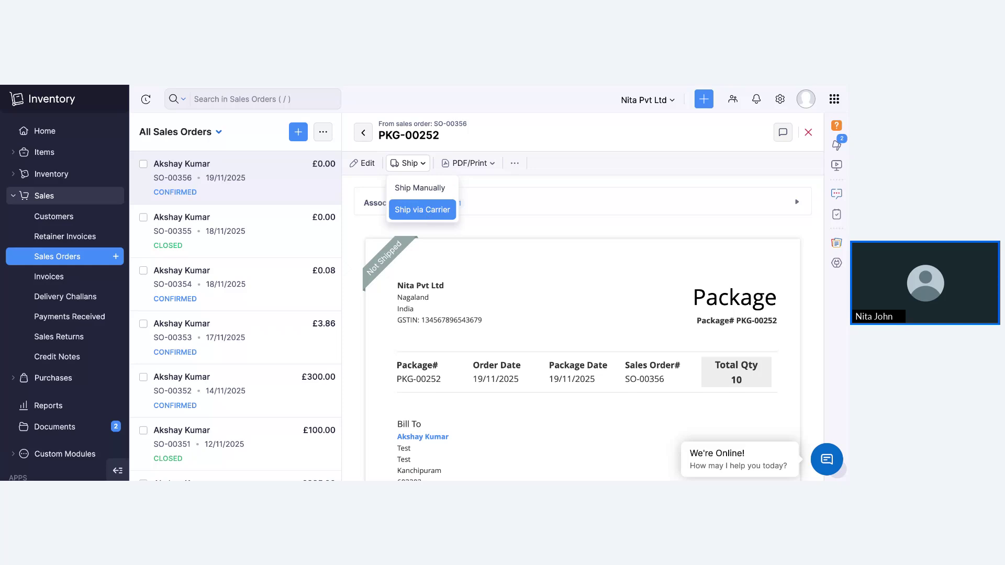
click(423, 202)
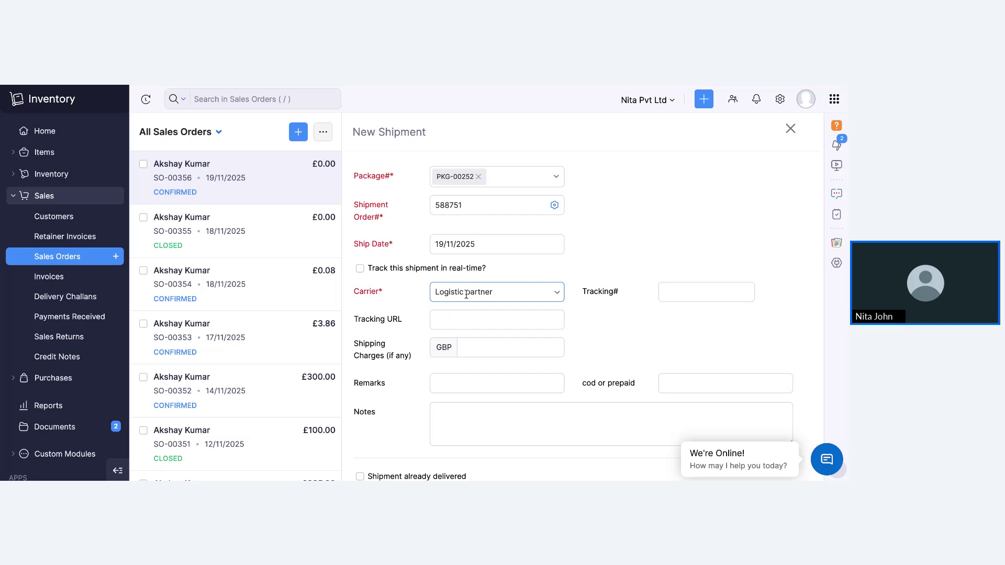
scroll(488, 365, down, 1)
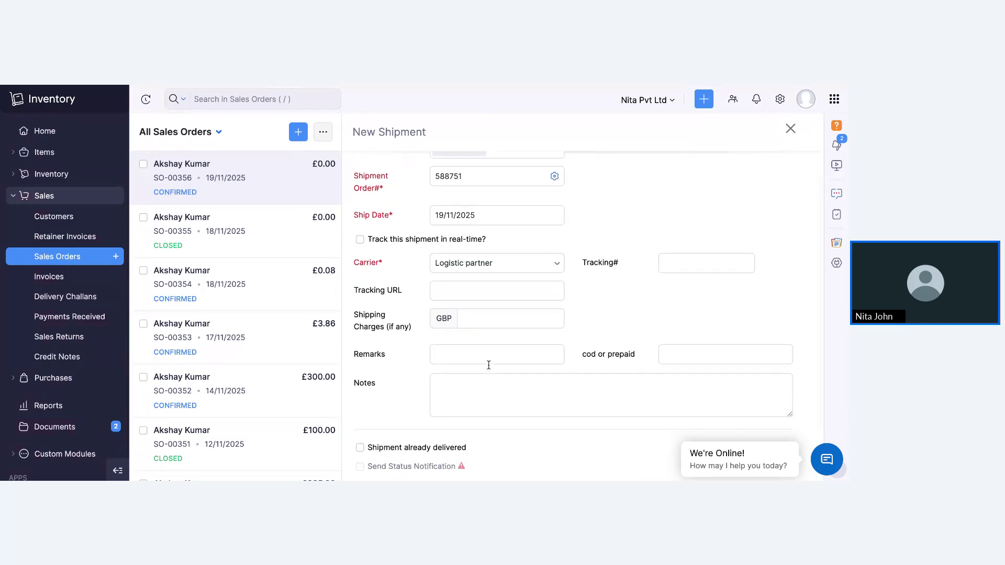
scroll(488, 364, down, 2)
click(372, 443)
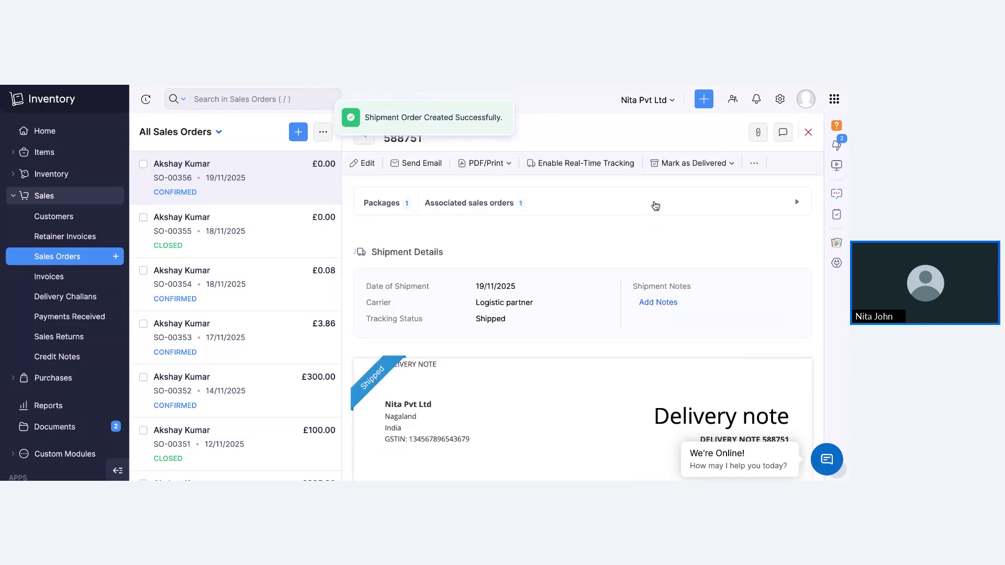
- Update the shipment status to Delivered and open its associated sales order
click(696, 164)
click(692, 187)
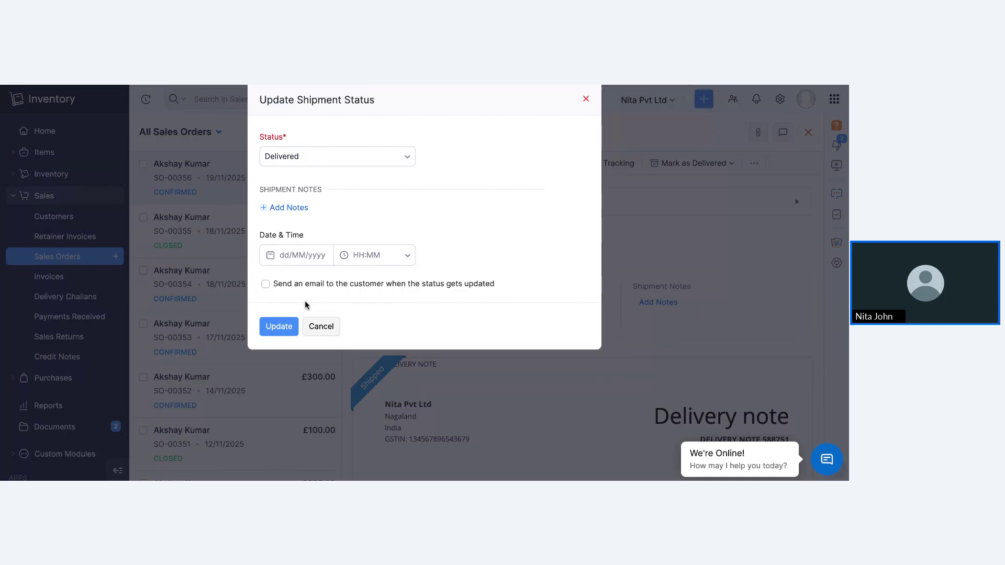
click(286, 329)
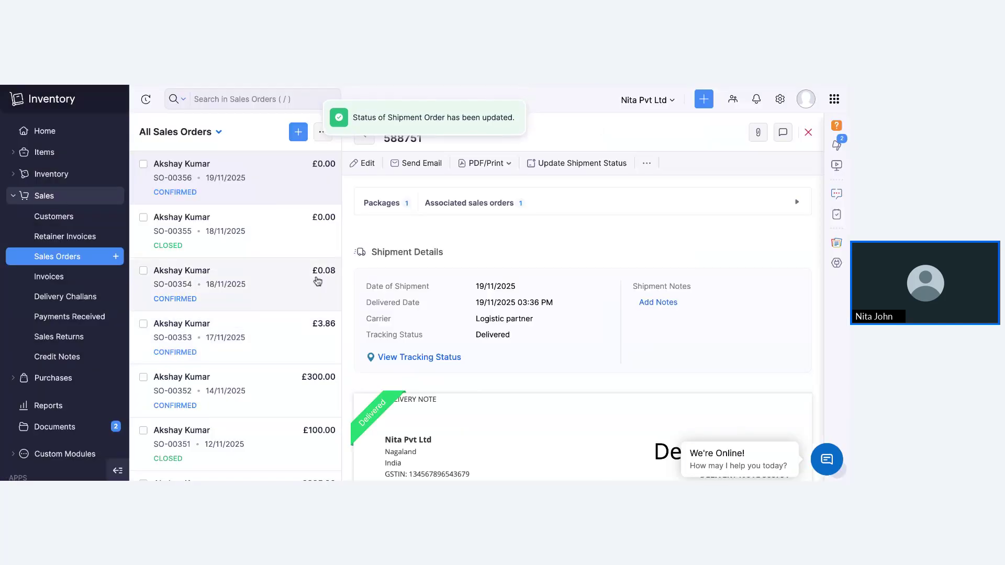
click(460, 208)
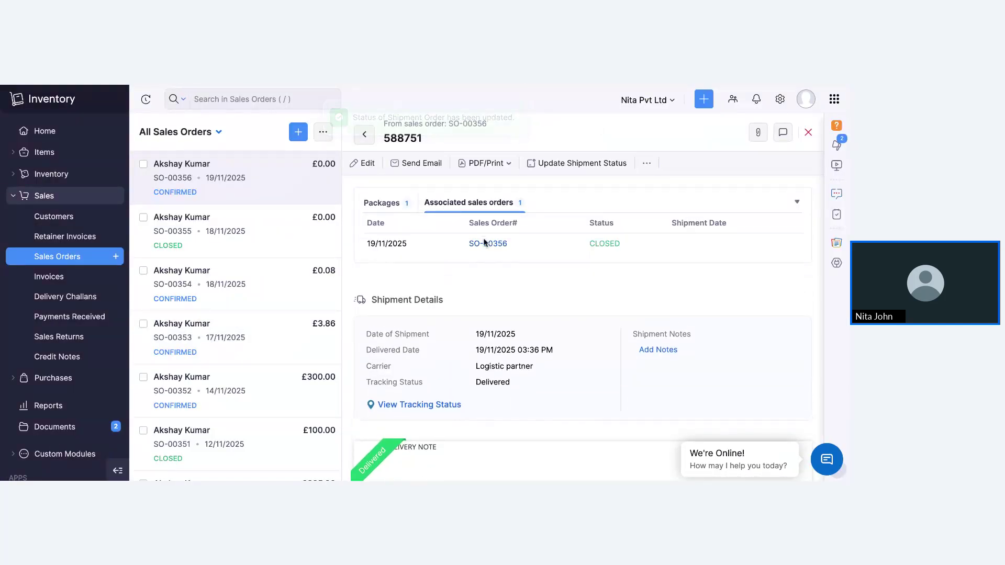
click(485, 244)
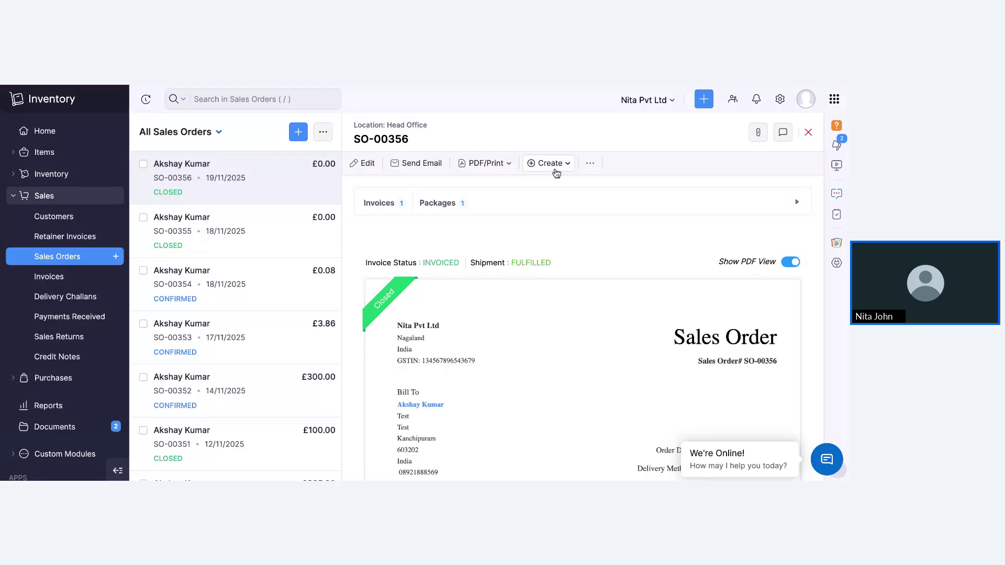
- Create a sales return from the sales order with a Perfume return quantity of 1 and save it
click(555, 166)
click(556, 189)
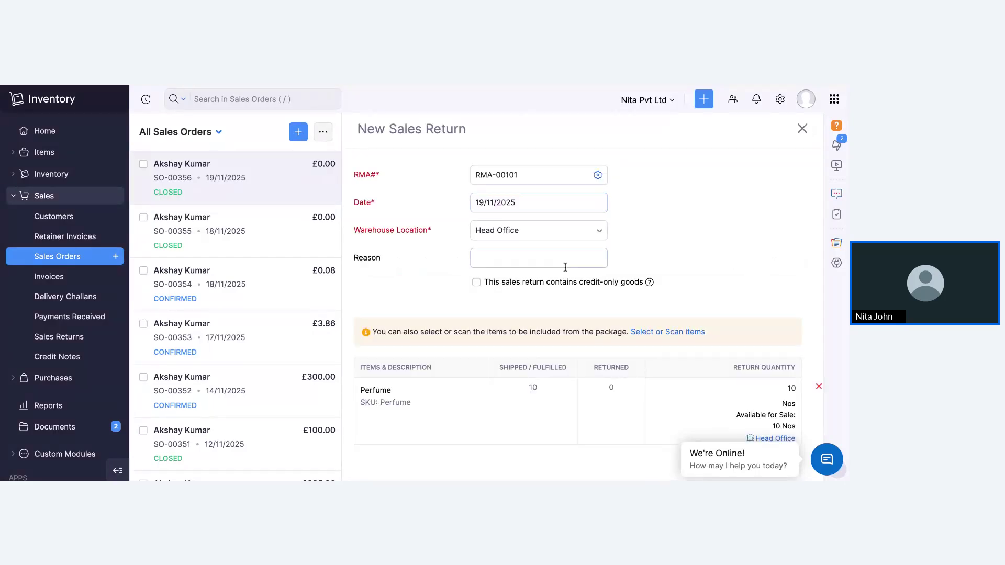
scroll(561, 307, down, 2)
click(795, 321)
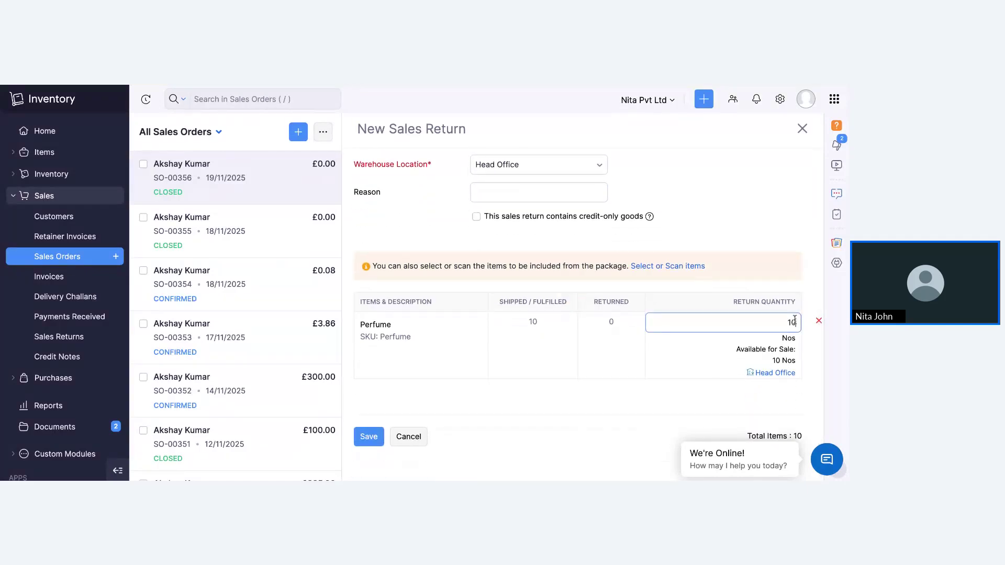
key(BackSpace)
click(732, 208)
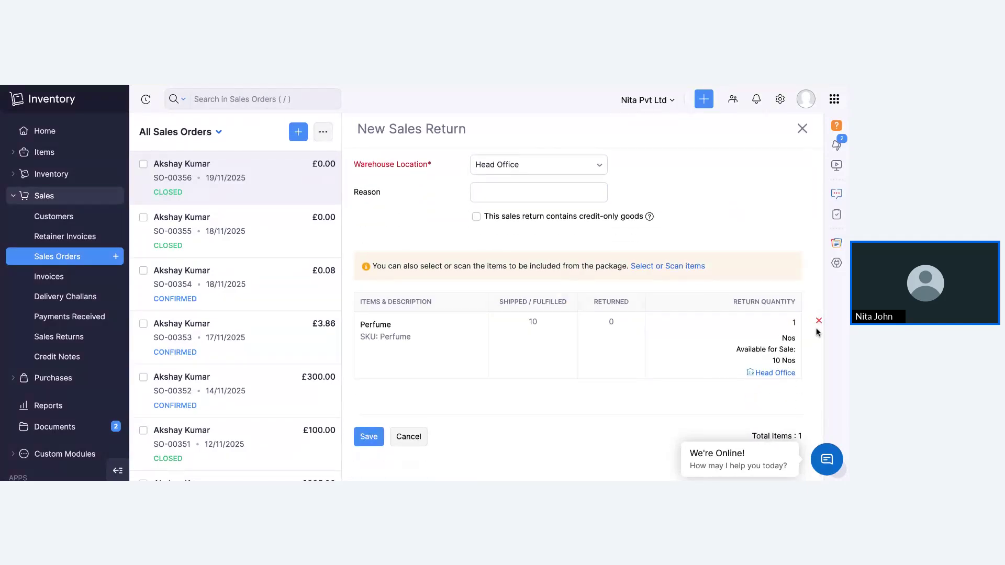
click(369, 438)
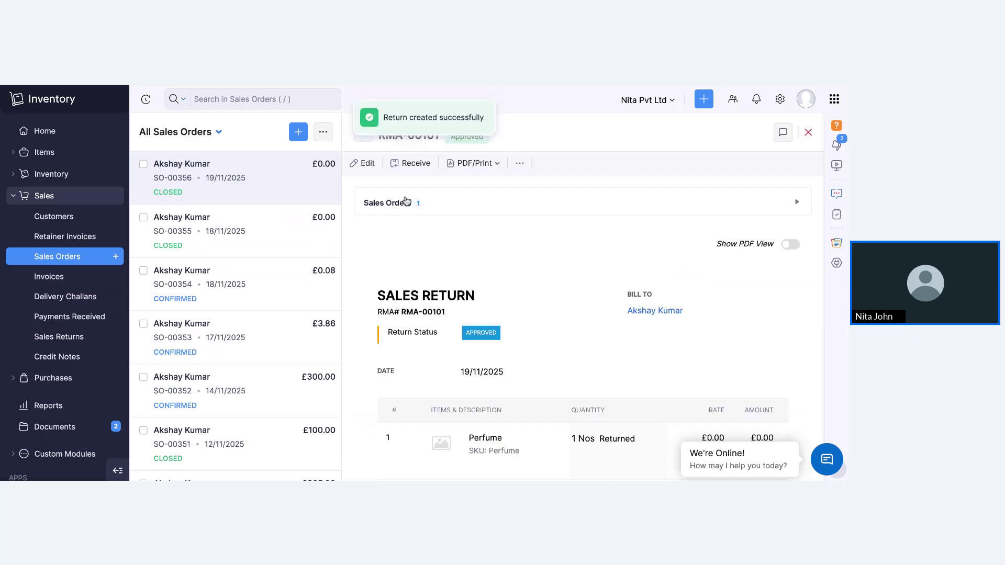
- Record and save the receipt of the returned Perfume, and go back to the sales return
click(417, 172)
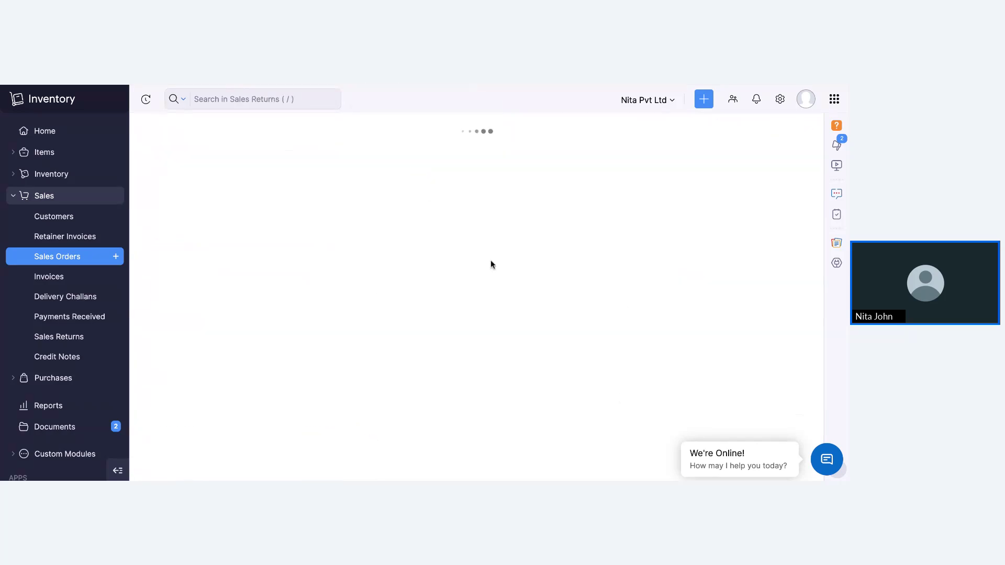
click(388, 447)
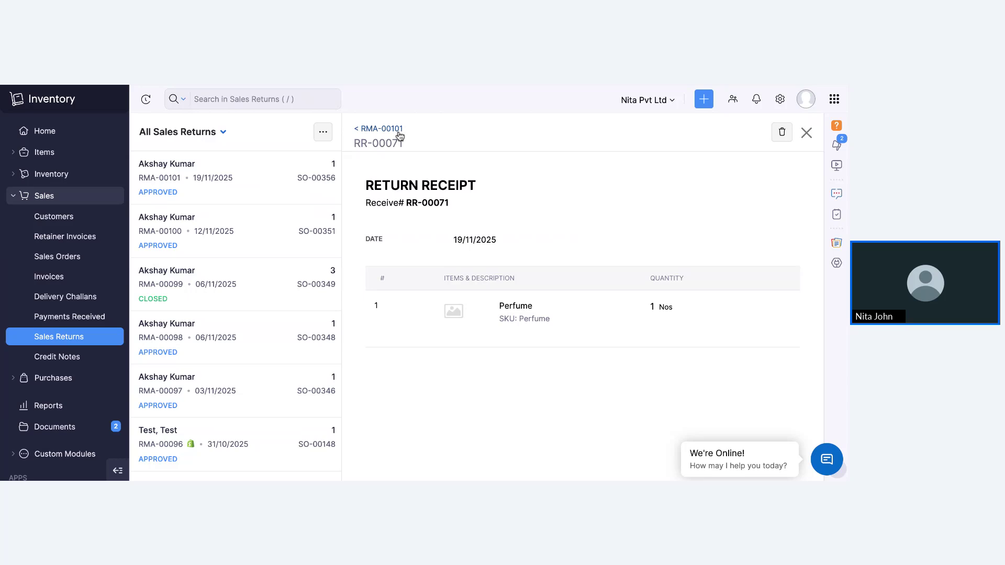
click(398, 133)
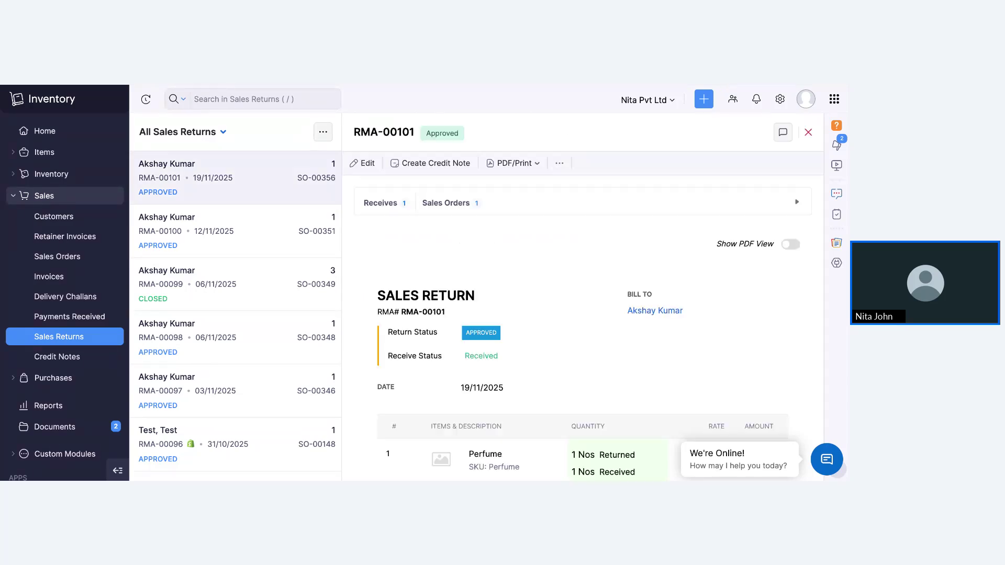
- Examine the item table of a new credit note for the sales return, and discard the form
click(448, 166)
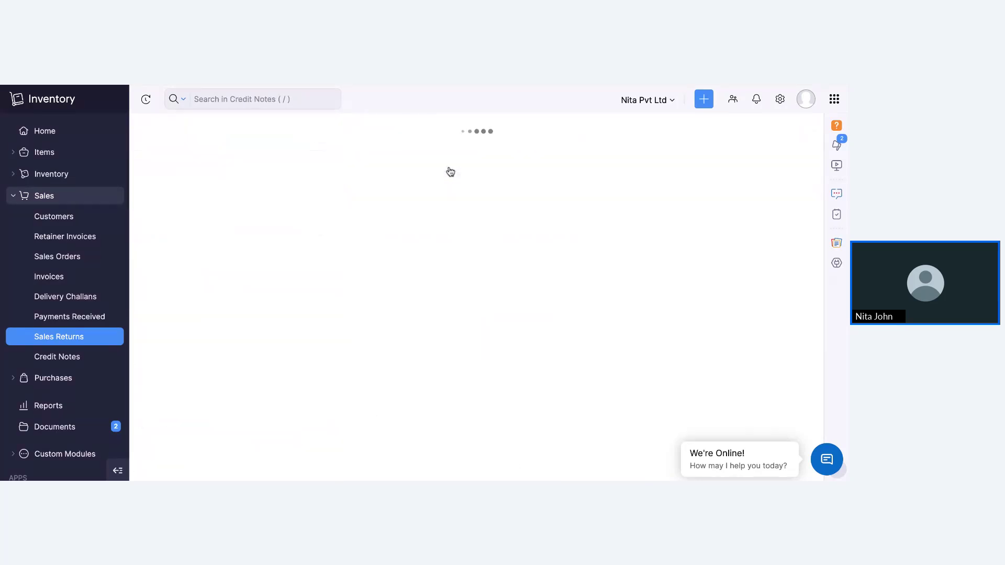
scroll(448, 311, down, 10)
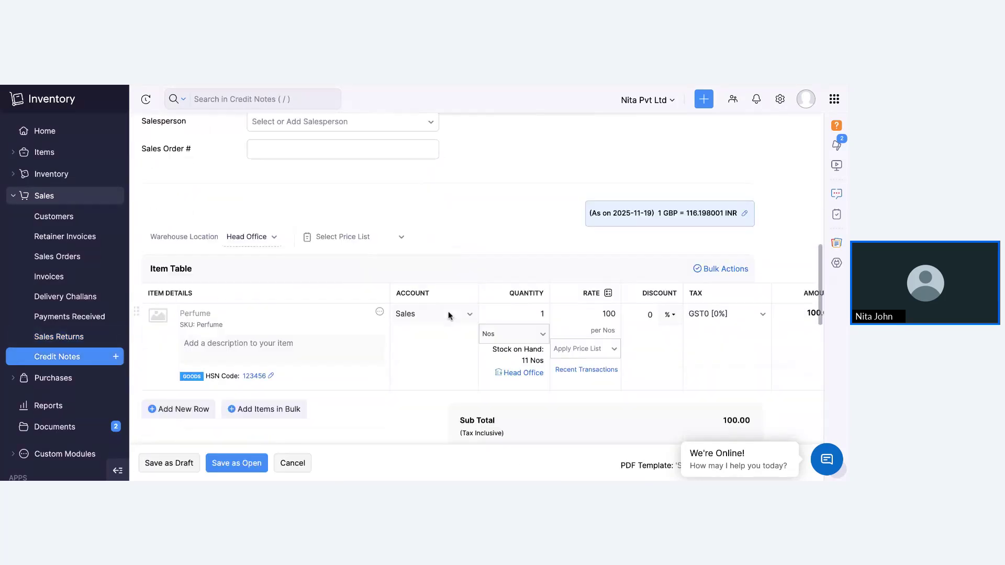
click(293, 464)
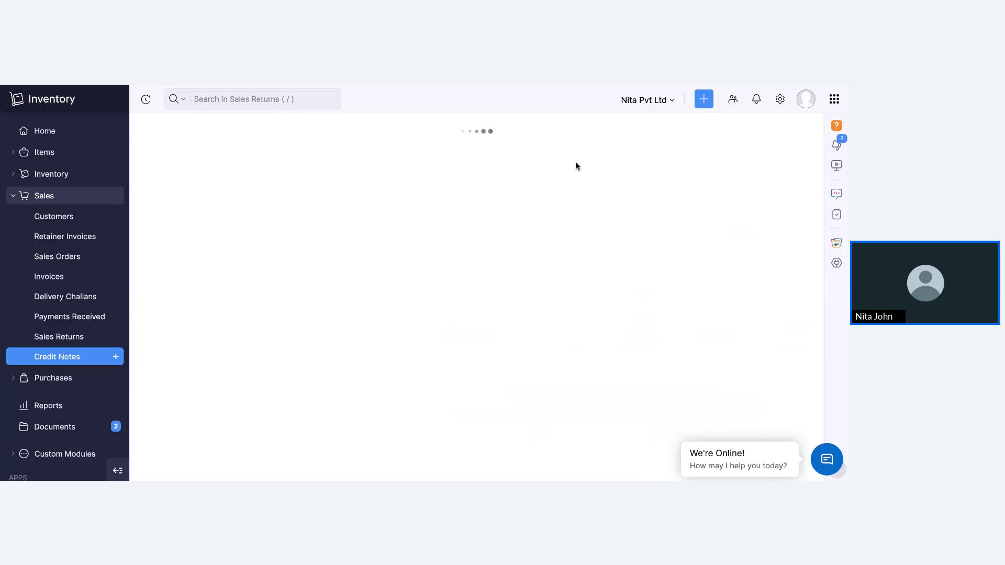
- Open the delivery challans list and check the enabled modules in the general settings
click(65, 296)
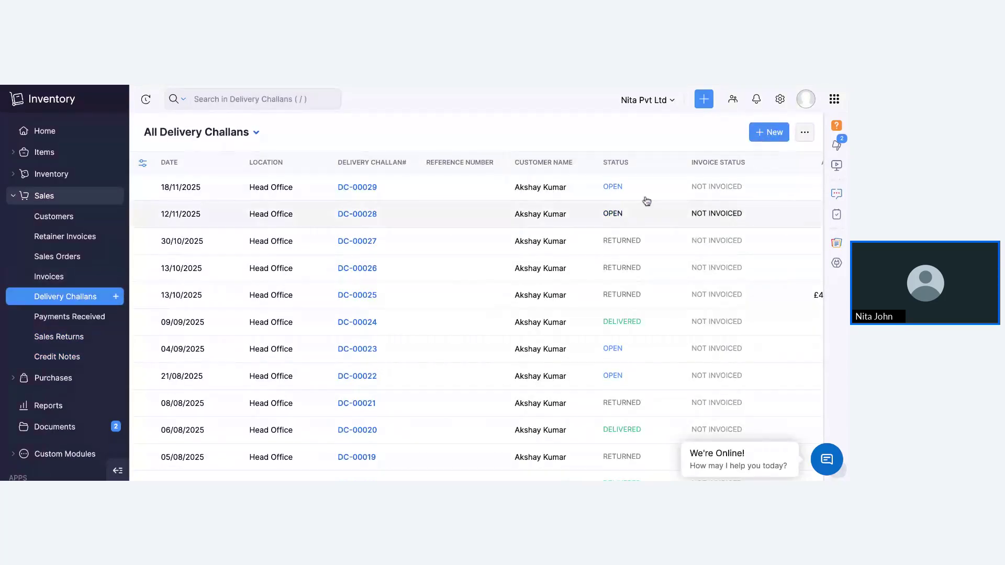
click(779, 101)
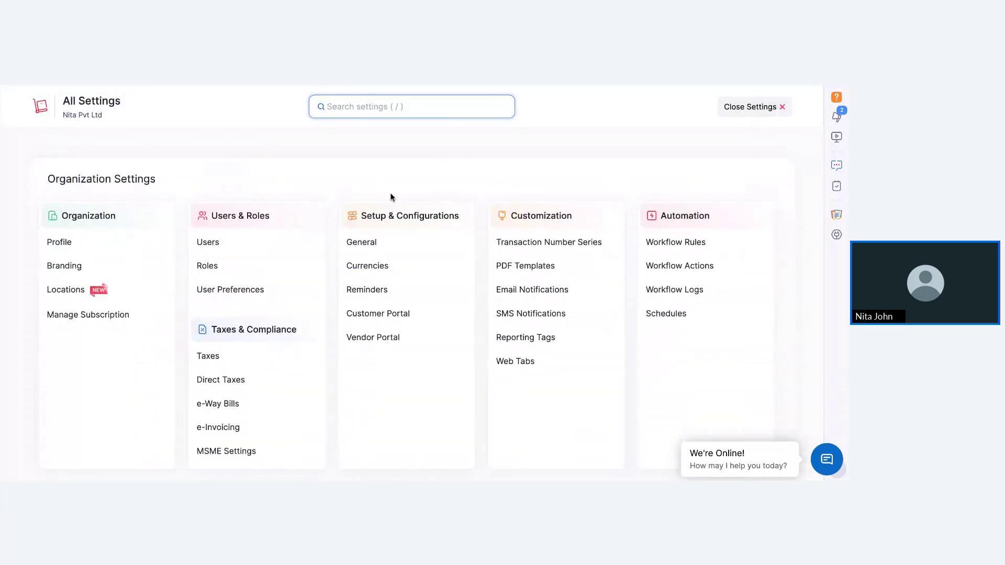
click(378, 244)
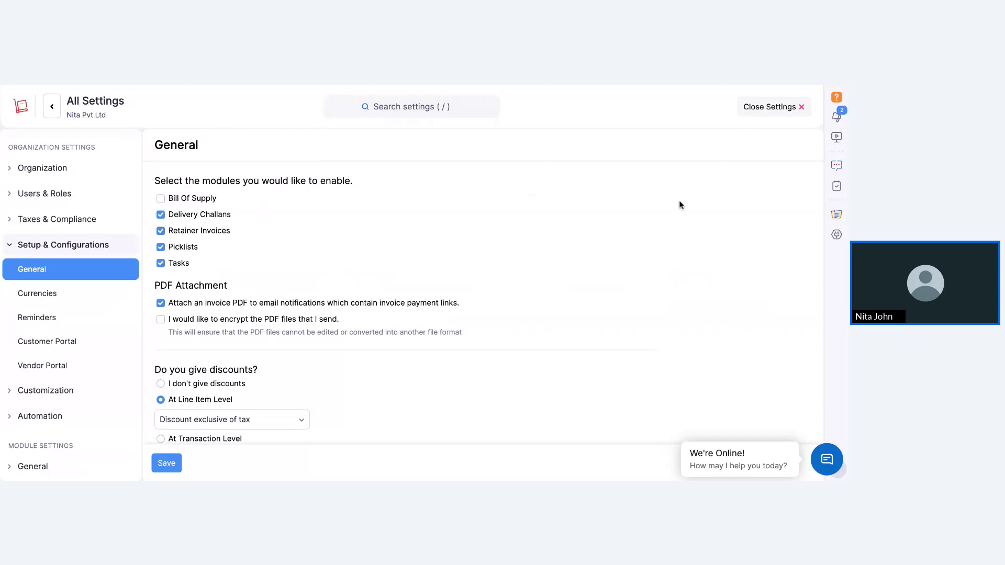
click(764, 106)
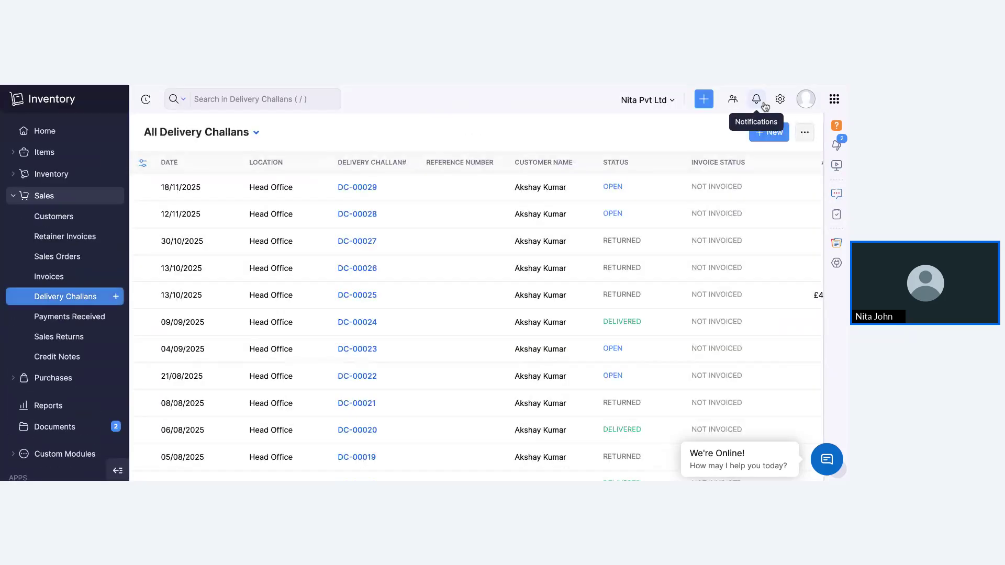
- Start a new delivery challan for the customer with challan type Others and contractor details Test
click(772, 133)
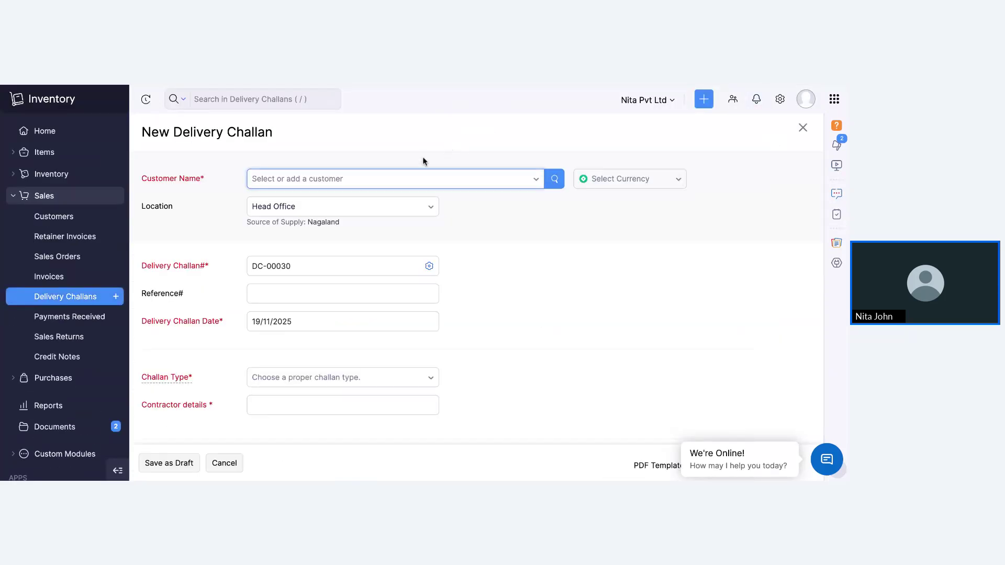
click(392, 170)
click(324, 207)
scroll(340, 316, down, 3)
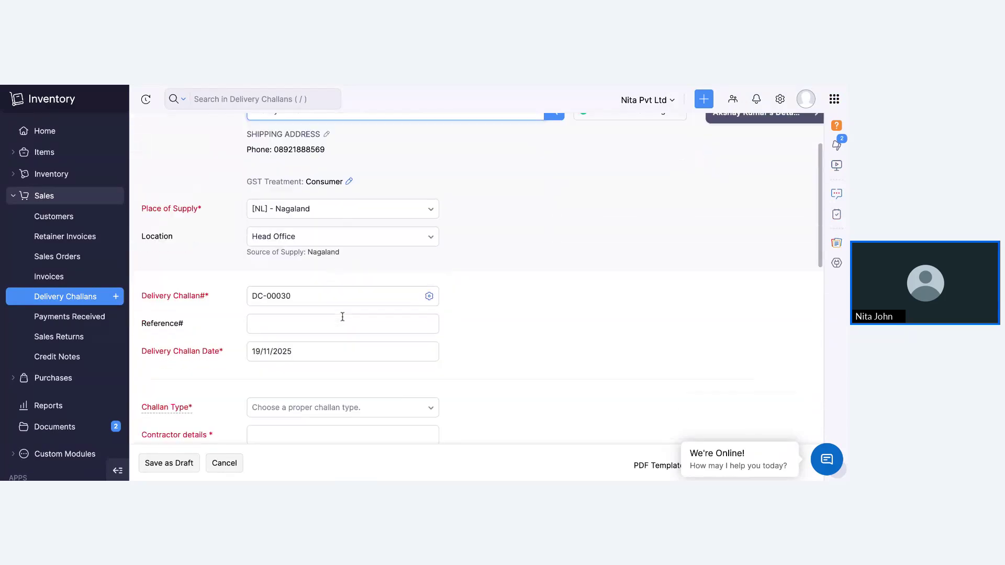
click(319, 208)
click(312, 246)
click(316, 299)
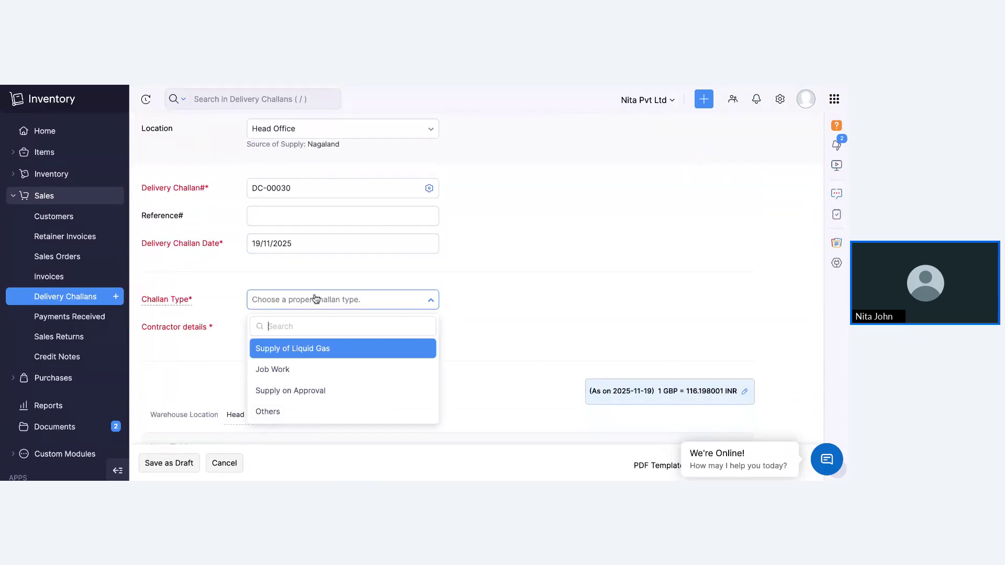
click(283, 412)
click(286, 329)
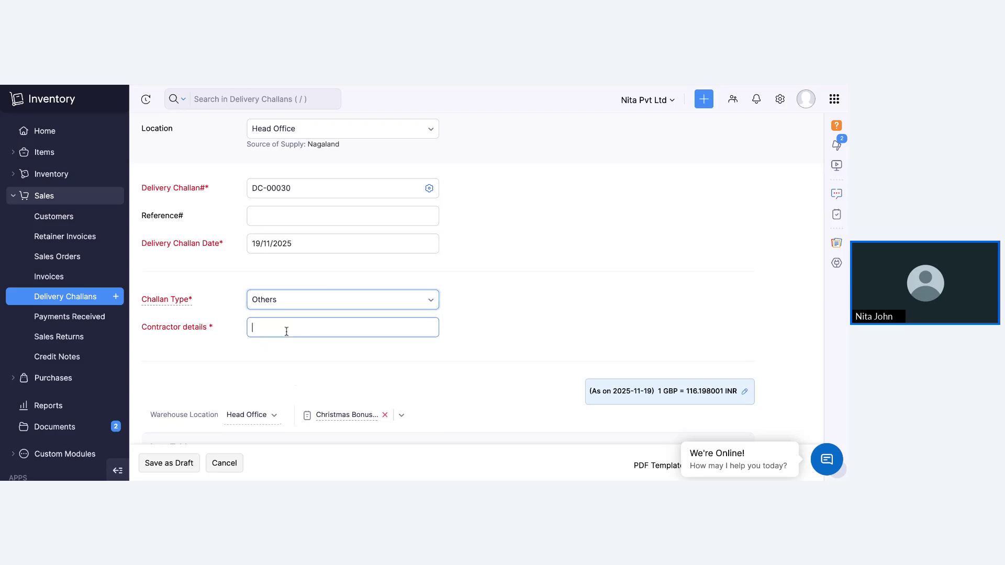
text(Test)
- Add the Perfume item to the delivery challan's item table
scroll(326, 357, down, 5)
click(290, 353)
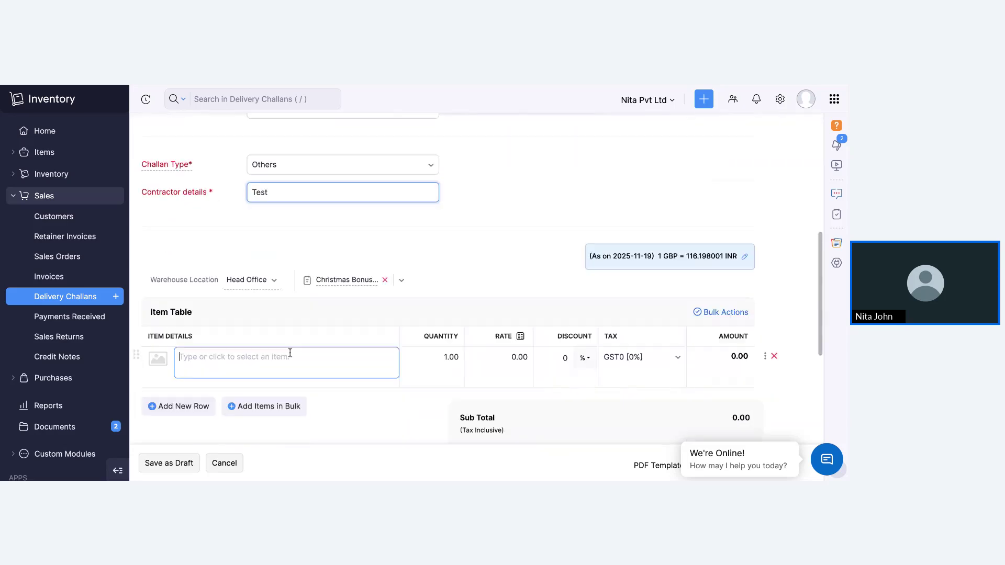
text(perfume)
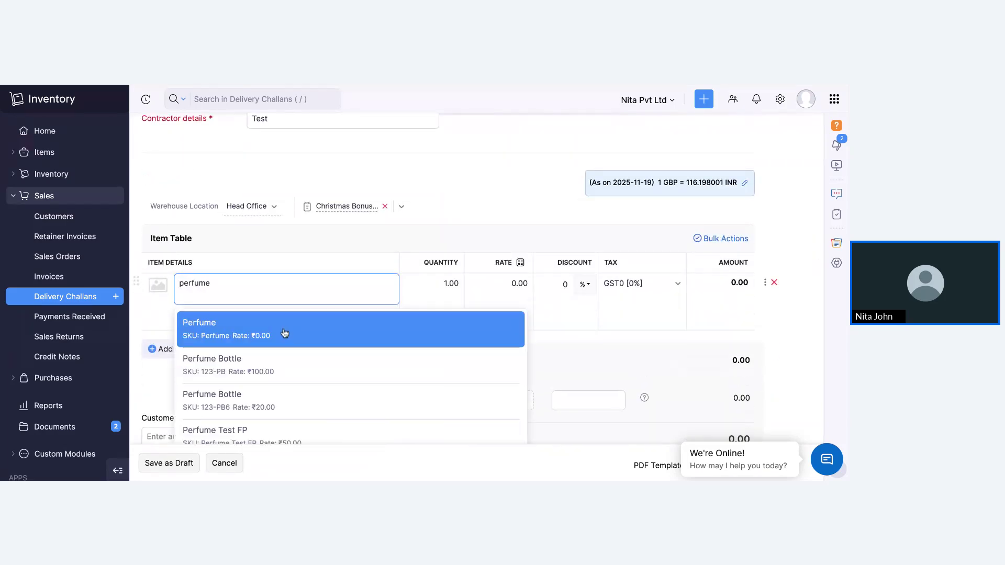
click(285, 334)
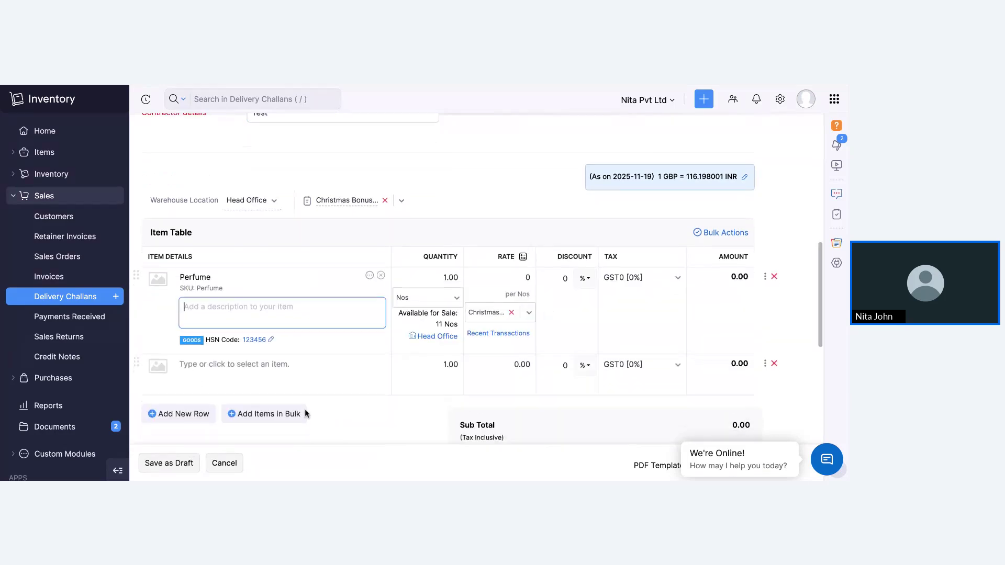
- Save the zero-amount delivery challan as a draft and convert it to open
scroll(263, 412, down, 2)
click(165, 463)
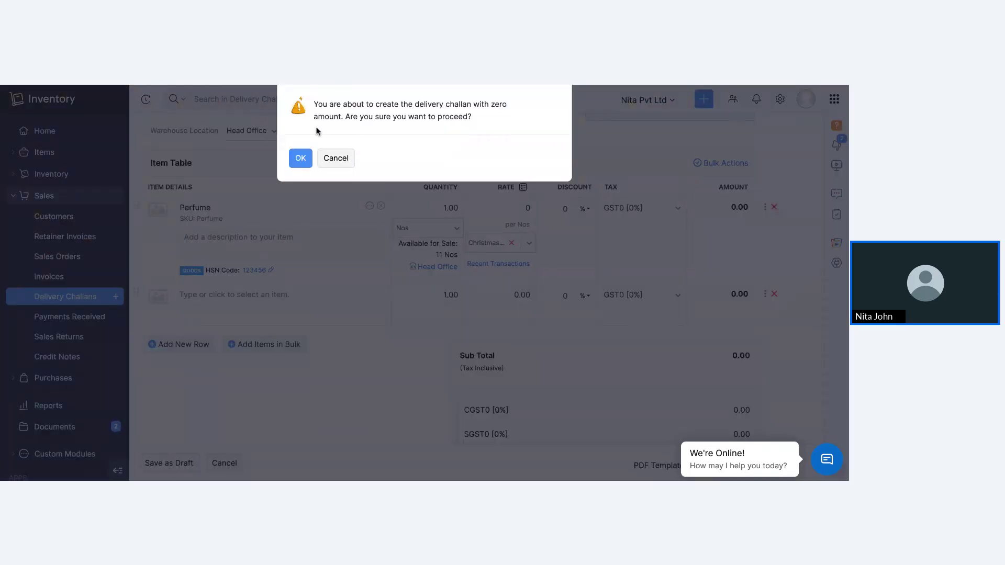
click(307, 161)
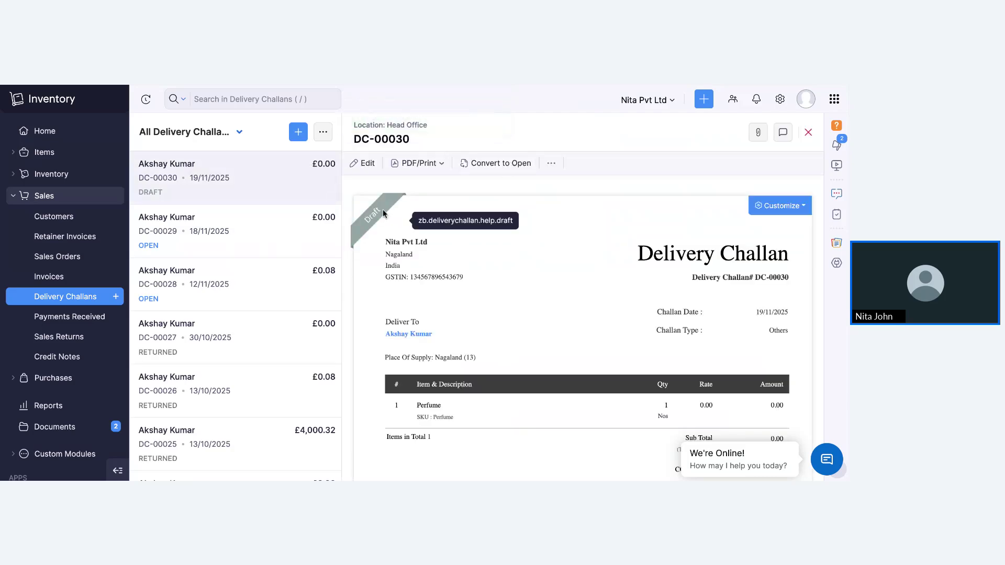
click(514, 167)
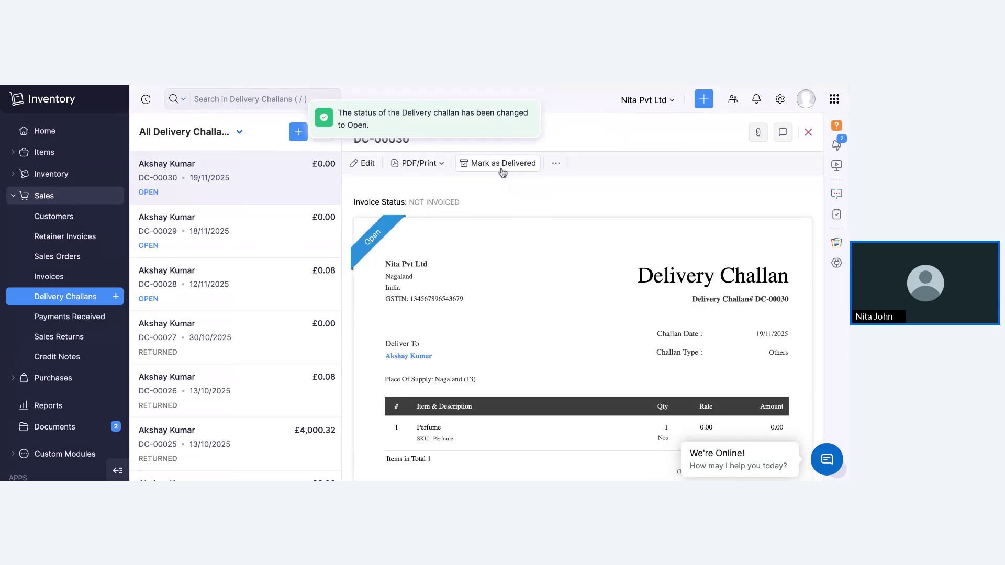
- View the delivery challan's e-Way Bill details form and its comments and history, and return to the challans list
click(554, 164)
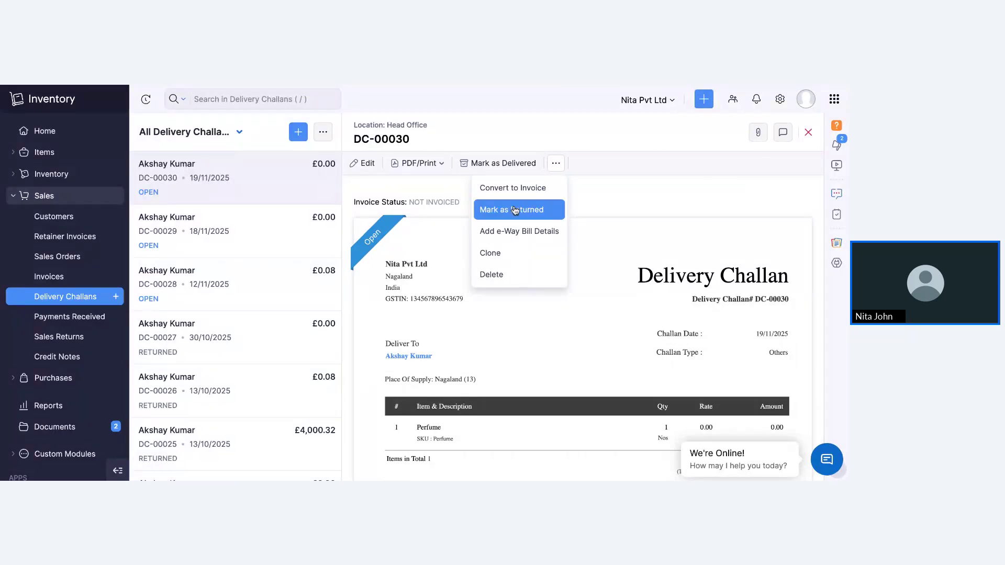
click(521, 234)
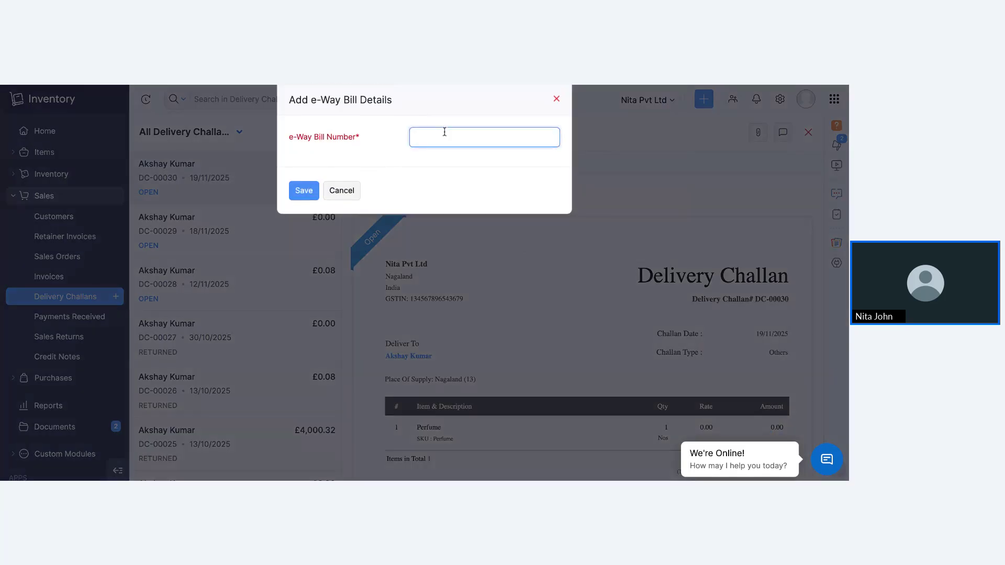
click(335, 198)
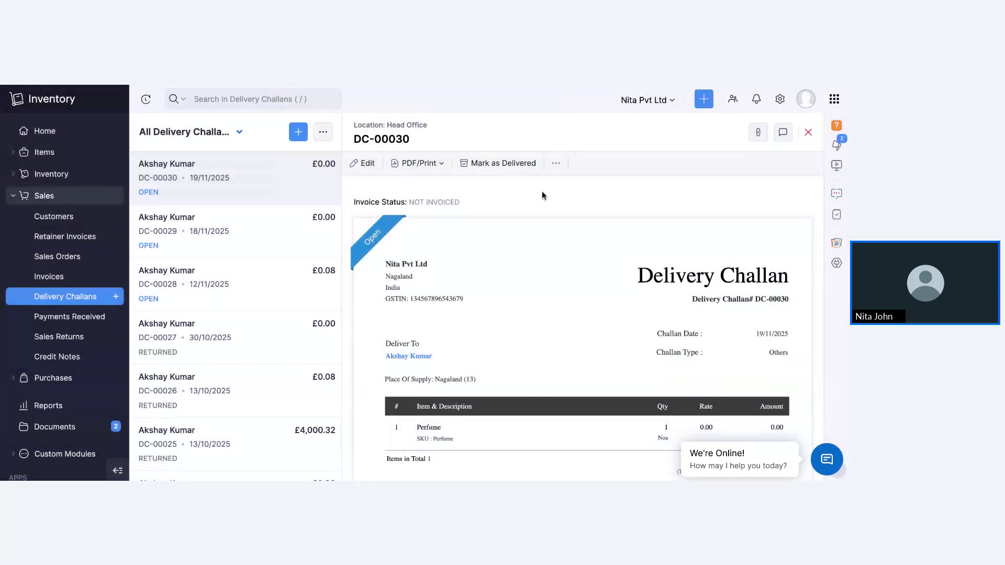
click(783, 134)
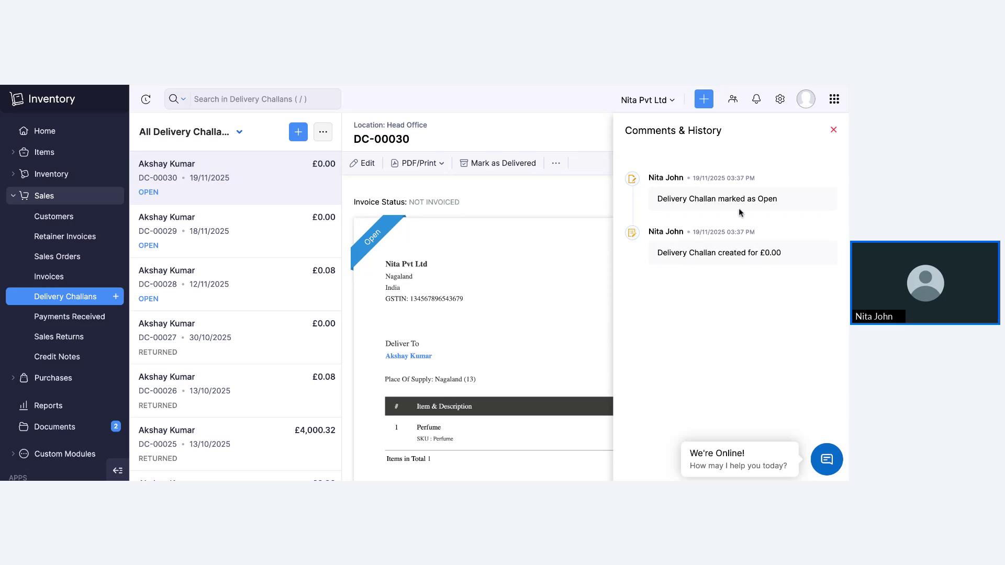
click(833, 130)
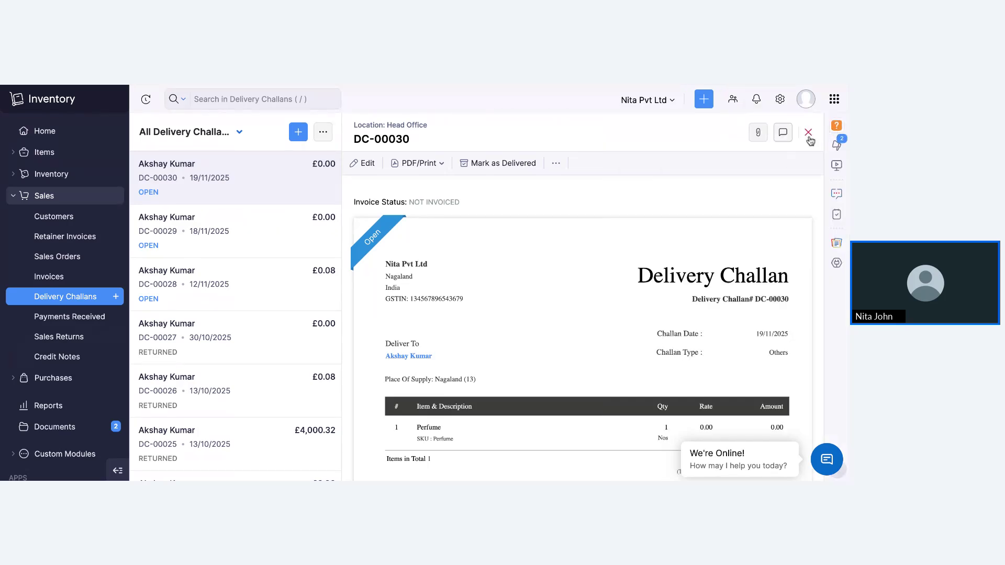
click(808, 134)
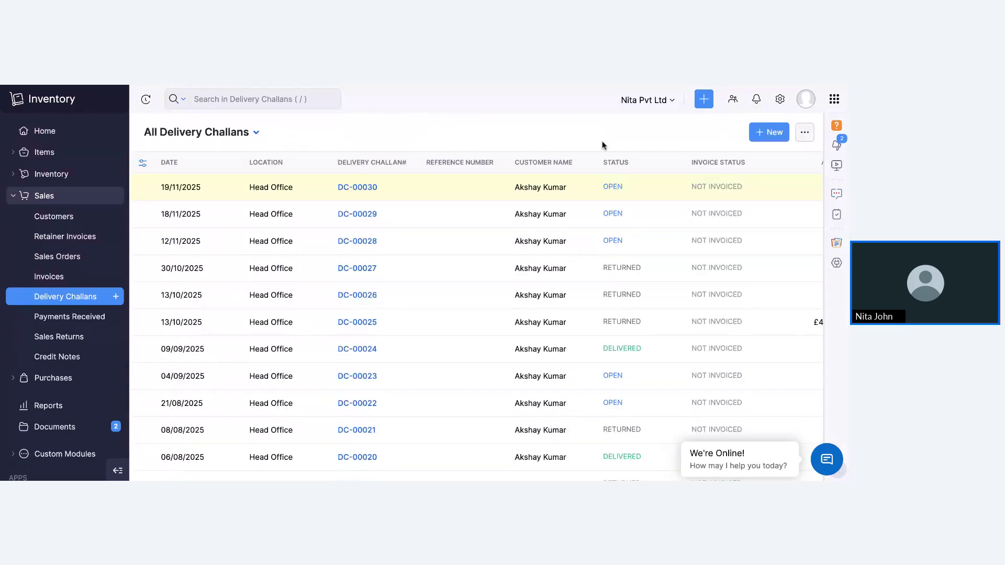
- Open the composite items list
click(65, 195)
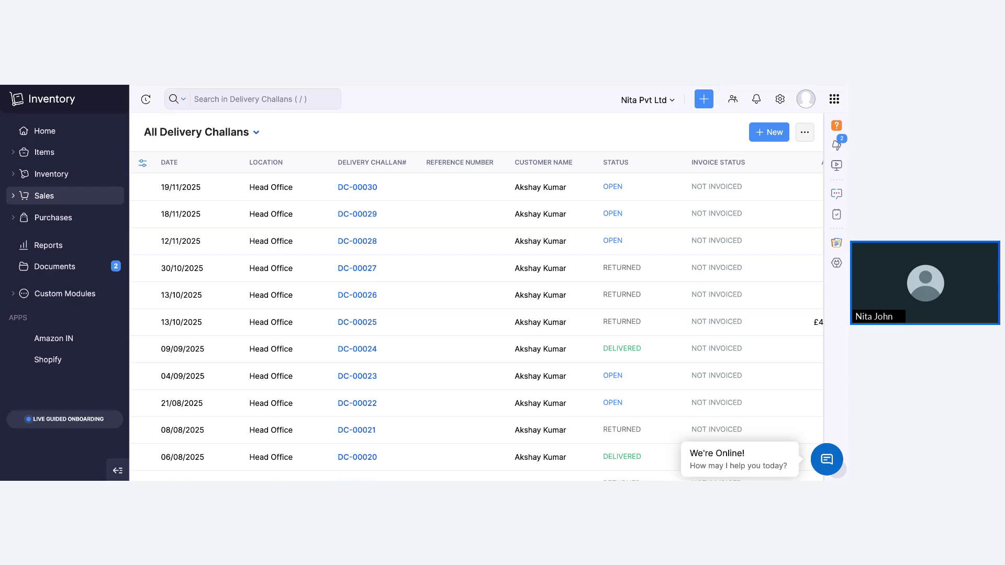
click(44, 152)
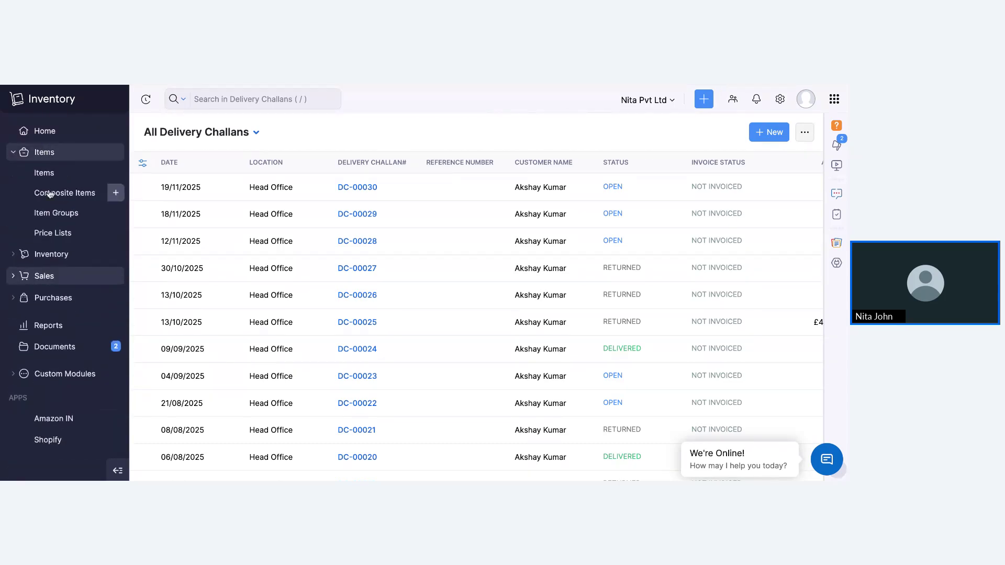
click(50, 193)
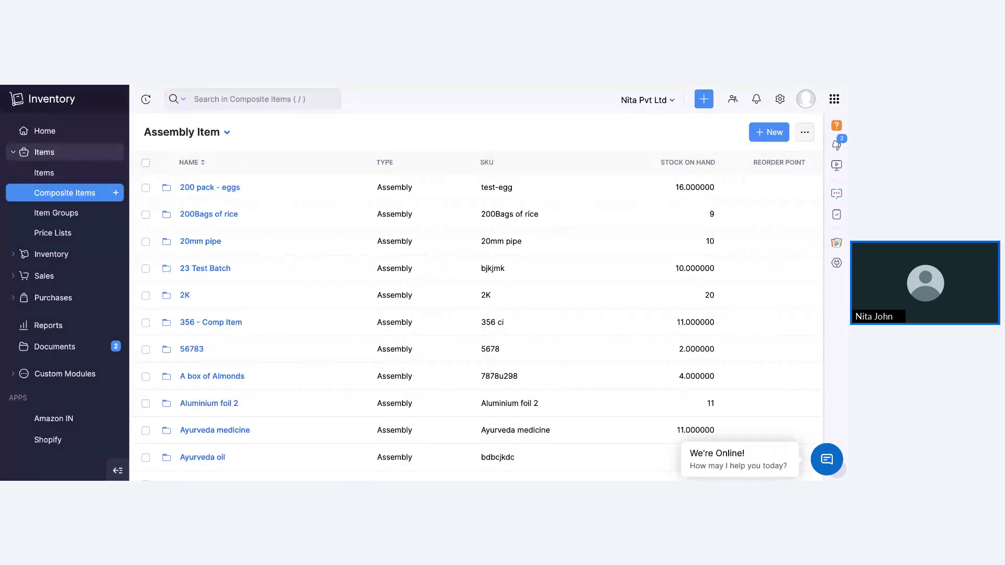
- Review the general item preferences in the settings
click(781, 99)
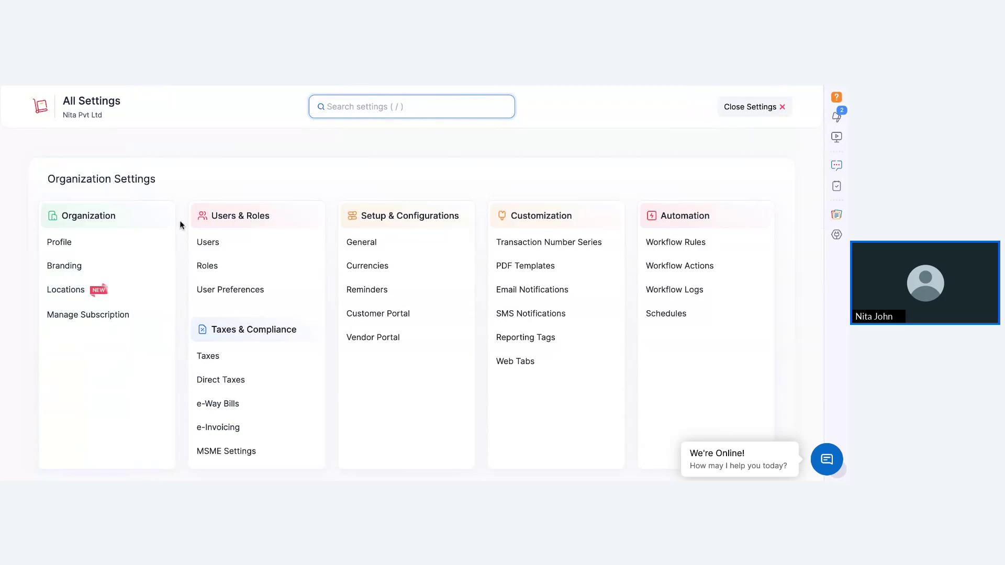
scroll(180, 225, down, 5)
click(99, 378)
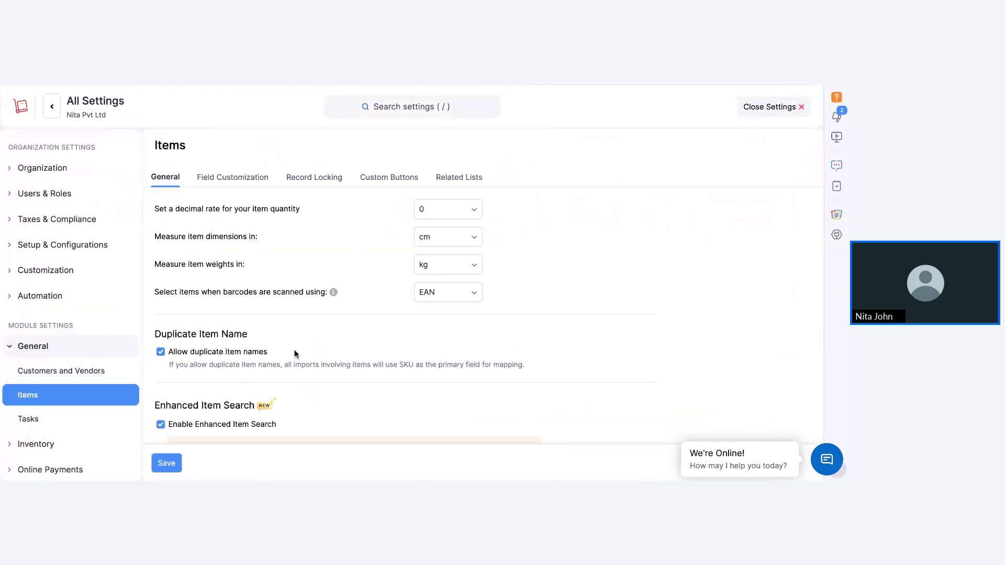
scroll(294, 354, down, 15)
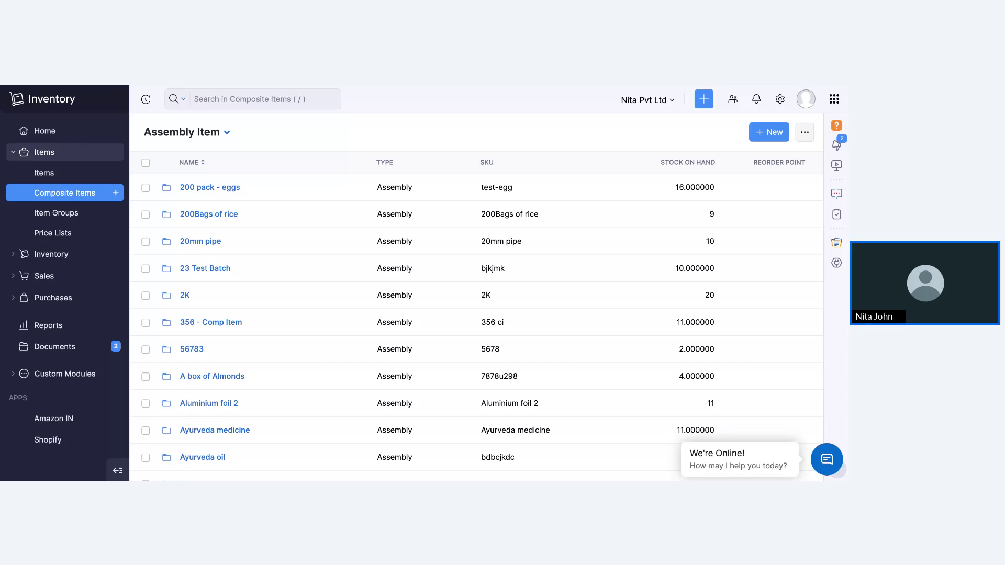
- Switch the composite items list to the All Composite Items view
click(196, 134)
click(168, 154)
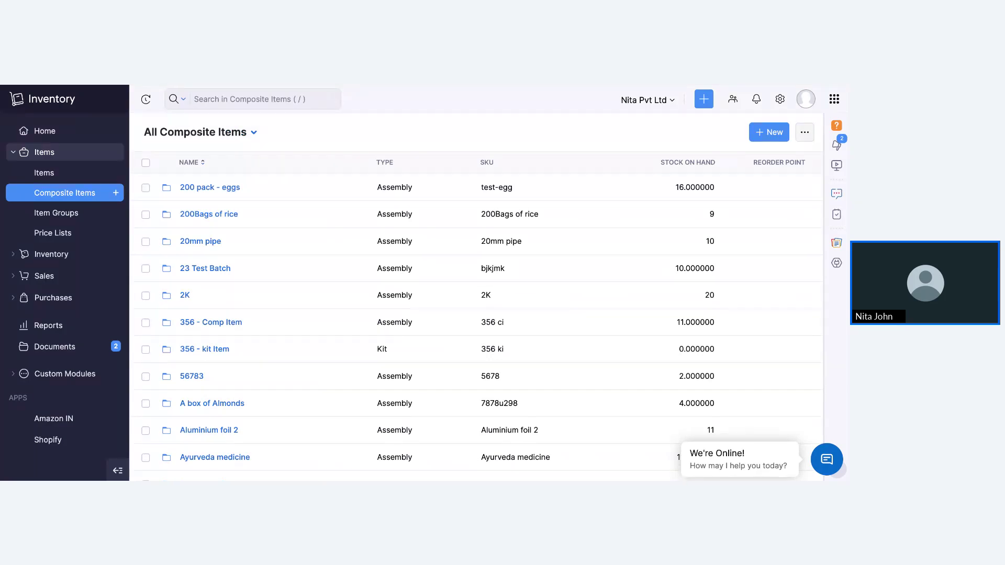
- Go to the home dashboard and highlight the India helpline number
click(76, 128)
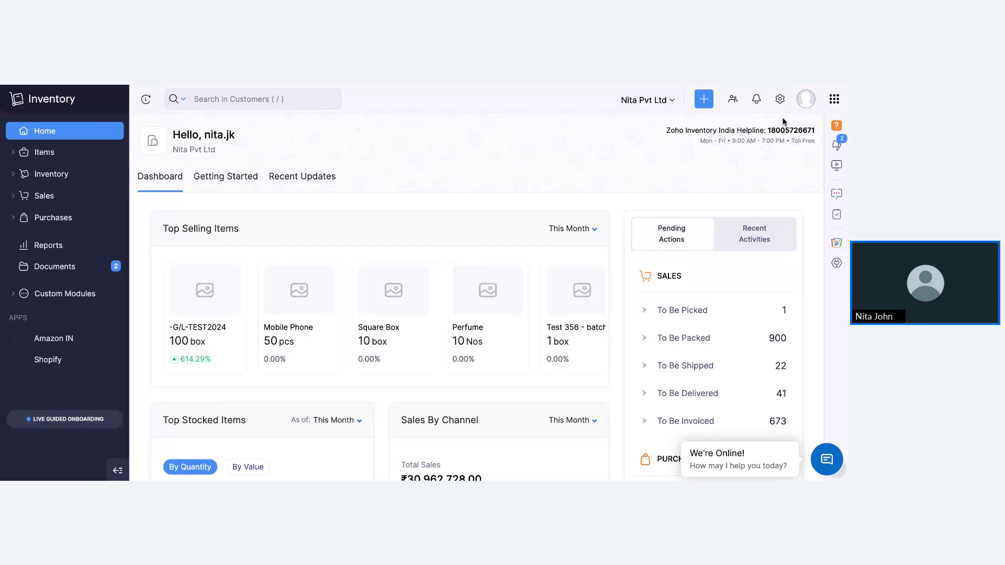
drag(767, 131, 815, 132)
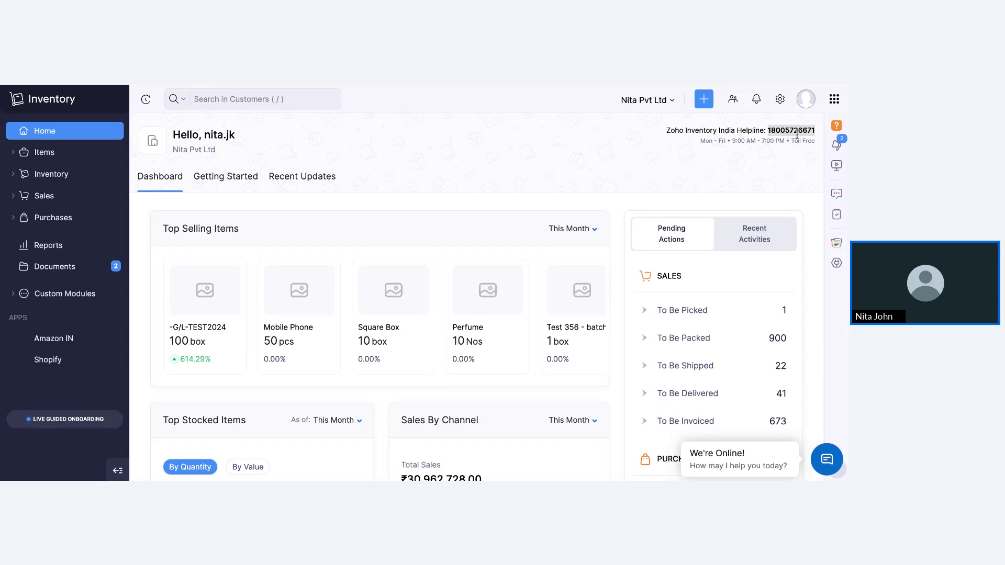
- Open the support chat form, go to its message field, and close the chat without sending anything
click(825, 458)
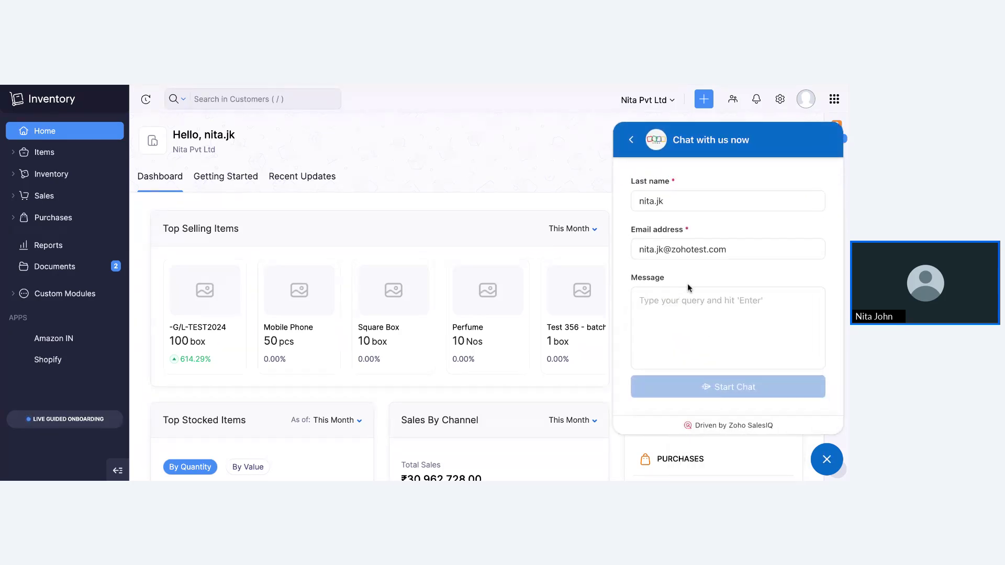
click(711, 347)
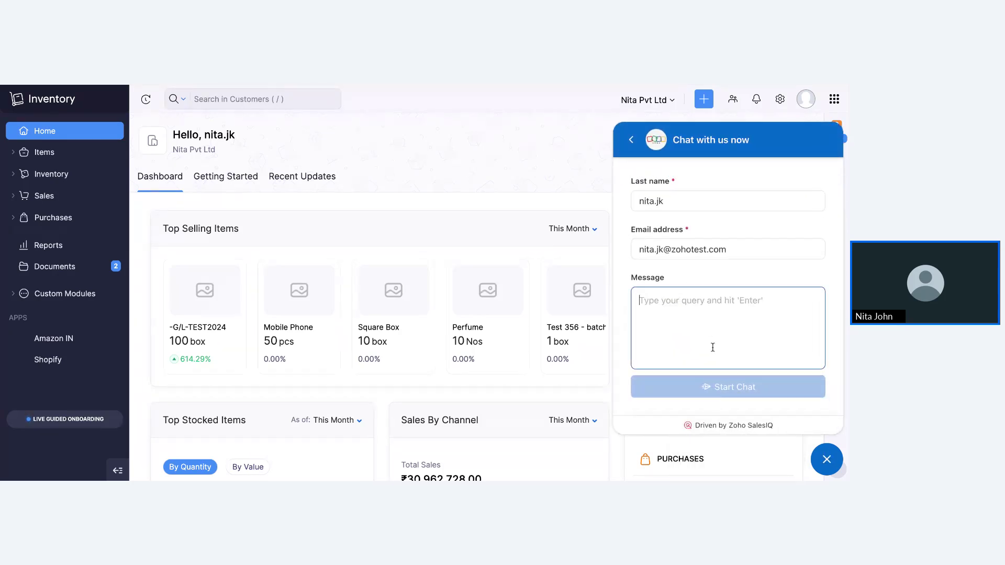
click(826, 459)
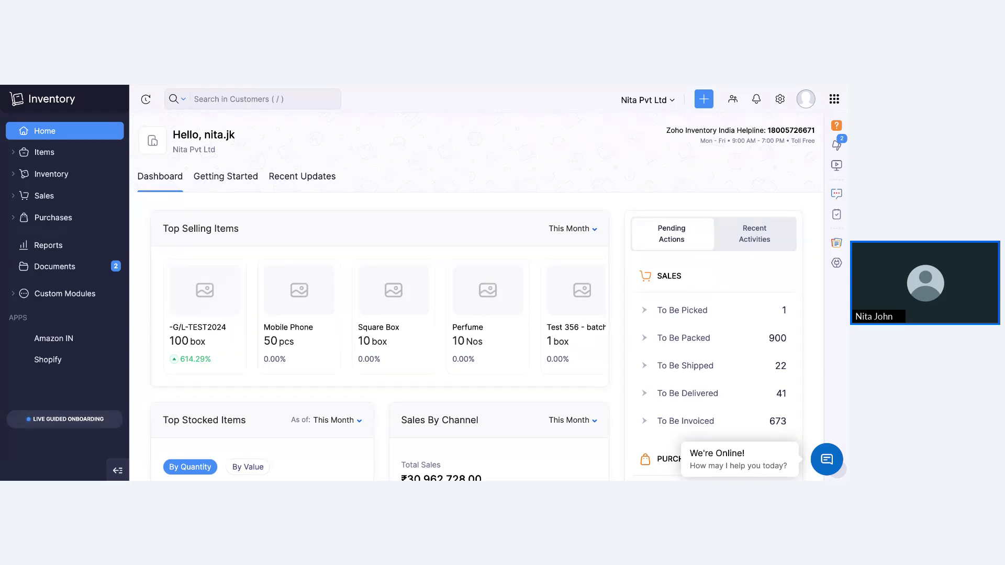
- Switch to Zoho Books and show the organization's home dashboard
click(834, 99)
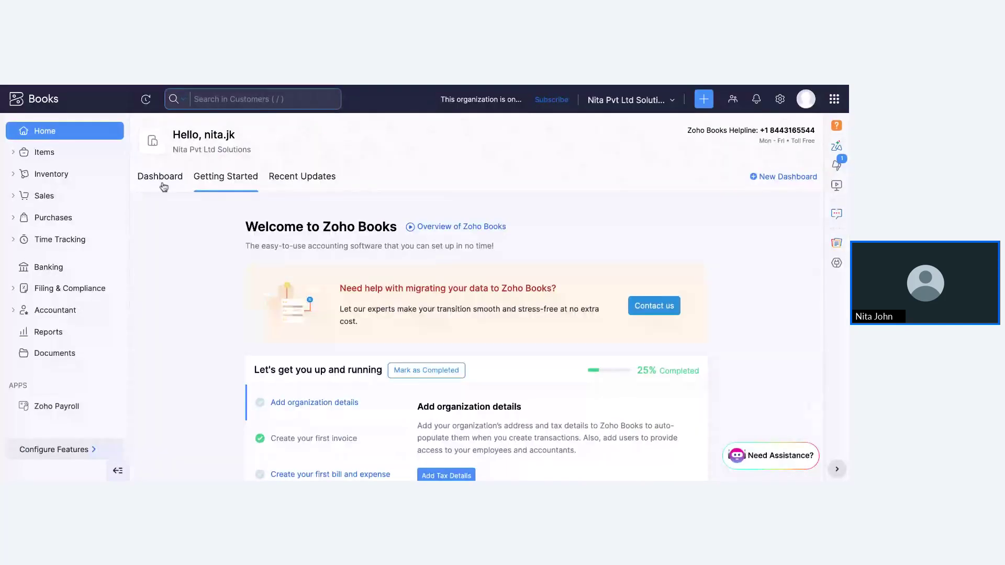
click(163, 186)
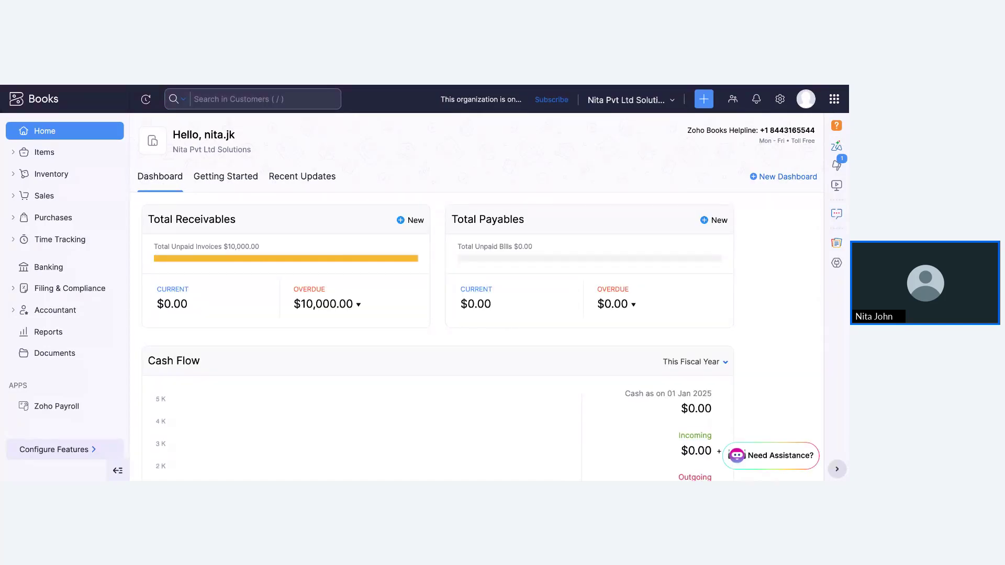
click(808, 104)
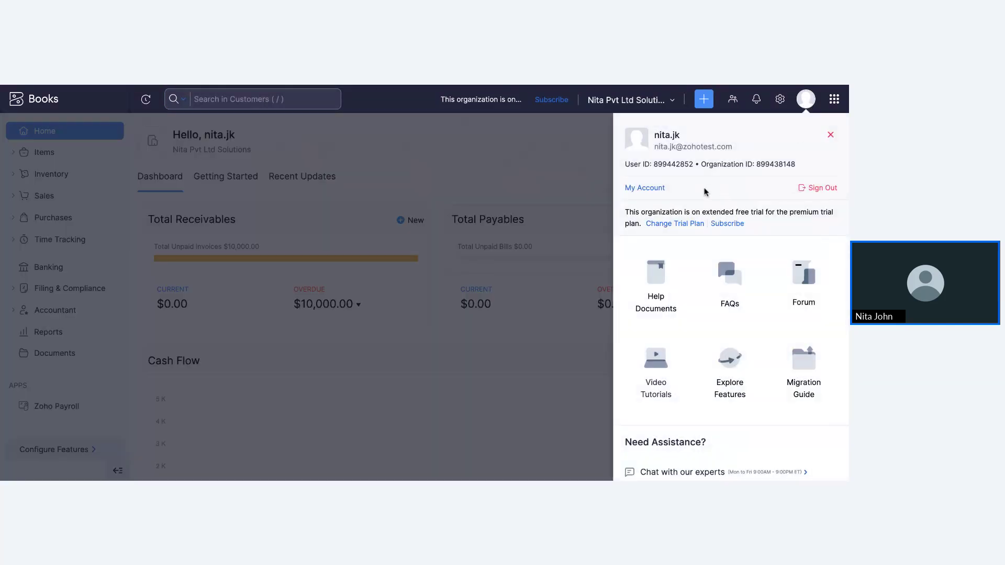
click(562, 160)
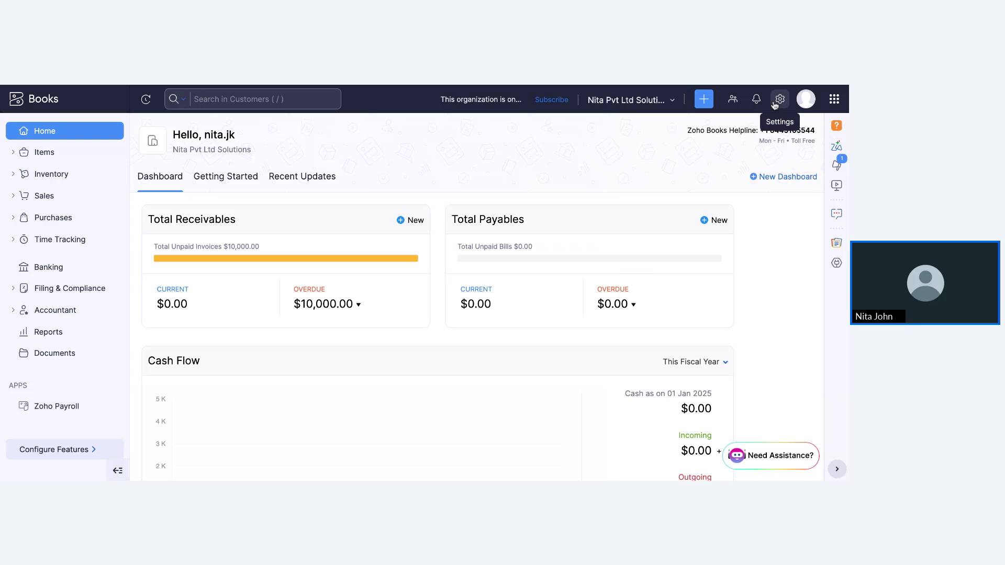
- Review the Zoho Inventory Add-on option and its enabling conditions in the general organization settings, leaving the add-on disabled
click(775, 103)
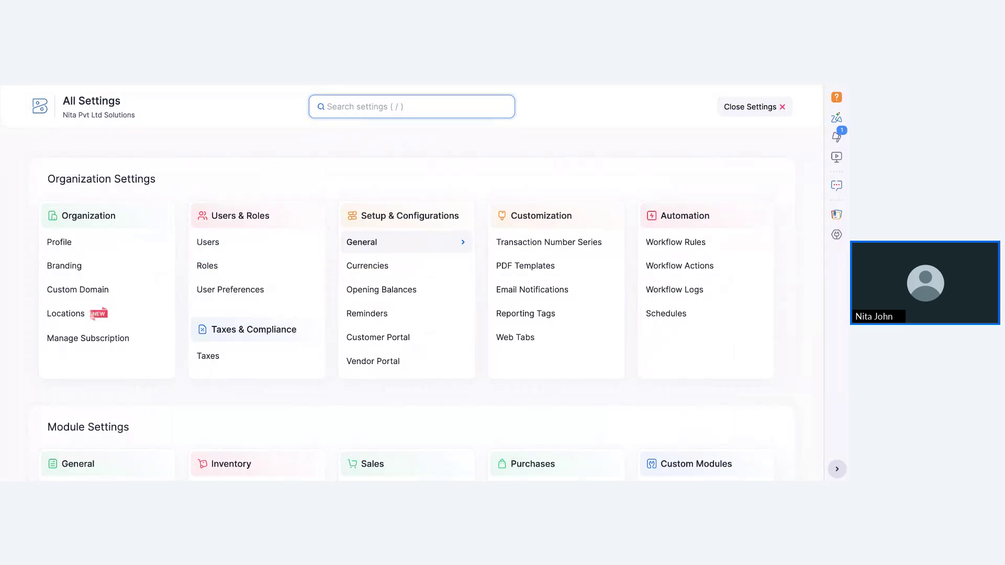
click(366, 242)
scroll(296, 351, down, 5)
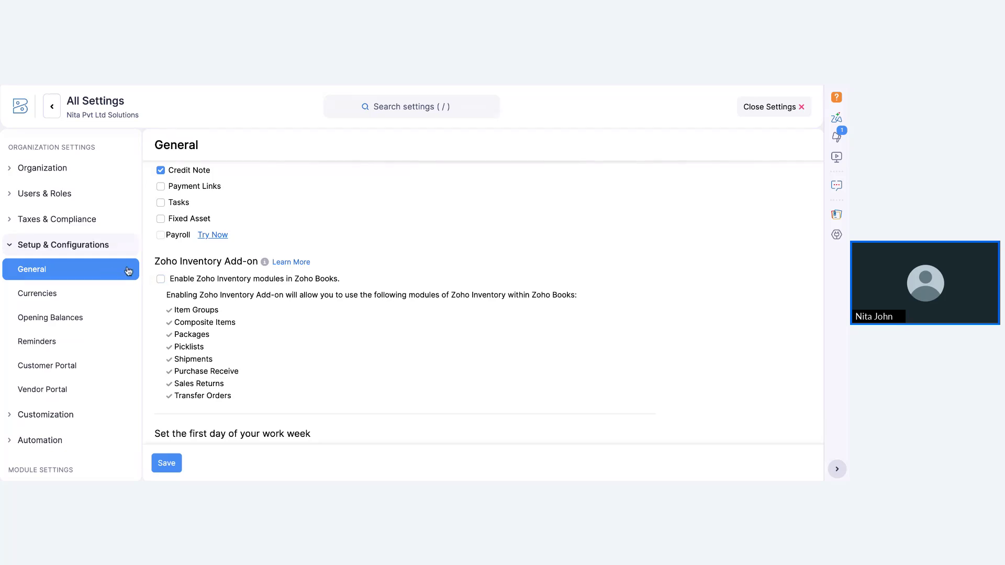
click(164, 281)
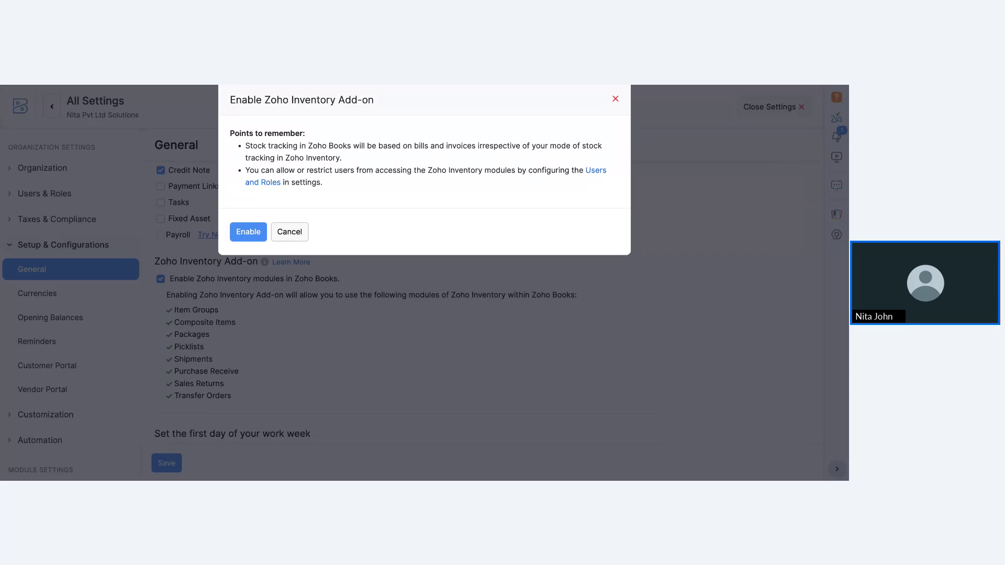
click(281, 228)
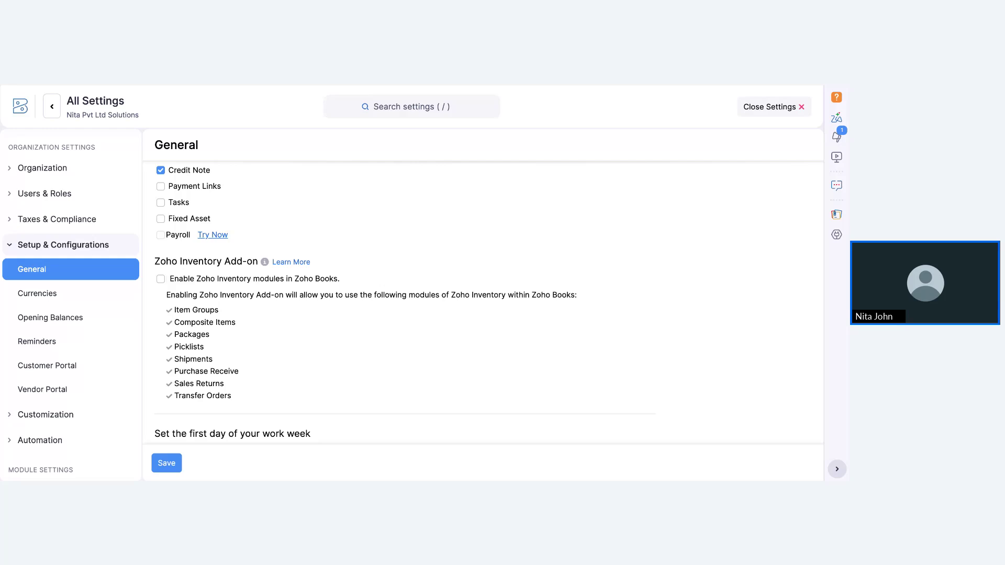
- Compare the features of all plans on the Zoho Books pricing page for India, from core accounting through GST compliance
scroll(481, 331, down, 3)
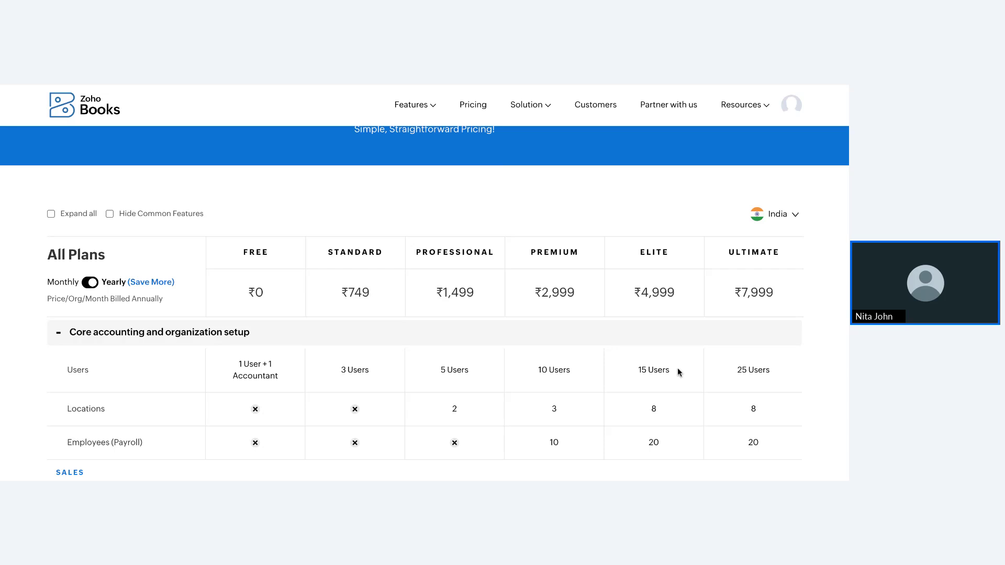
scroll(677, 368, down, 15)
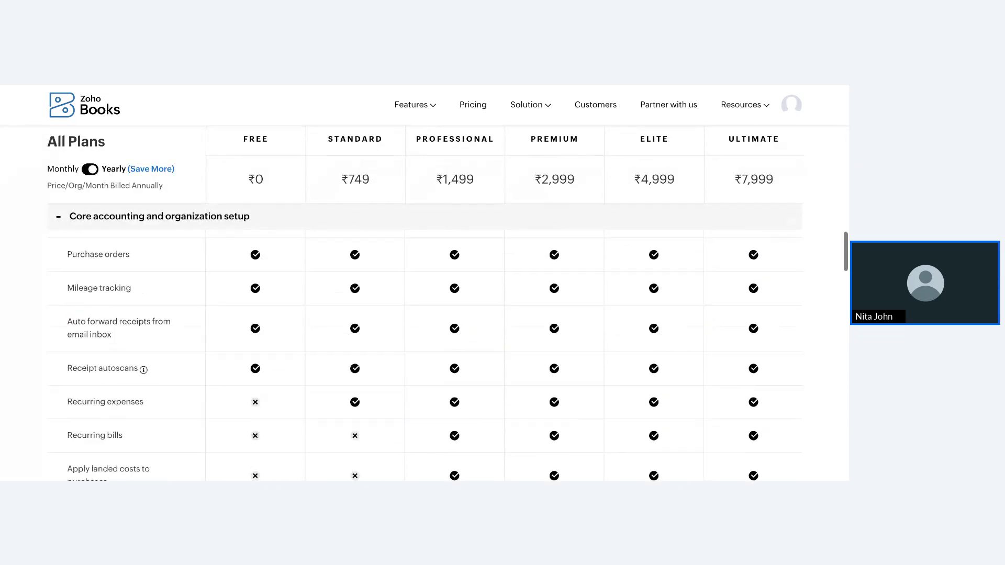
scroll(425, 354, down, 20)
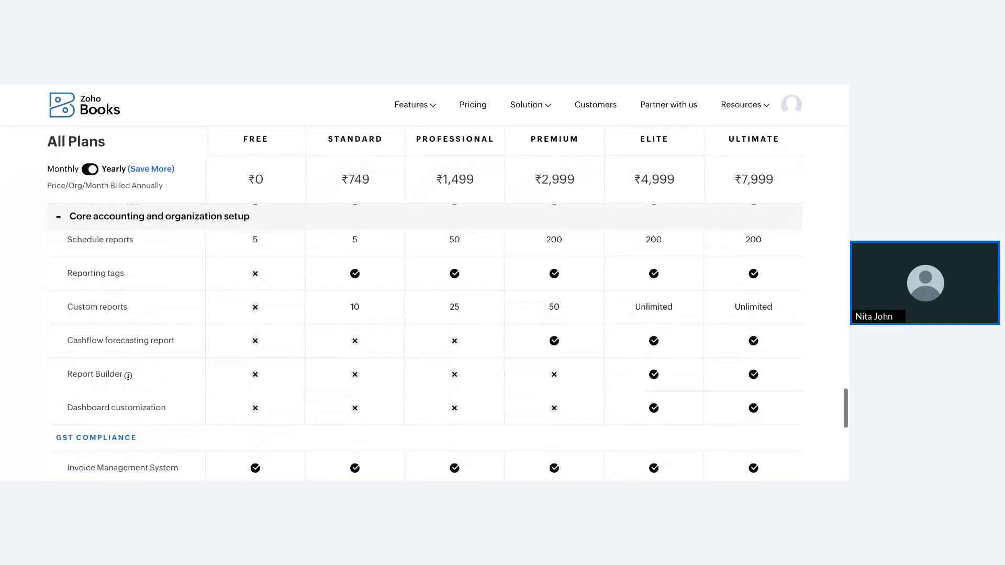
scroll(555, 340, down, 10)
- Switch to the Zoho Inventory pricing page and show the plan prices with monthly billing
click(551, 334)
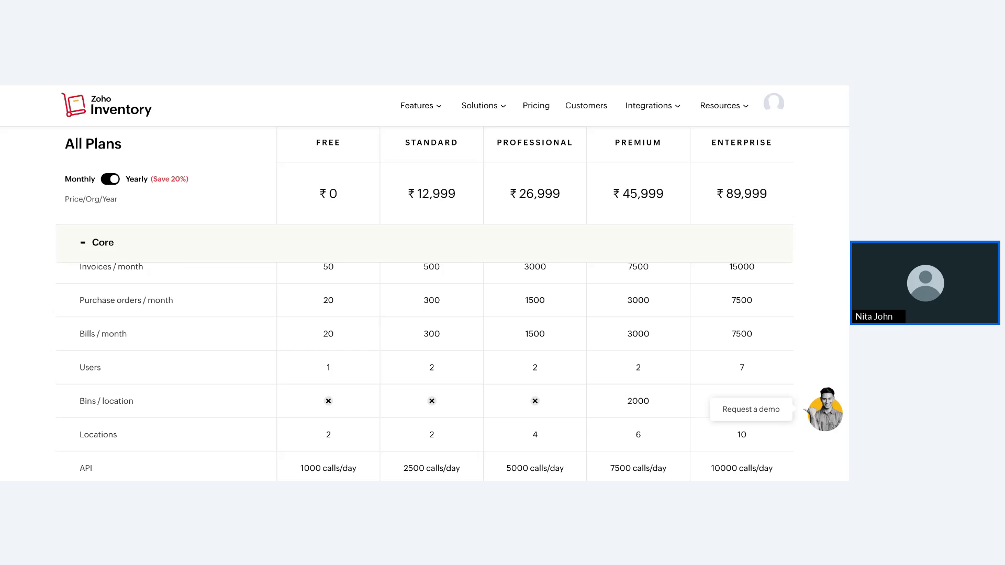
scroll(216, 361, up, 2)
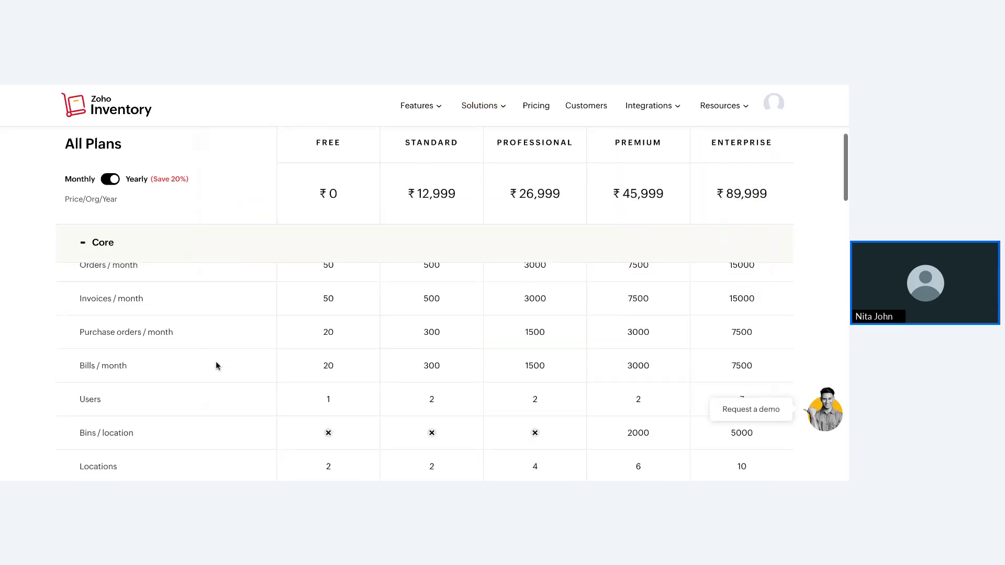
click(106, 201)
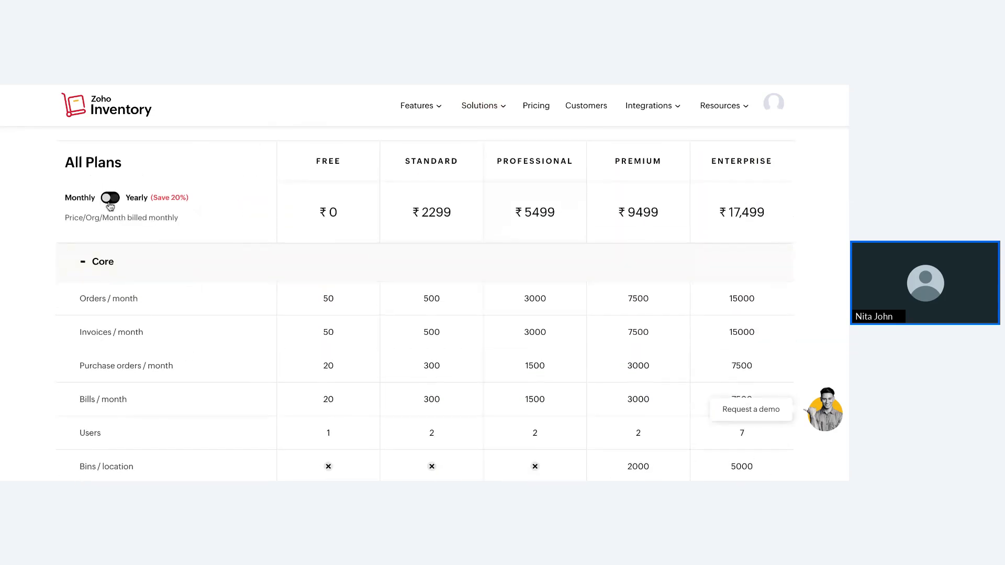